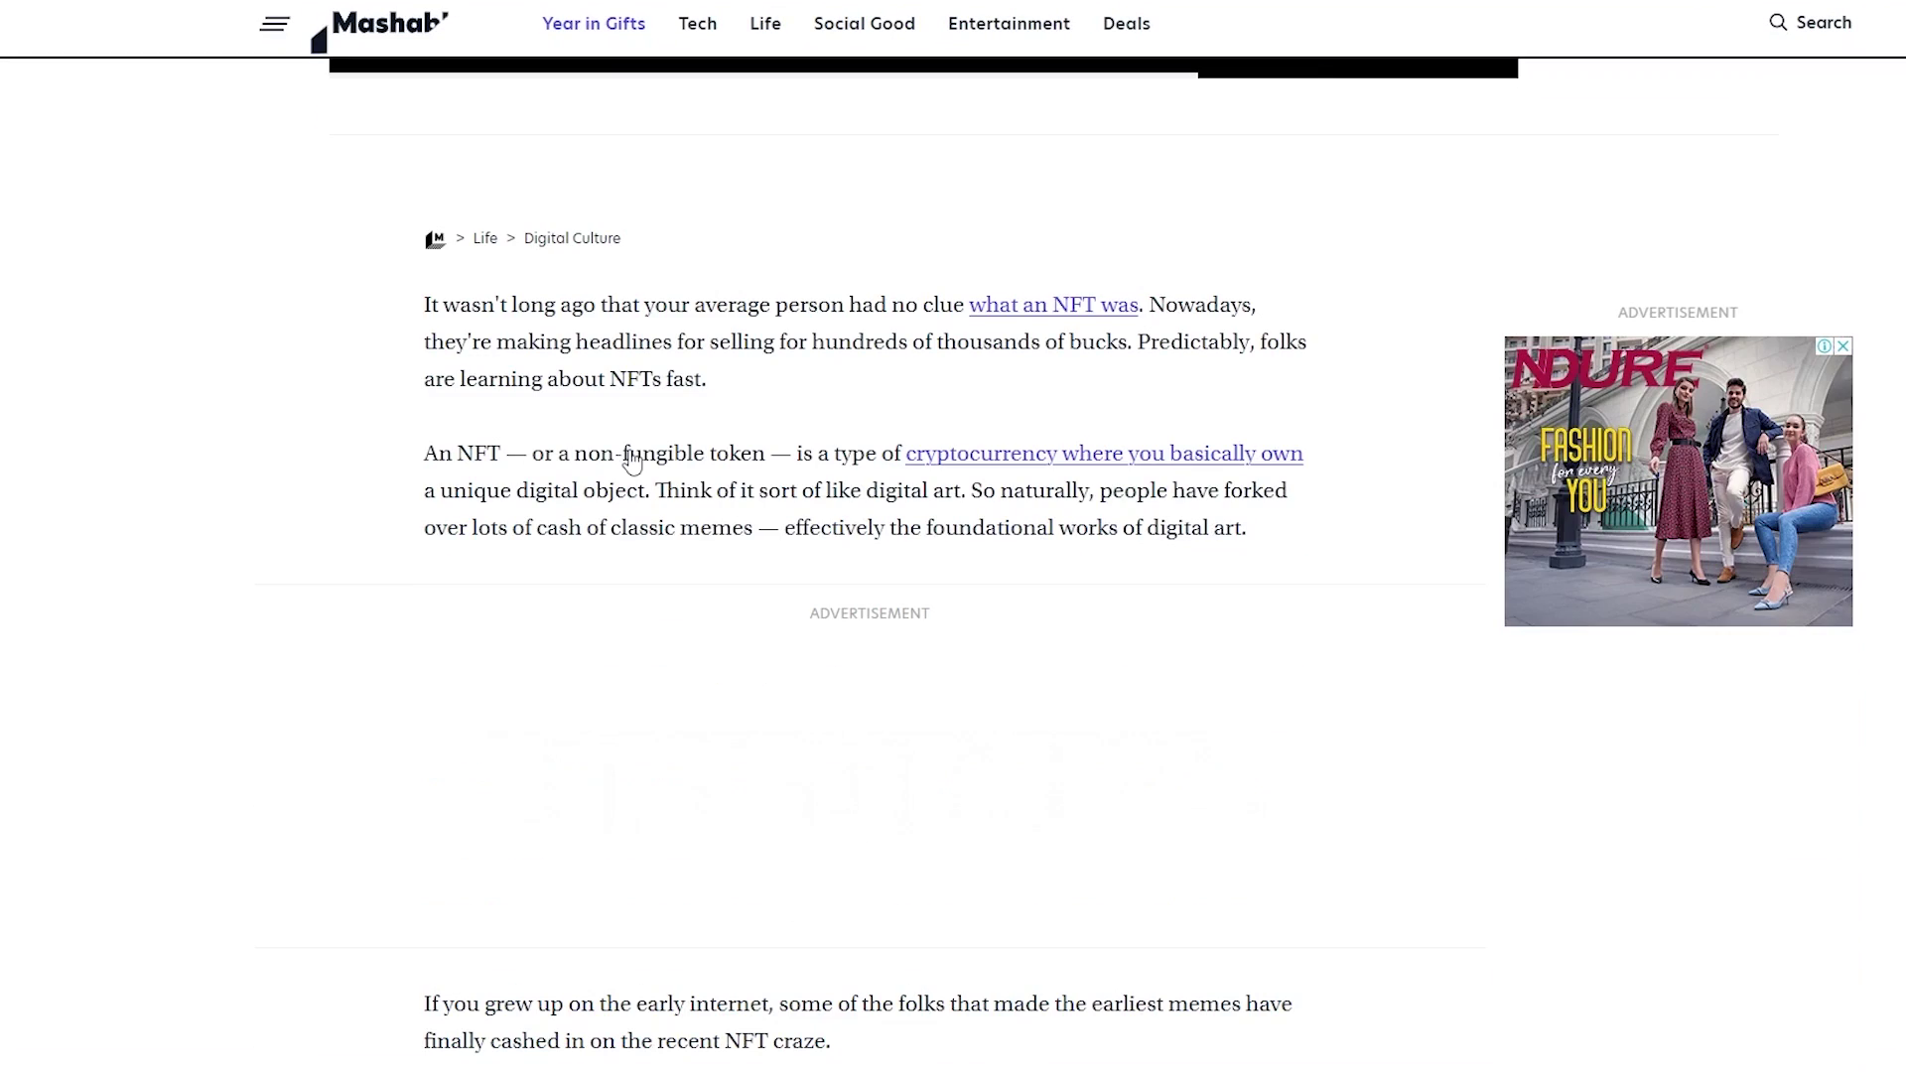
Step: Read through the Mashable article's list of classic memes sold as NFTs, from Bad Luck Brian to Overly Attached Girlfriend
scroll(629, 462, down, 10)
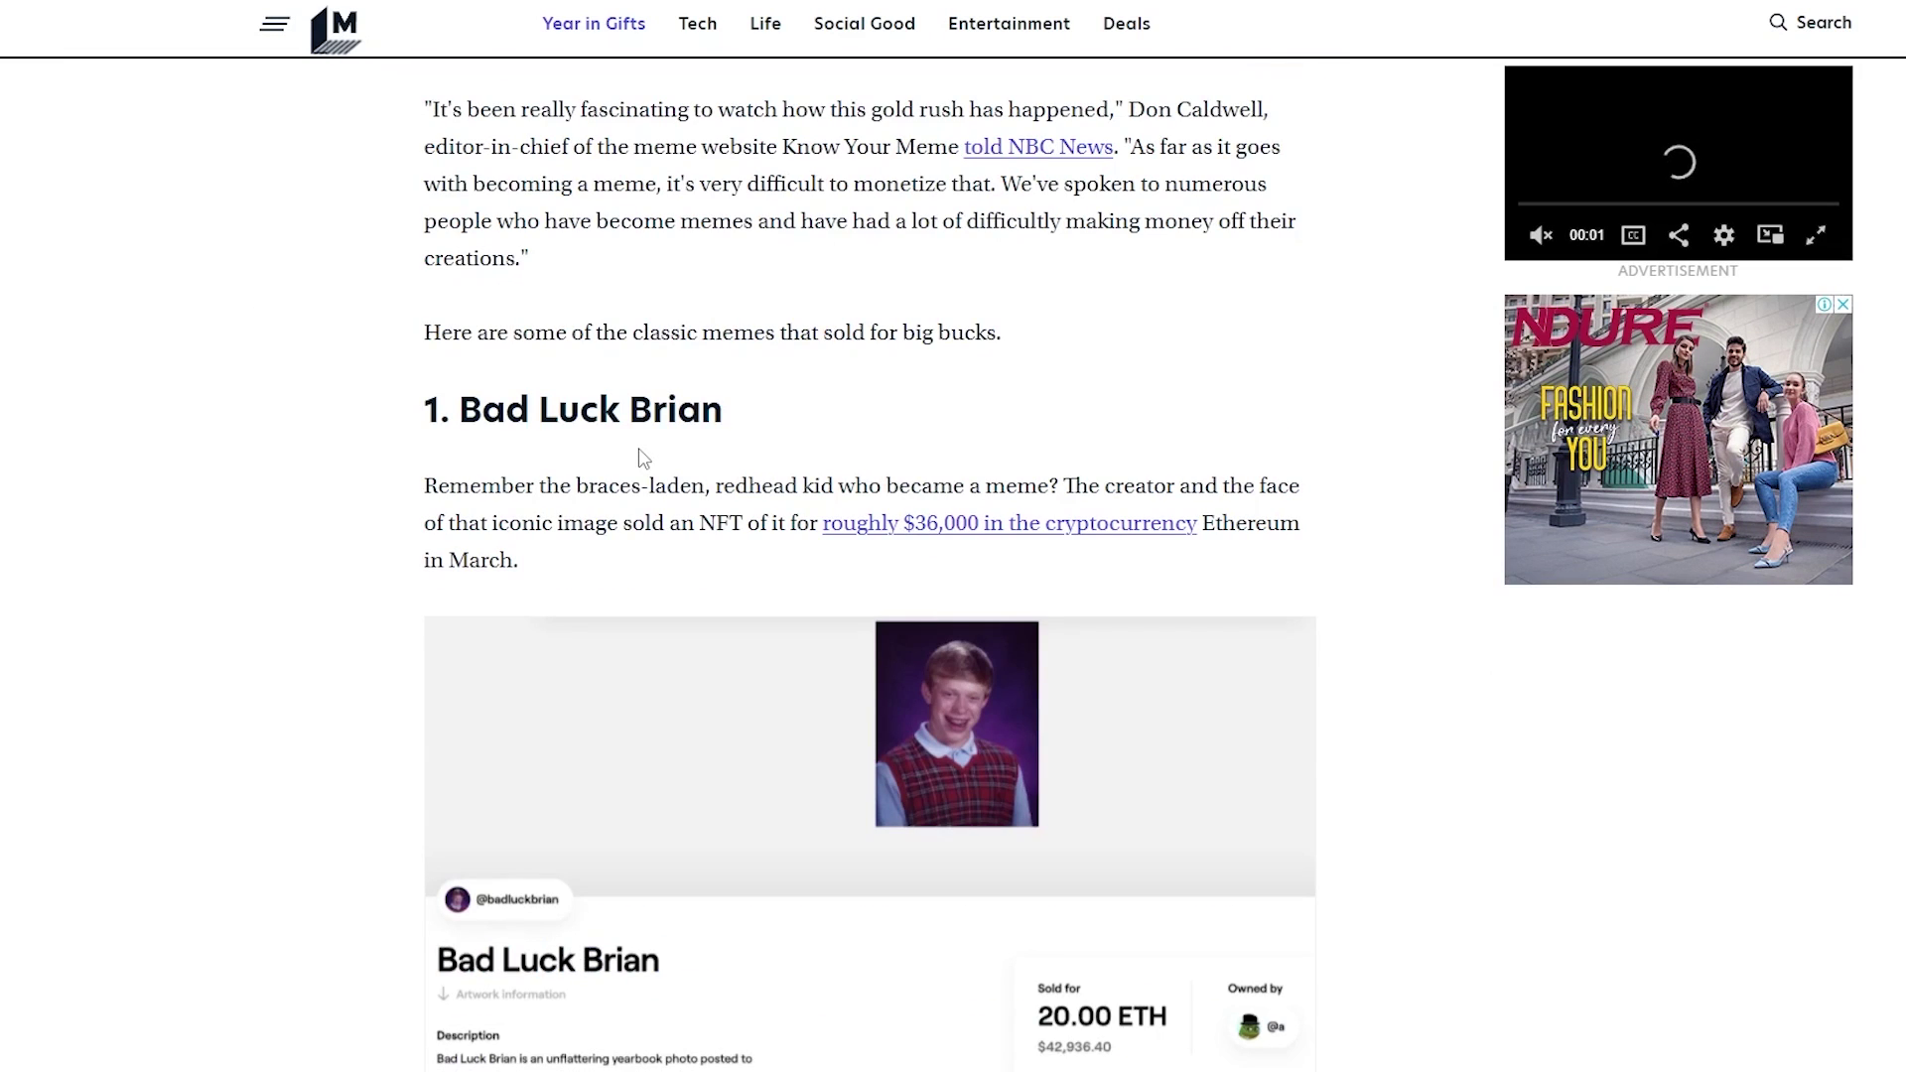
scroll(640, 459, down, 4)
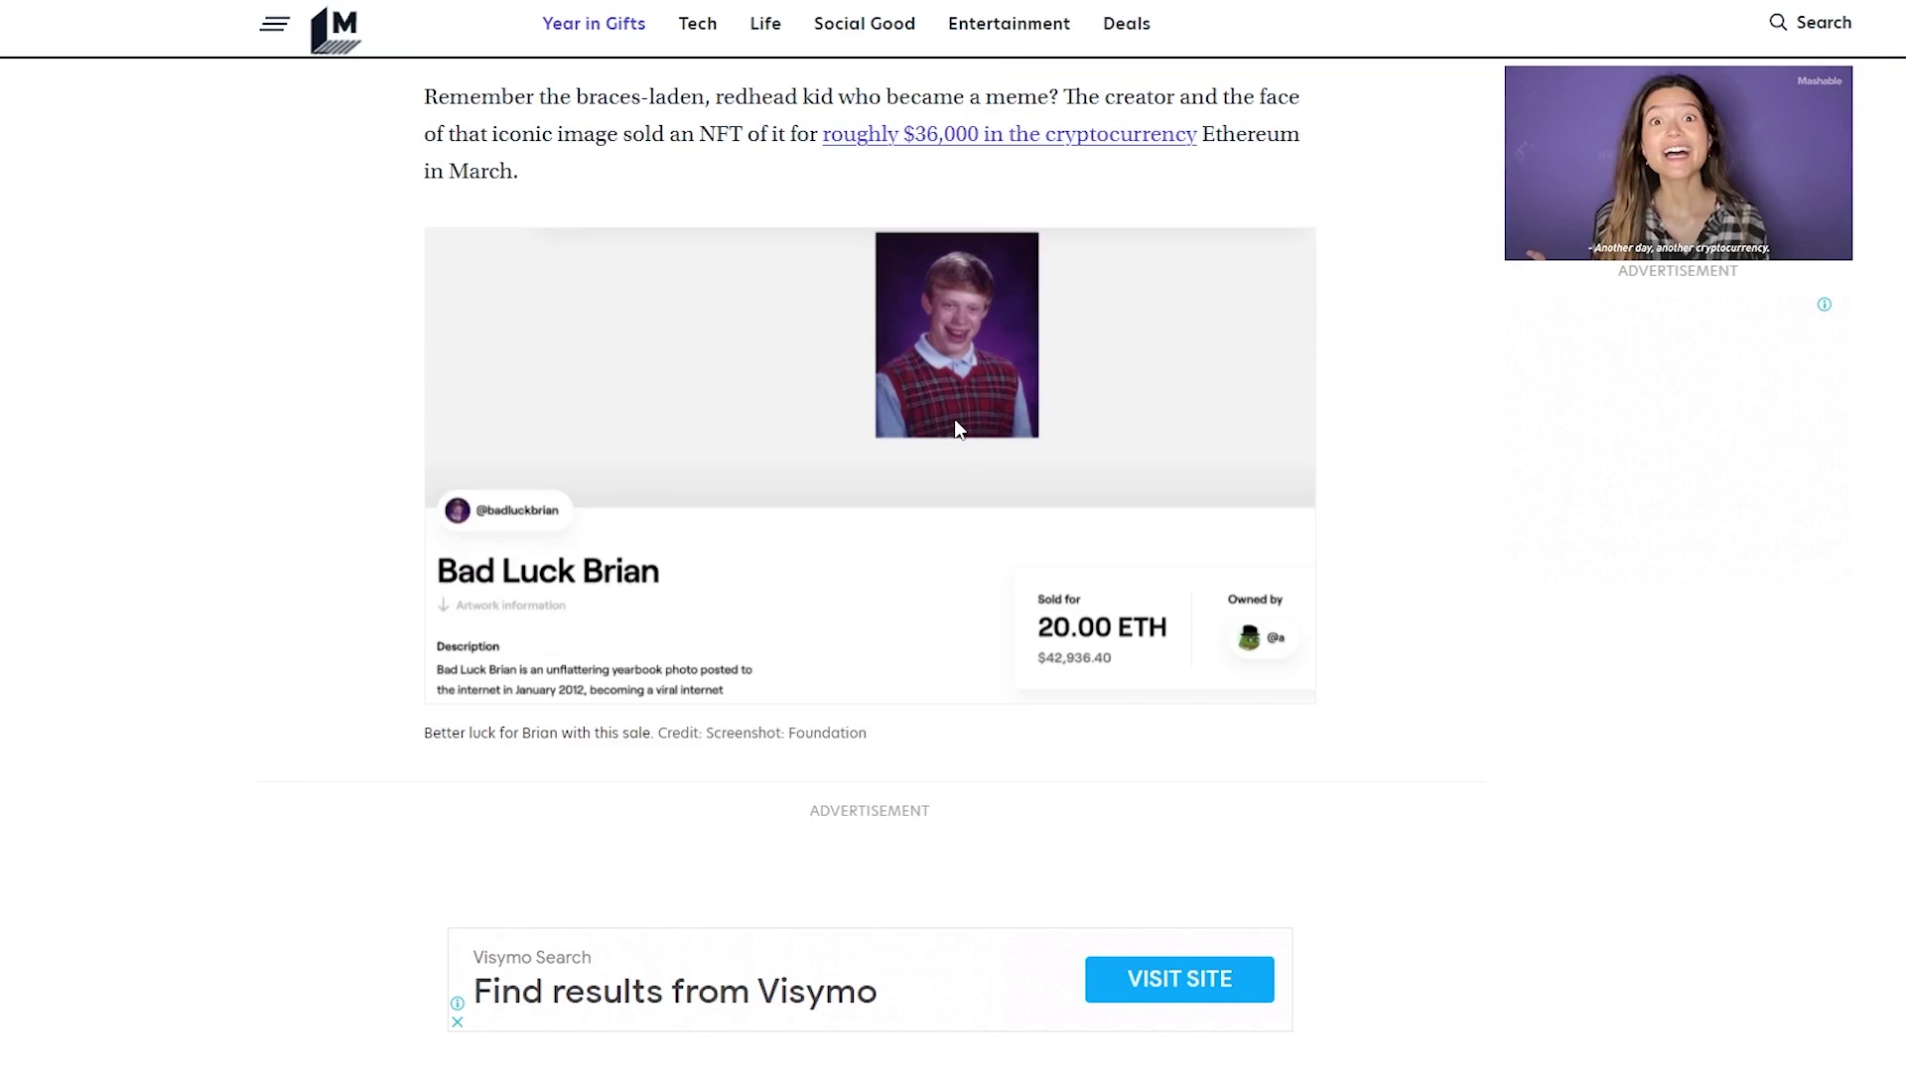
scroll(958, 429, up, 1)
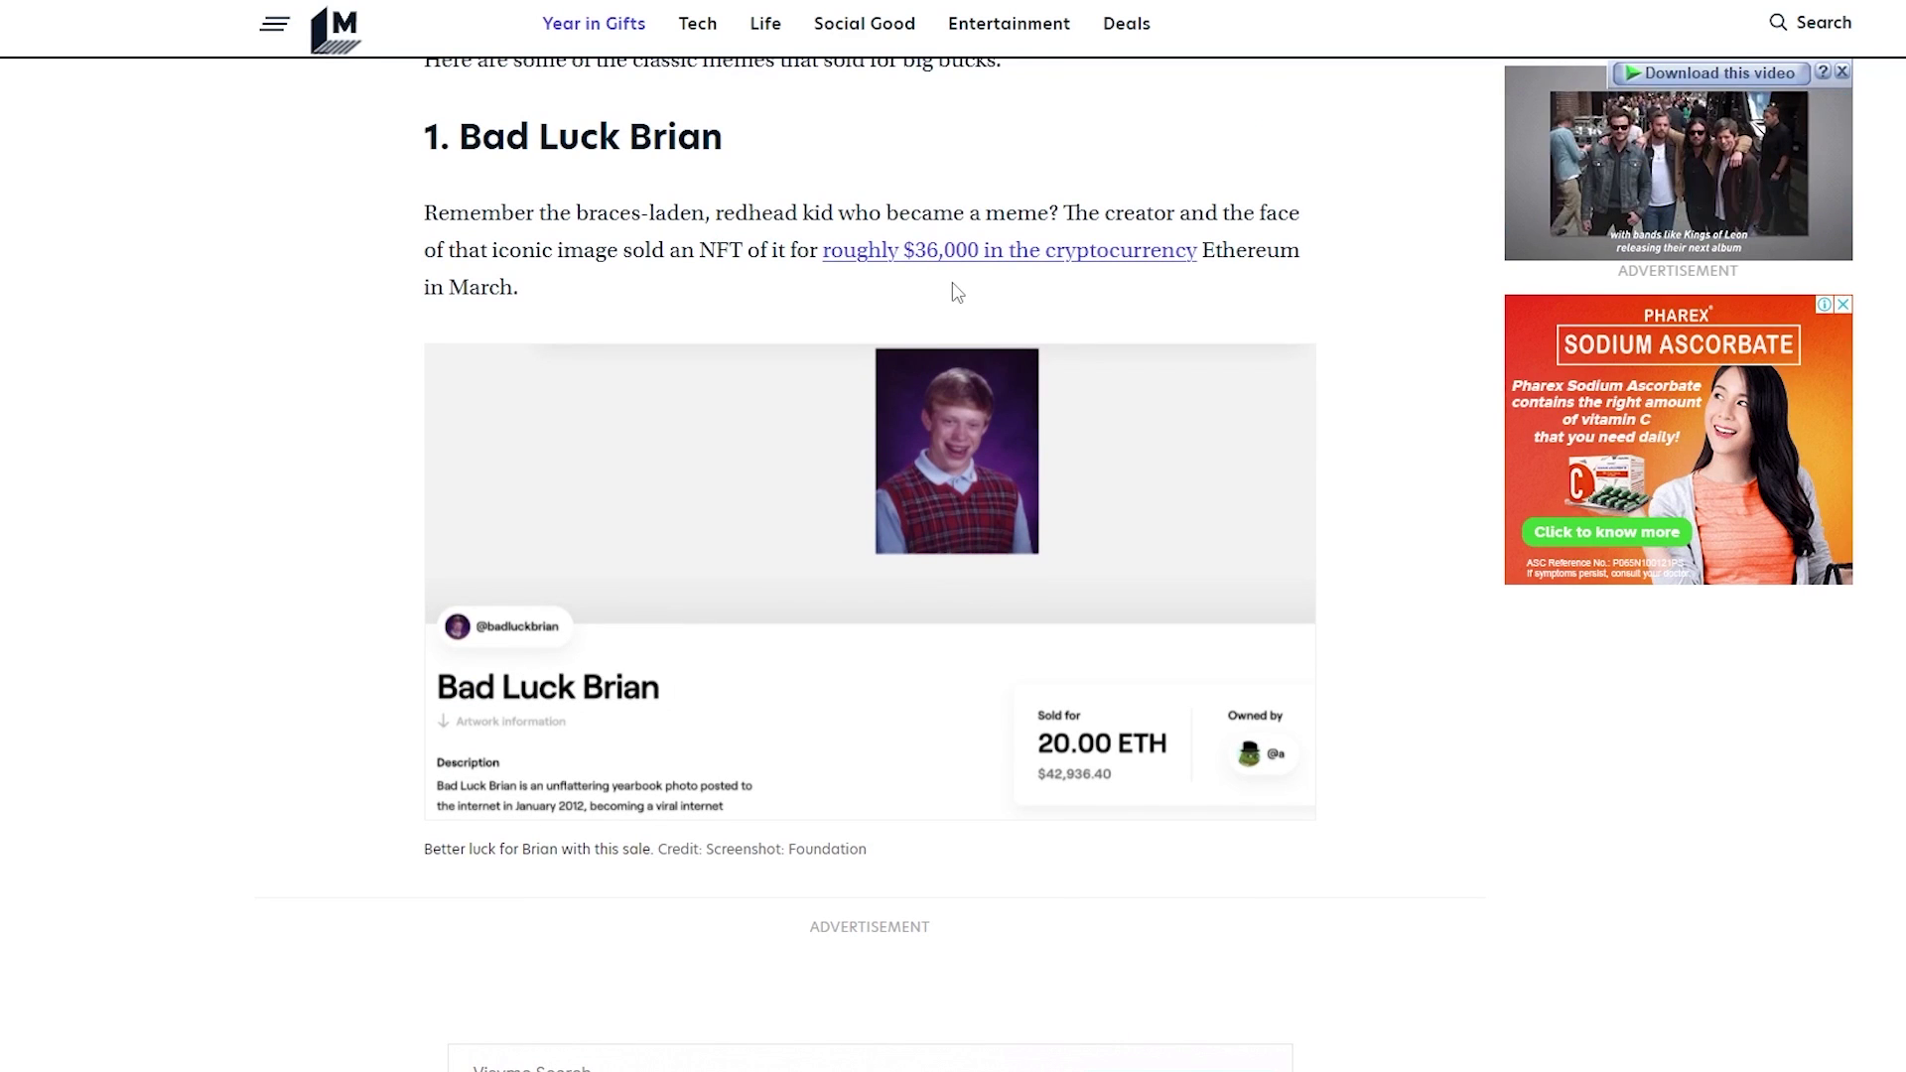
scroll(955, 291, down, 2)
scroll(951, 283, down, 12)
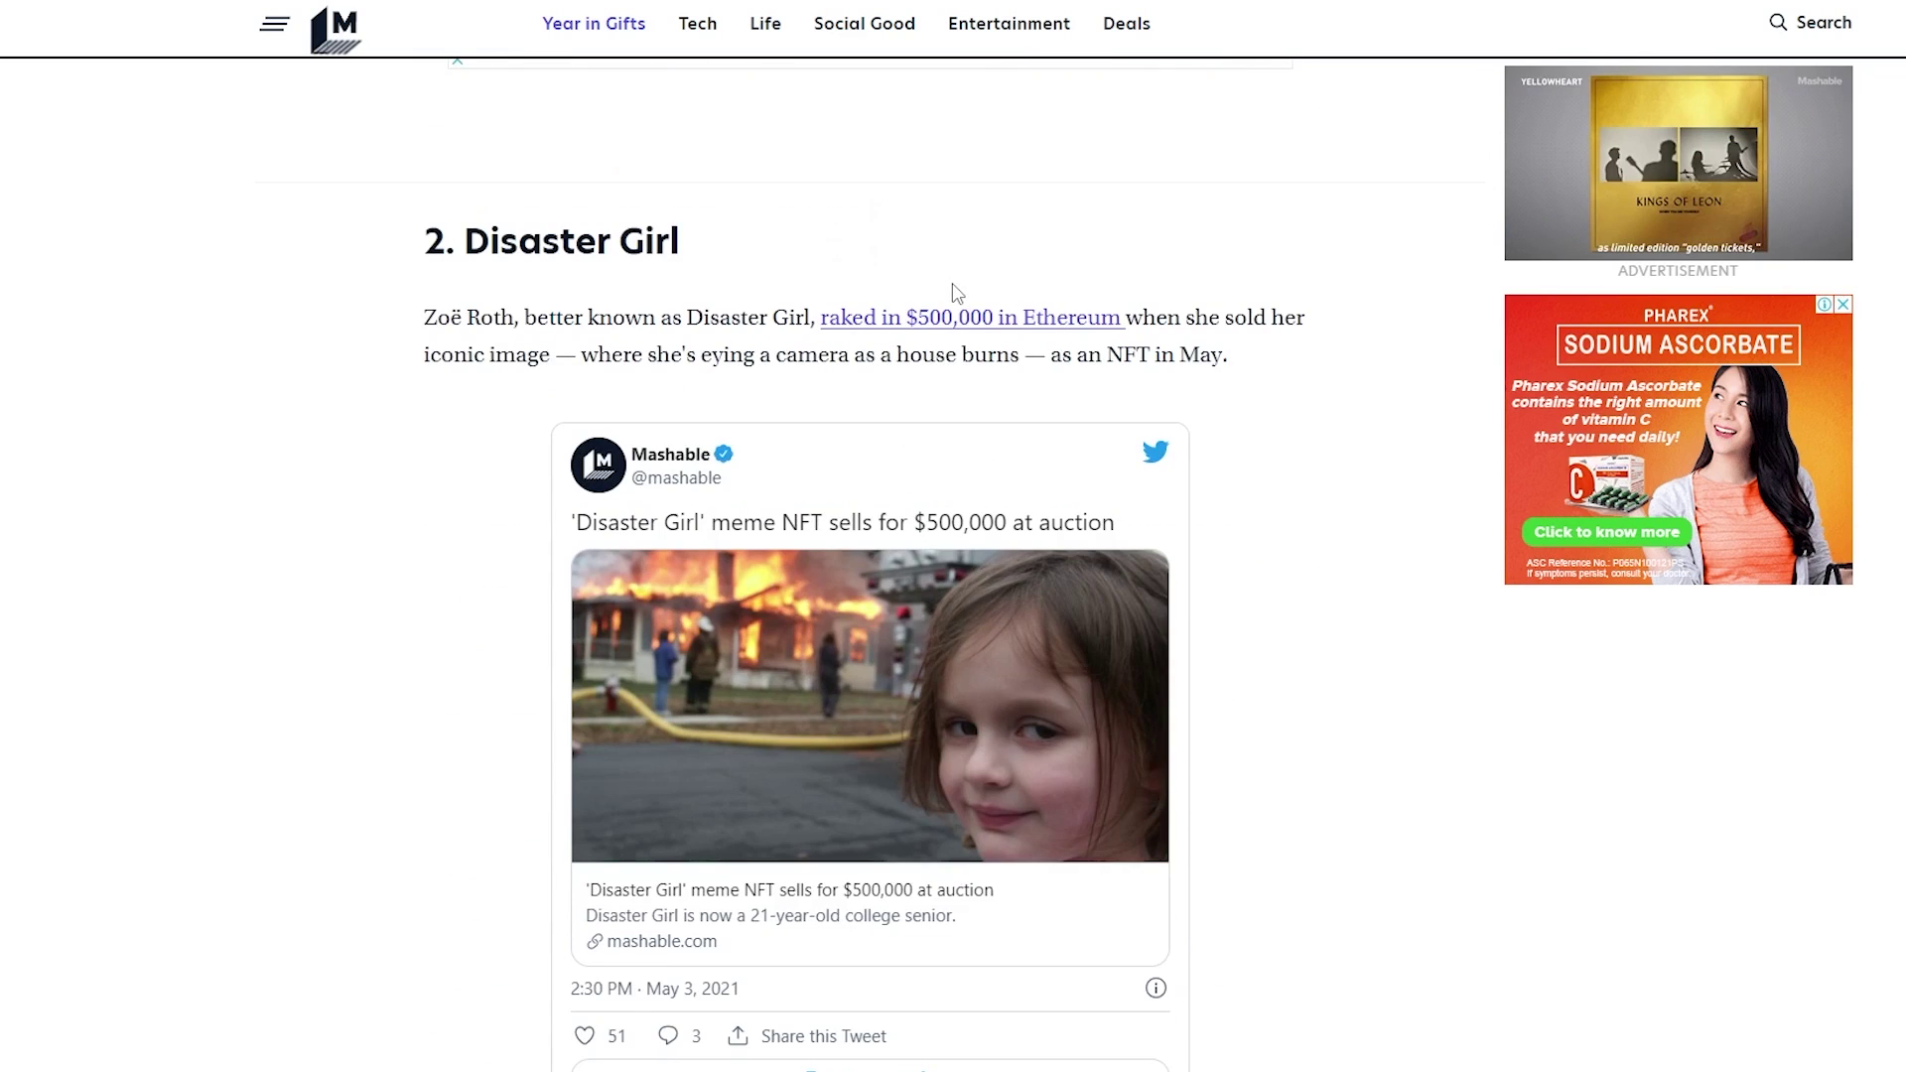
scroll(847, 536, up, 1)
scroll(1059, 367, down, 1)
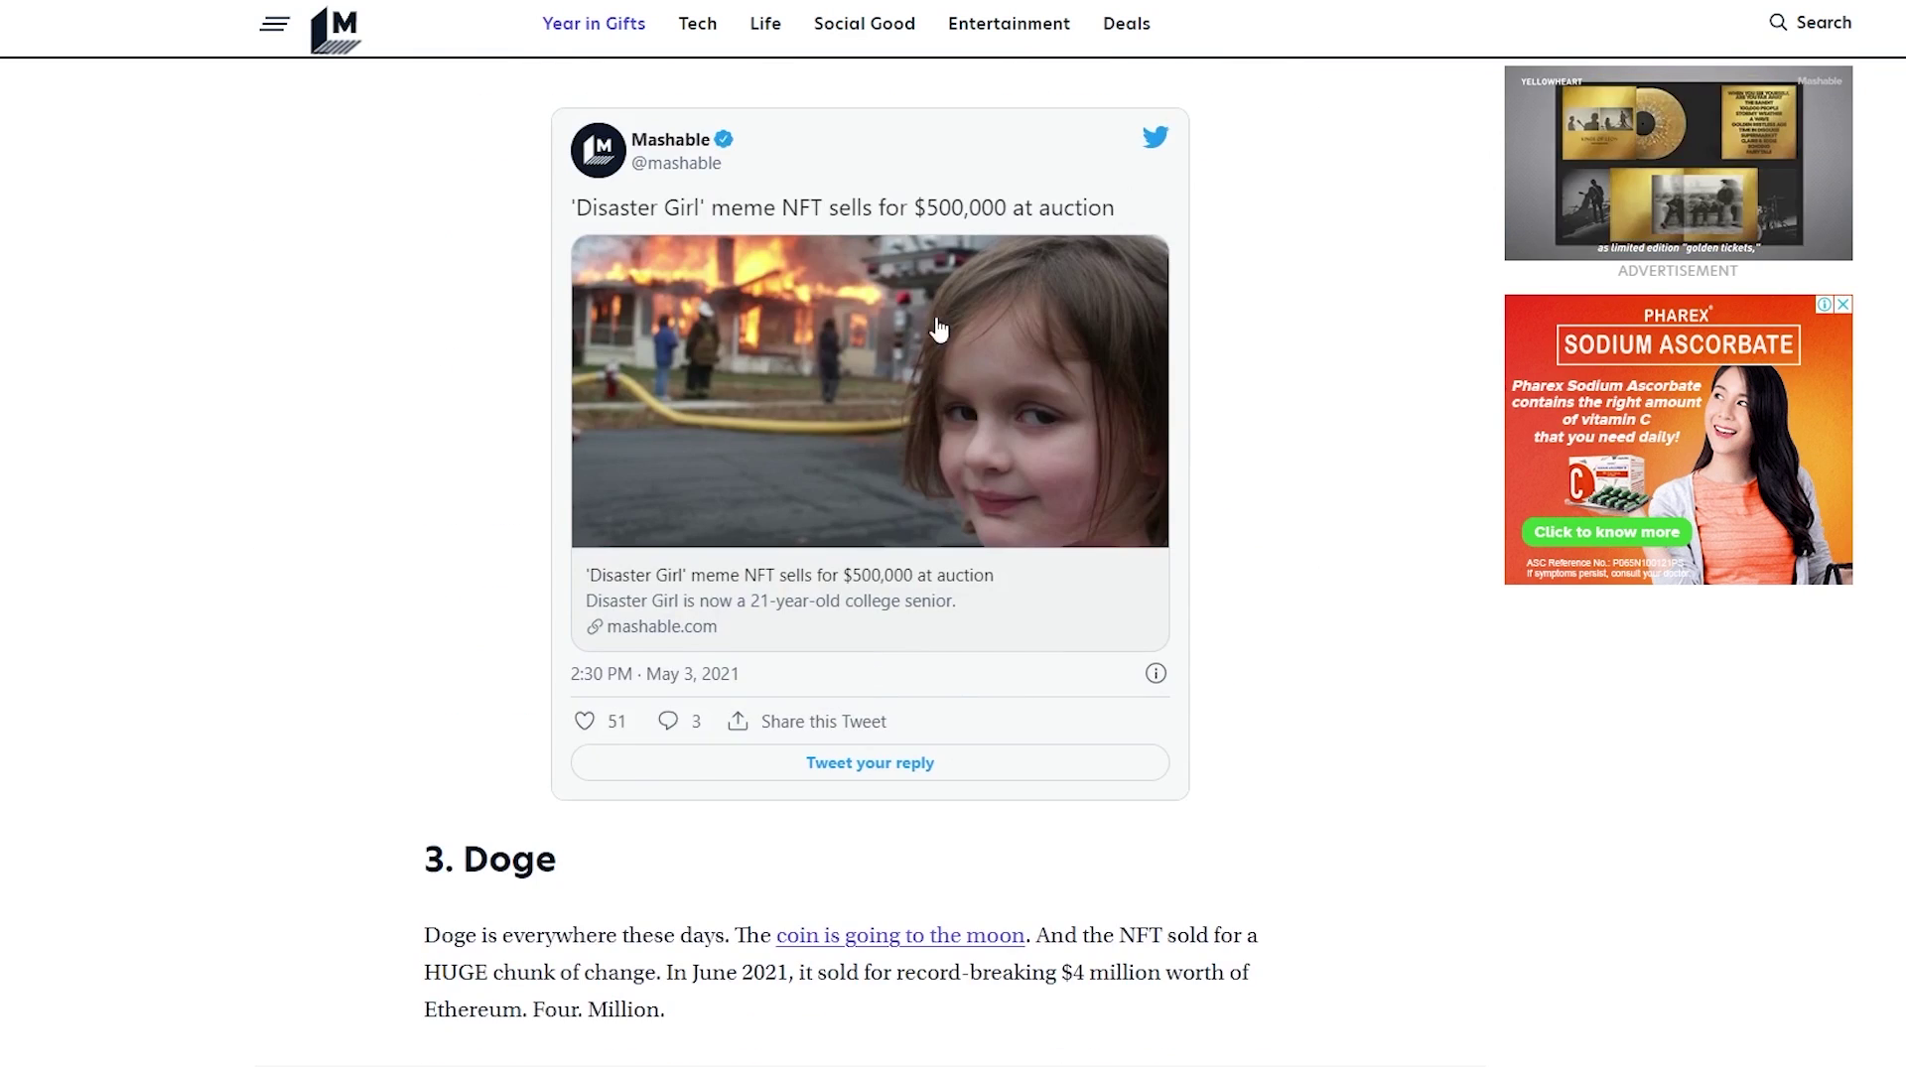
scroll(1058, 367, down, 1)
scroll(1055, 363, down, 5)
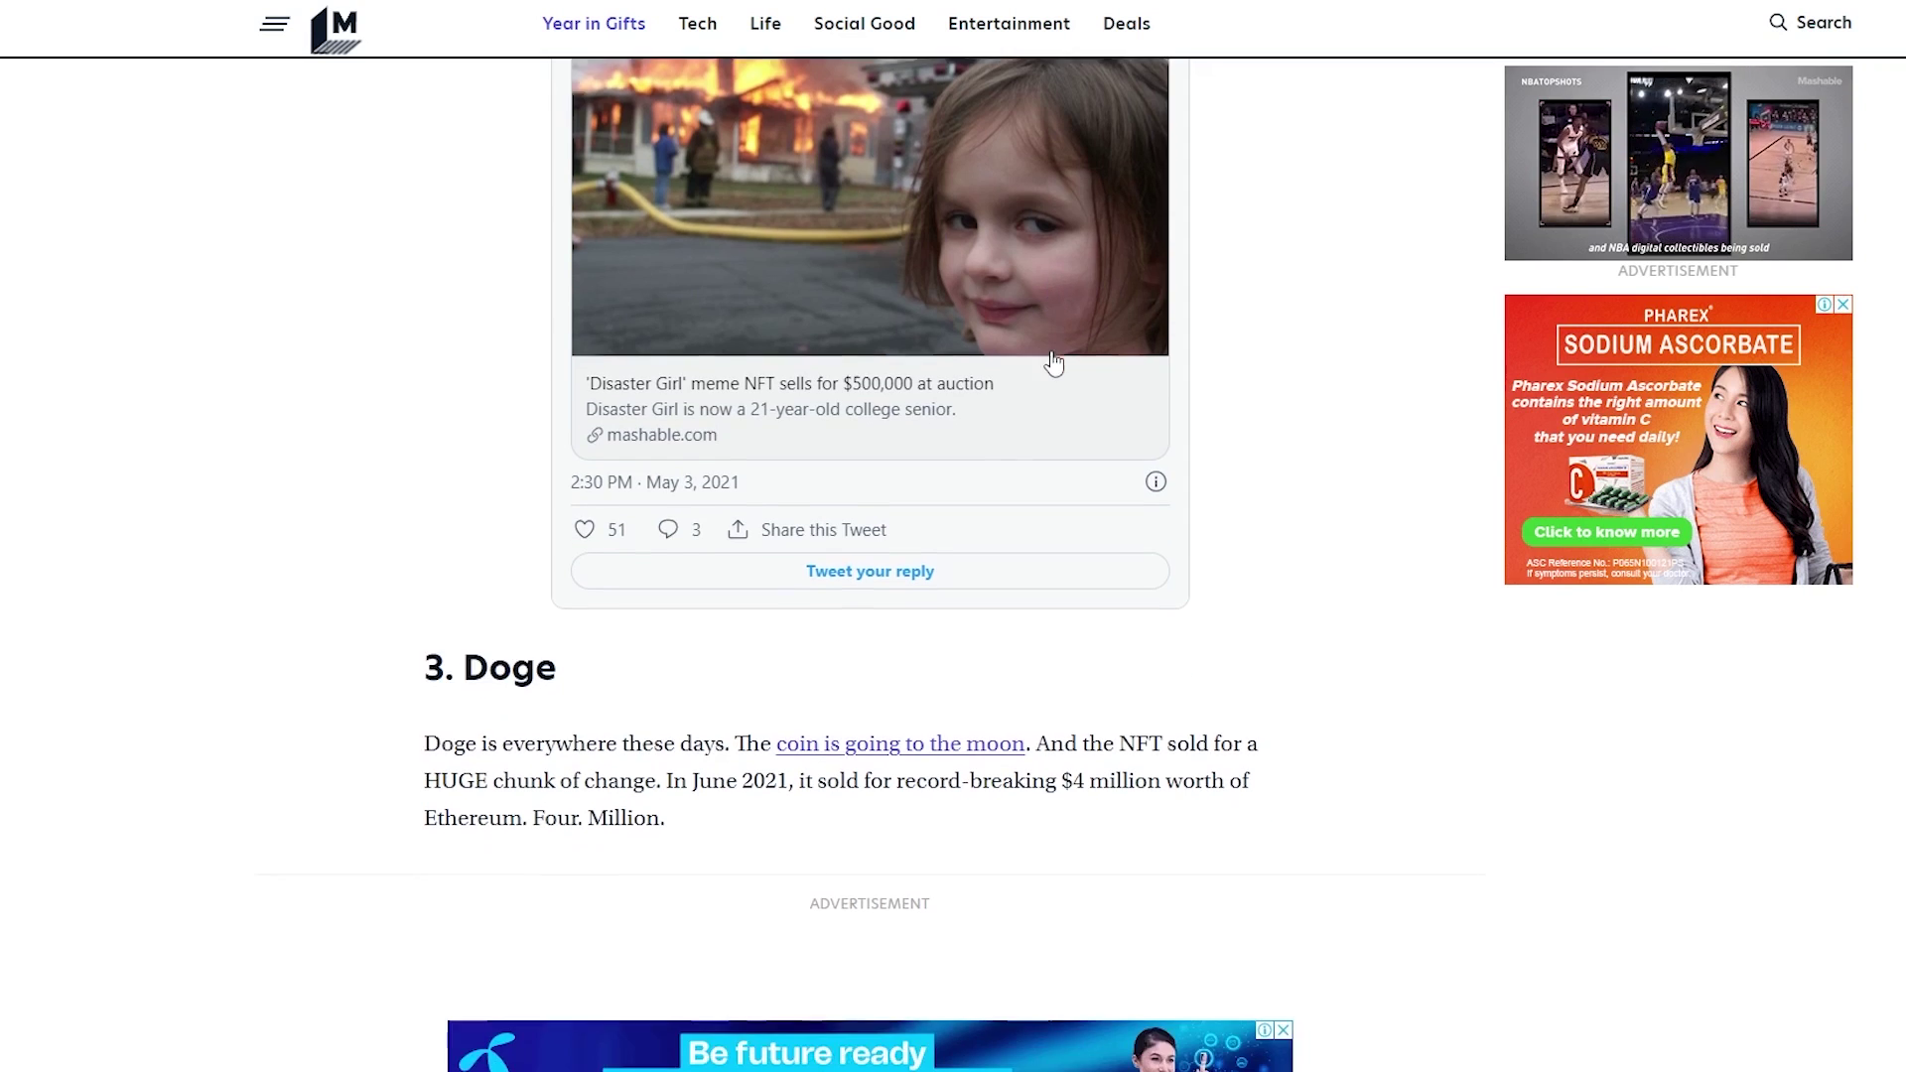
scroll(1054, 363, down, 6)
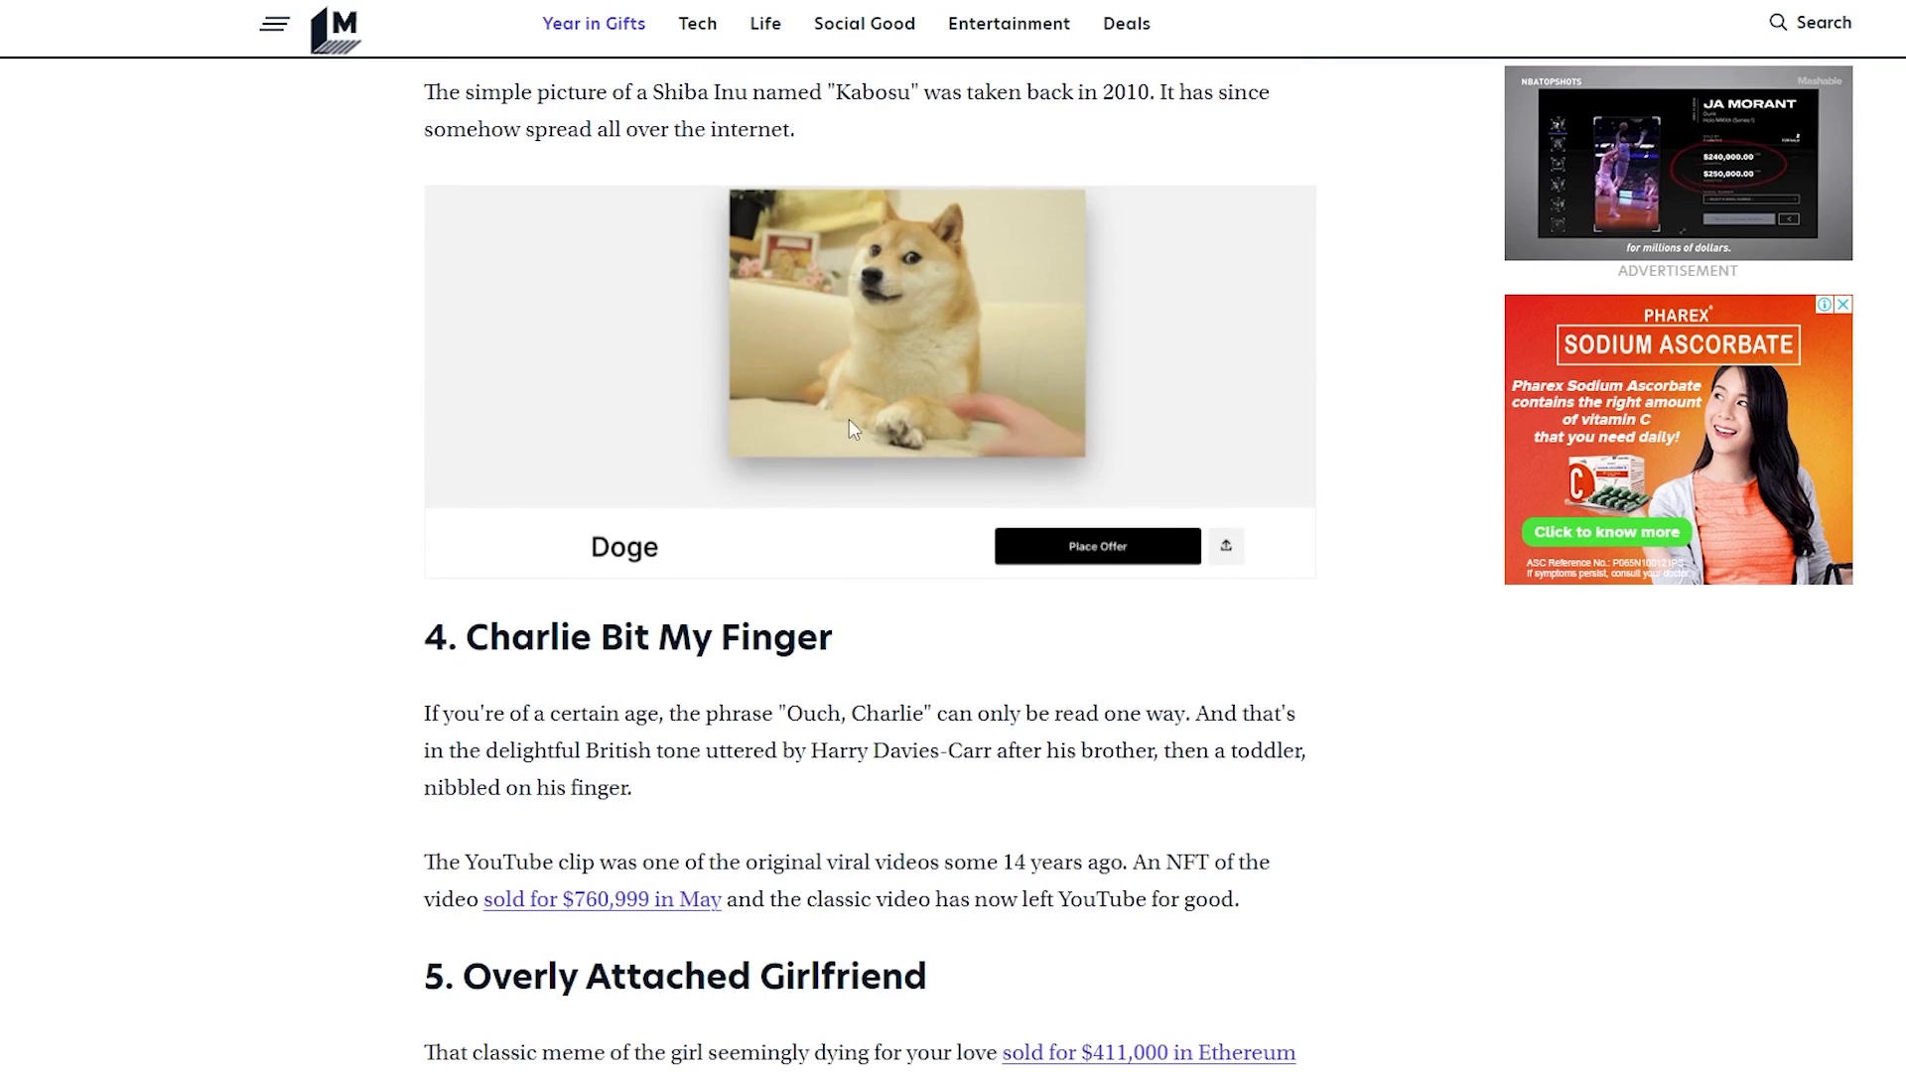
scroll(806, 490, down, 7)
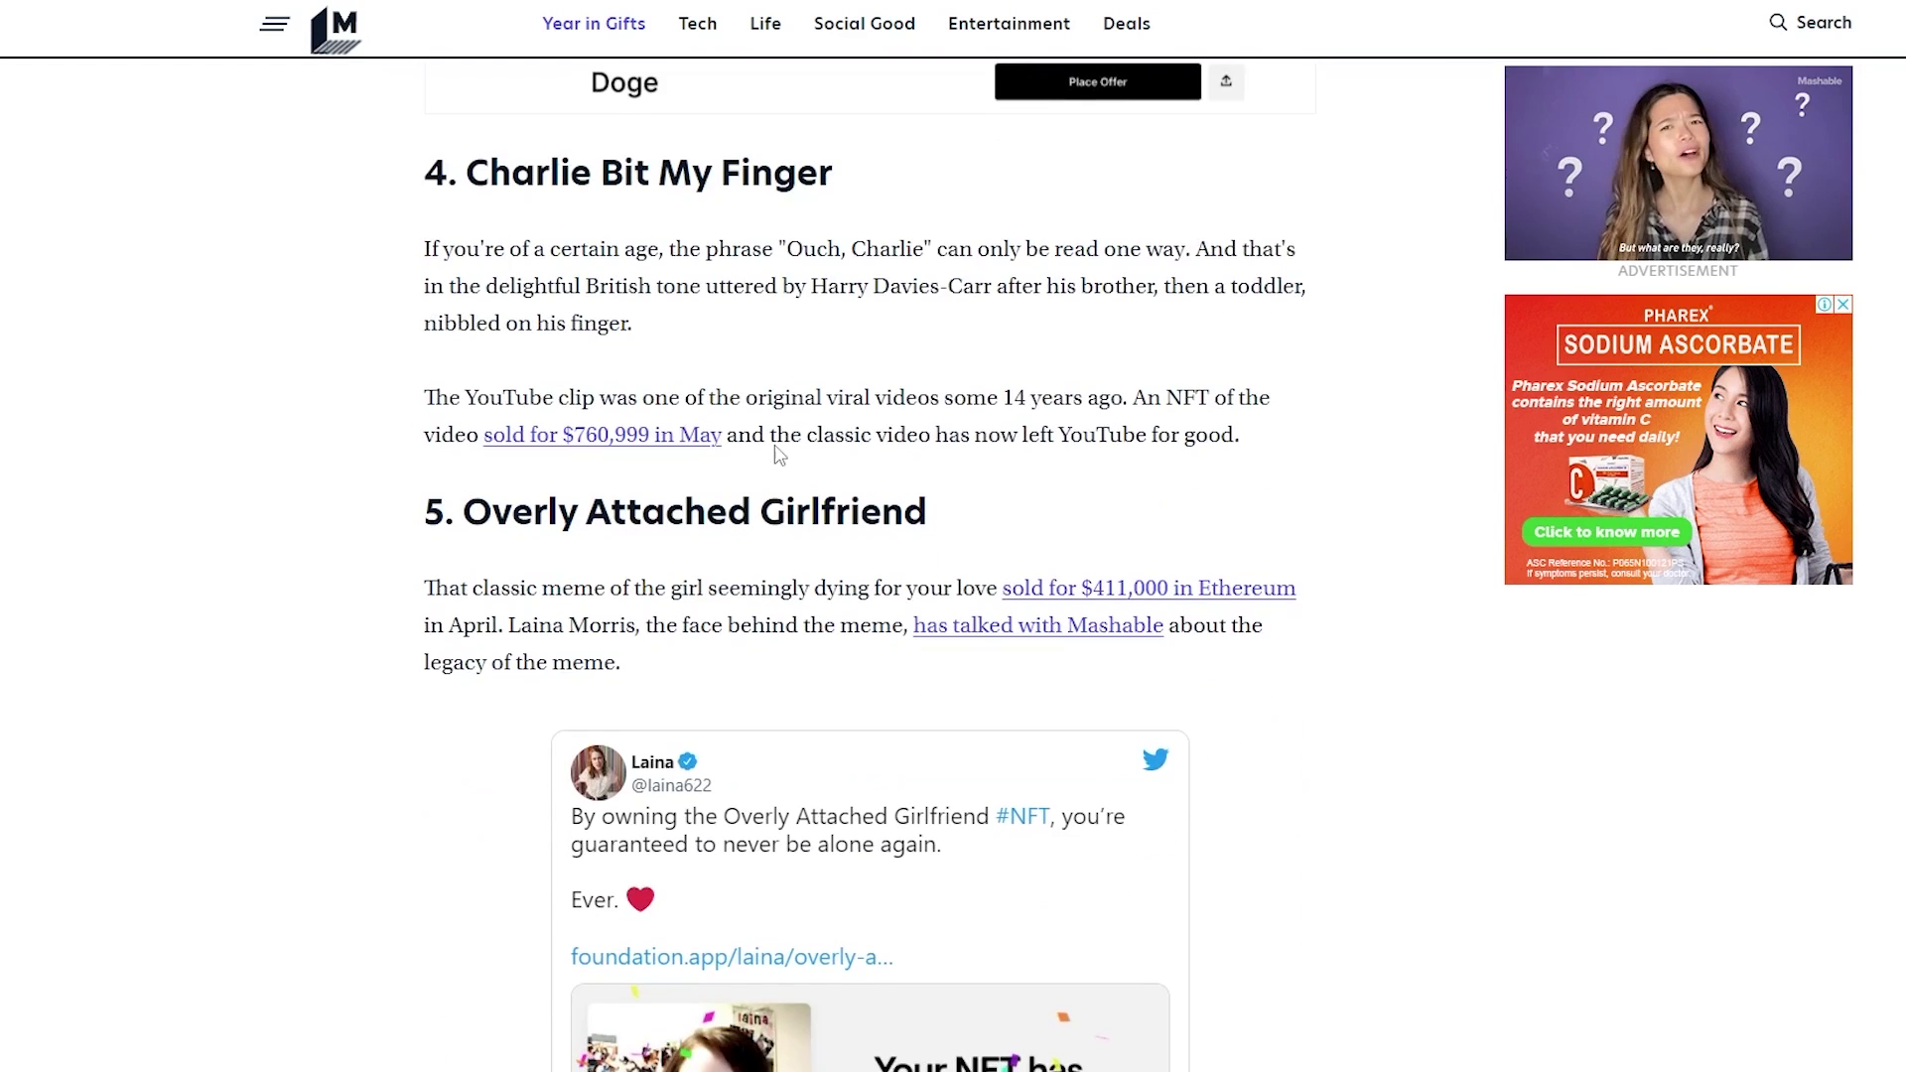
scroll(695, 581, up, 4)
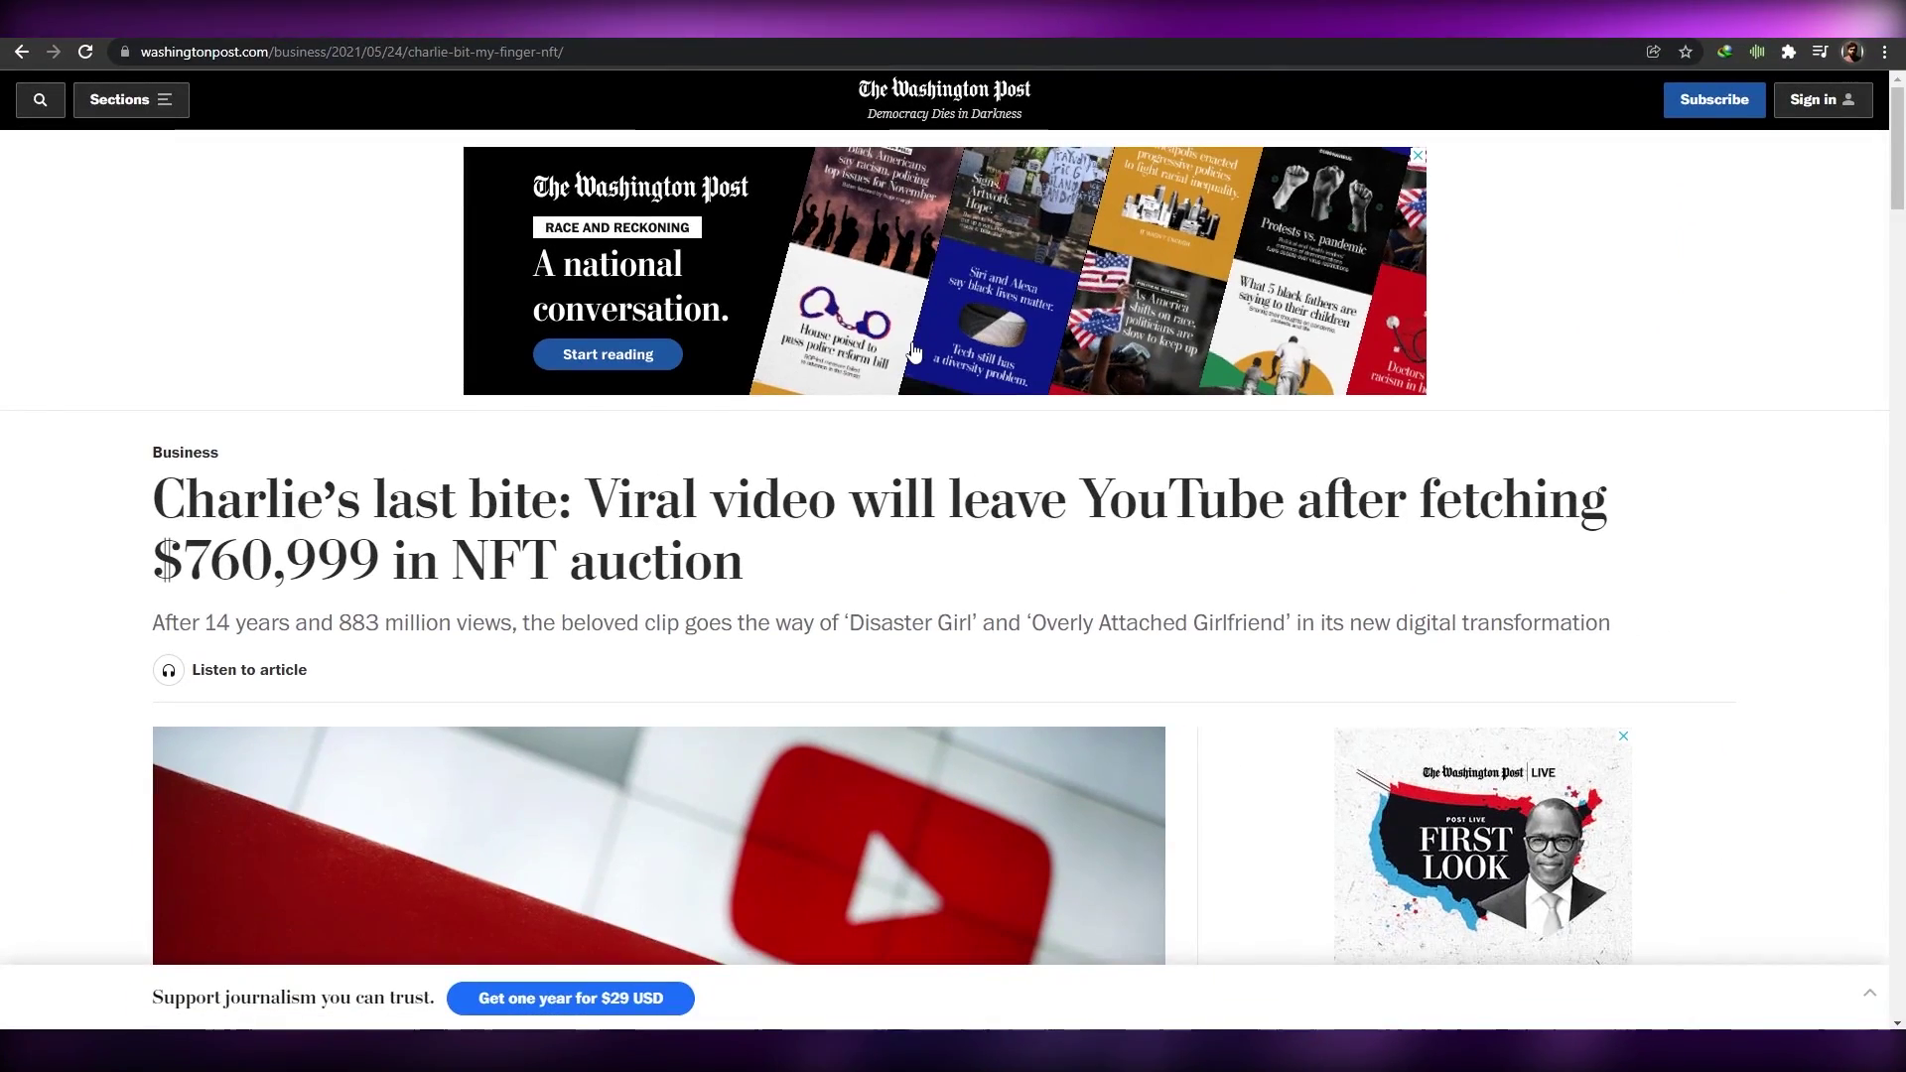
Step: Look over the Washington Post article on the Charlie Bit My Finger NFT auction and highlight the price in its headline
scroll(796, 578, down, 5)
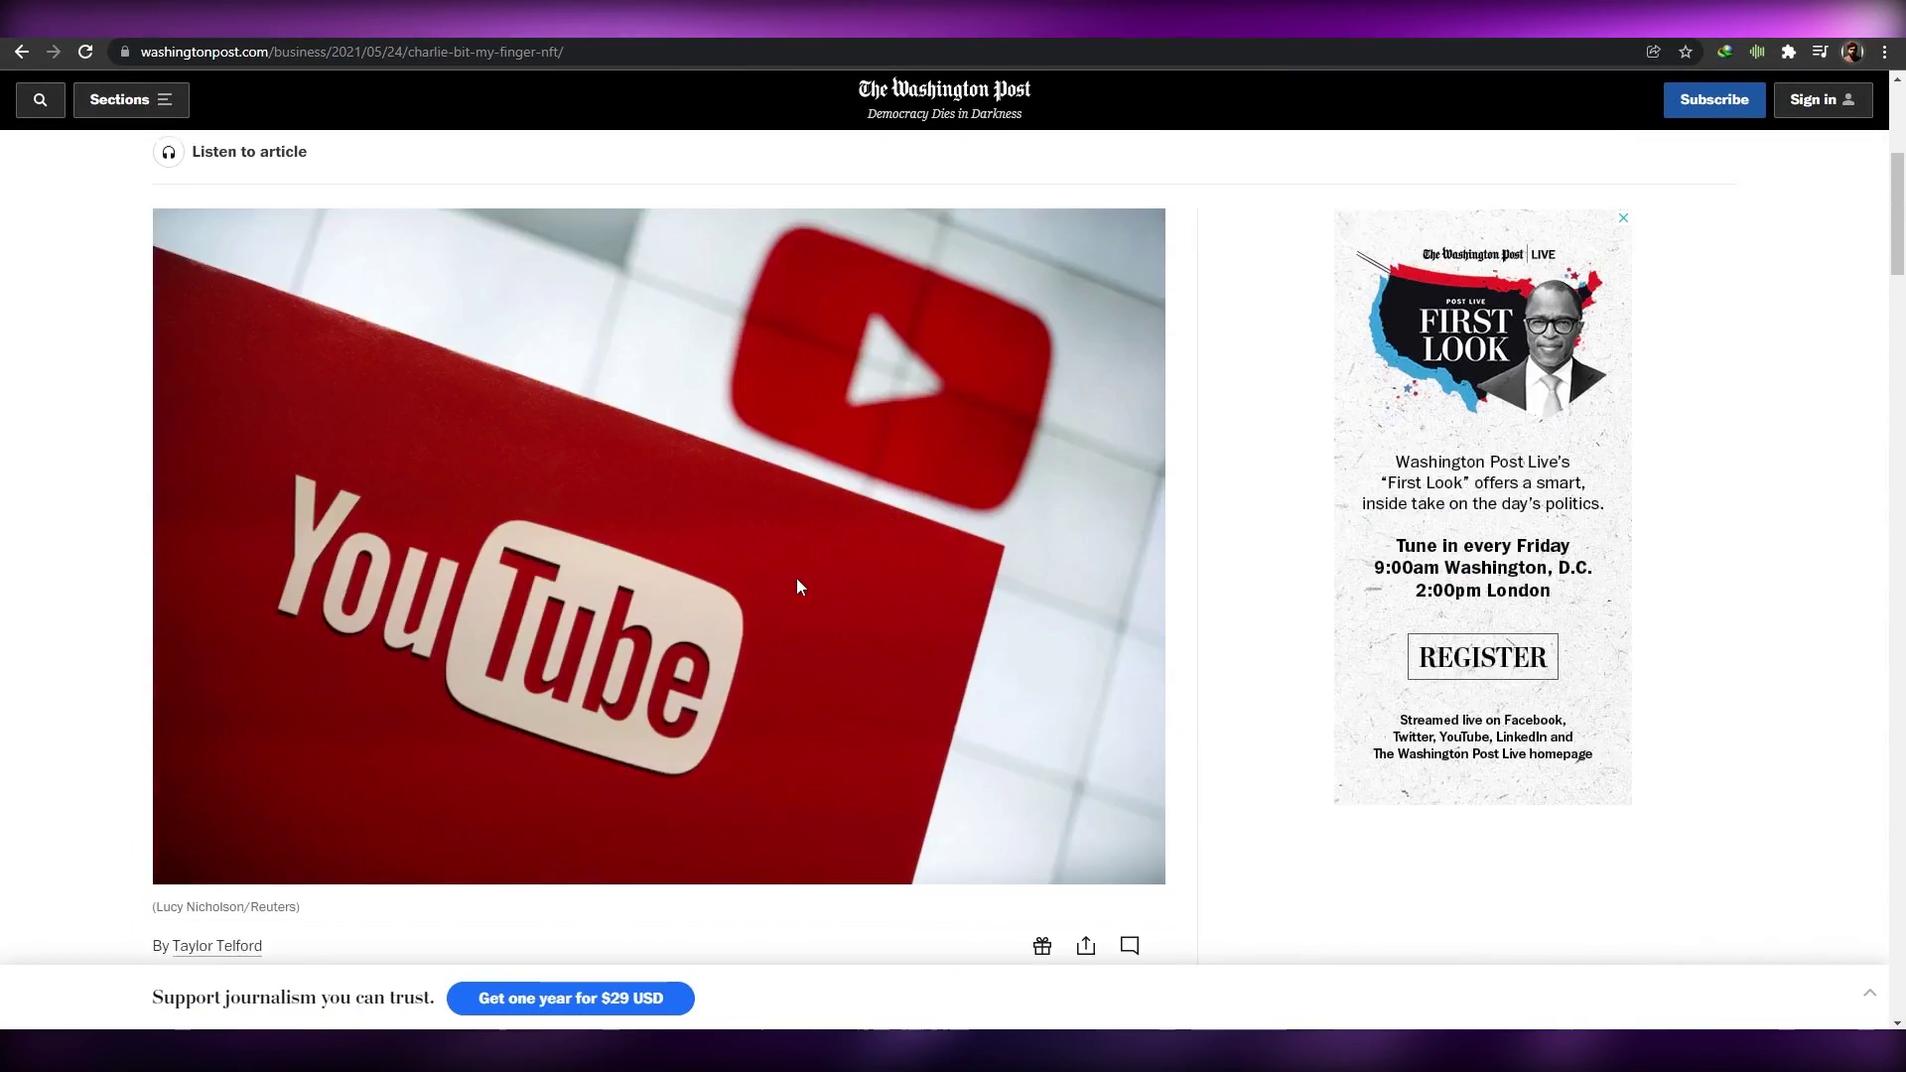
scroll(799, 593, up, 1)
scroll(796, 594, up, 4)
drag(204, 565, 346, 565)
click(363, 569)
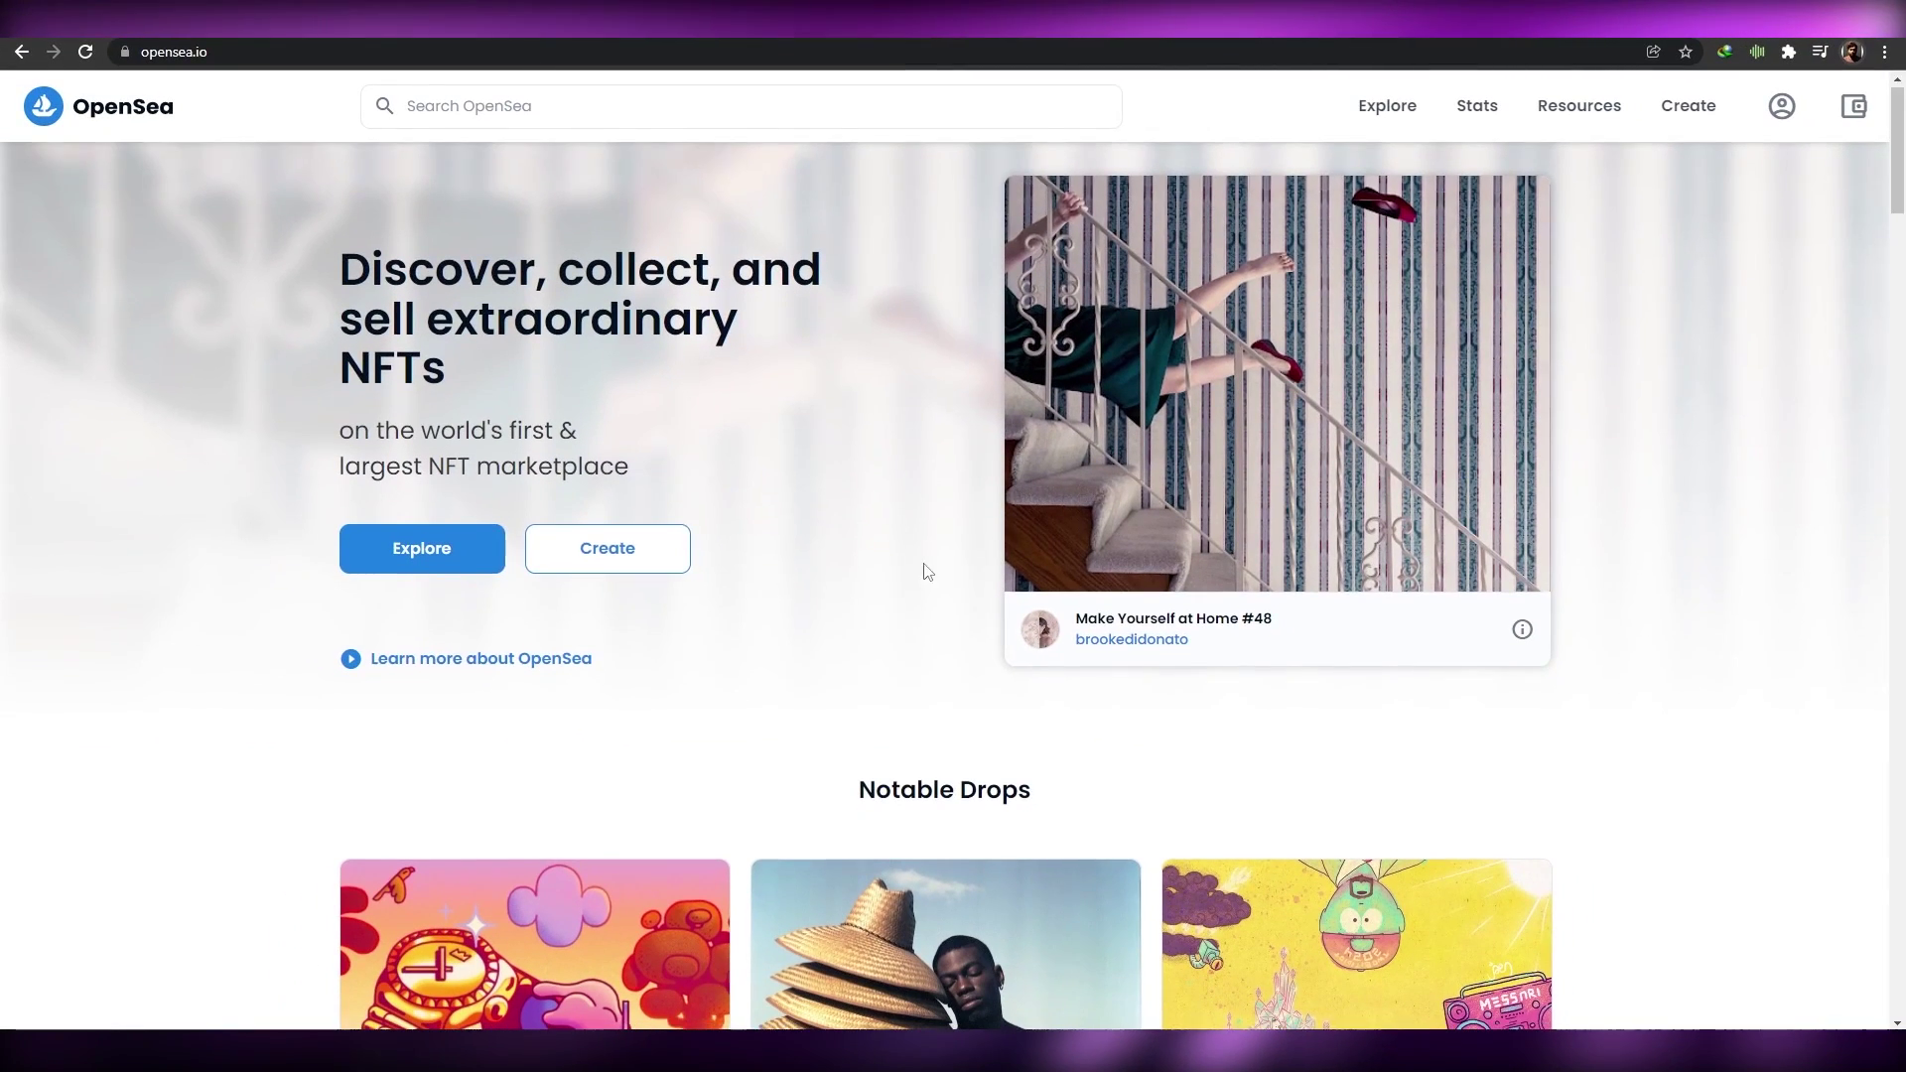
Step: Look over the OpenSea home page, including its Notable Drops section
scroll(873, 564, down, 5)
scroll(695, 561, up, 5)
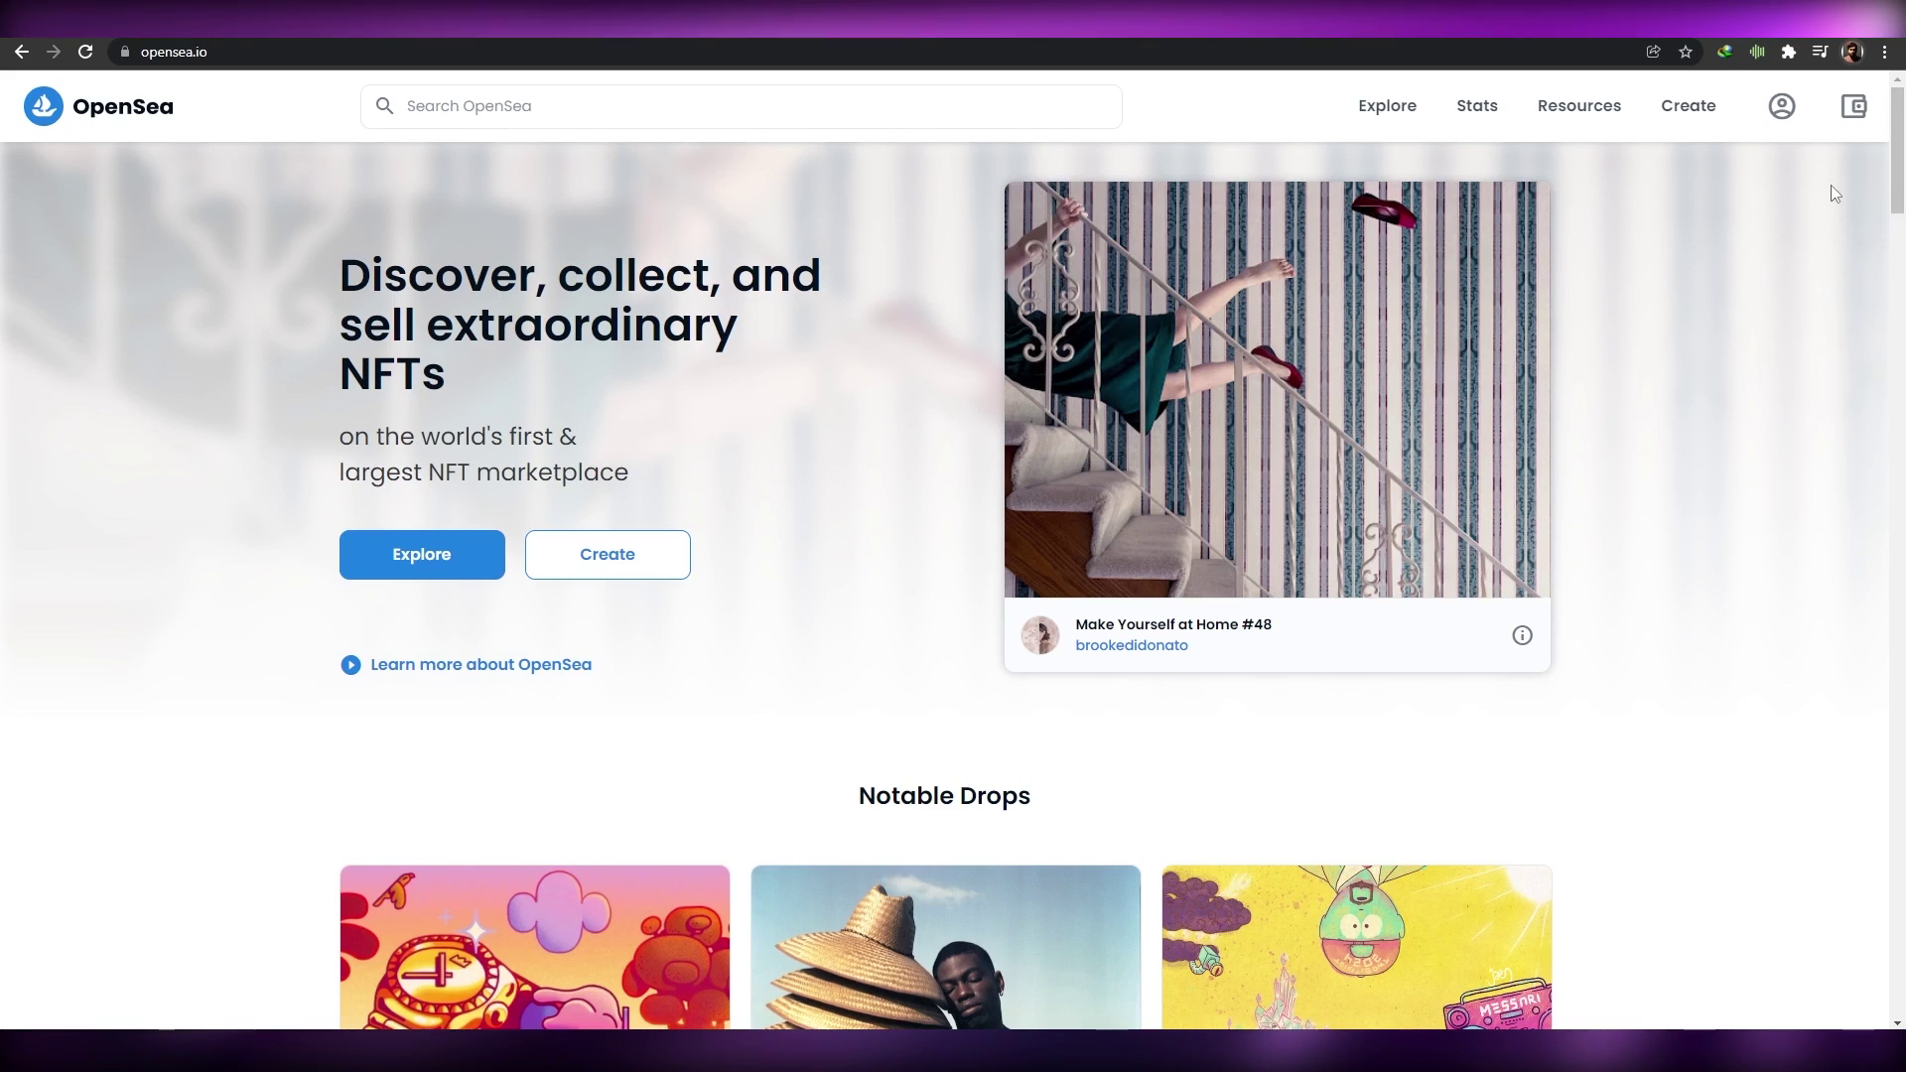
scroll(238, 640, down, 5)
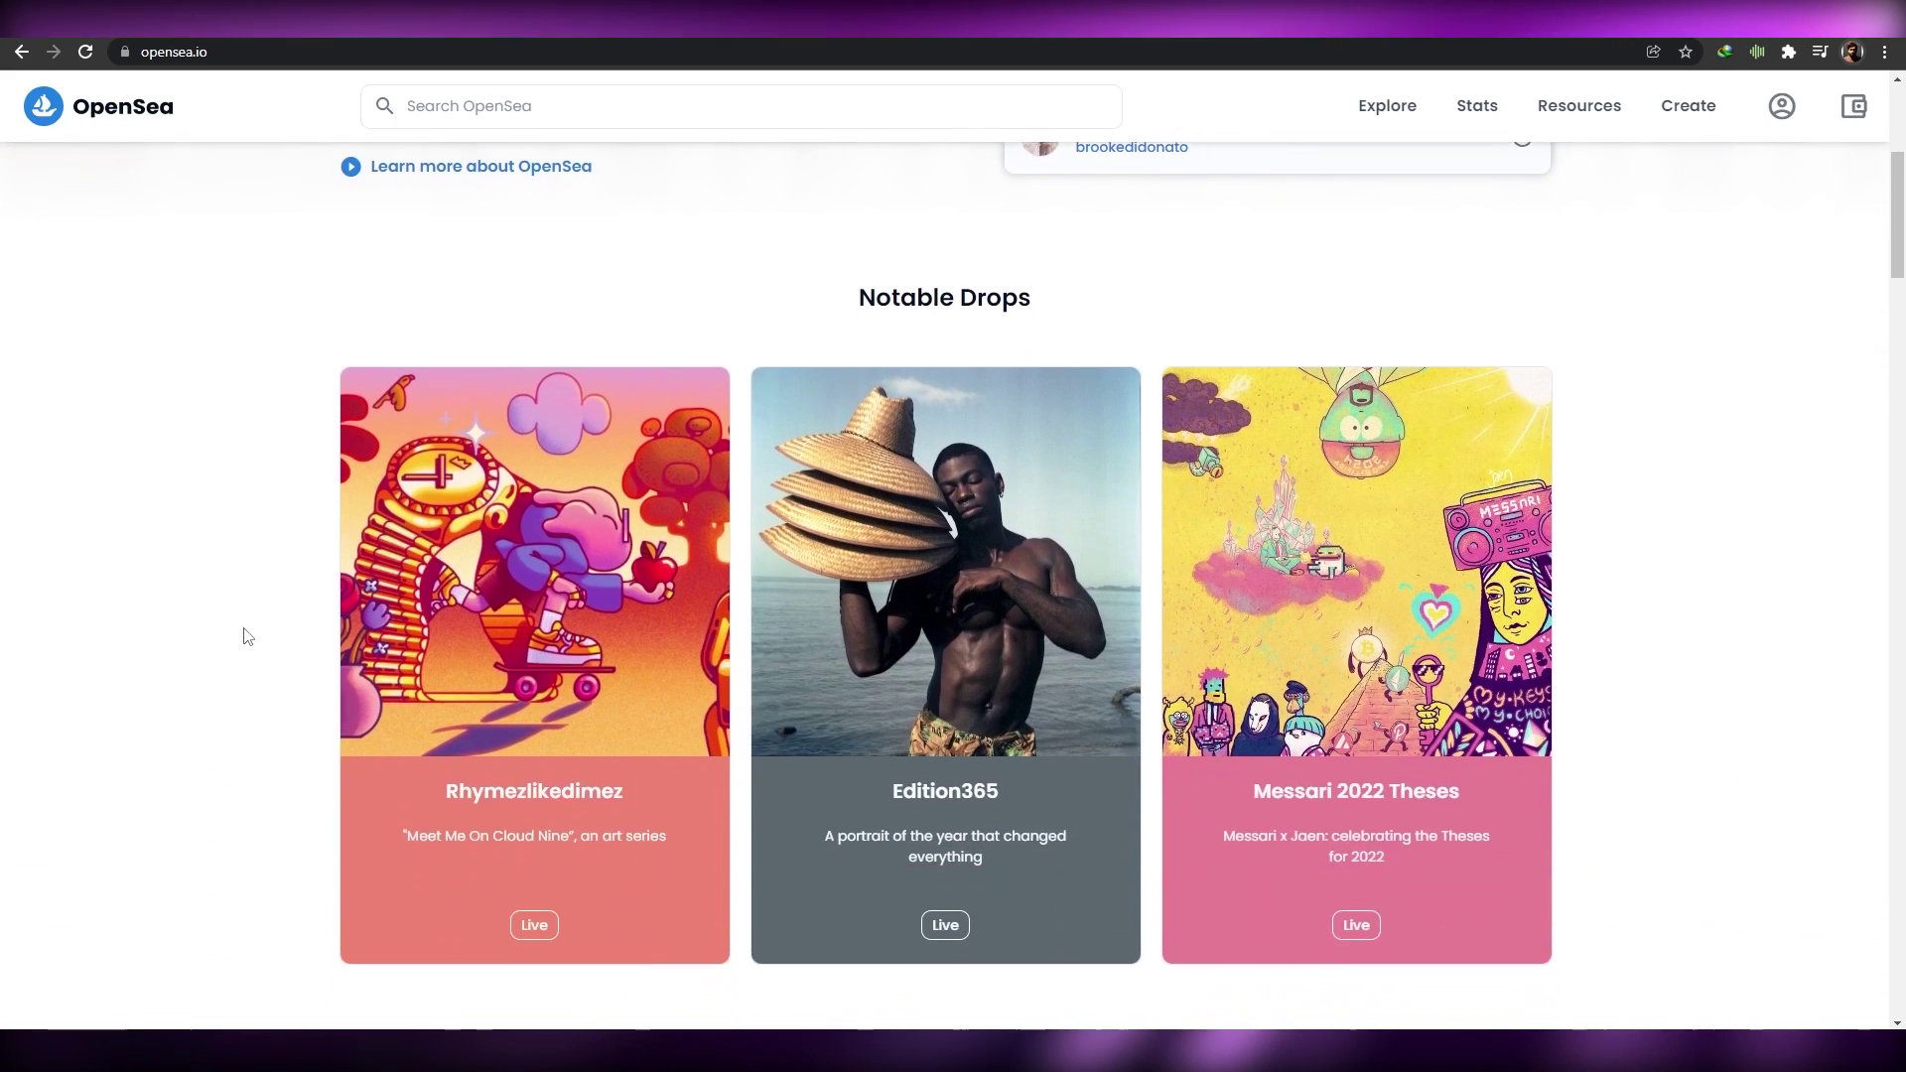
scroll(242, 638, up, 5)
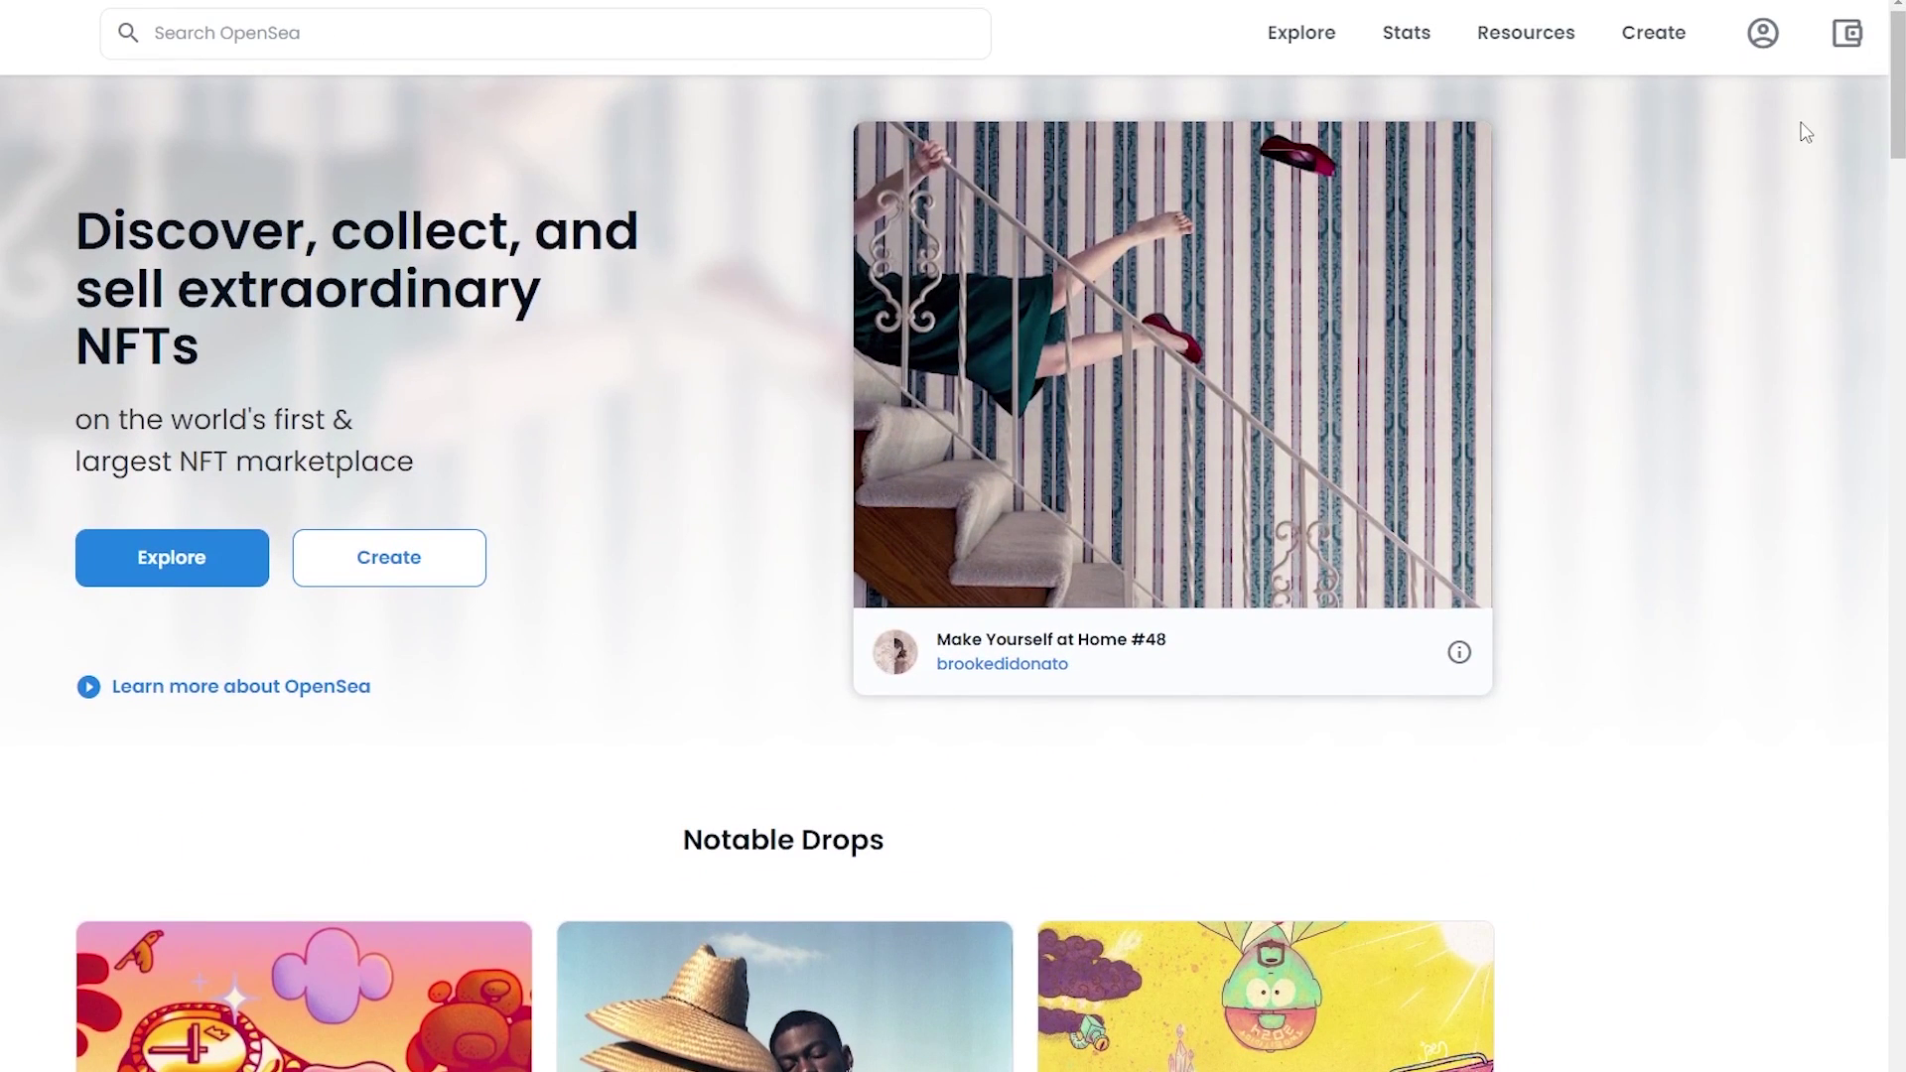
Step: Open OpenSea's wallet connection options, show the full list of providers and choose MetaMask
click(1851, 35)
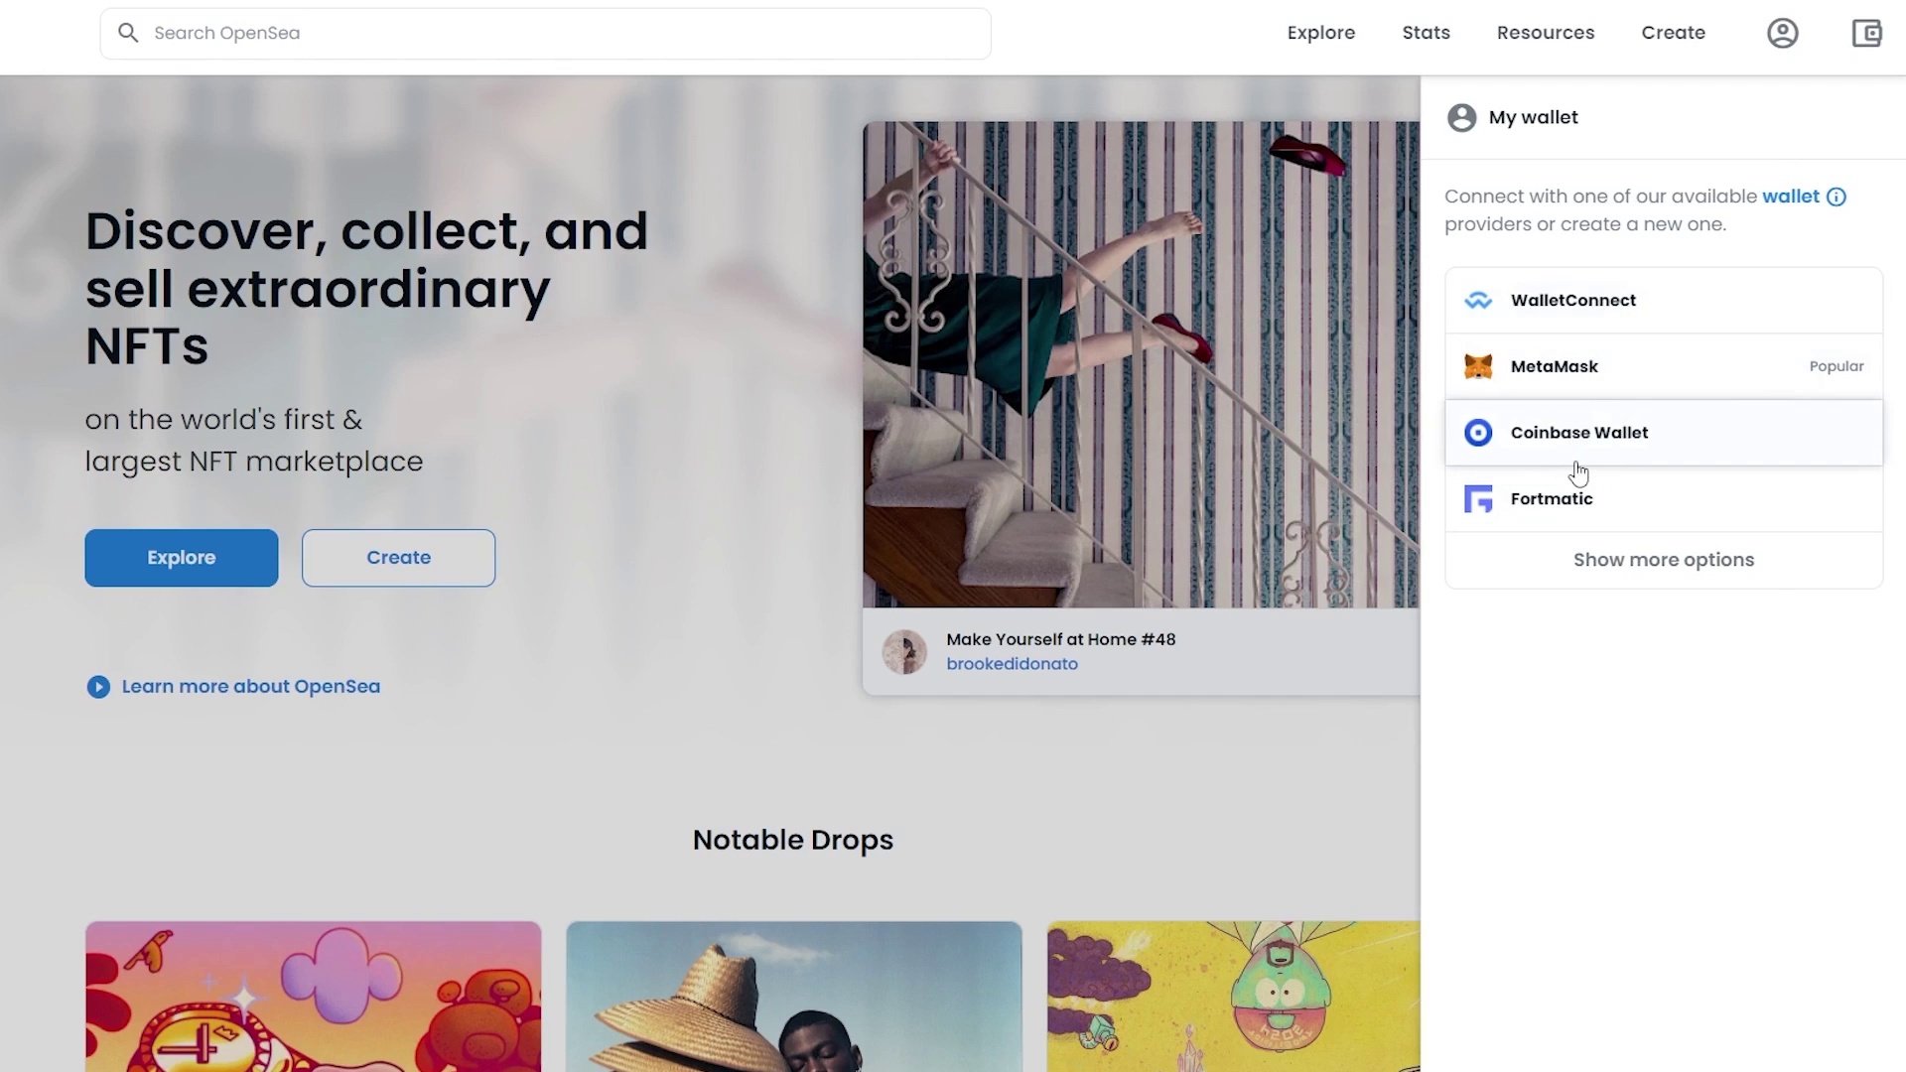
click(1605, 562)
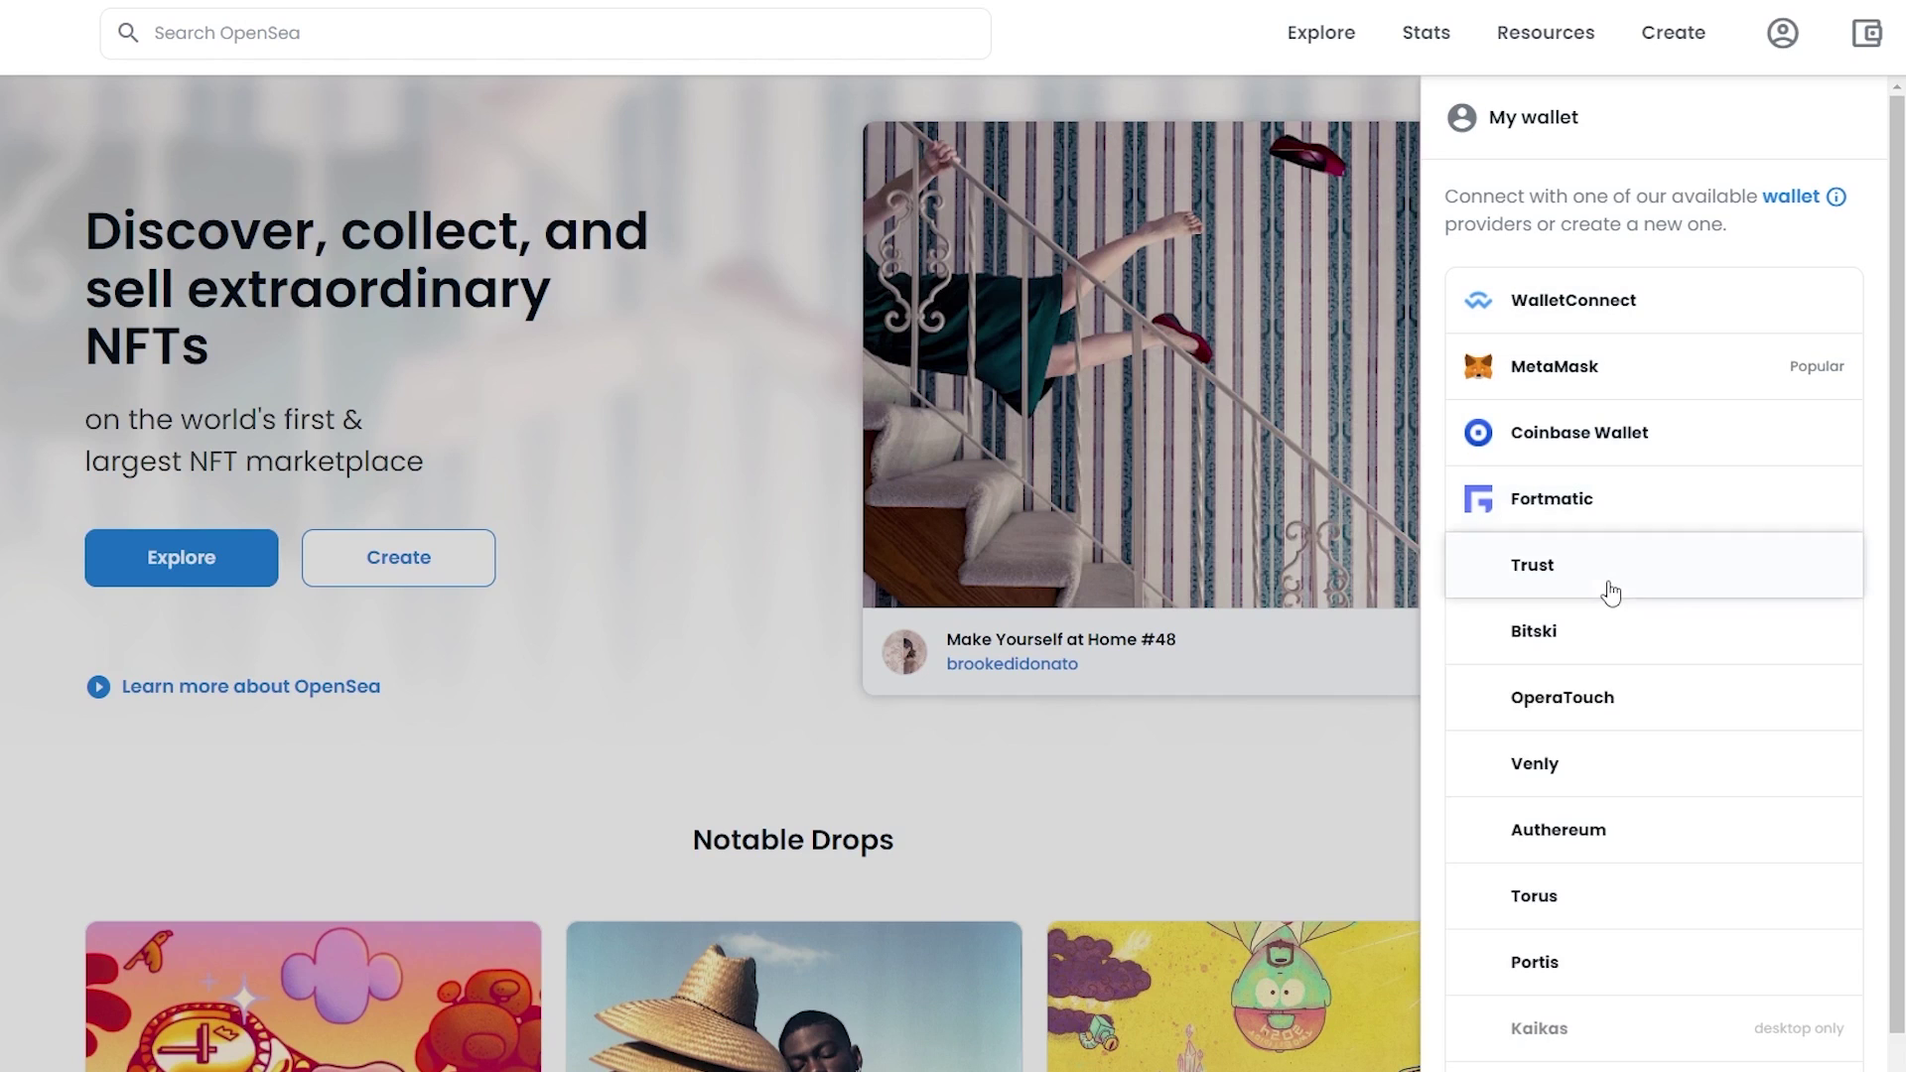
scroll(1608, 591, down, 1)
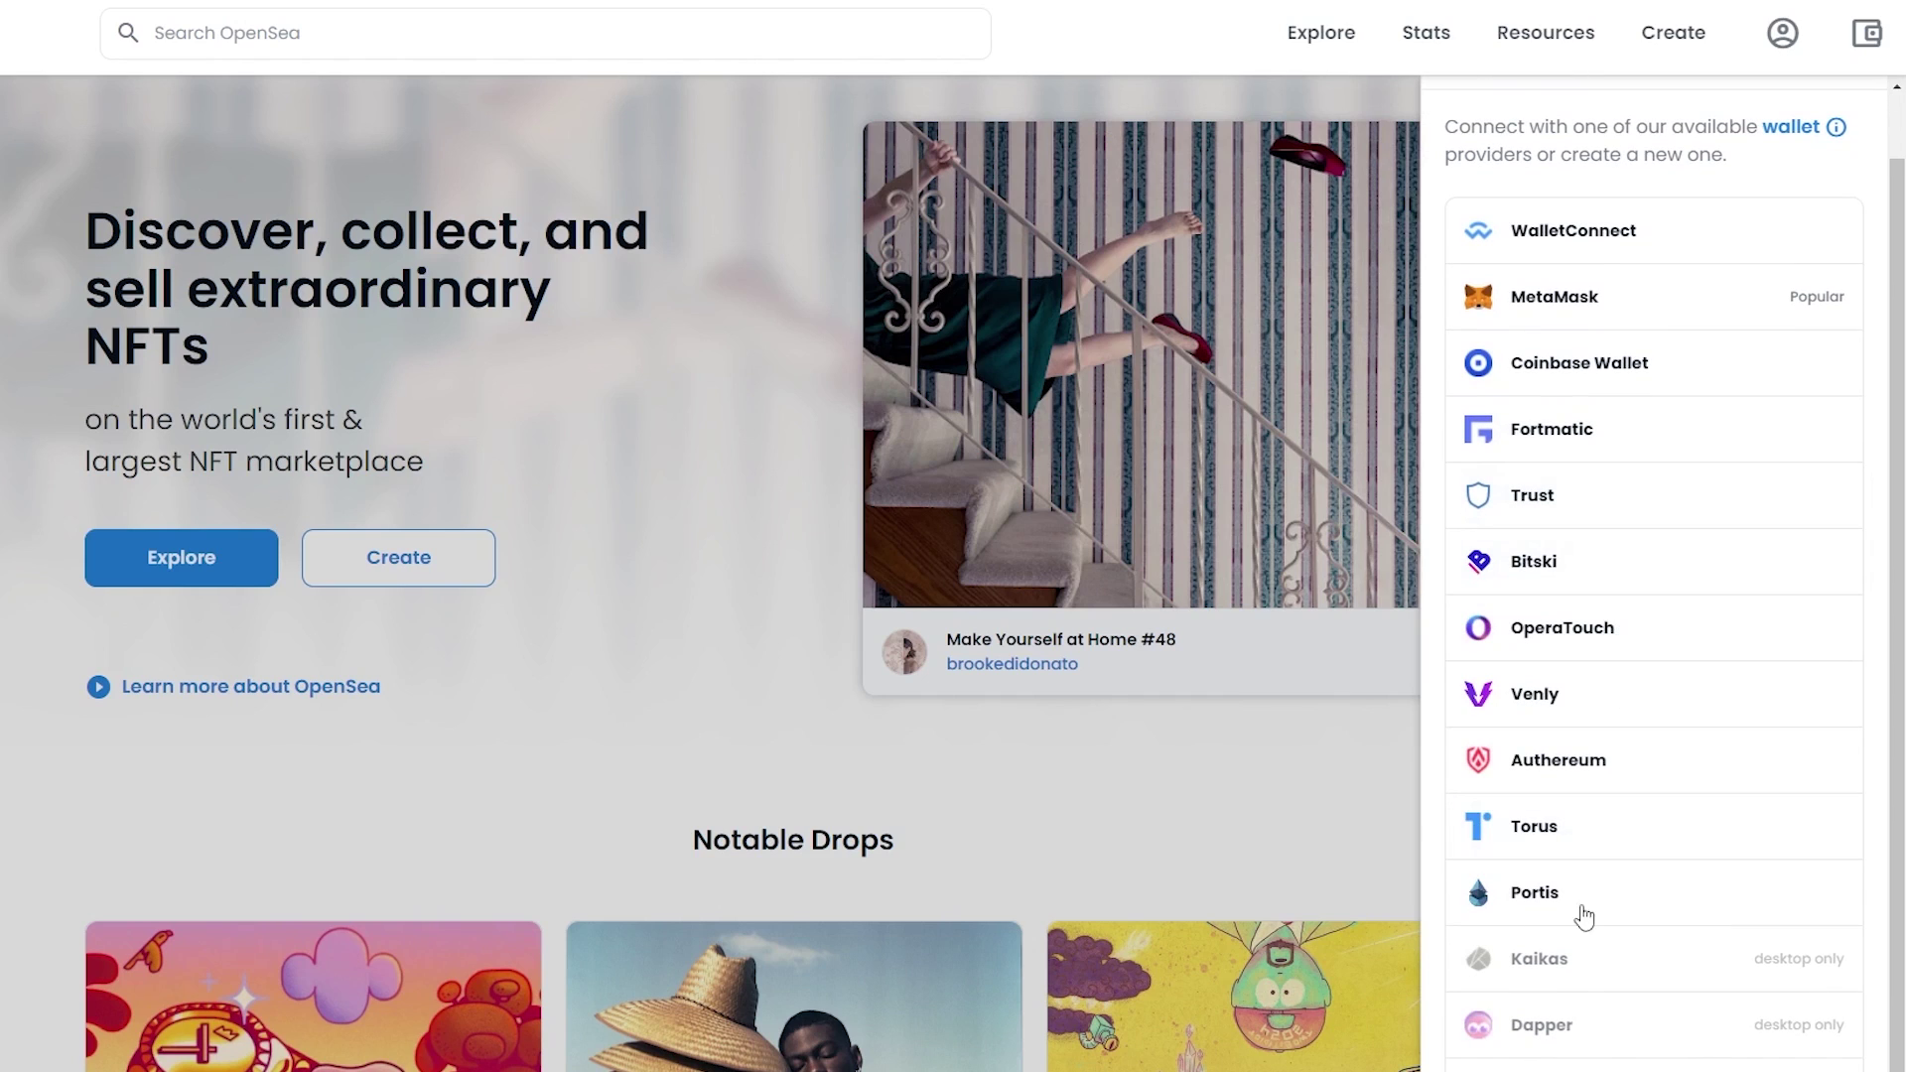
scroll(1585, 983, up, 1)
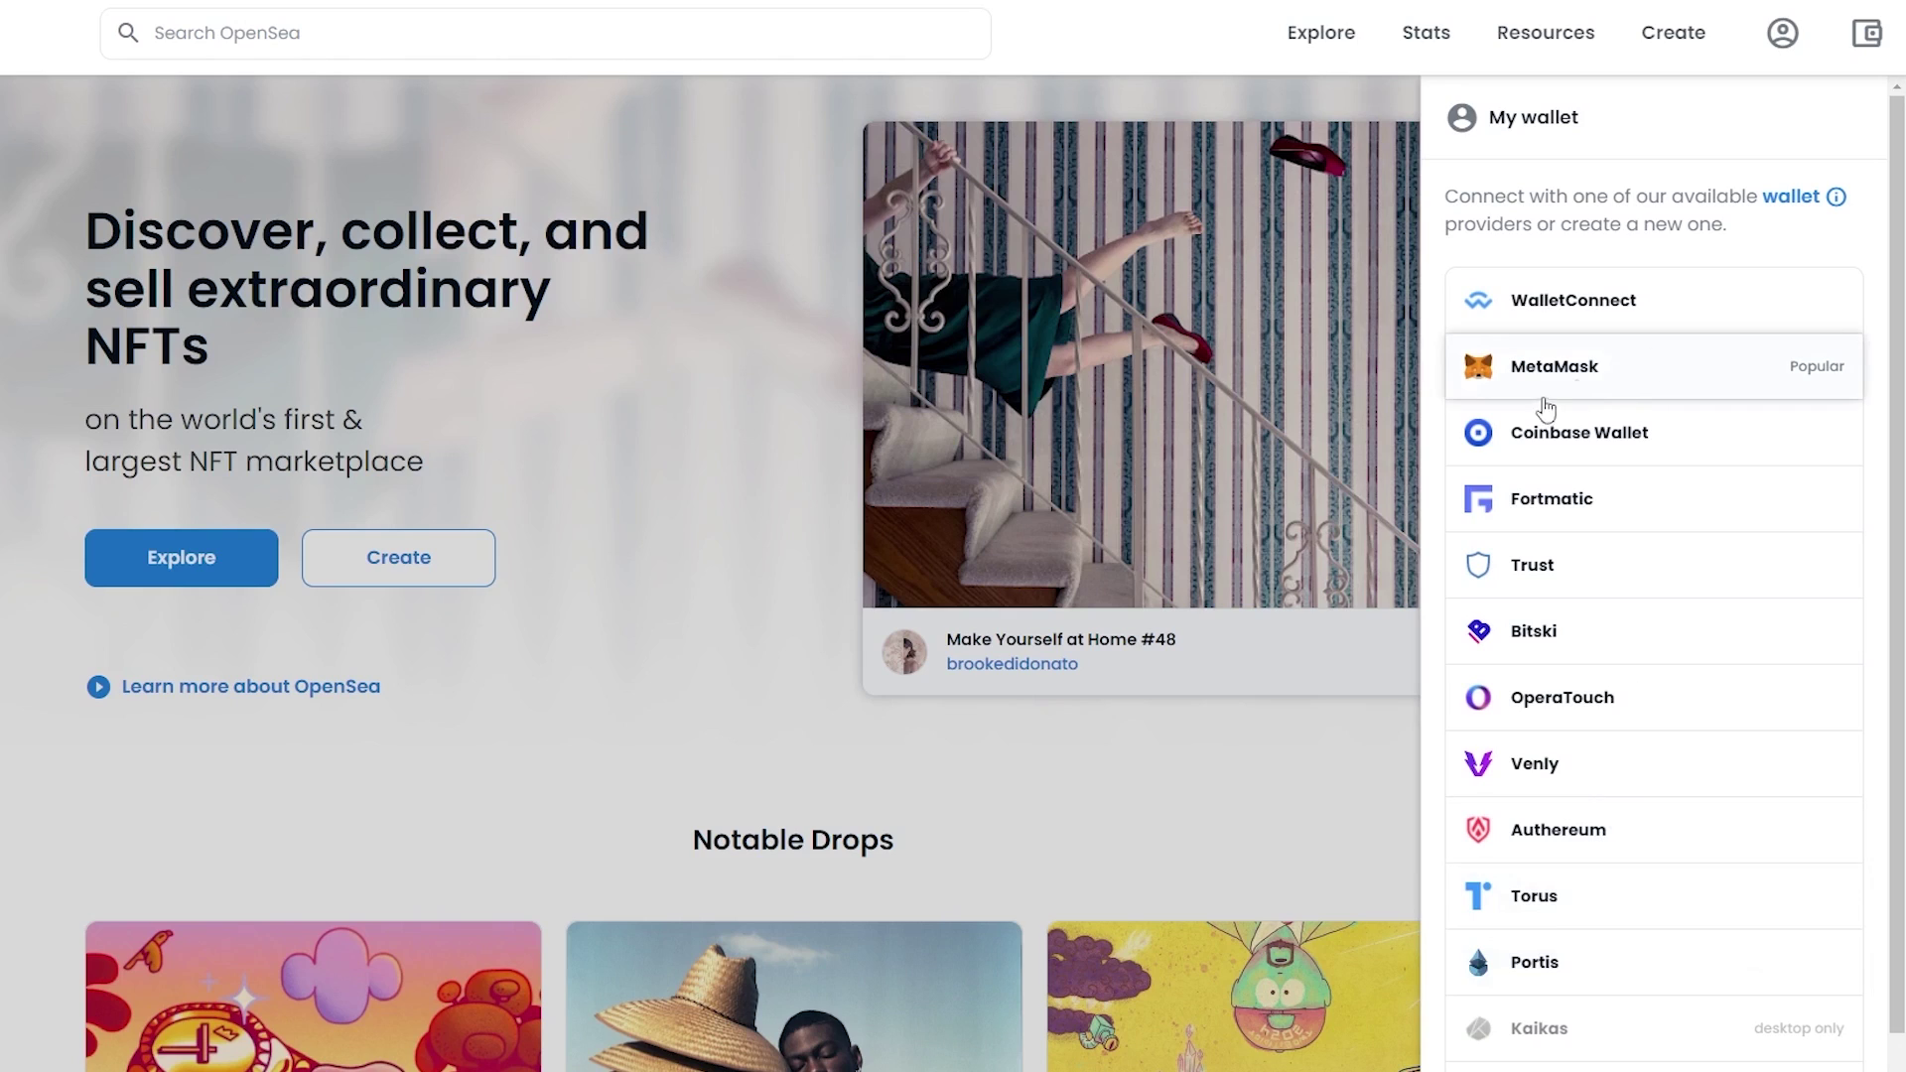
click(1718, 385)
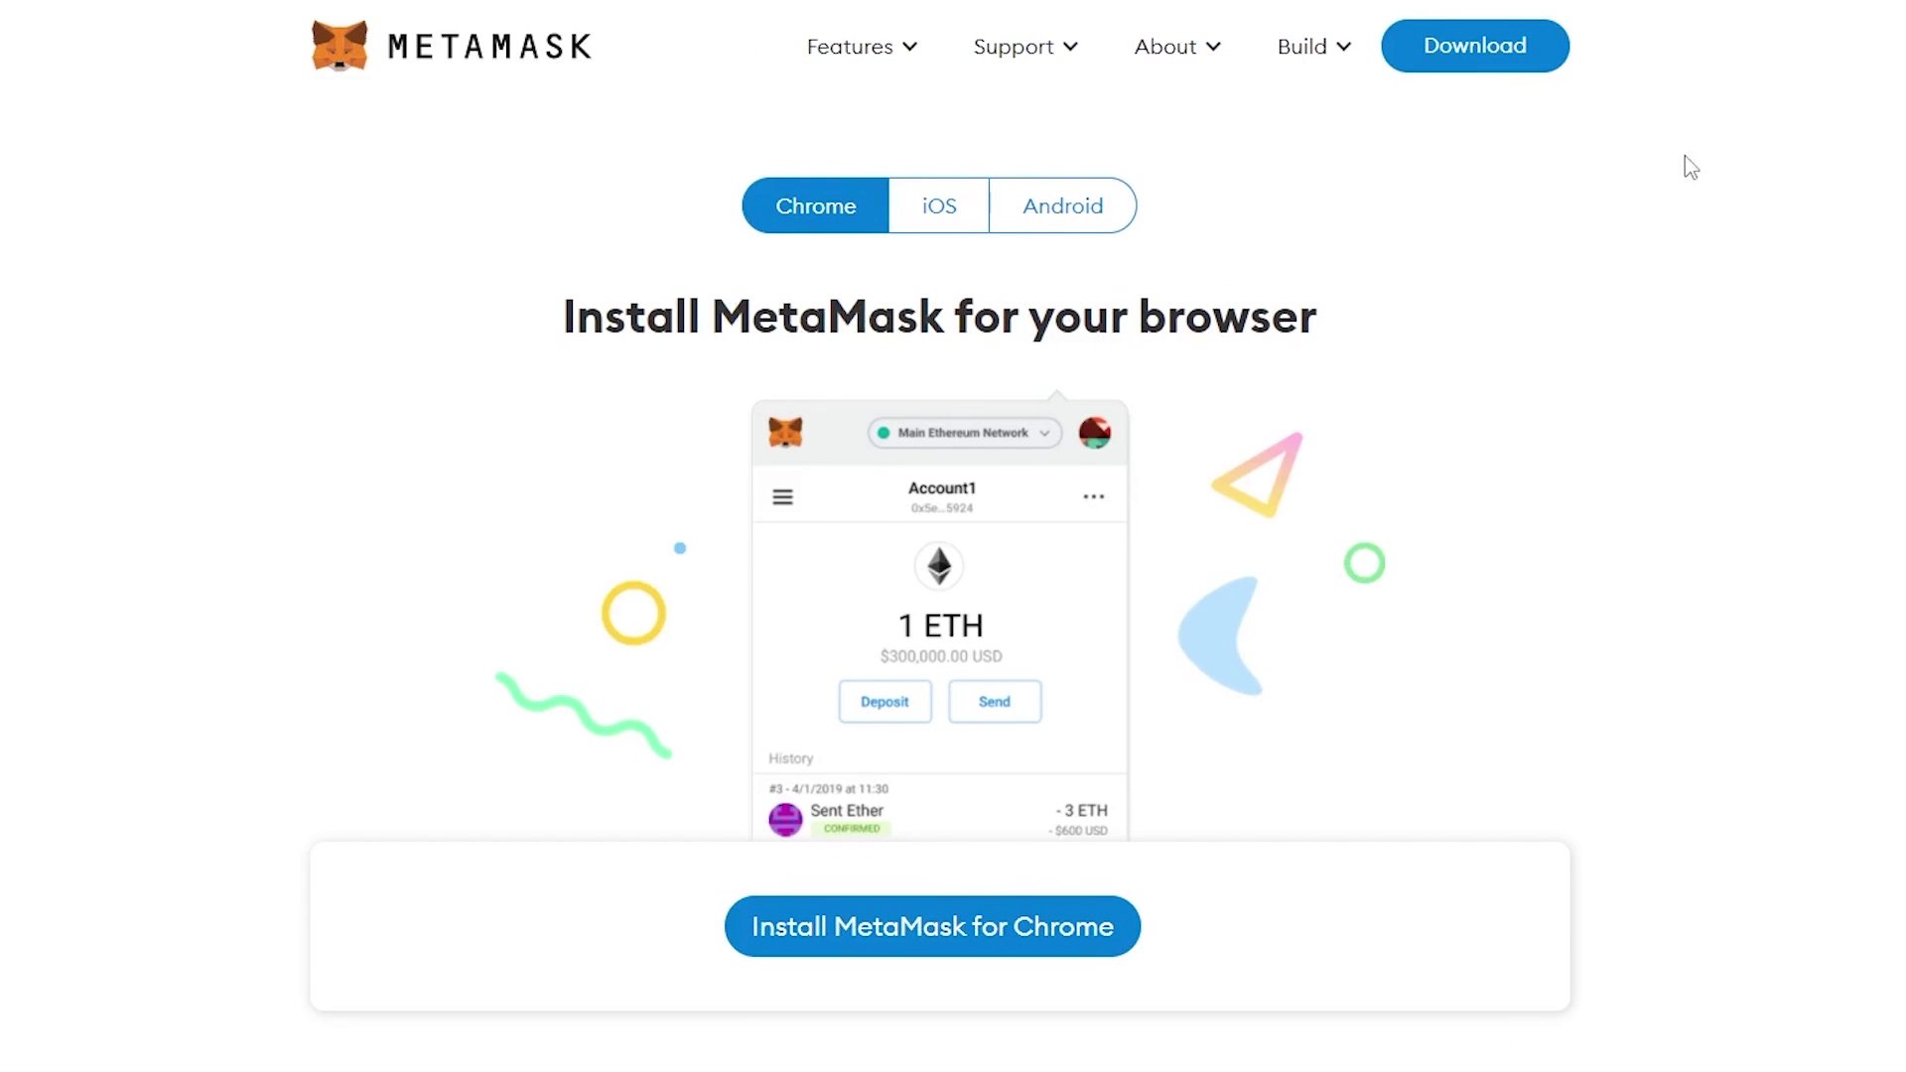
Step: Review the MetaMask download page and install the MetaMask extension for Chrome from the Chrome Web Store
scroll(994, 442, down, 1)
scroll(826, 314, up, 1)
scroll(1260, 302, down, 6)
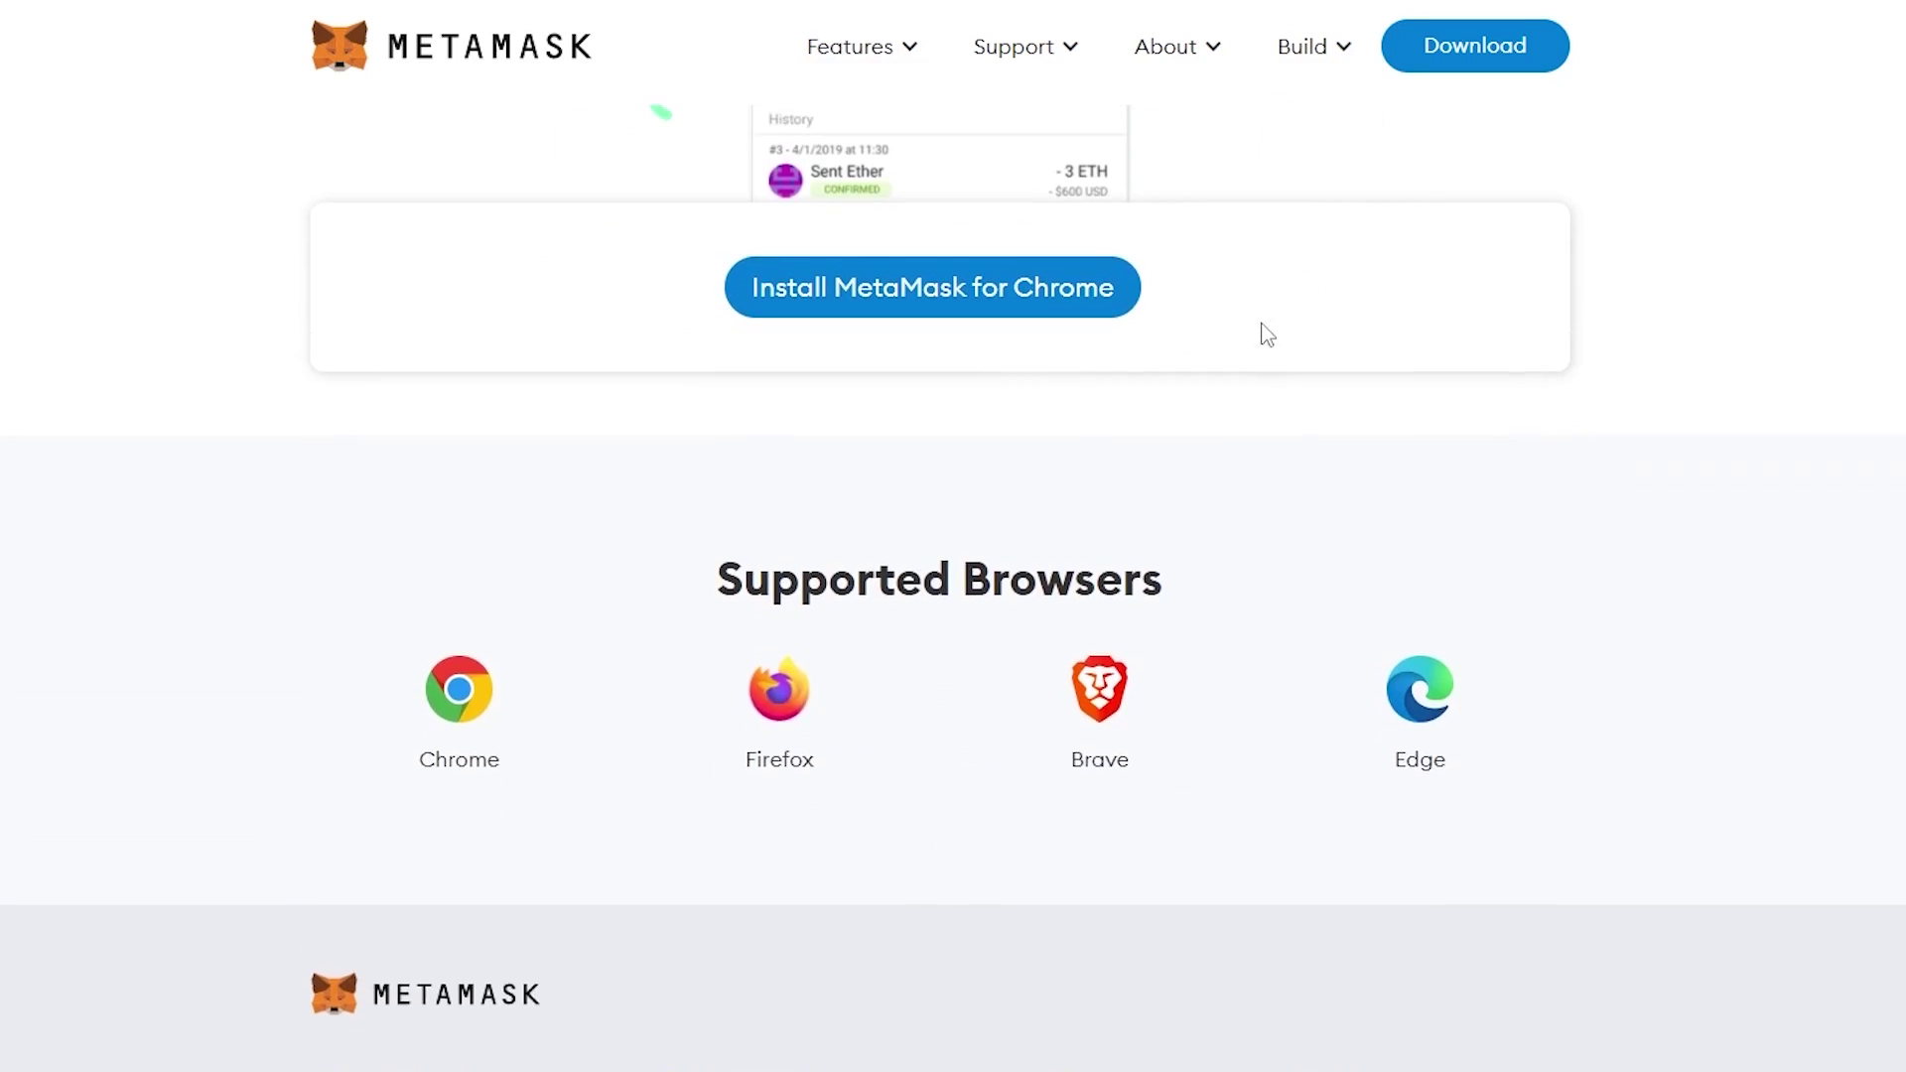
scroll(1189, 516, up, 1)
scroll(596, 809, up, 5)
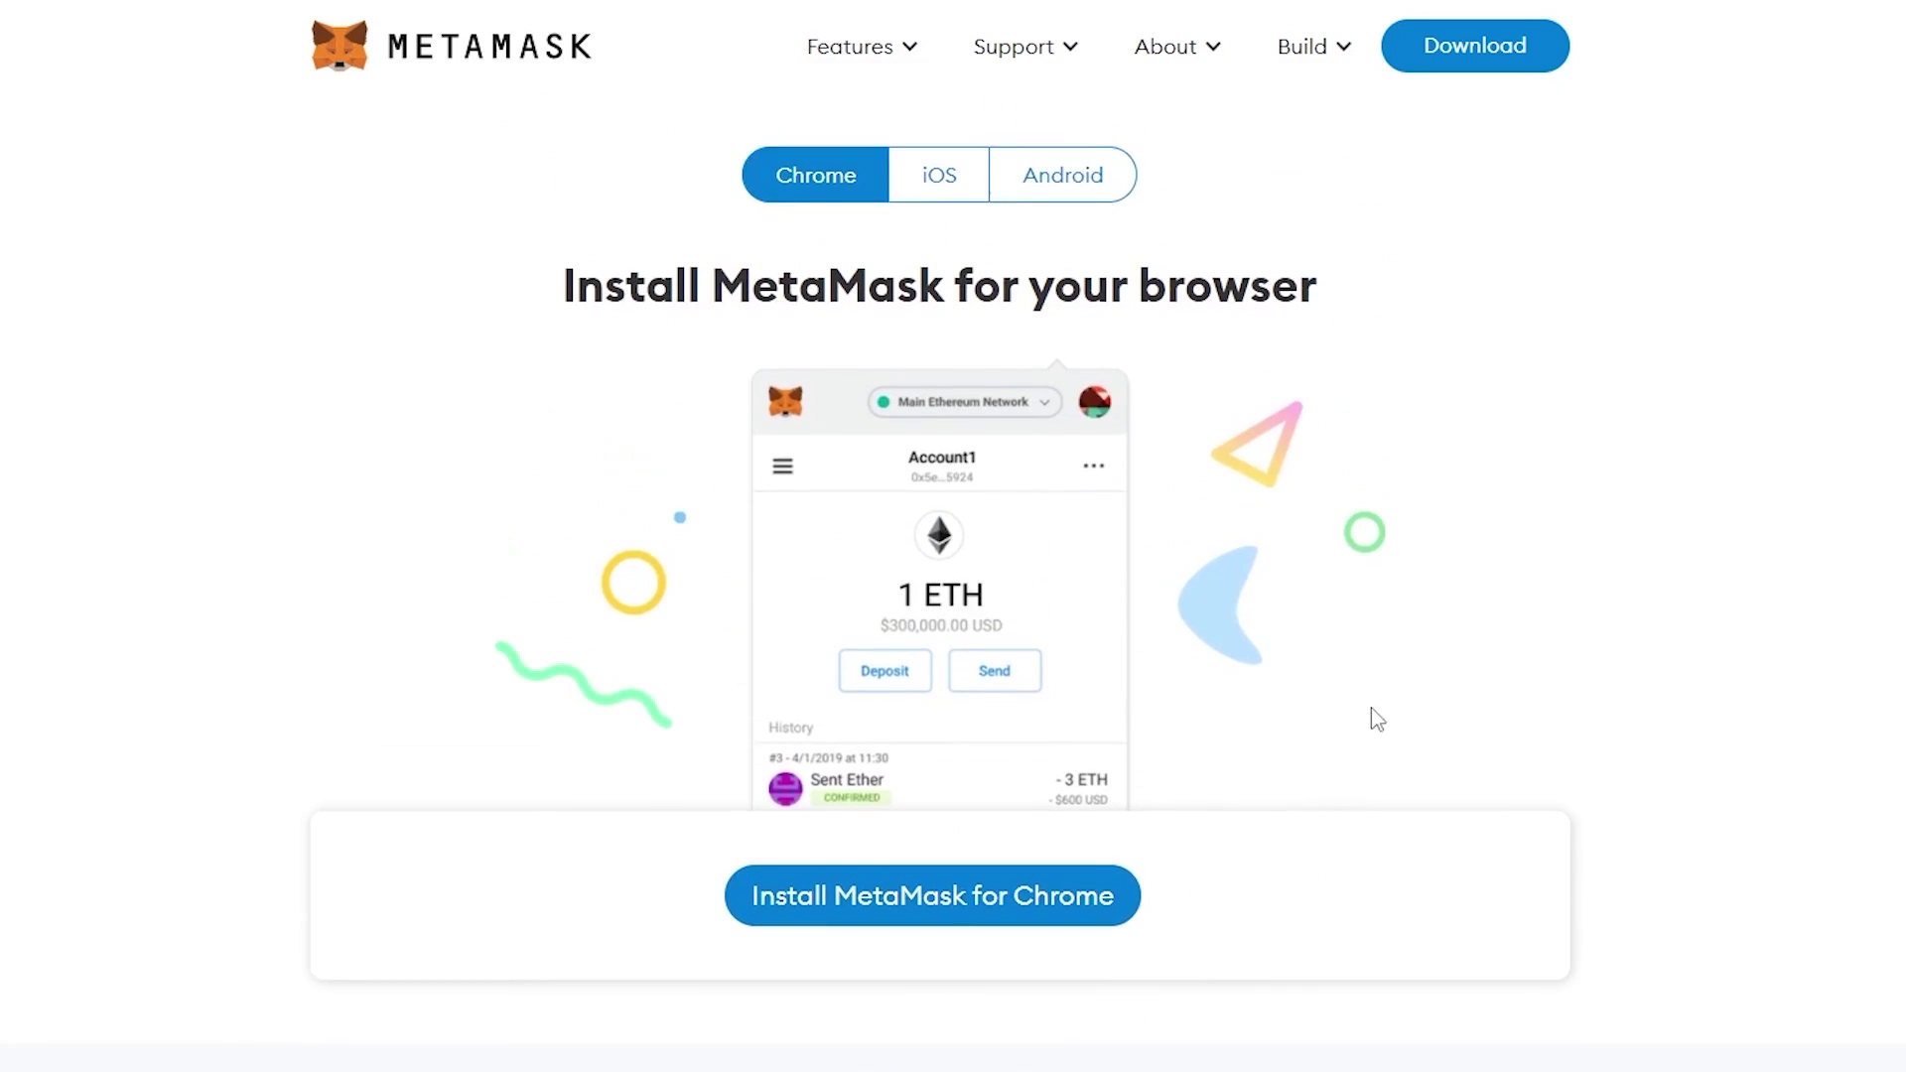
click(942, 925)
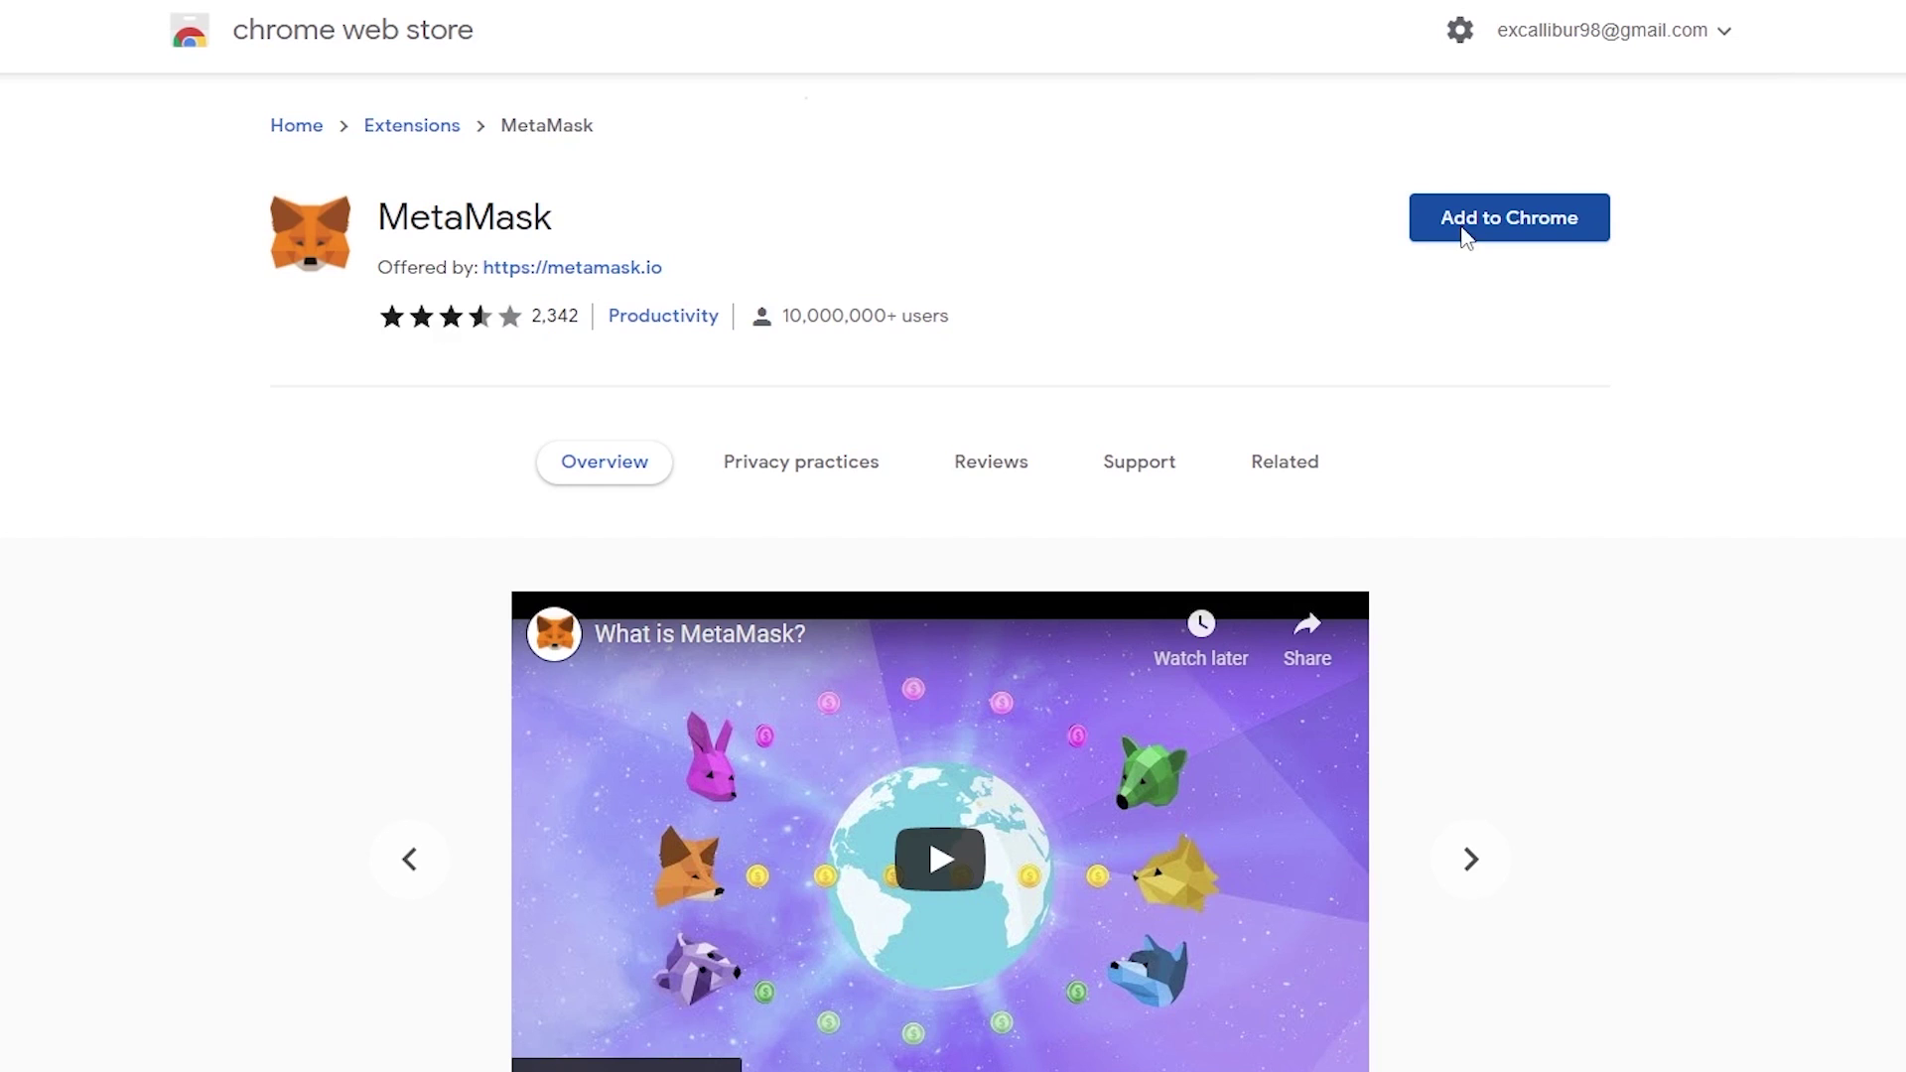
click(1464, 234)
click(1011, 273)
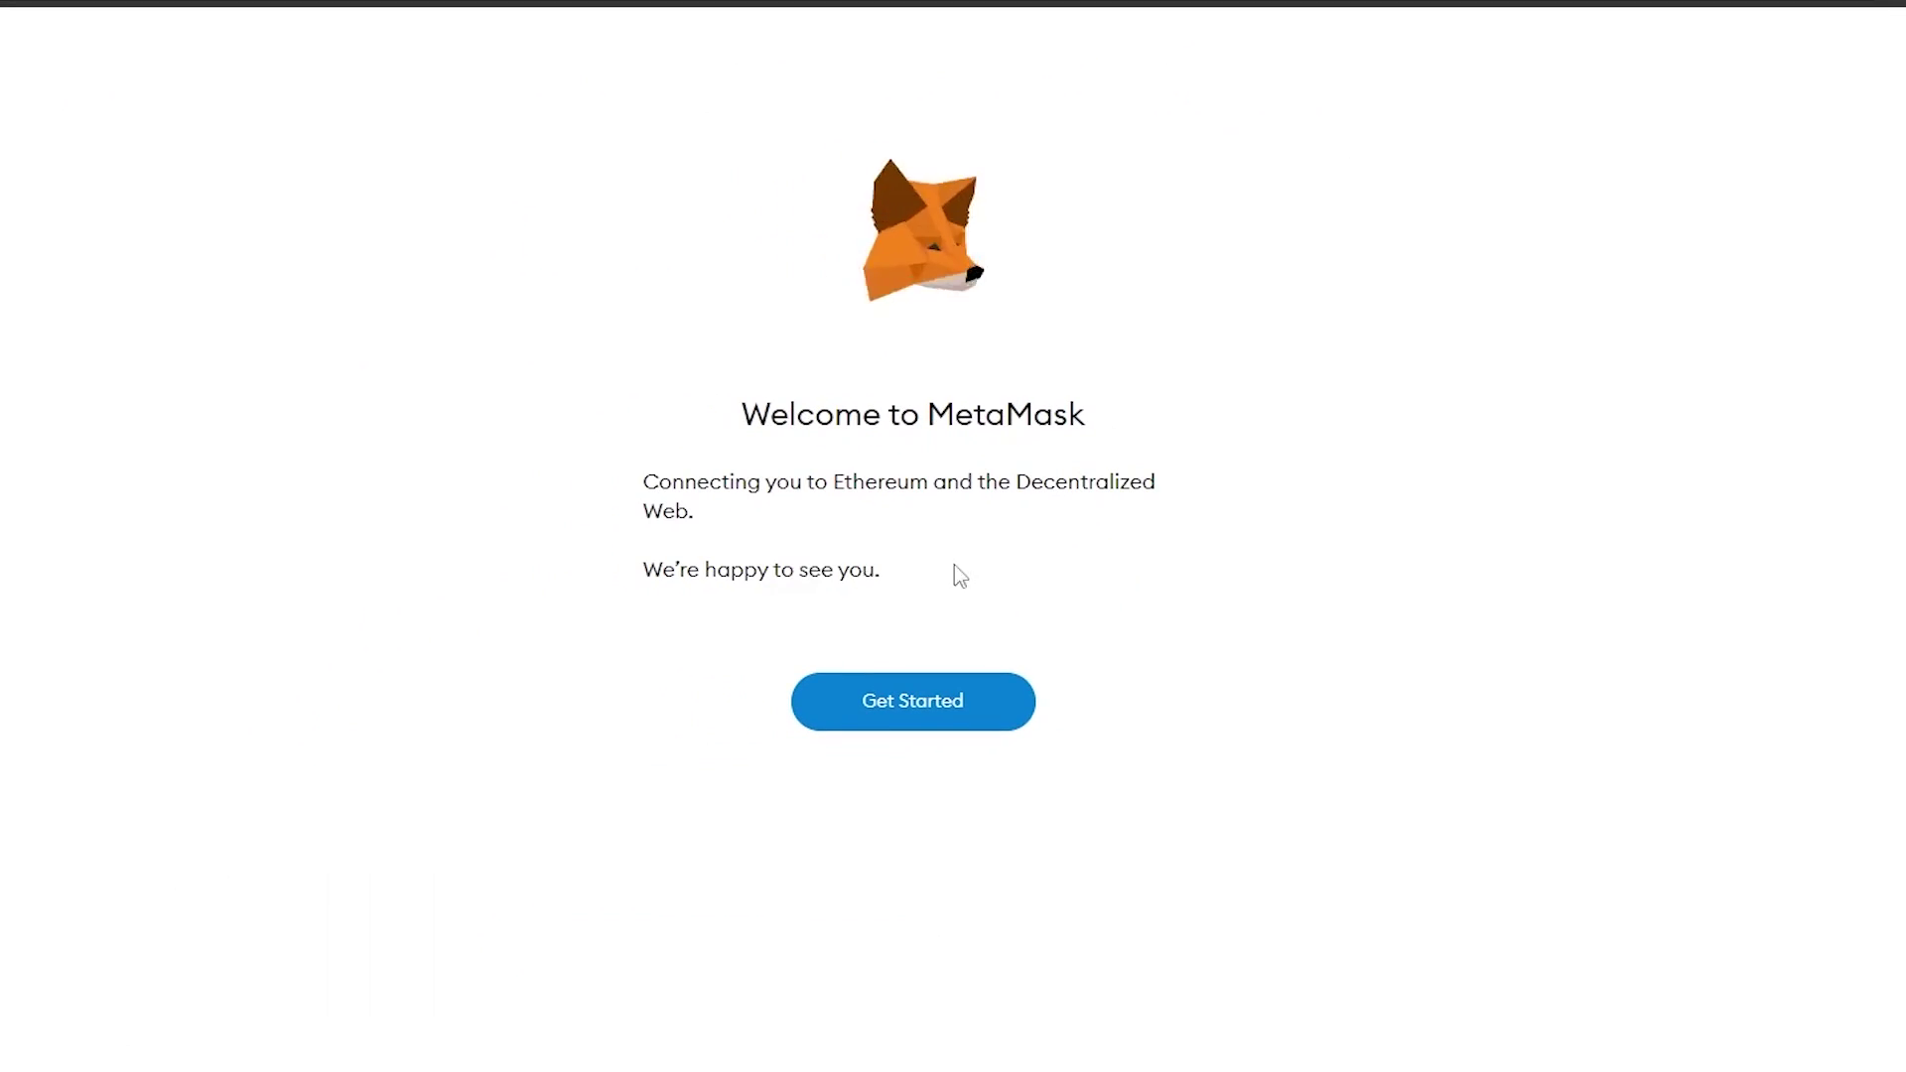
Step: Start the MetaMask setup by choosing to create a new wallet and agreeing to the usage data collection
click(914, 725)
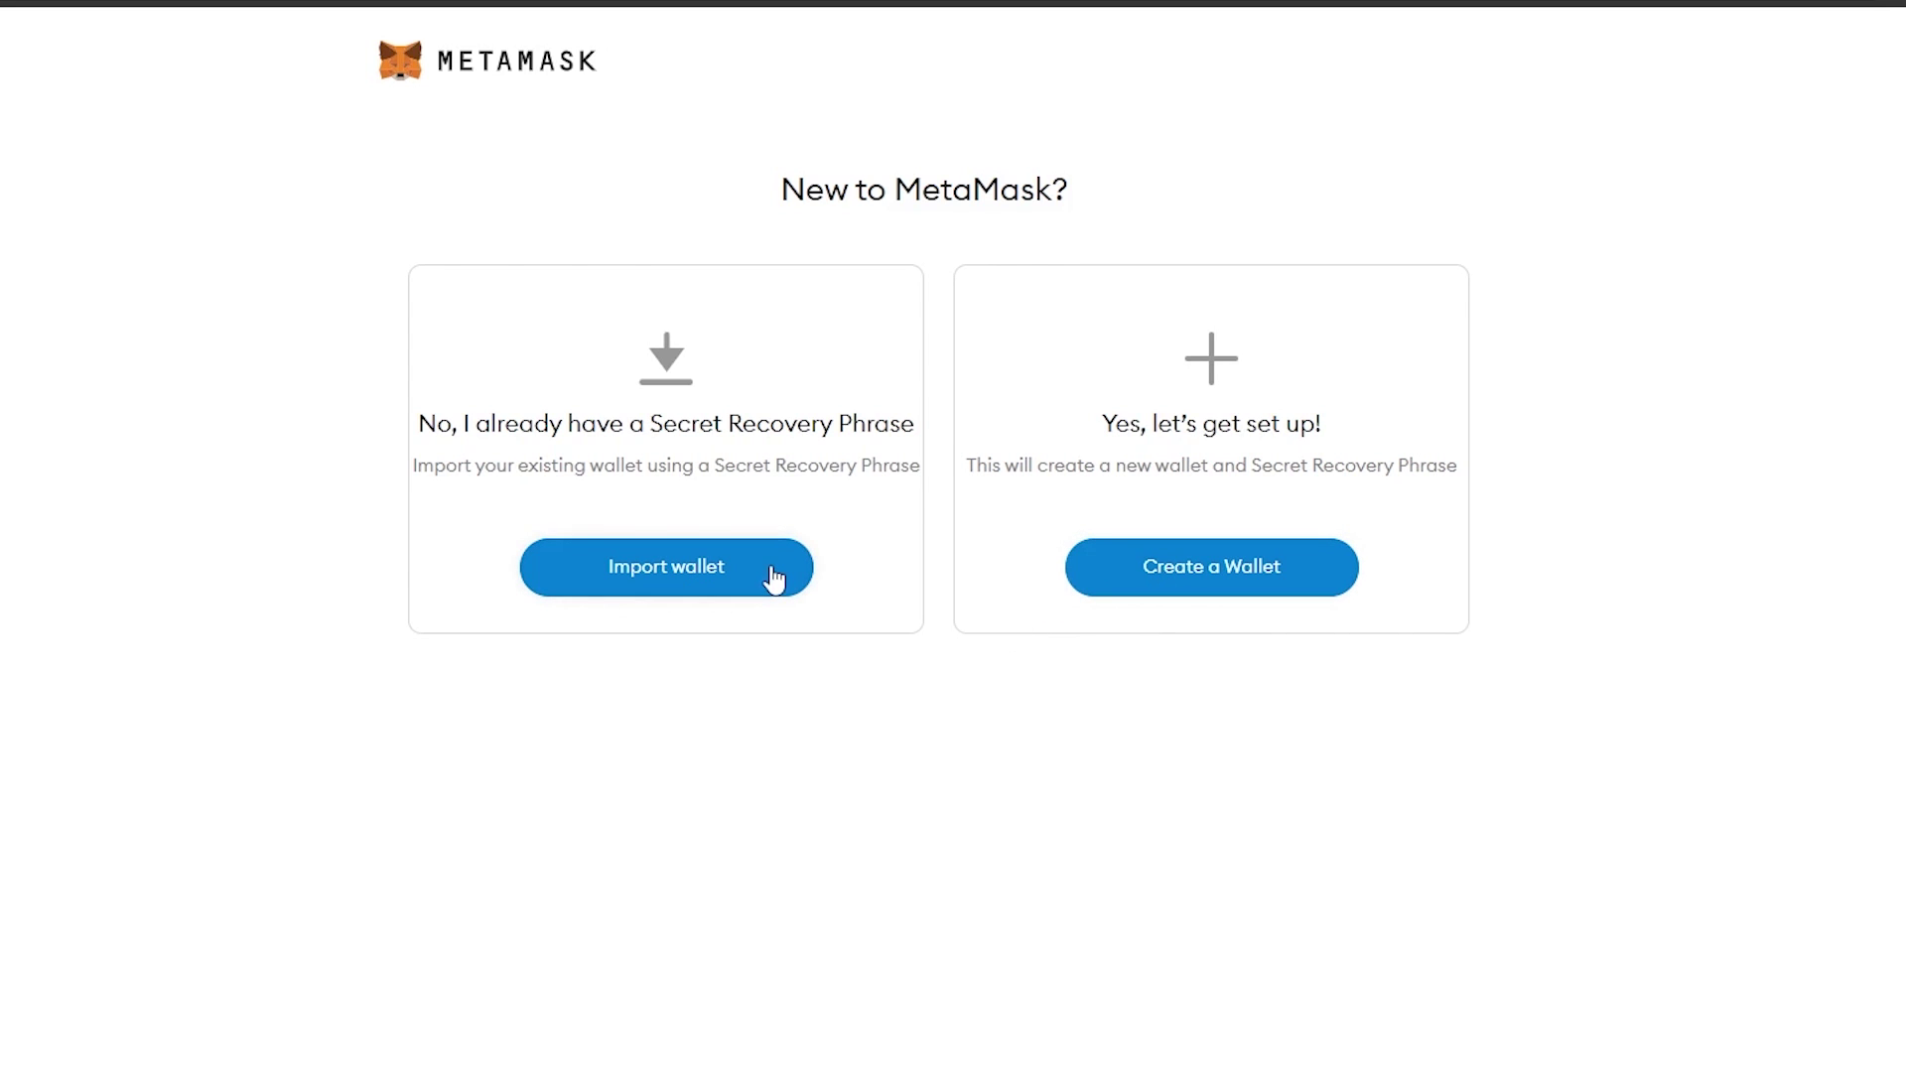
click(1212, 574)
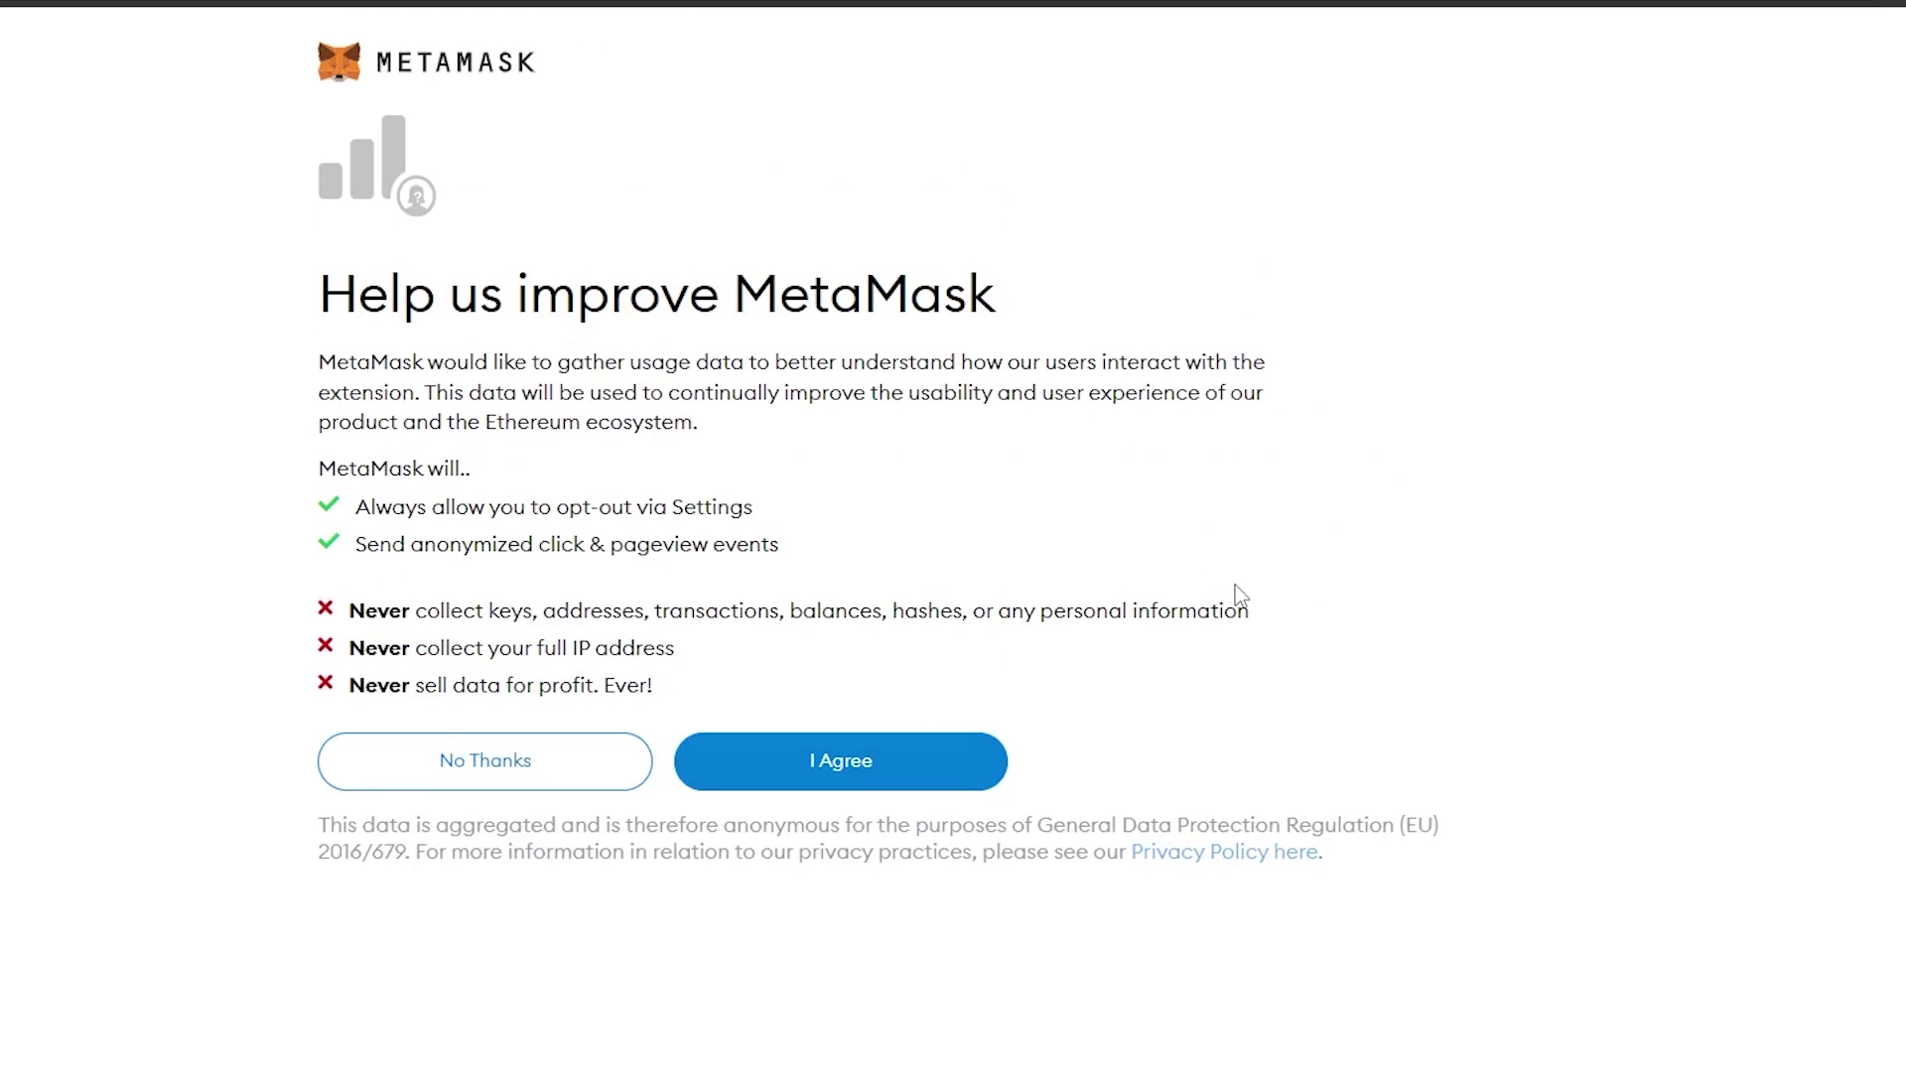
click(855, 761)
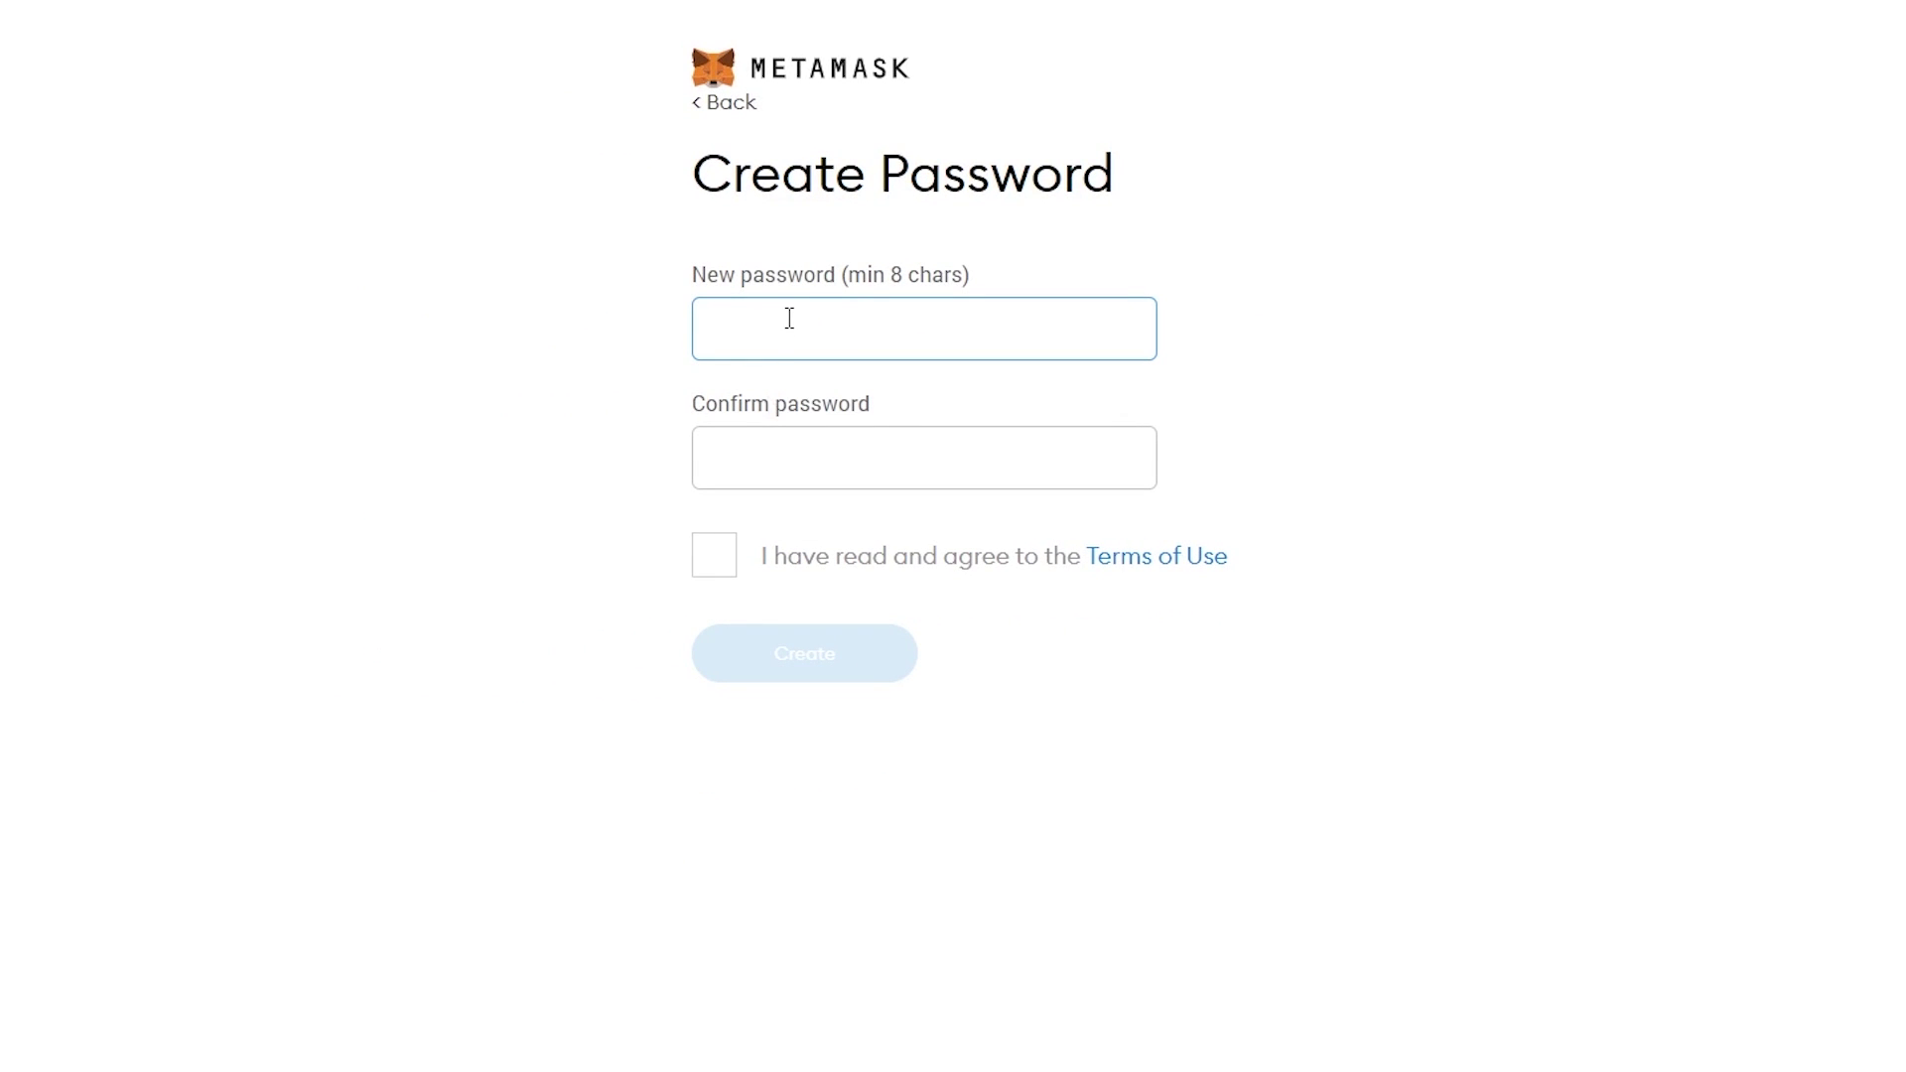
Step: Create and confirm the wallet password, accept the Terms of Use, and complete the Secret Recovery Phrase setup
text(••••)
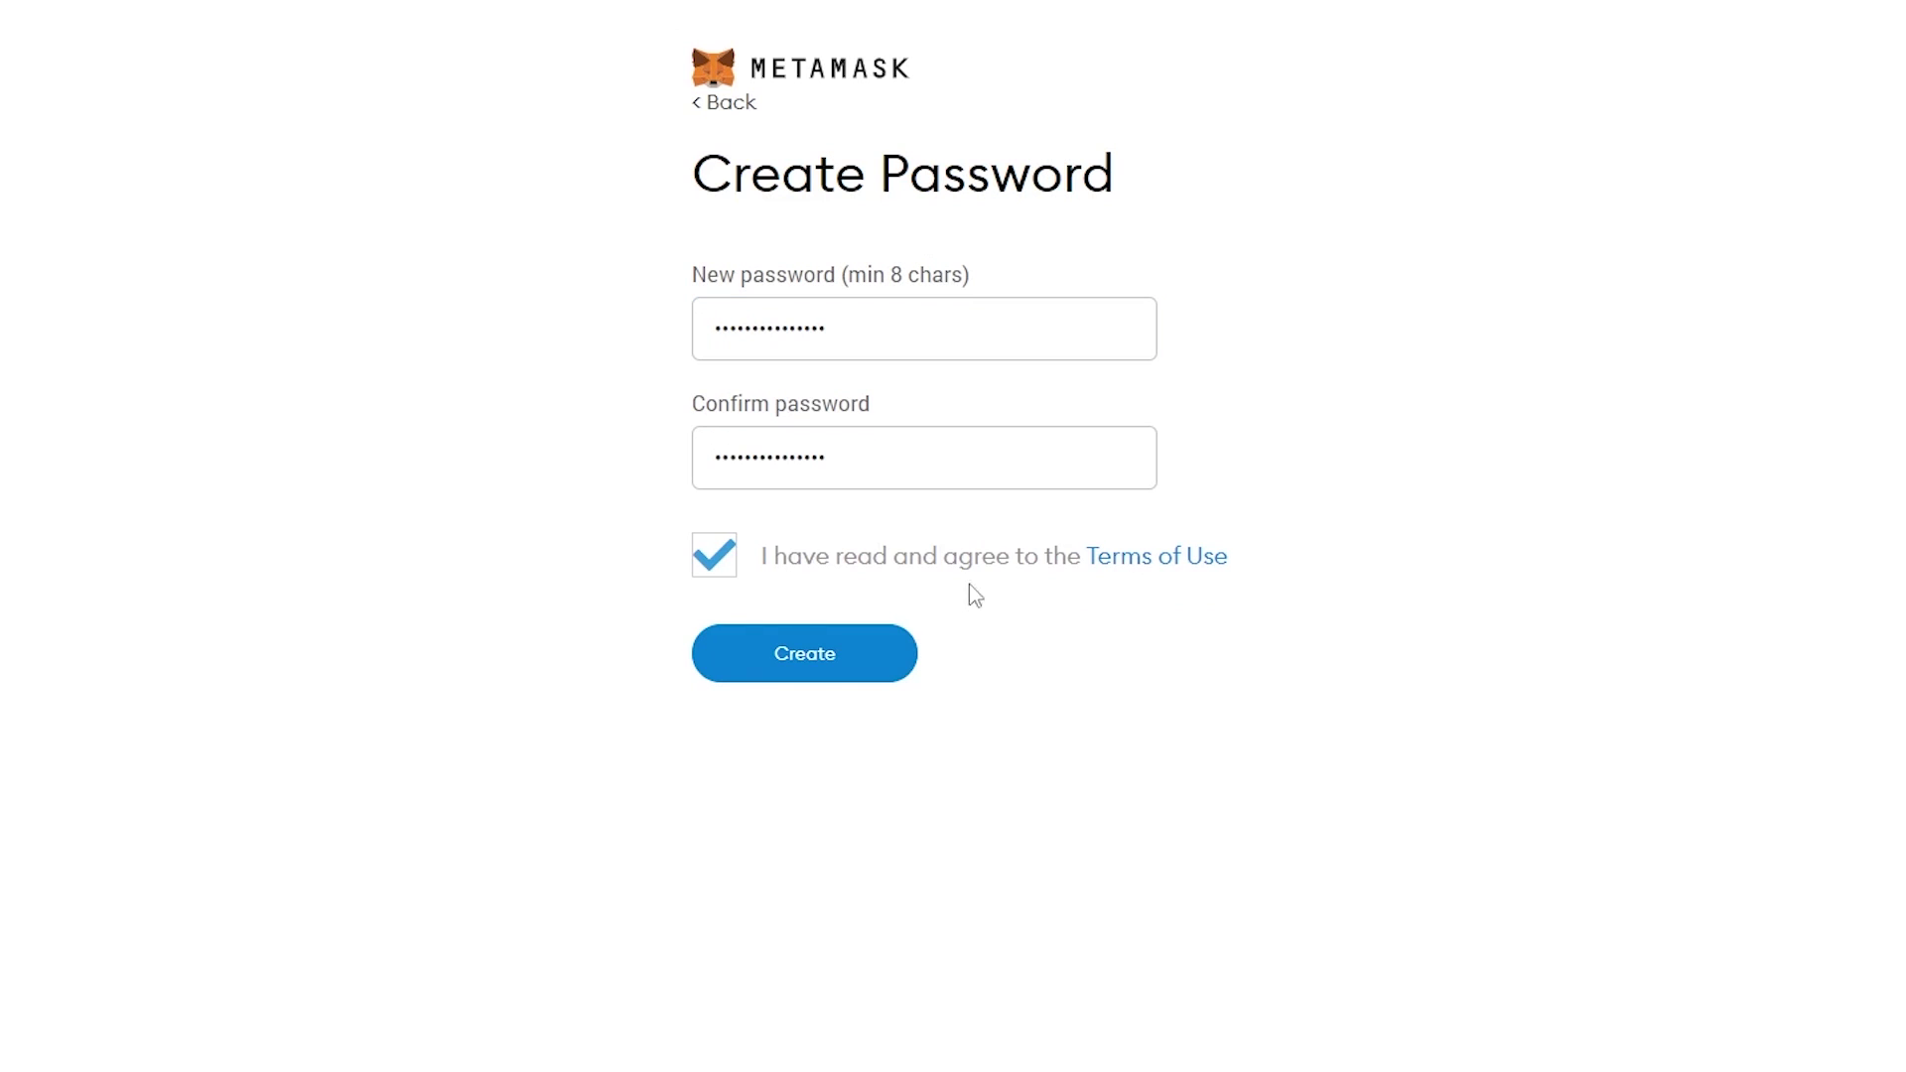
click(849, 658)
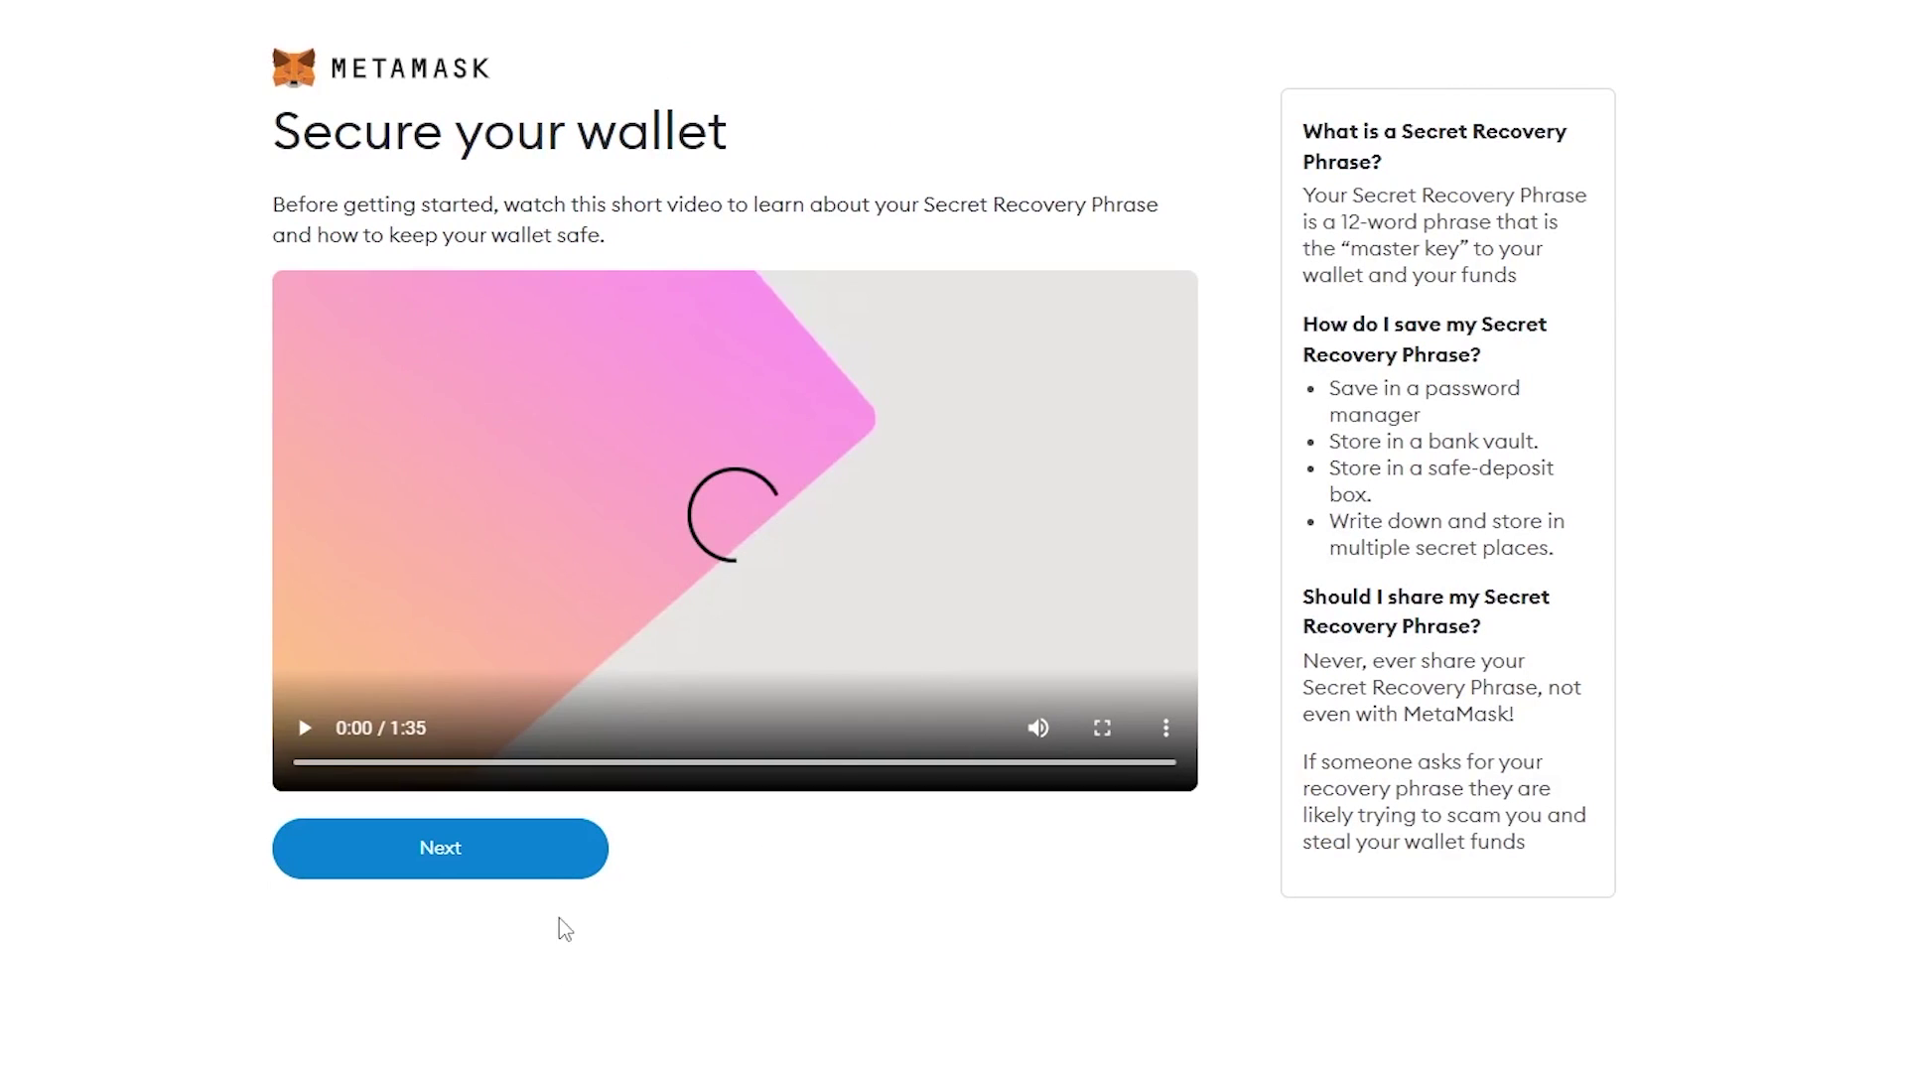
click(544, 866)
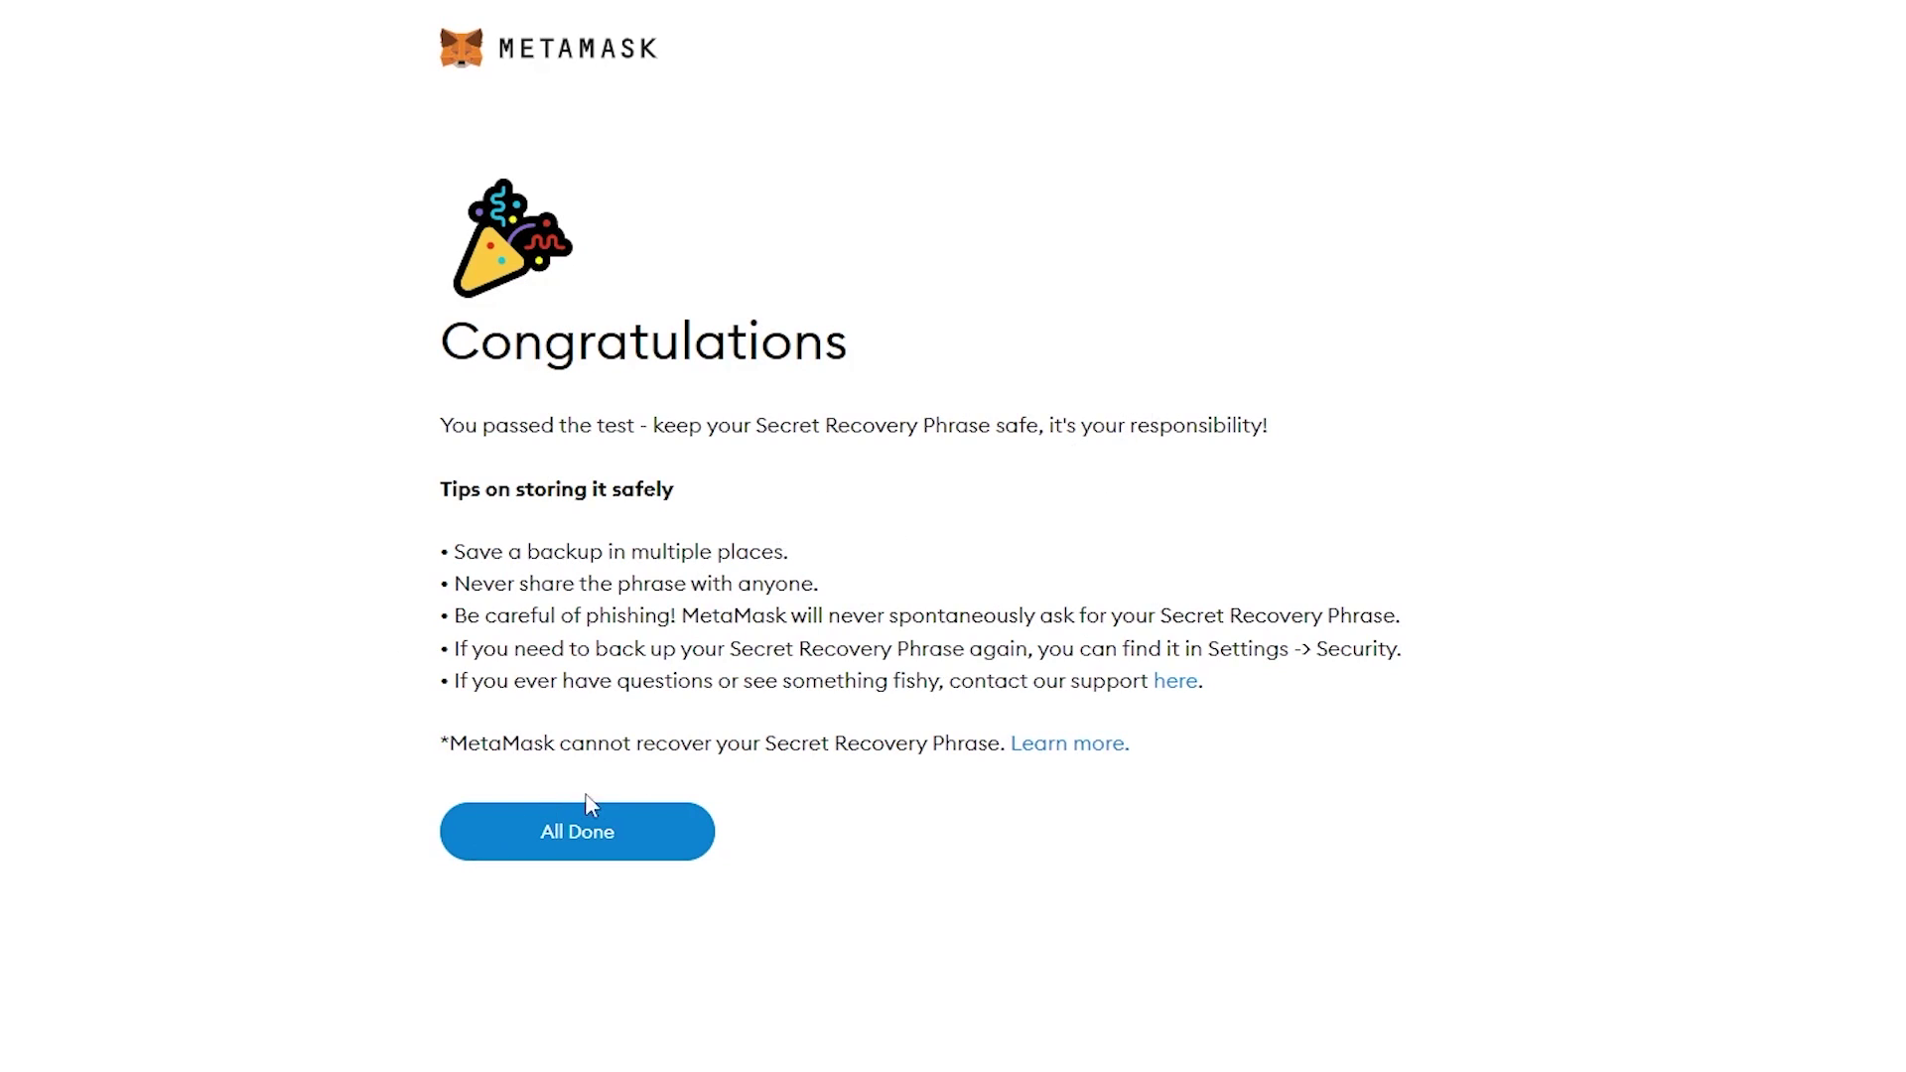
click(584, 851)
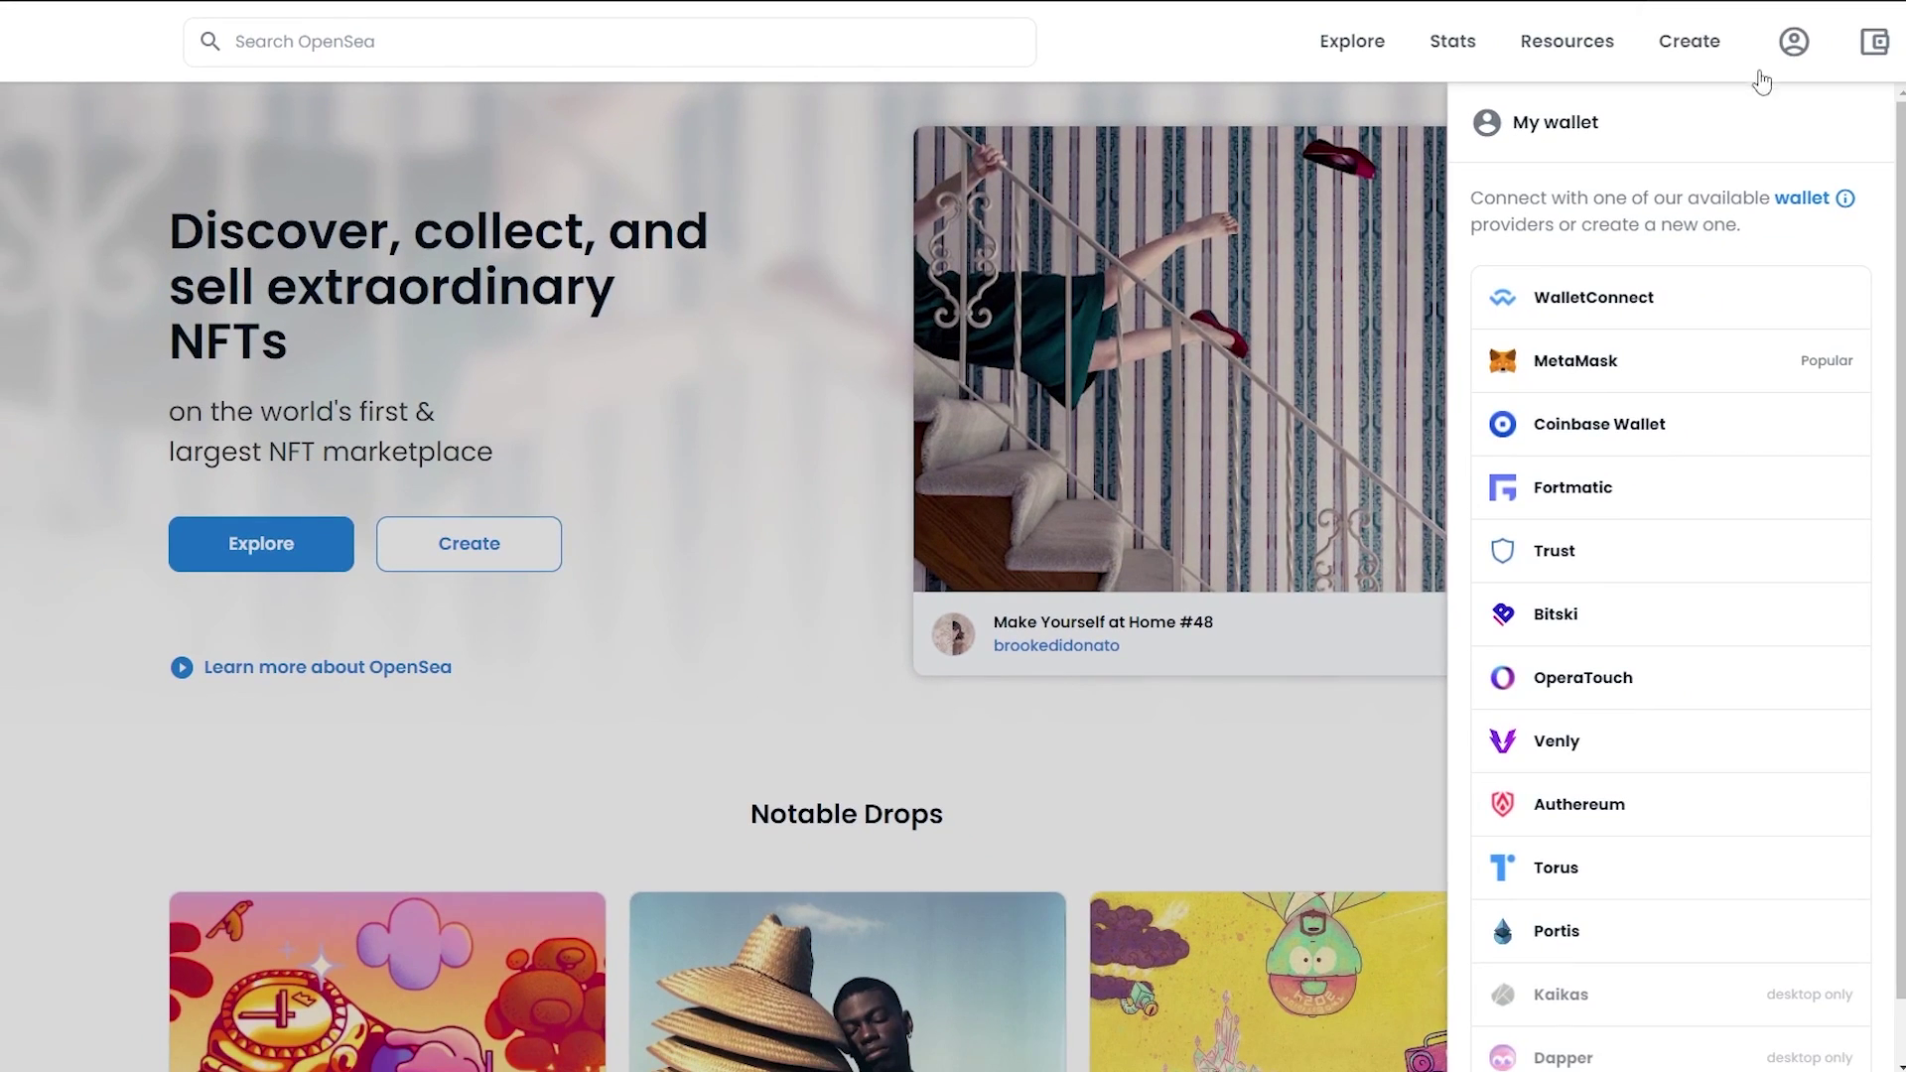
Step: Choose MetaMask as the OpenSea wallet provider and approve connecting Account 1 to the site
click(1647, 371)
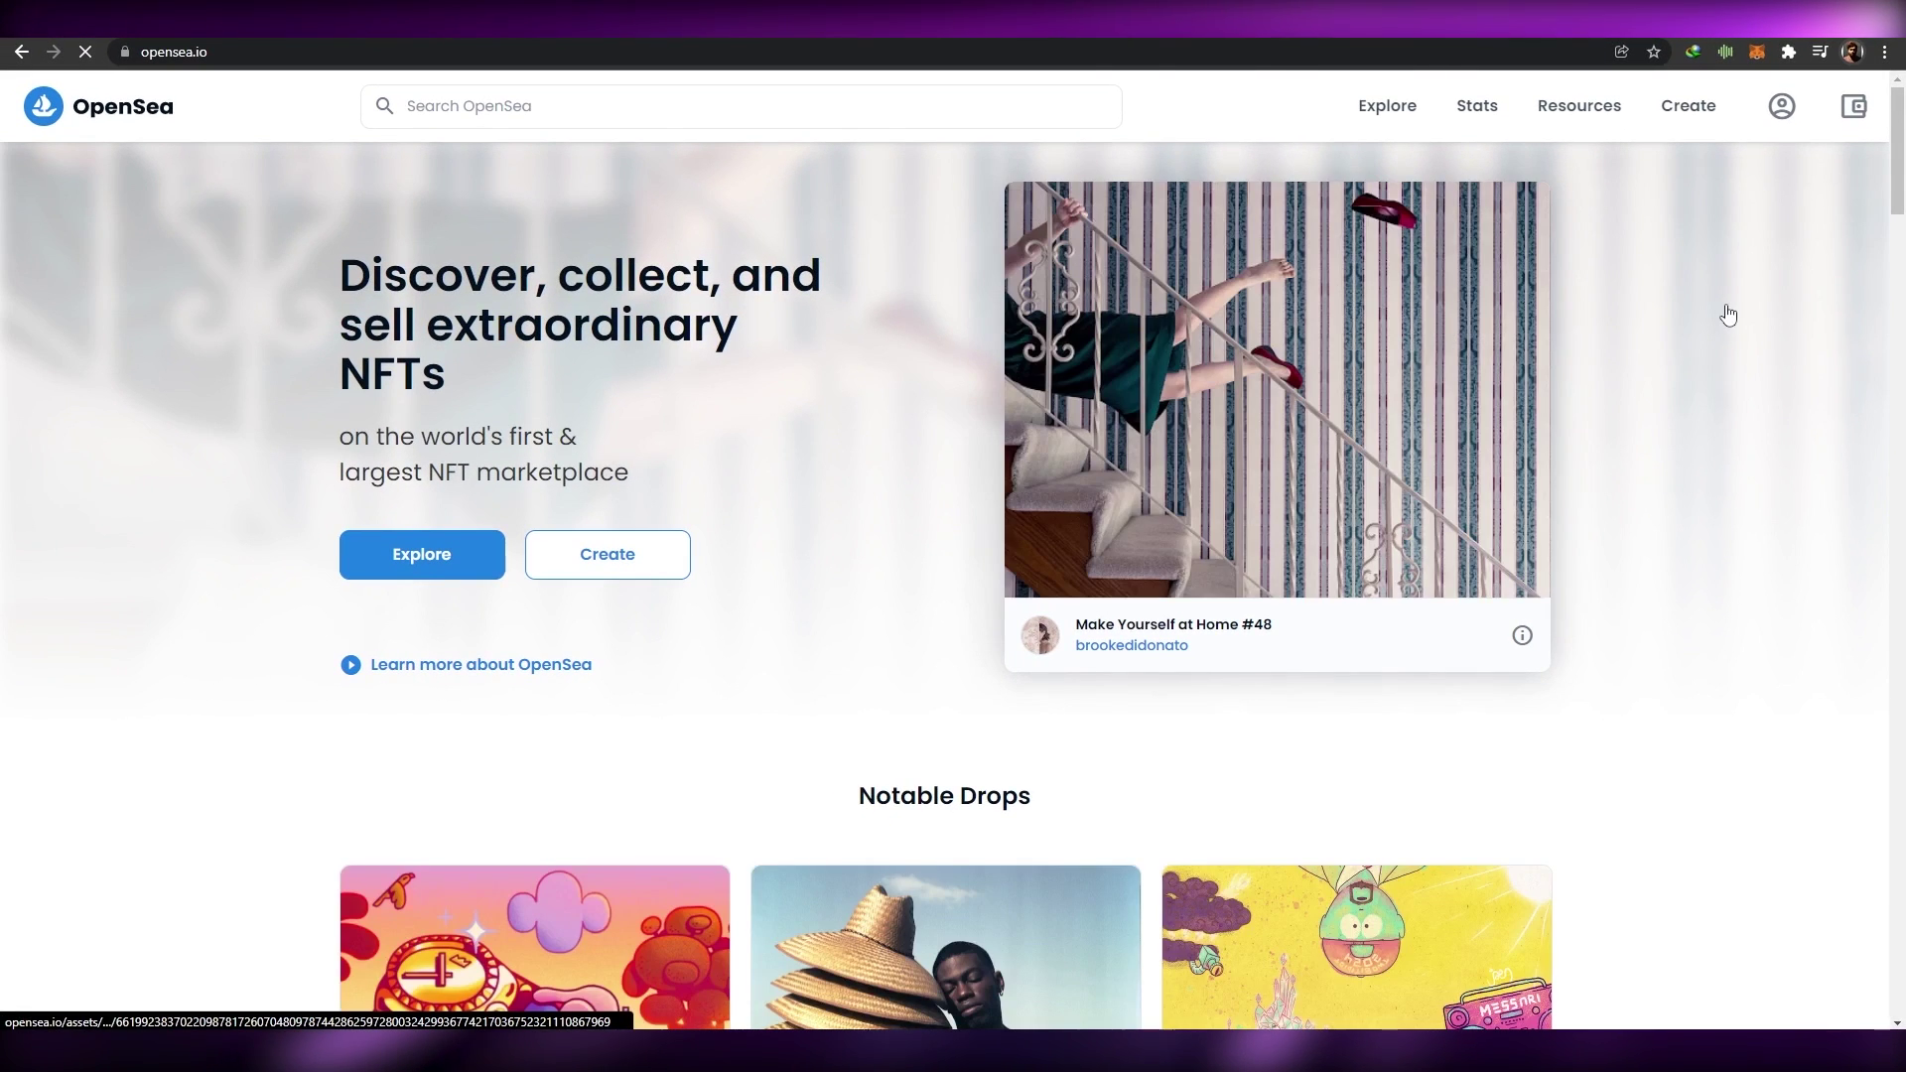
click(1872, 118)
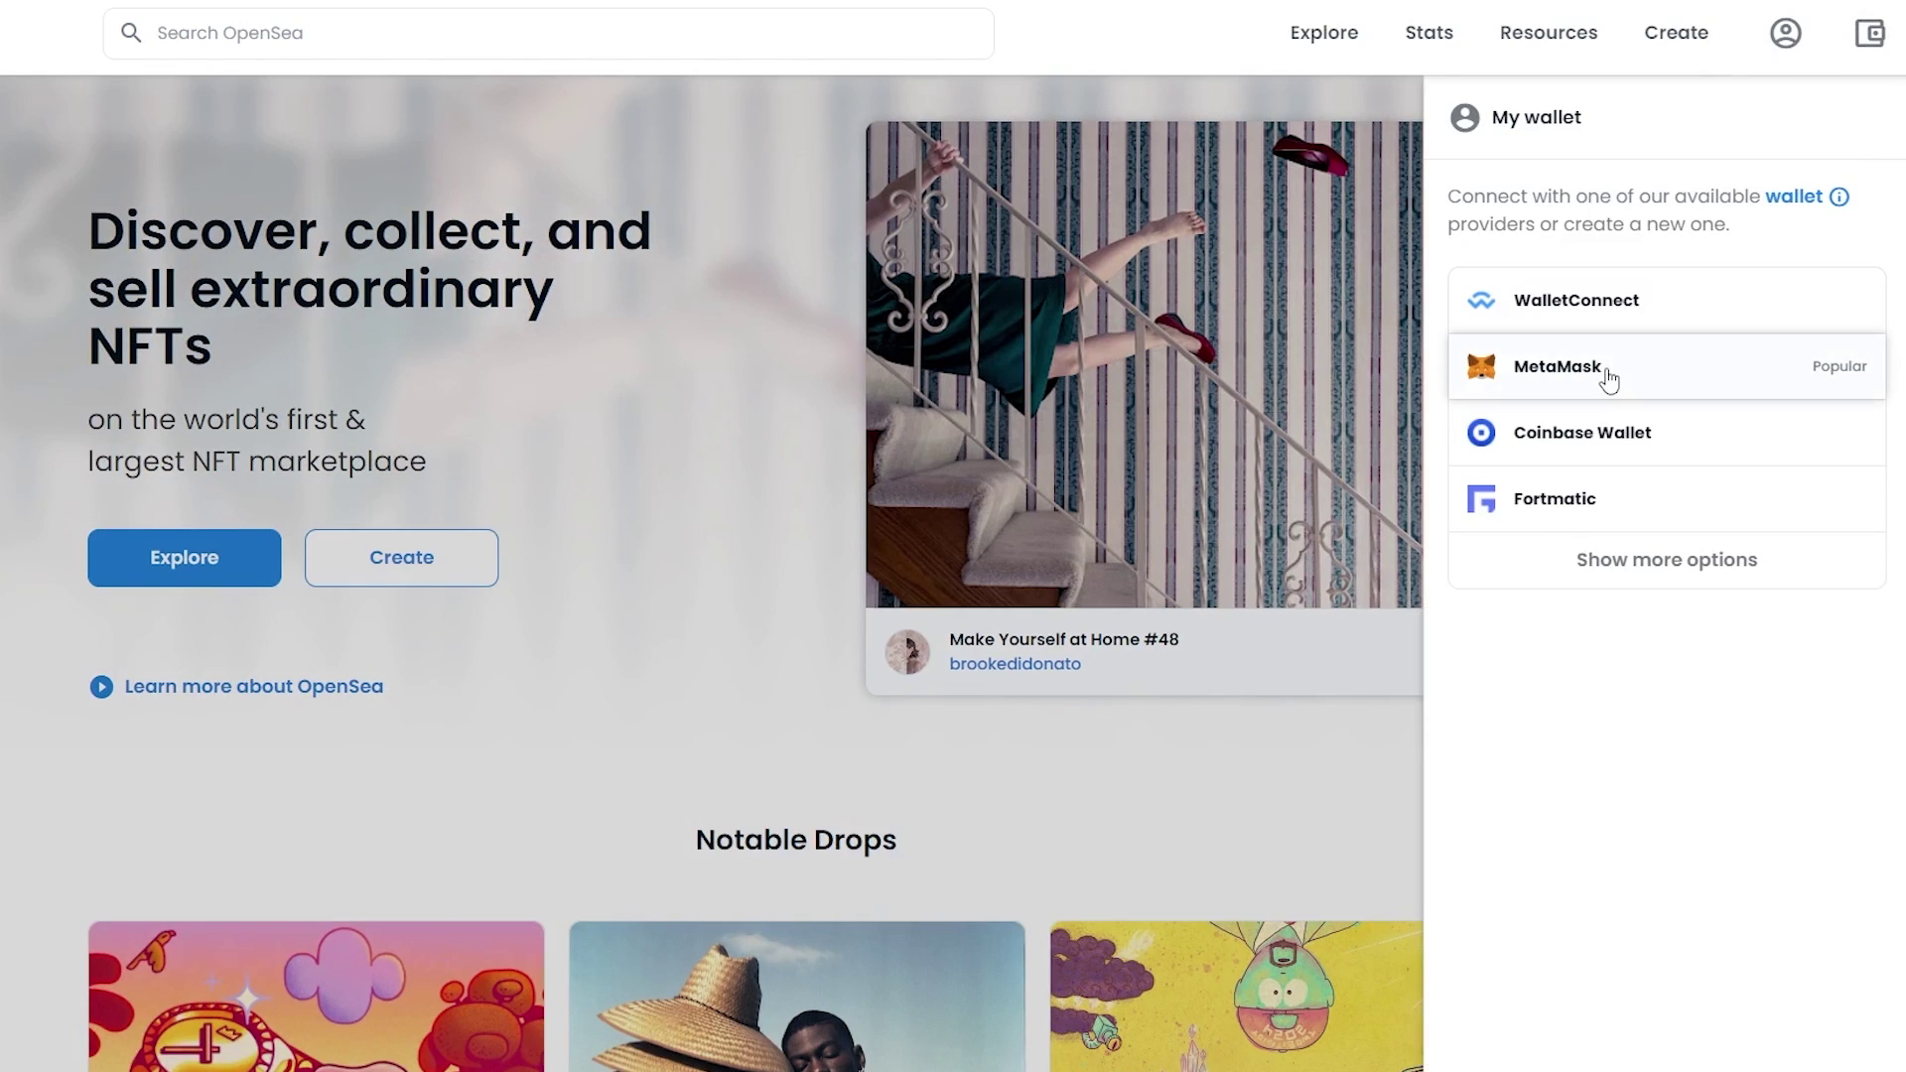
click(1607, 375)
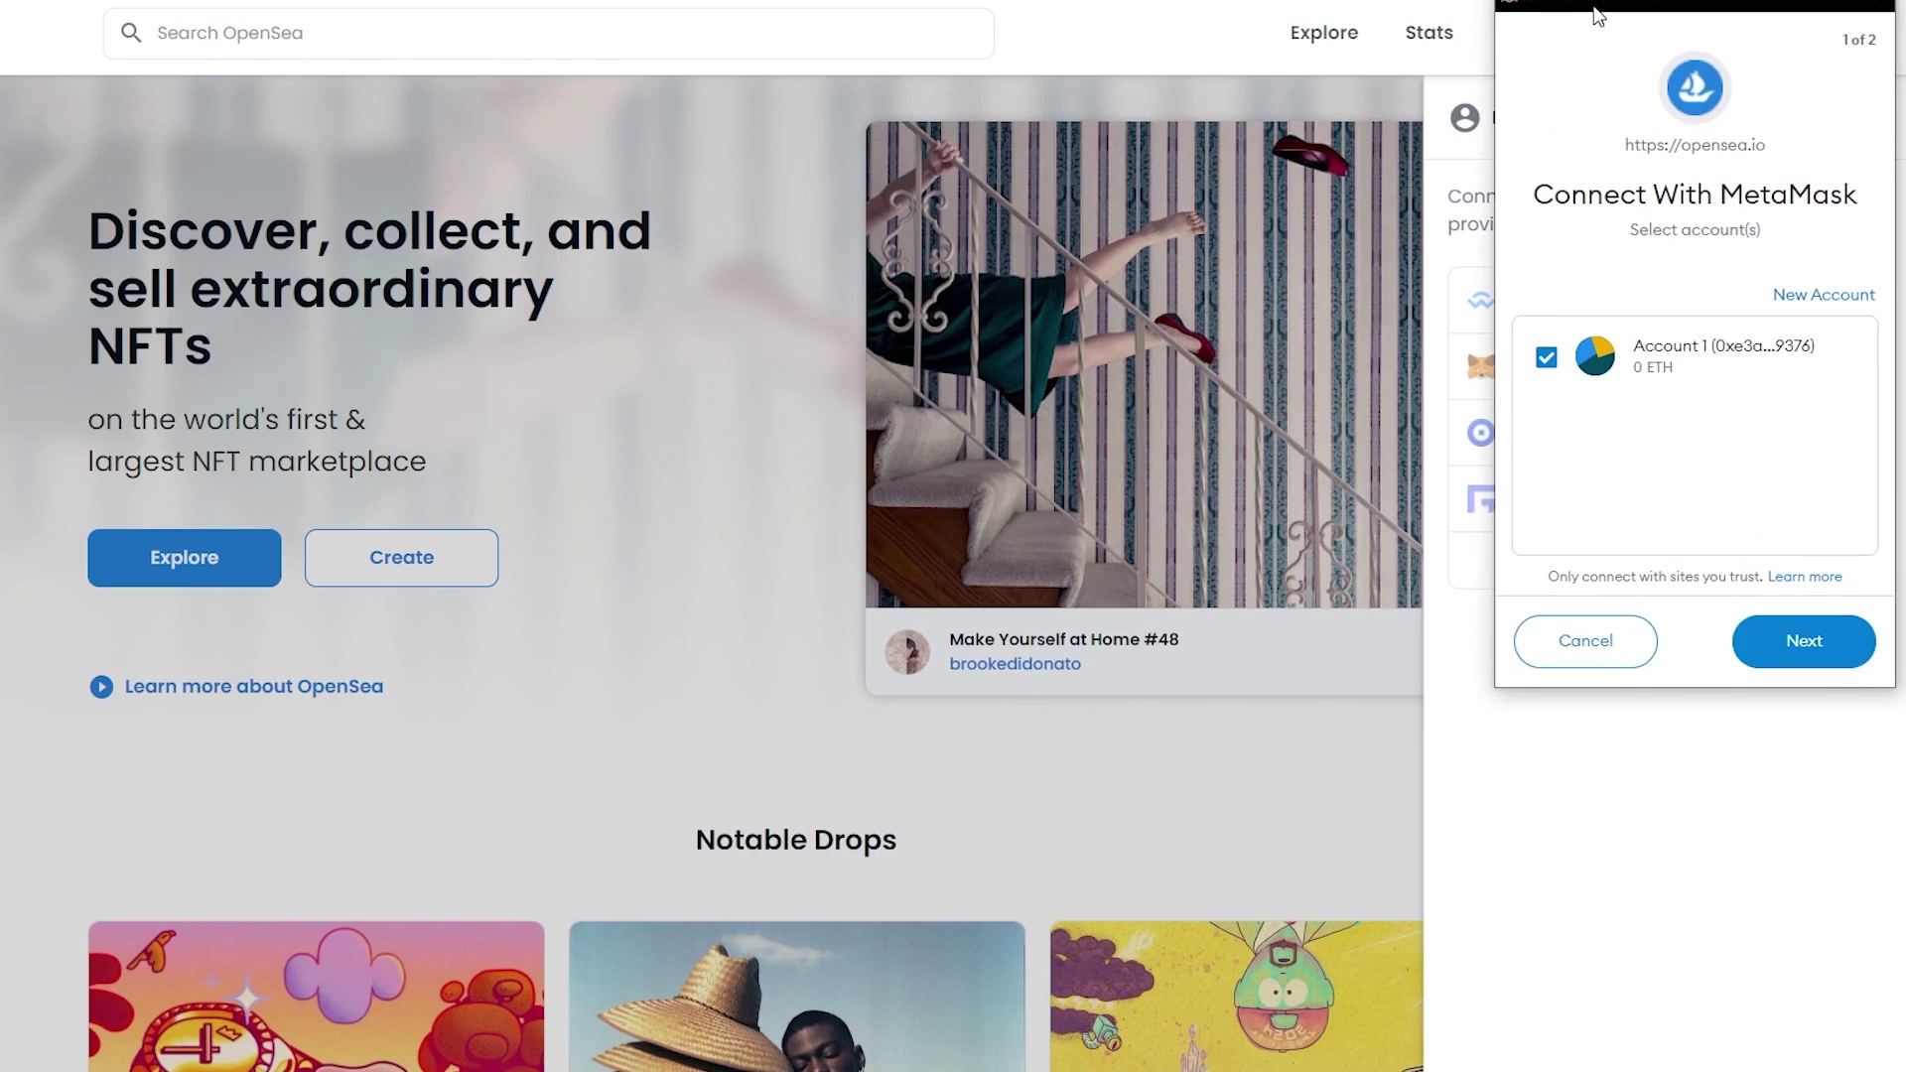
drag(1599, 15, 1620, 0)
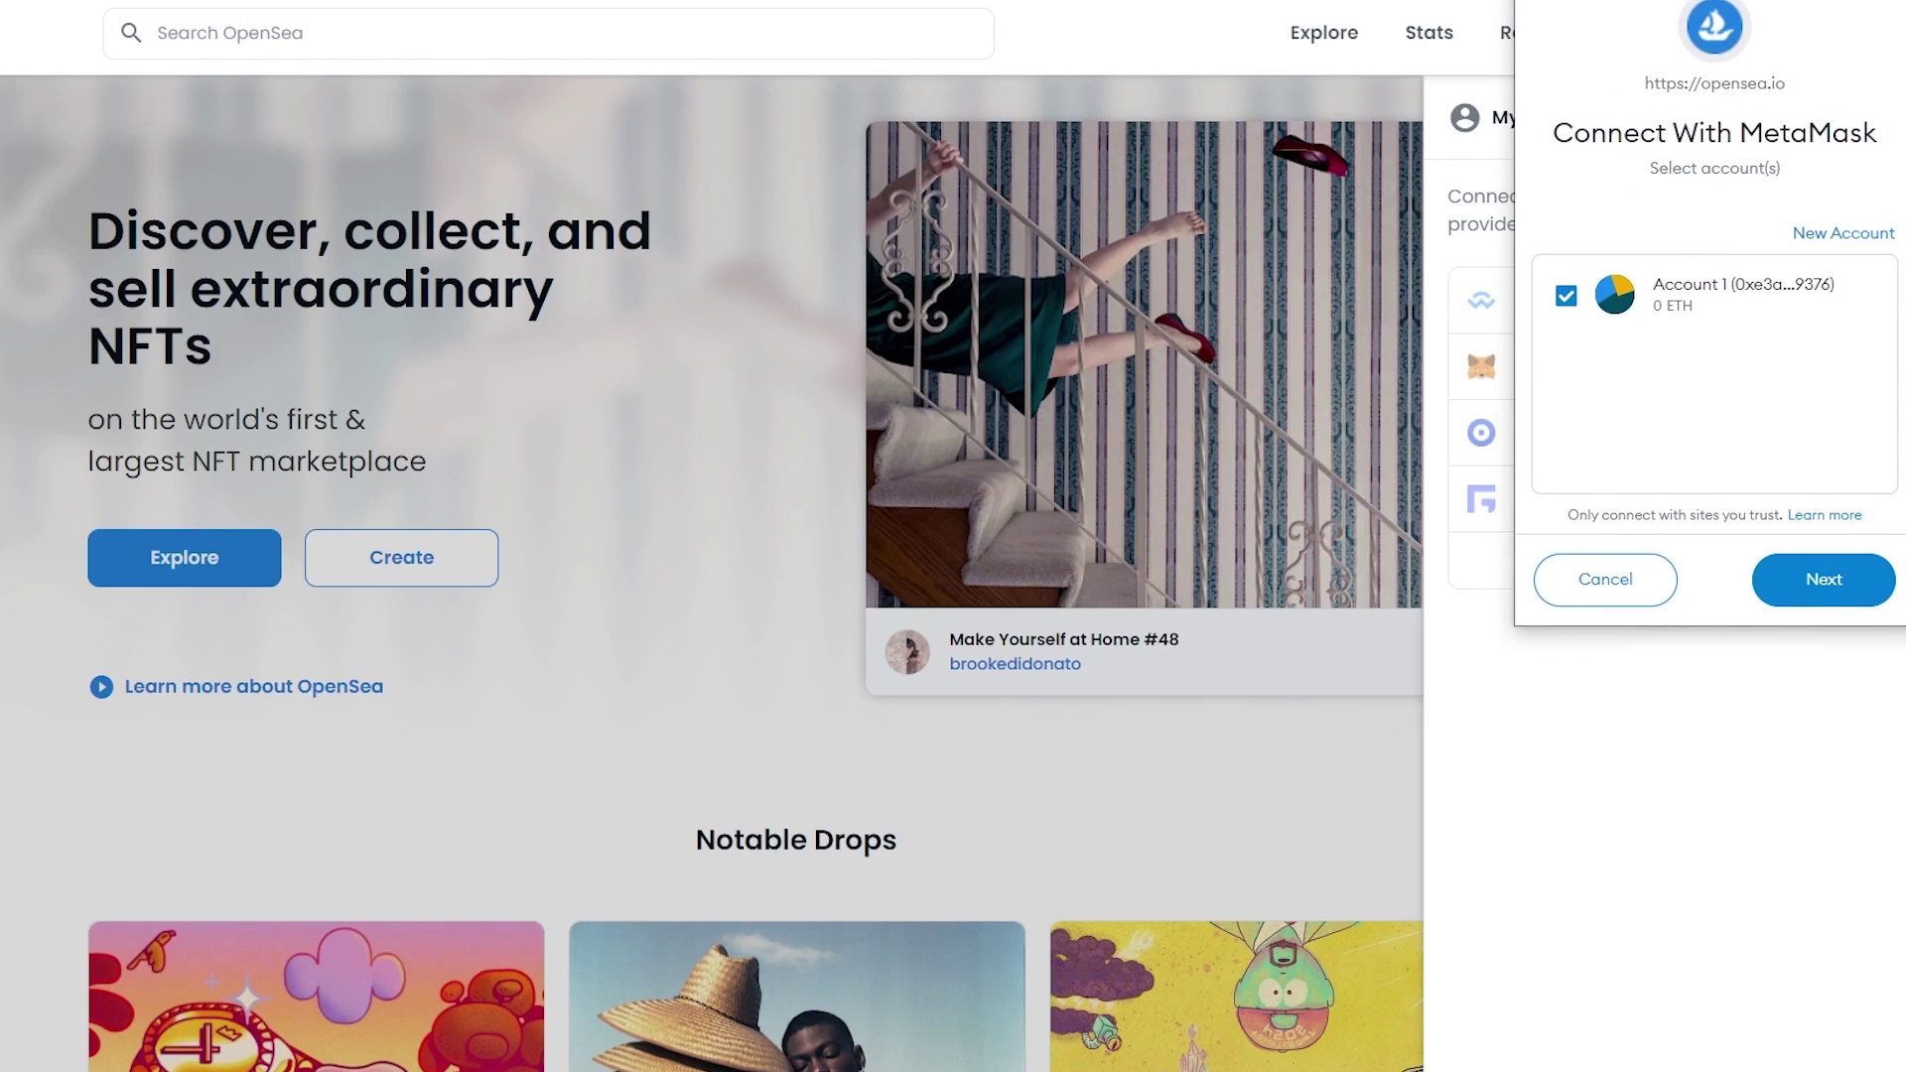
click(1807, 590)
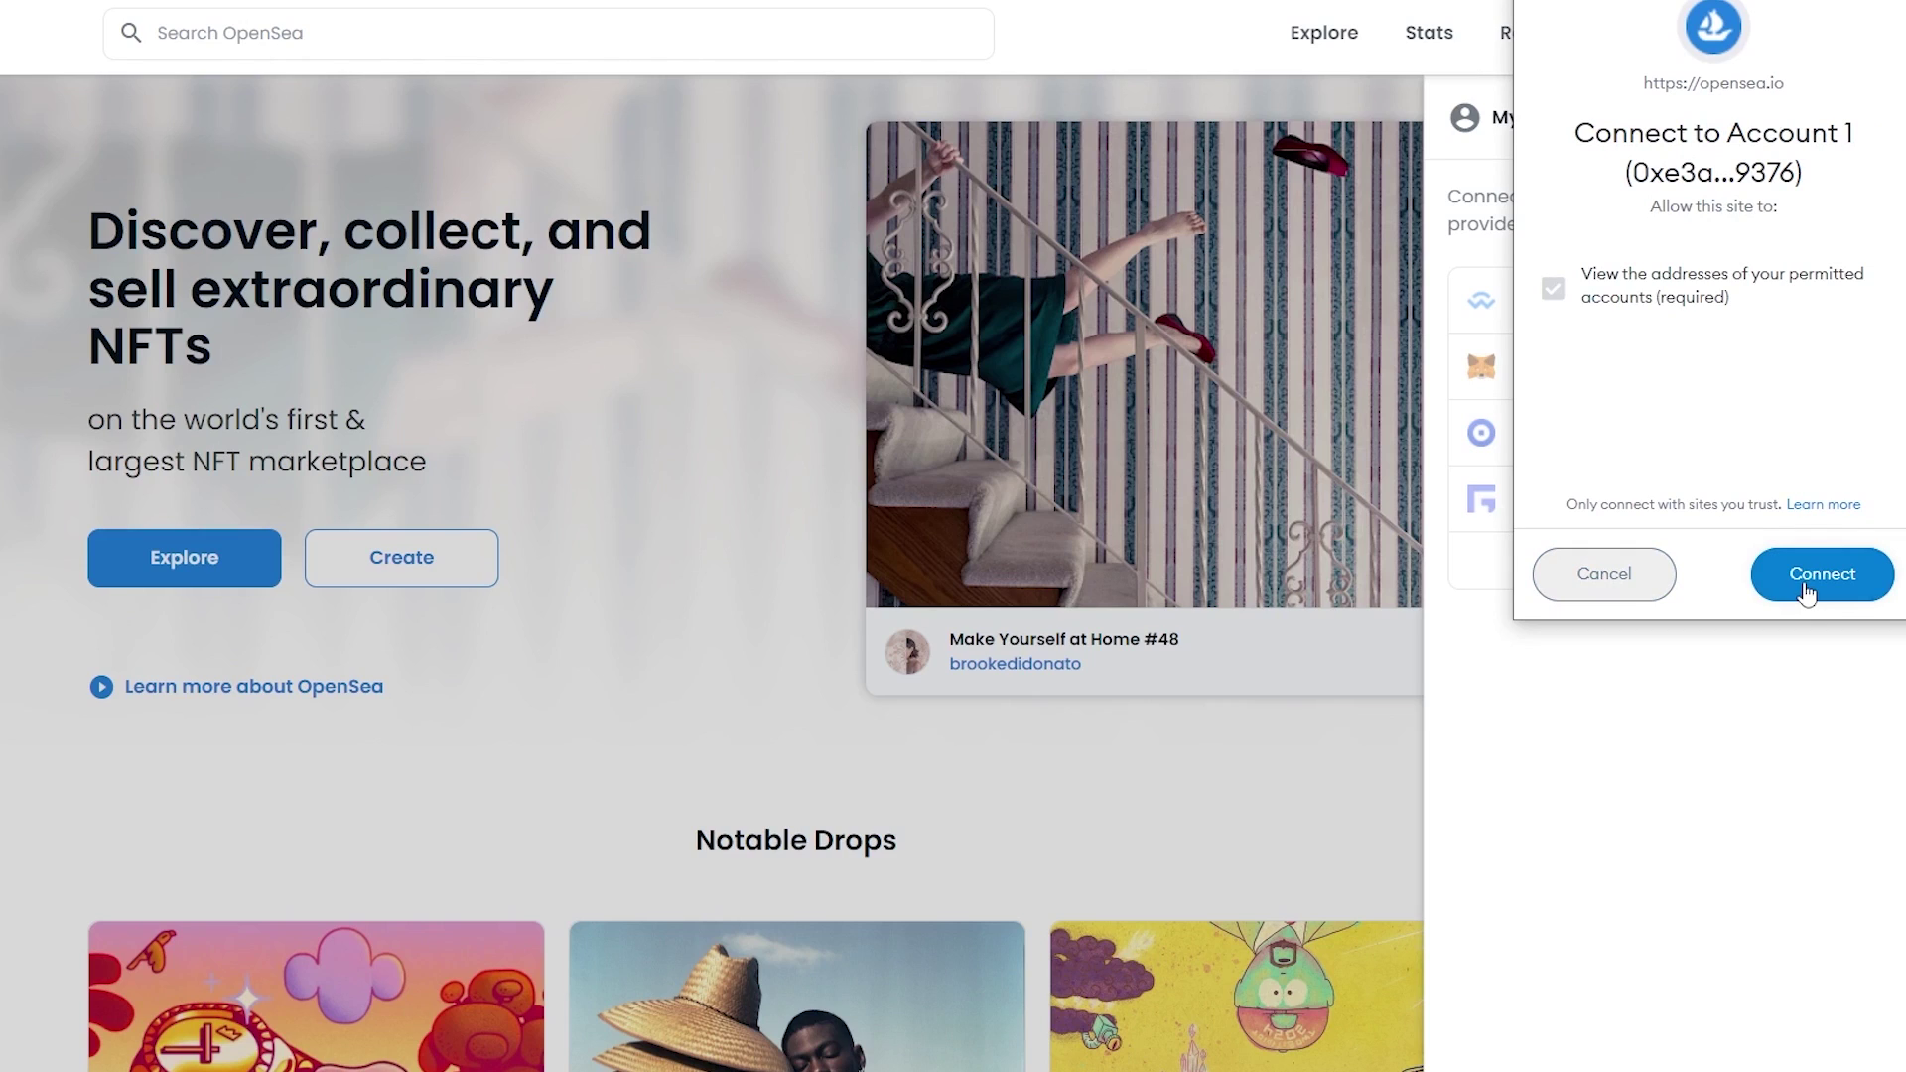
click(1807, 591)
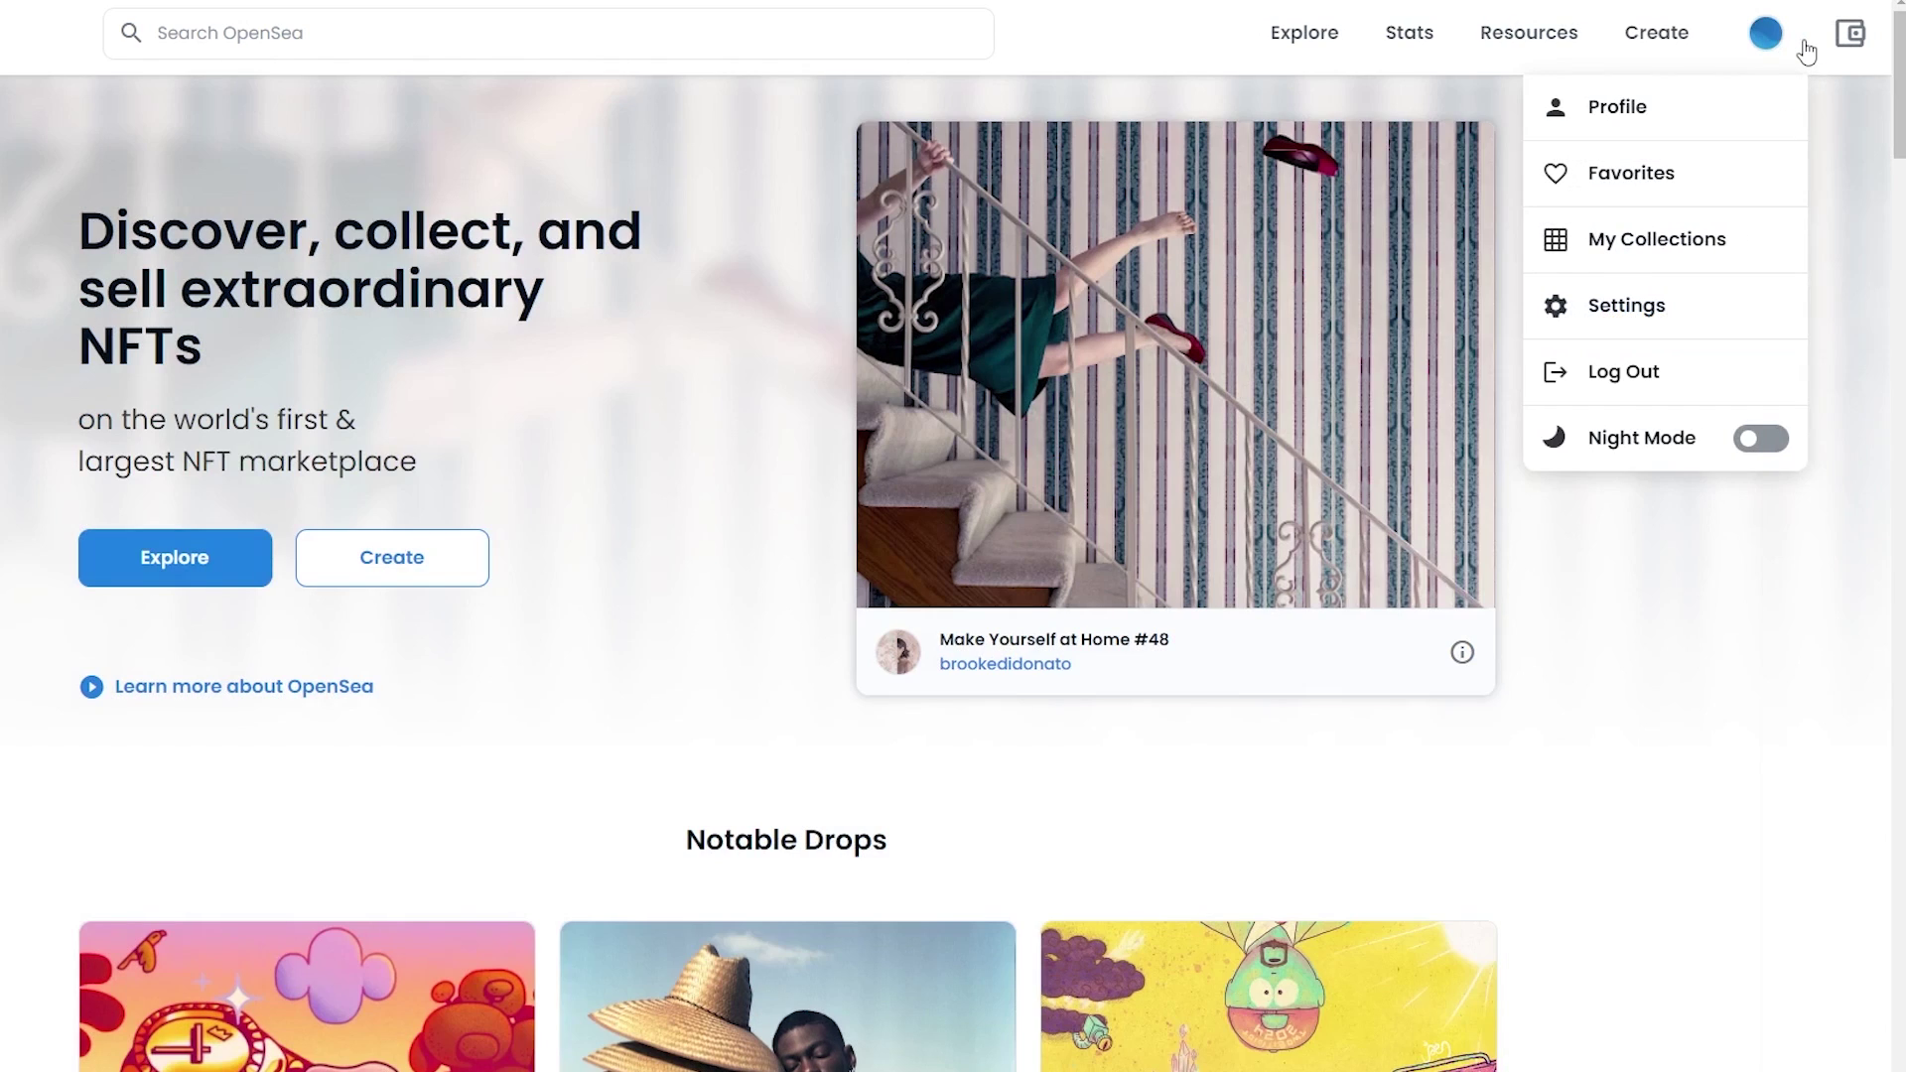
Step: Open the OpenSea profile page, look over its Collected items section, and return to the home page
click(1799, 45)
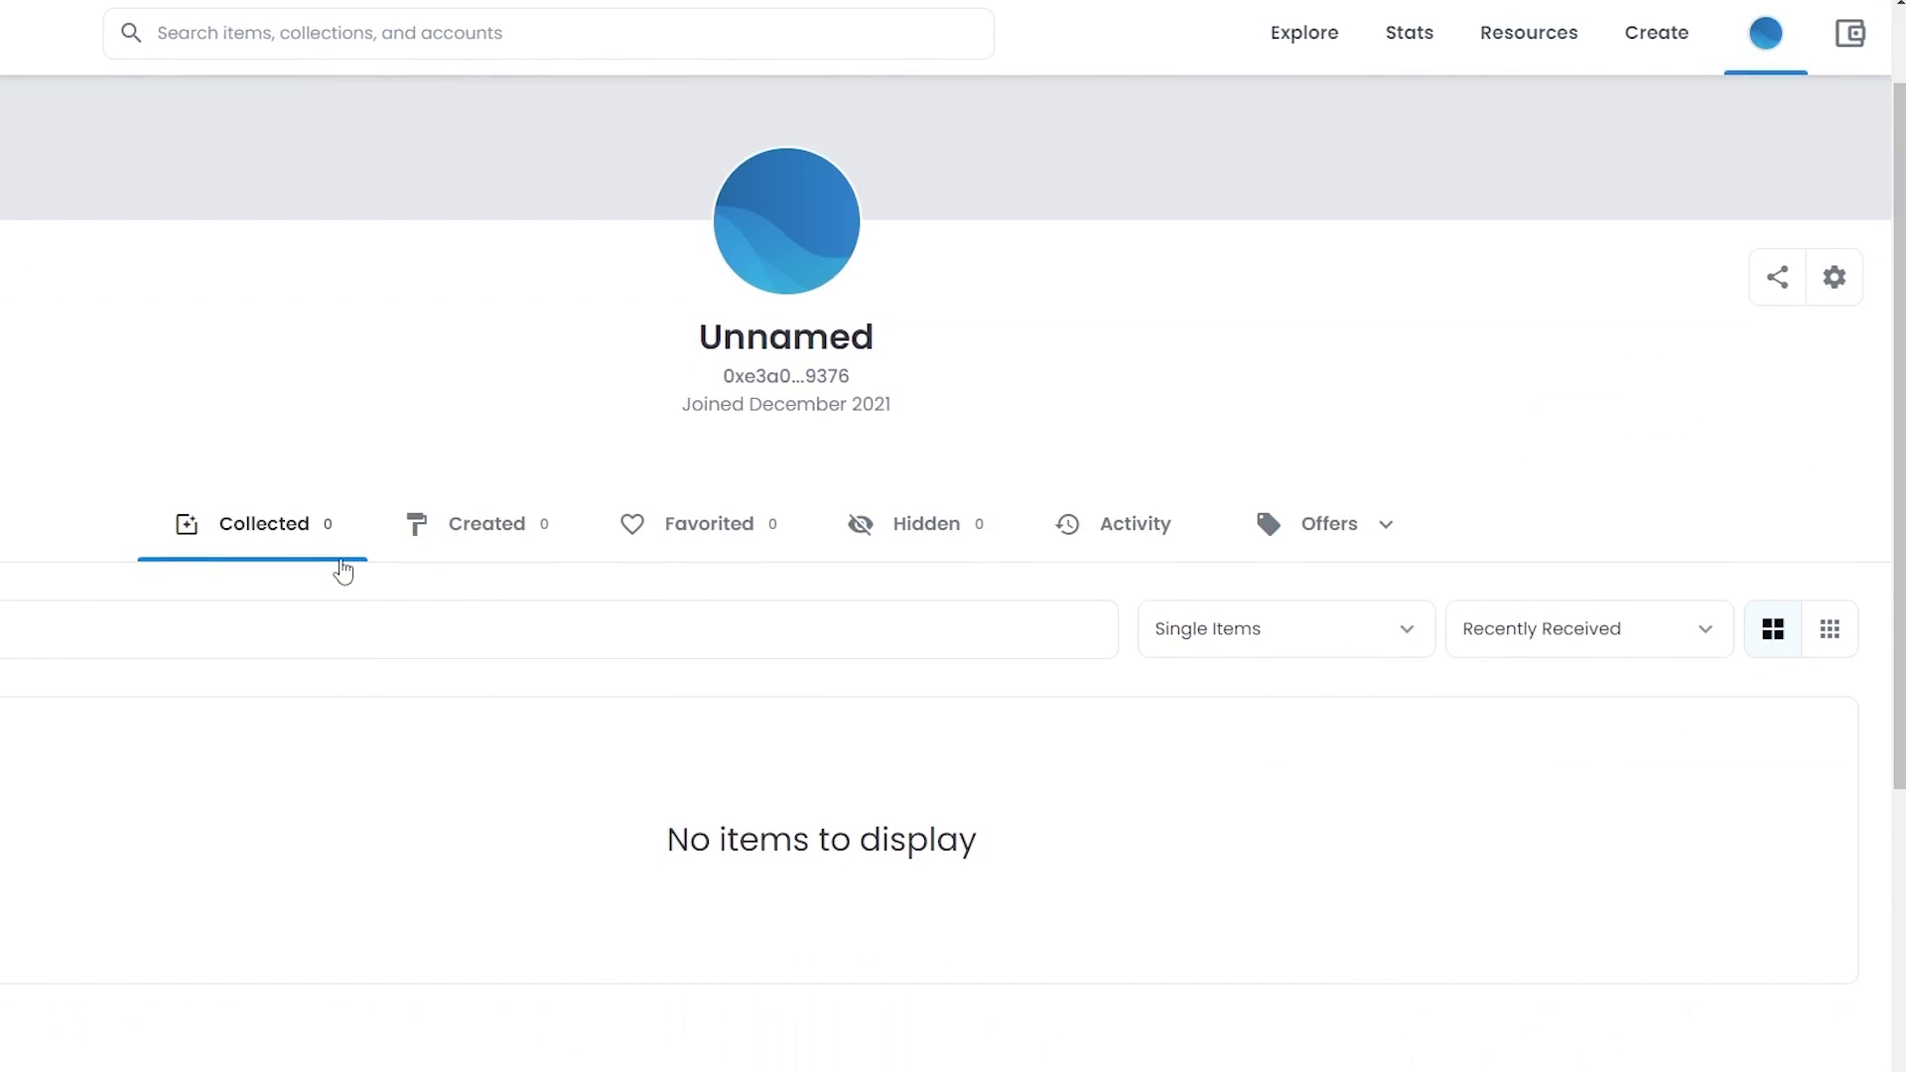
scroll(699, 571, down, 1)
scroll(699, 571, down, 1)
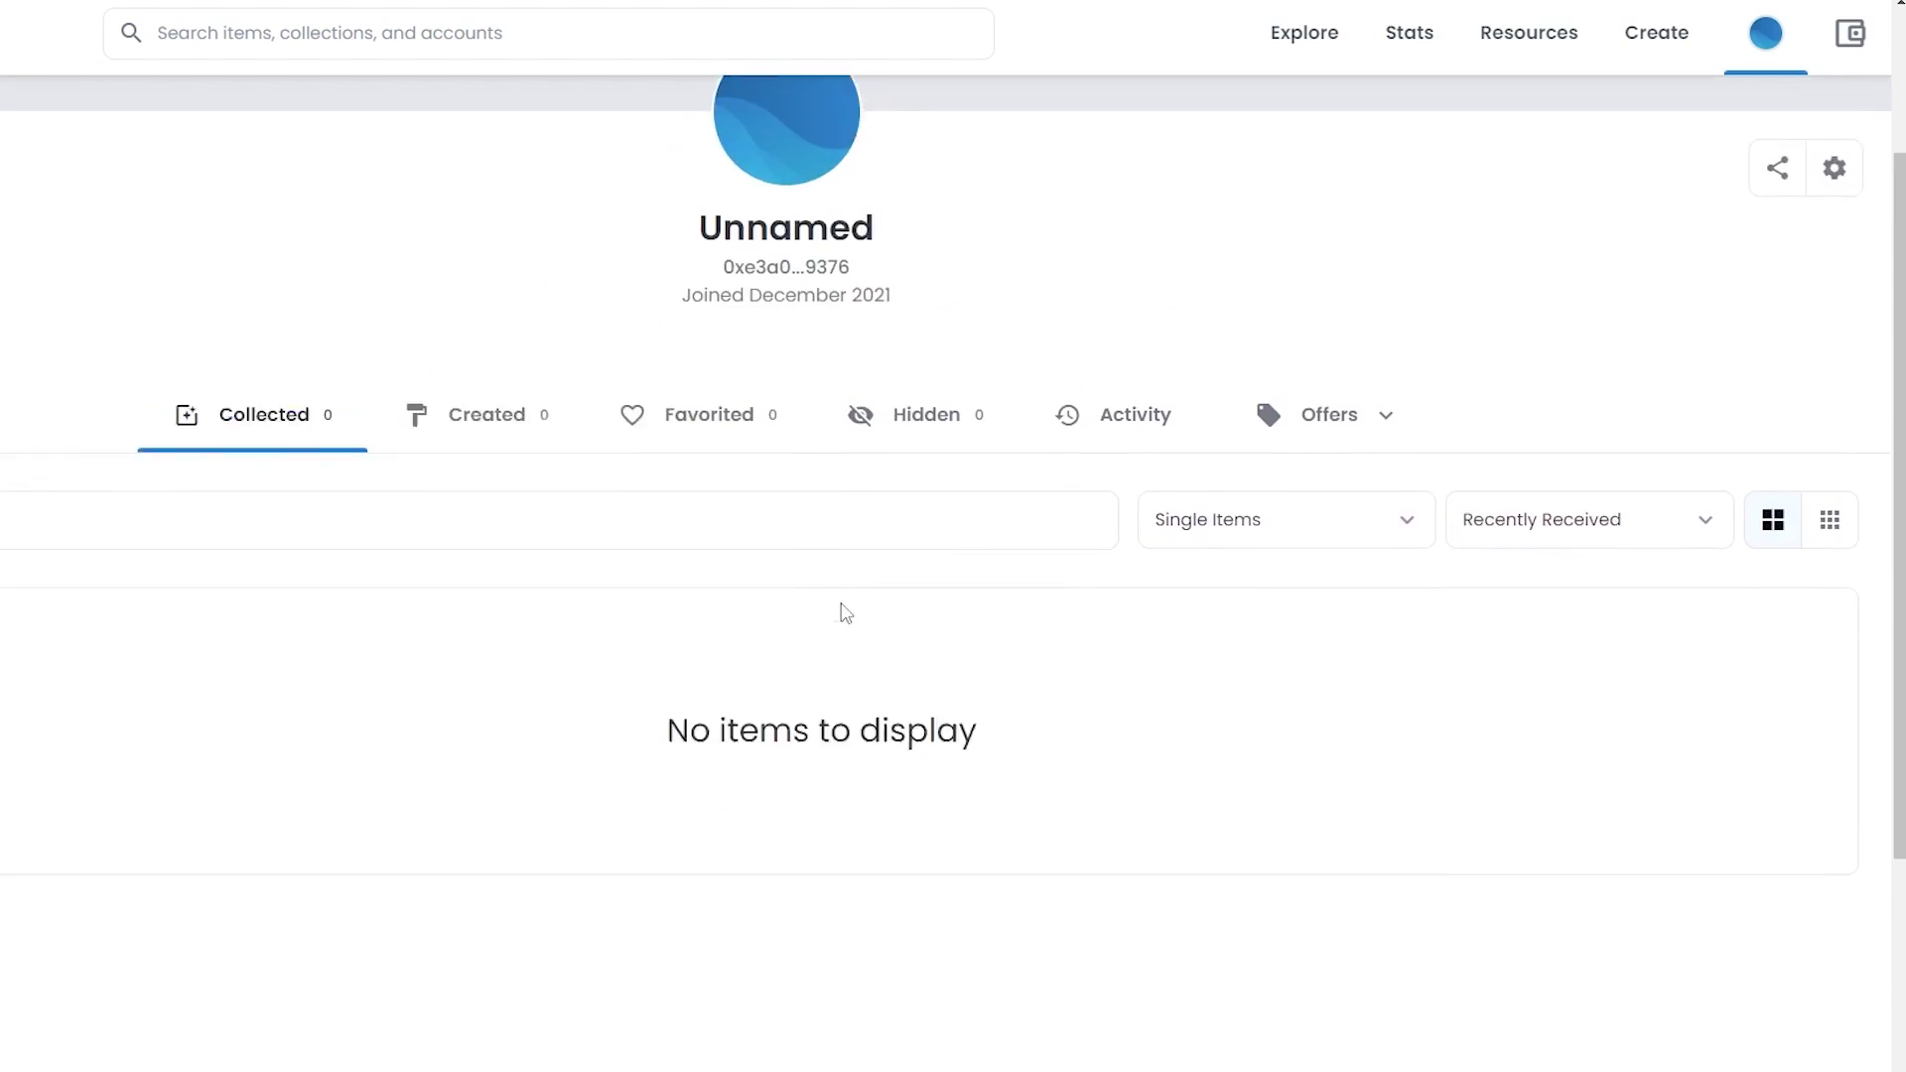
scroll(839, 609, up, 2)
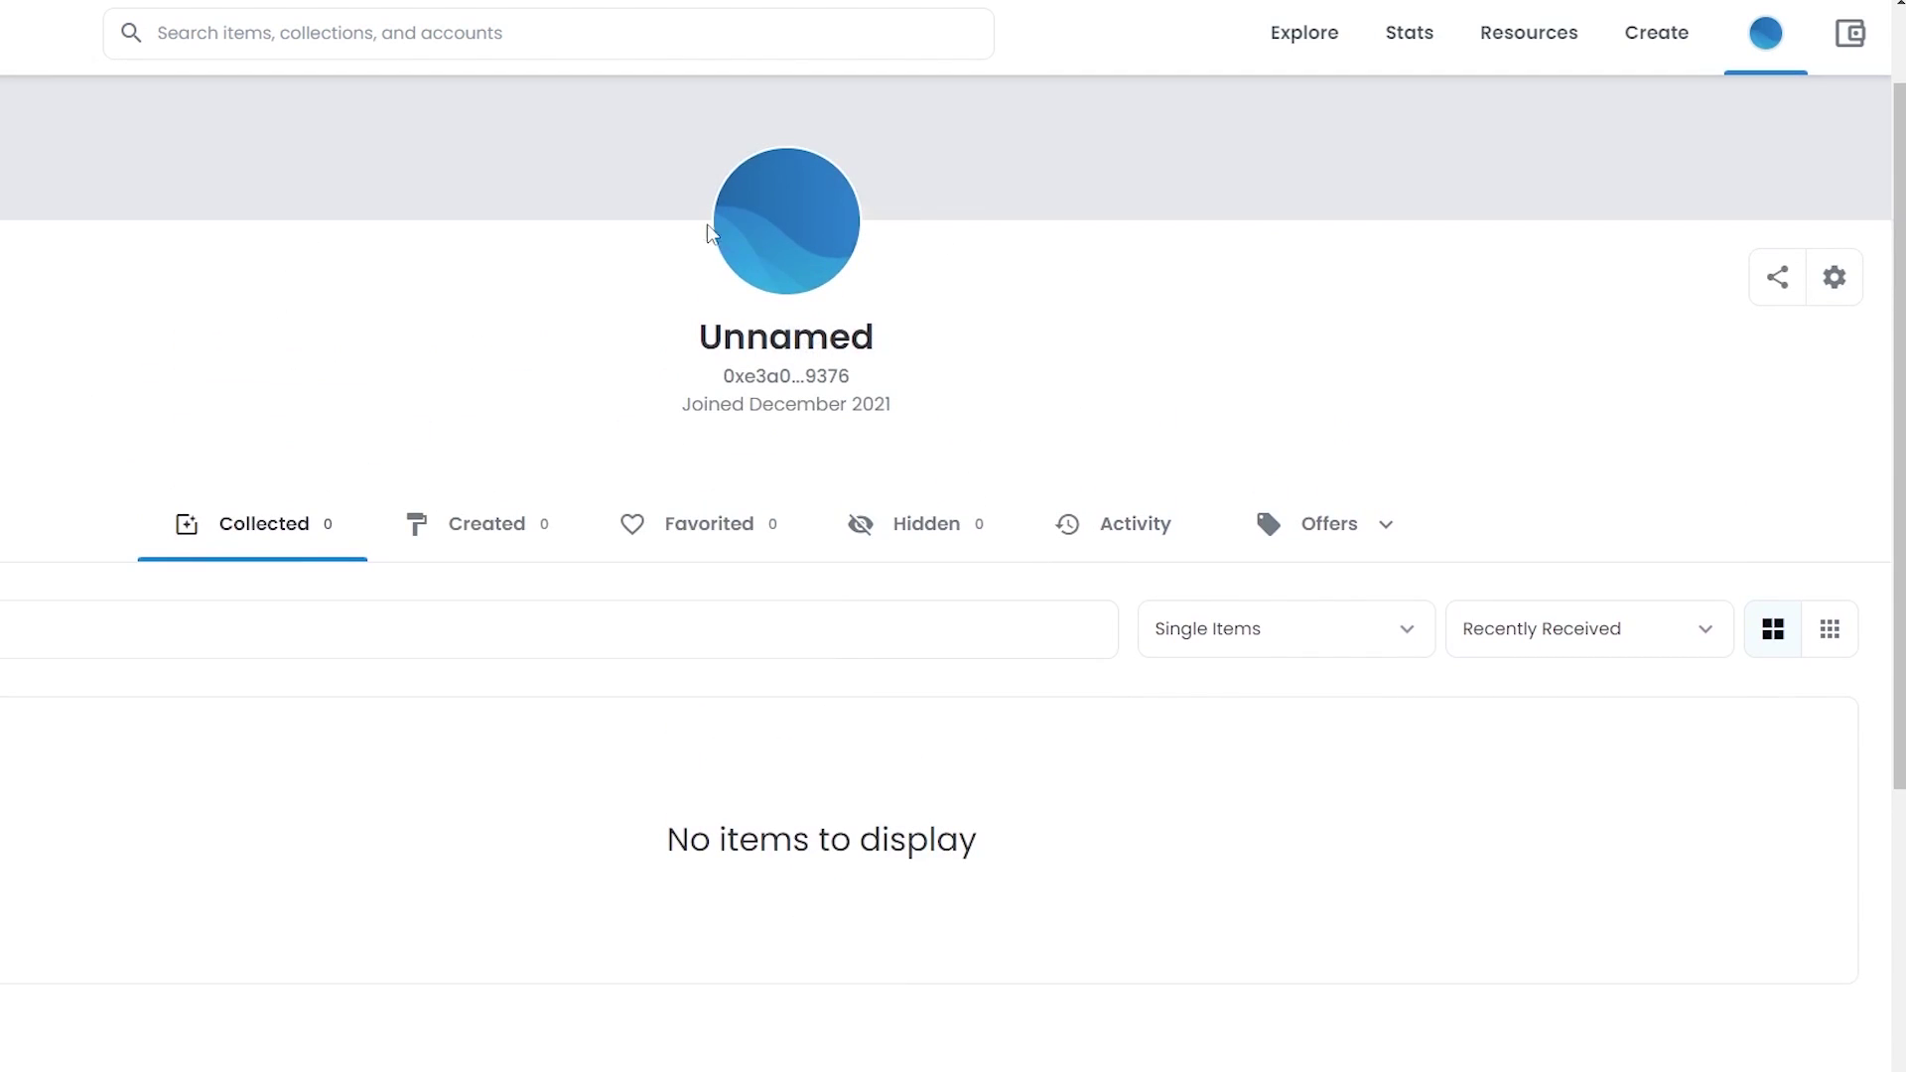
scroll(1111, 481, up, 2)
scroll(596, 625, down, 5)
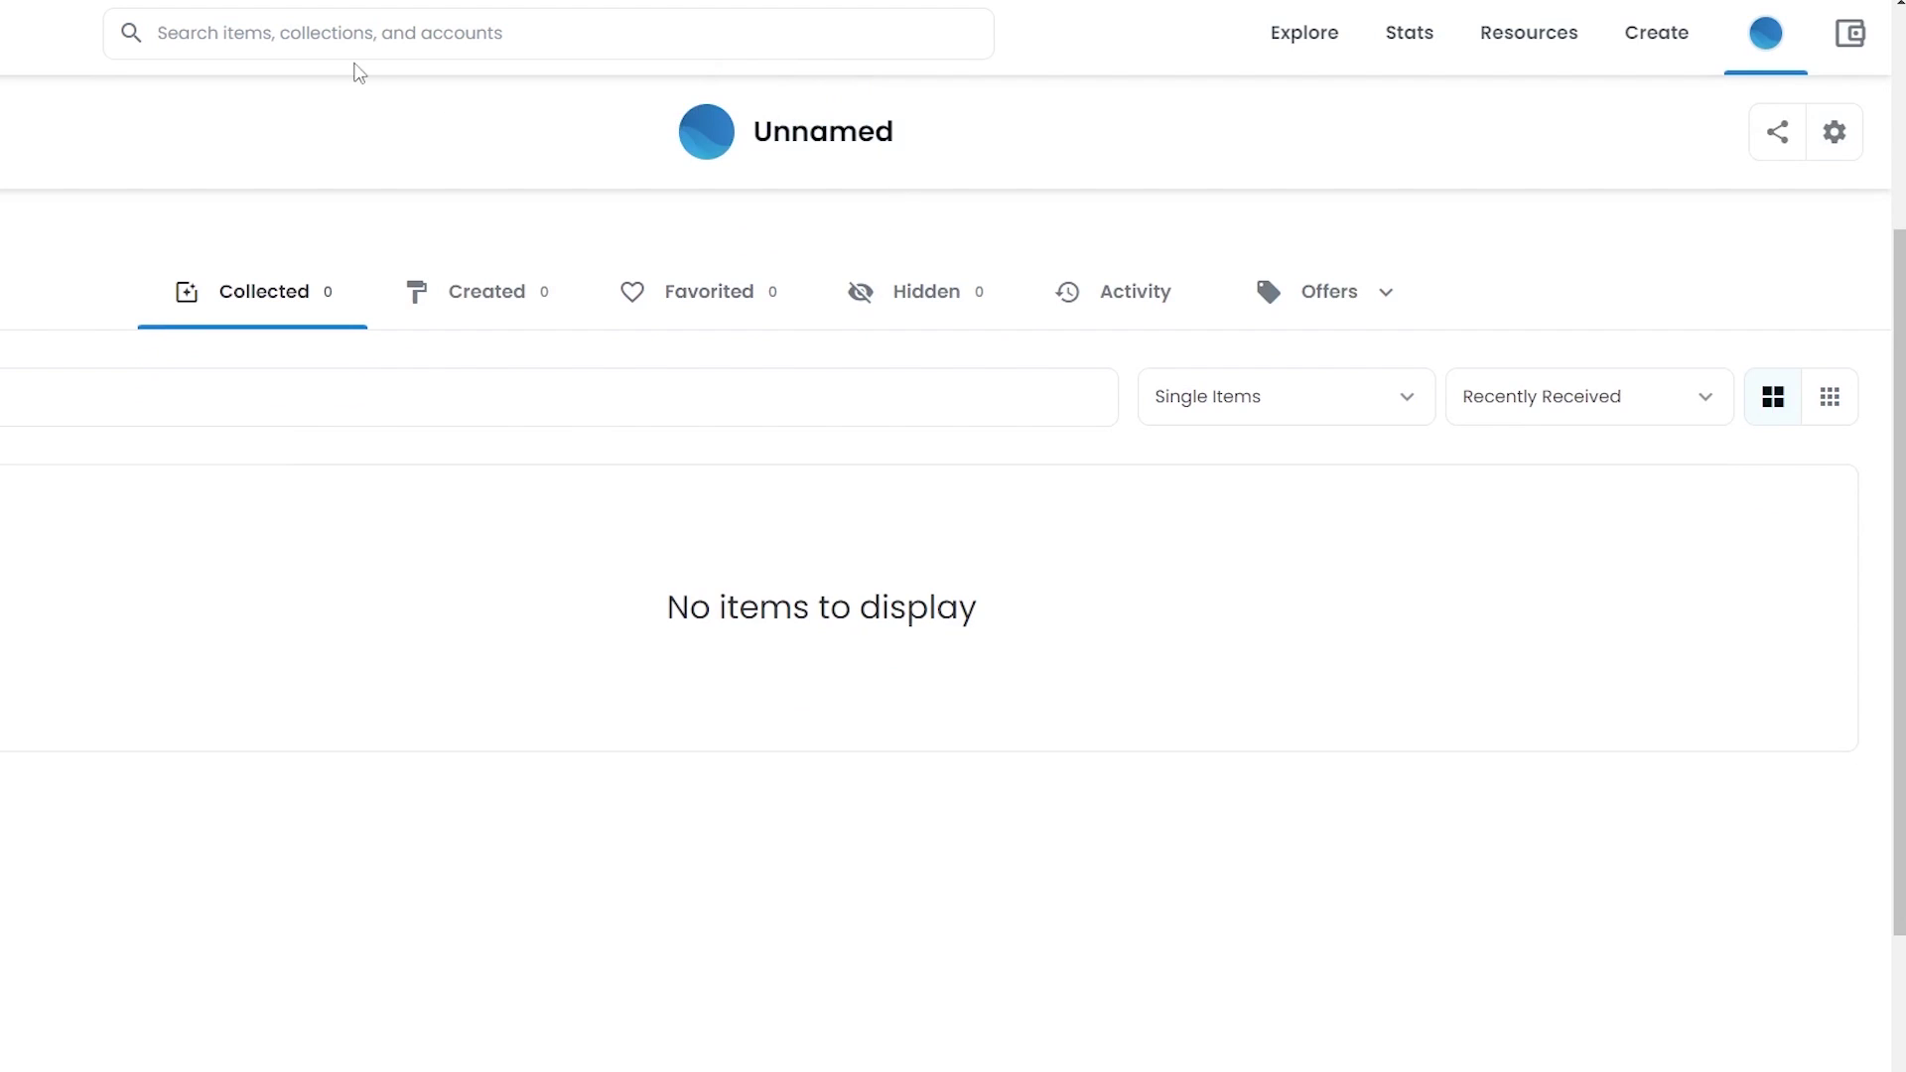
scroll(357, 67, up, 2)
key(alt+Left)
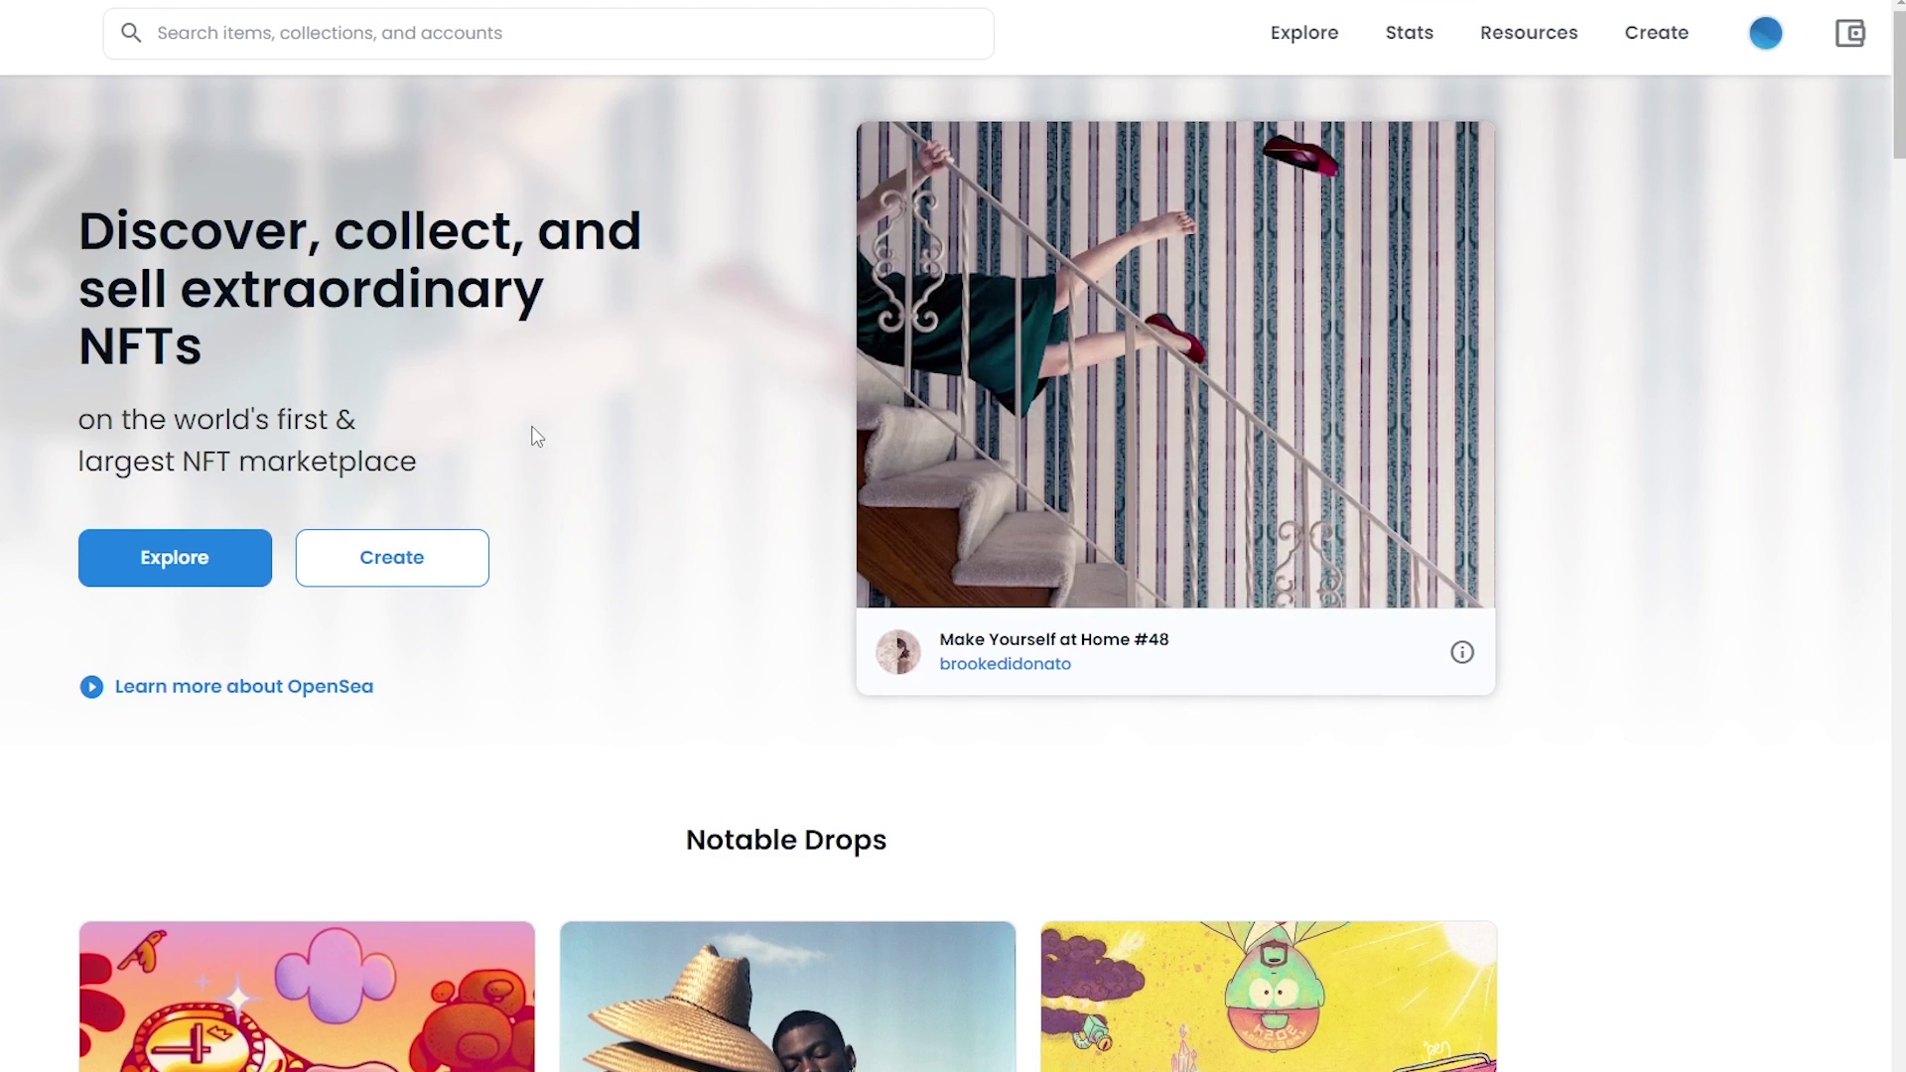
Step: Start creating a new item on OpenSea and sign the MetaMask sign-in request to reach the form
click(452, 584)
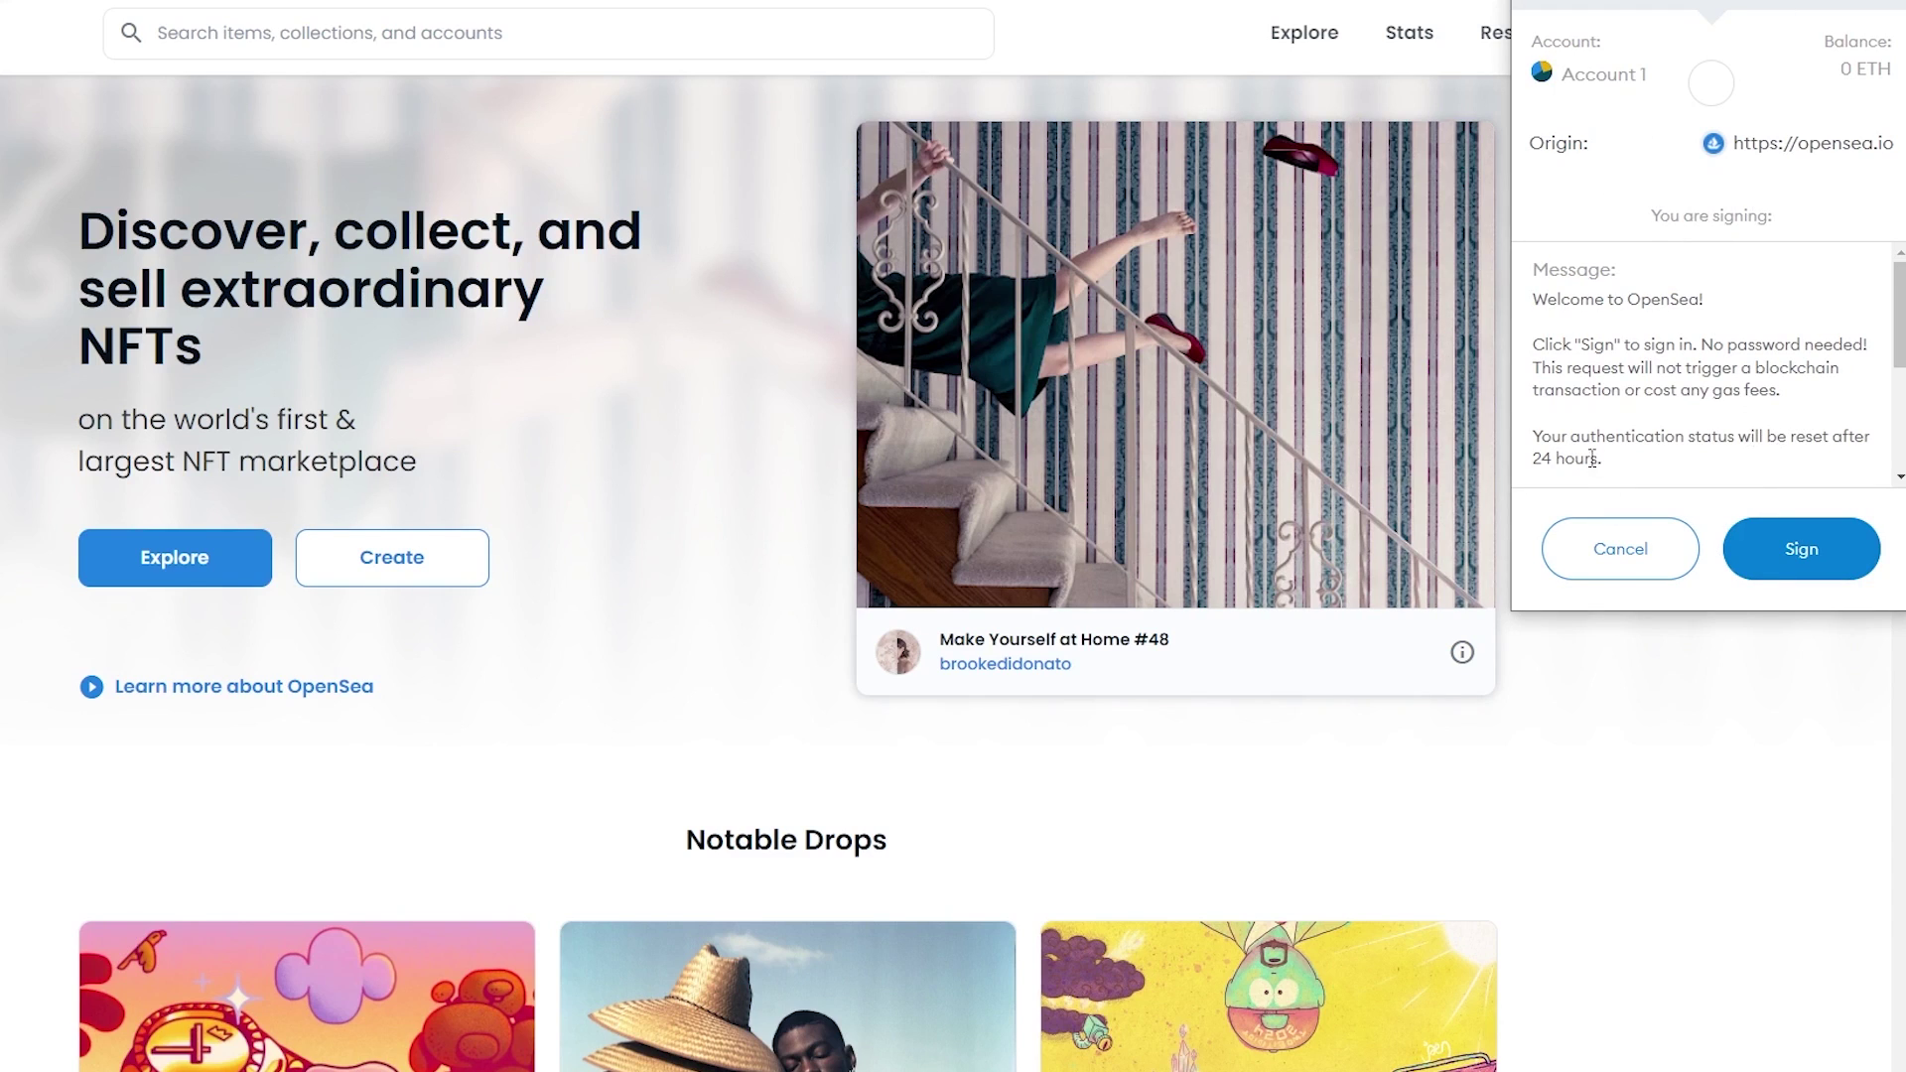
click(1820, 556)
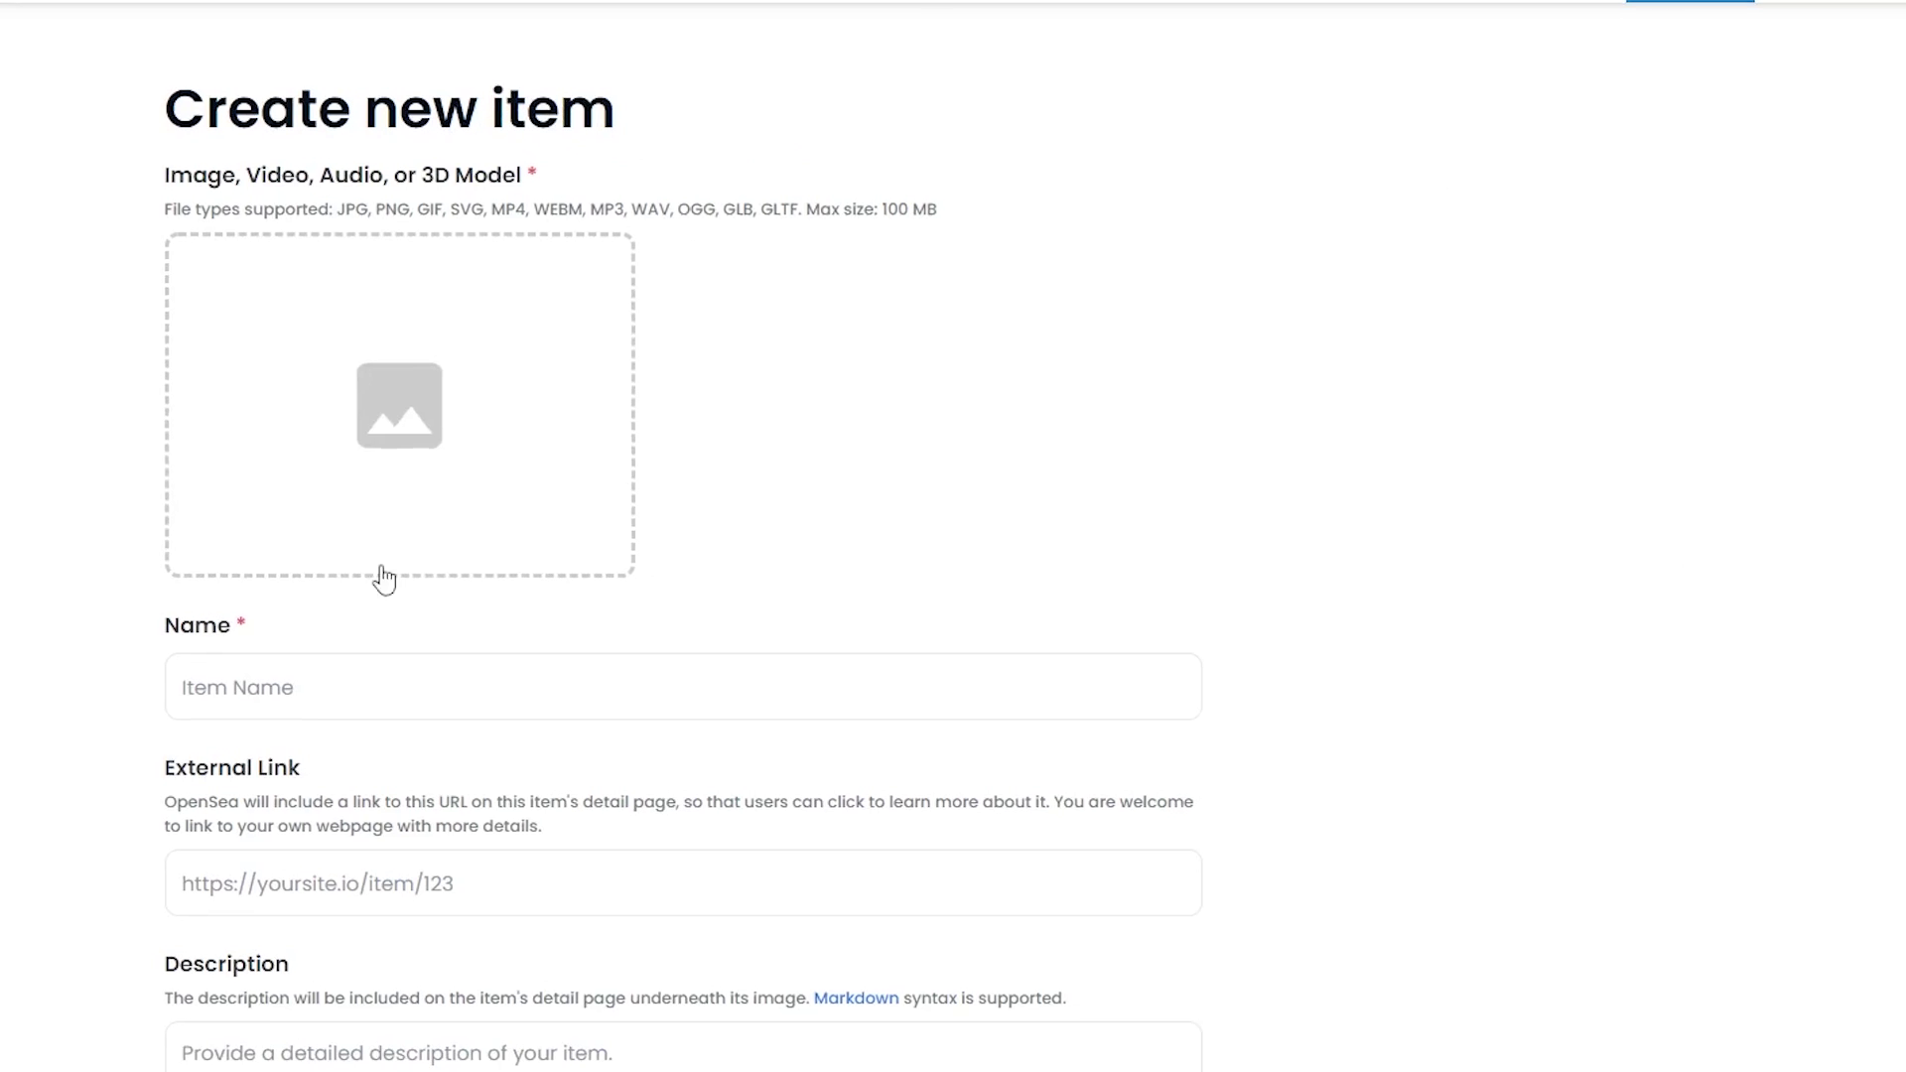
scroll(228, 516, down, 3)
scroll(186, 399, up, 2)
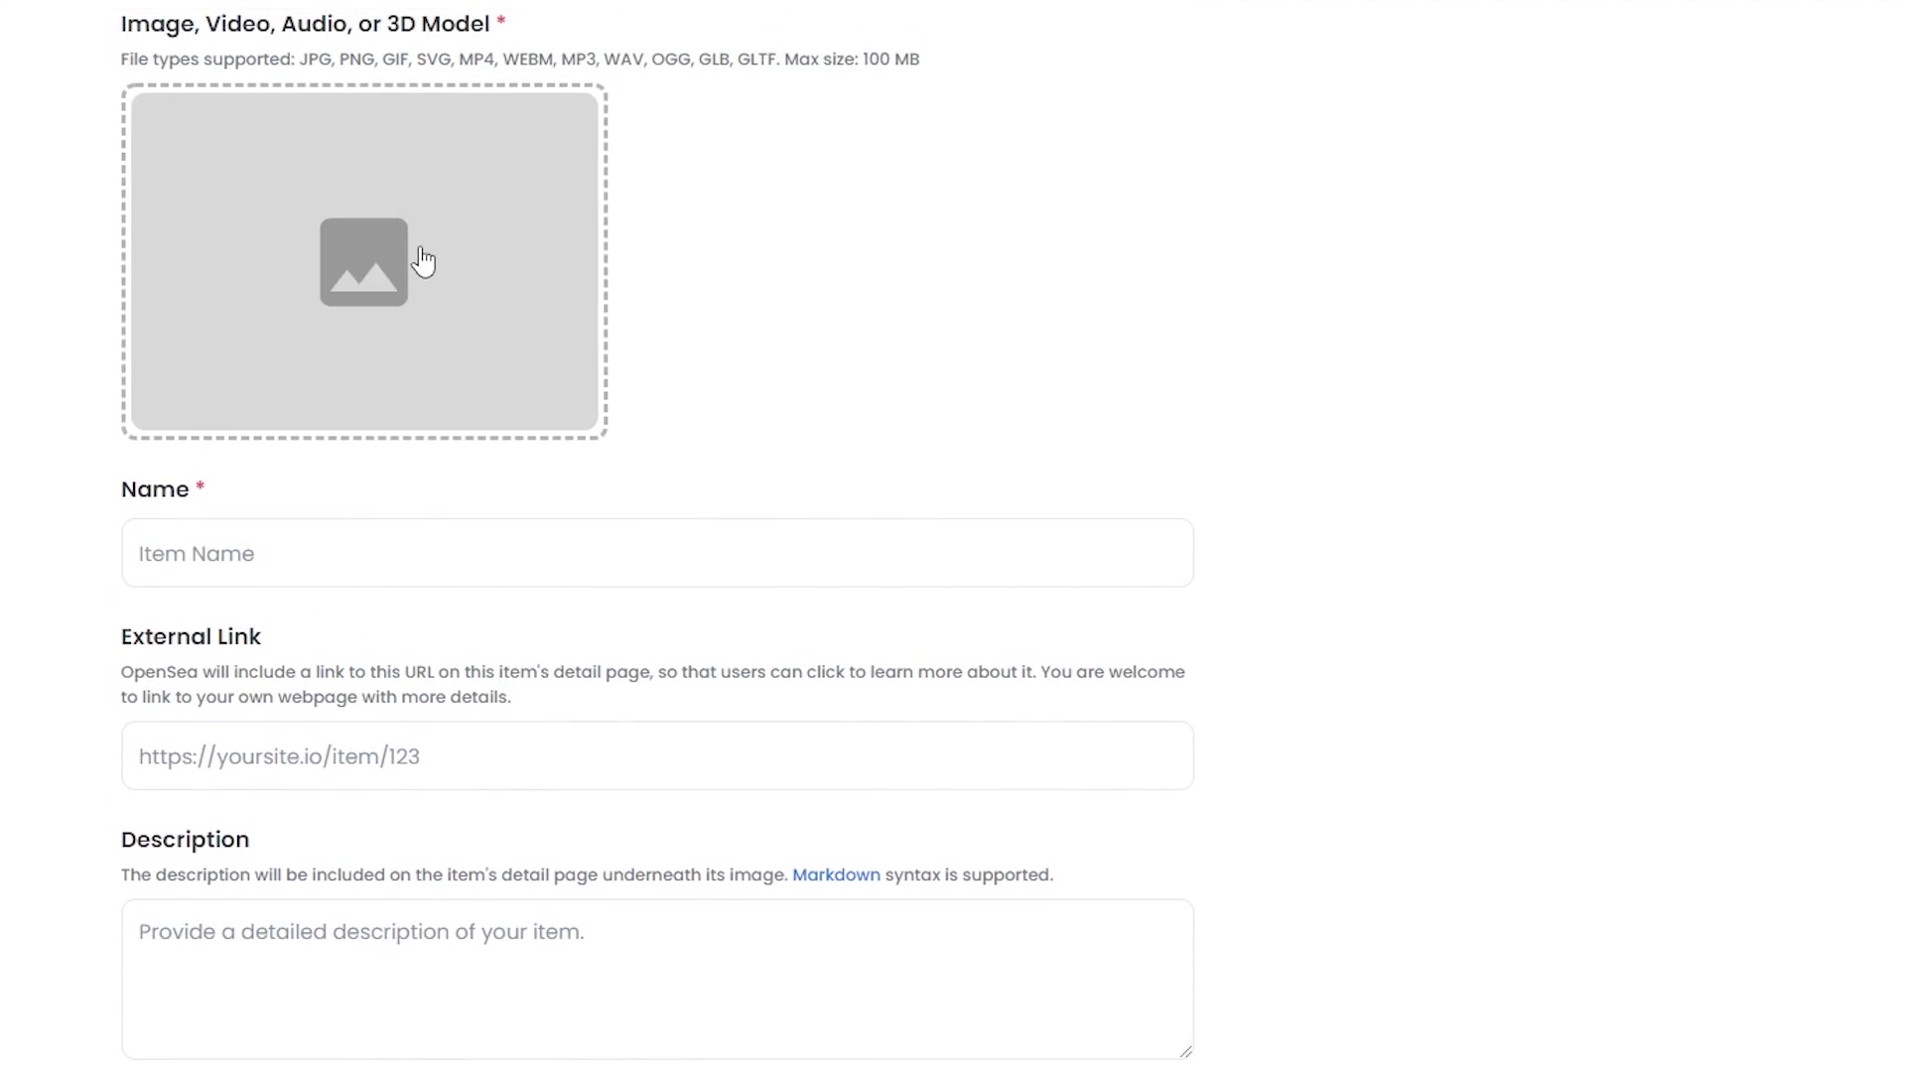
Step: Upload the magenta eye image as the item's media and name the item "all seeing eye"
scroll(396, 340, up, 2)
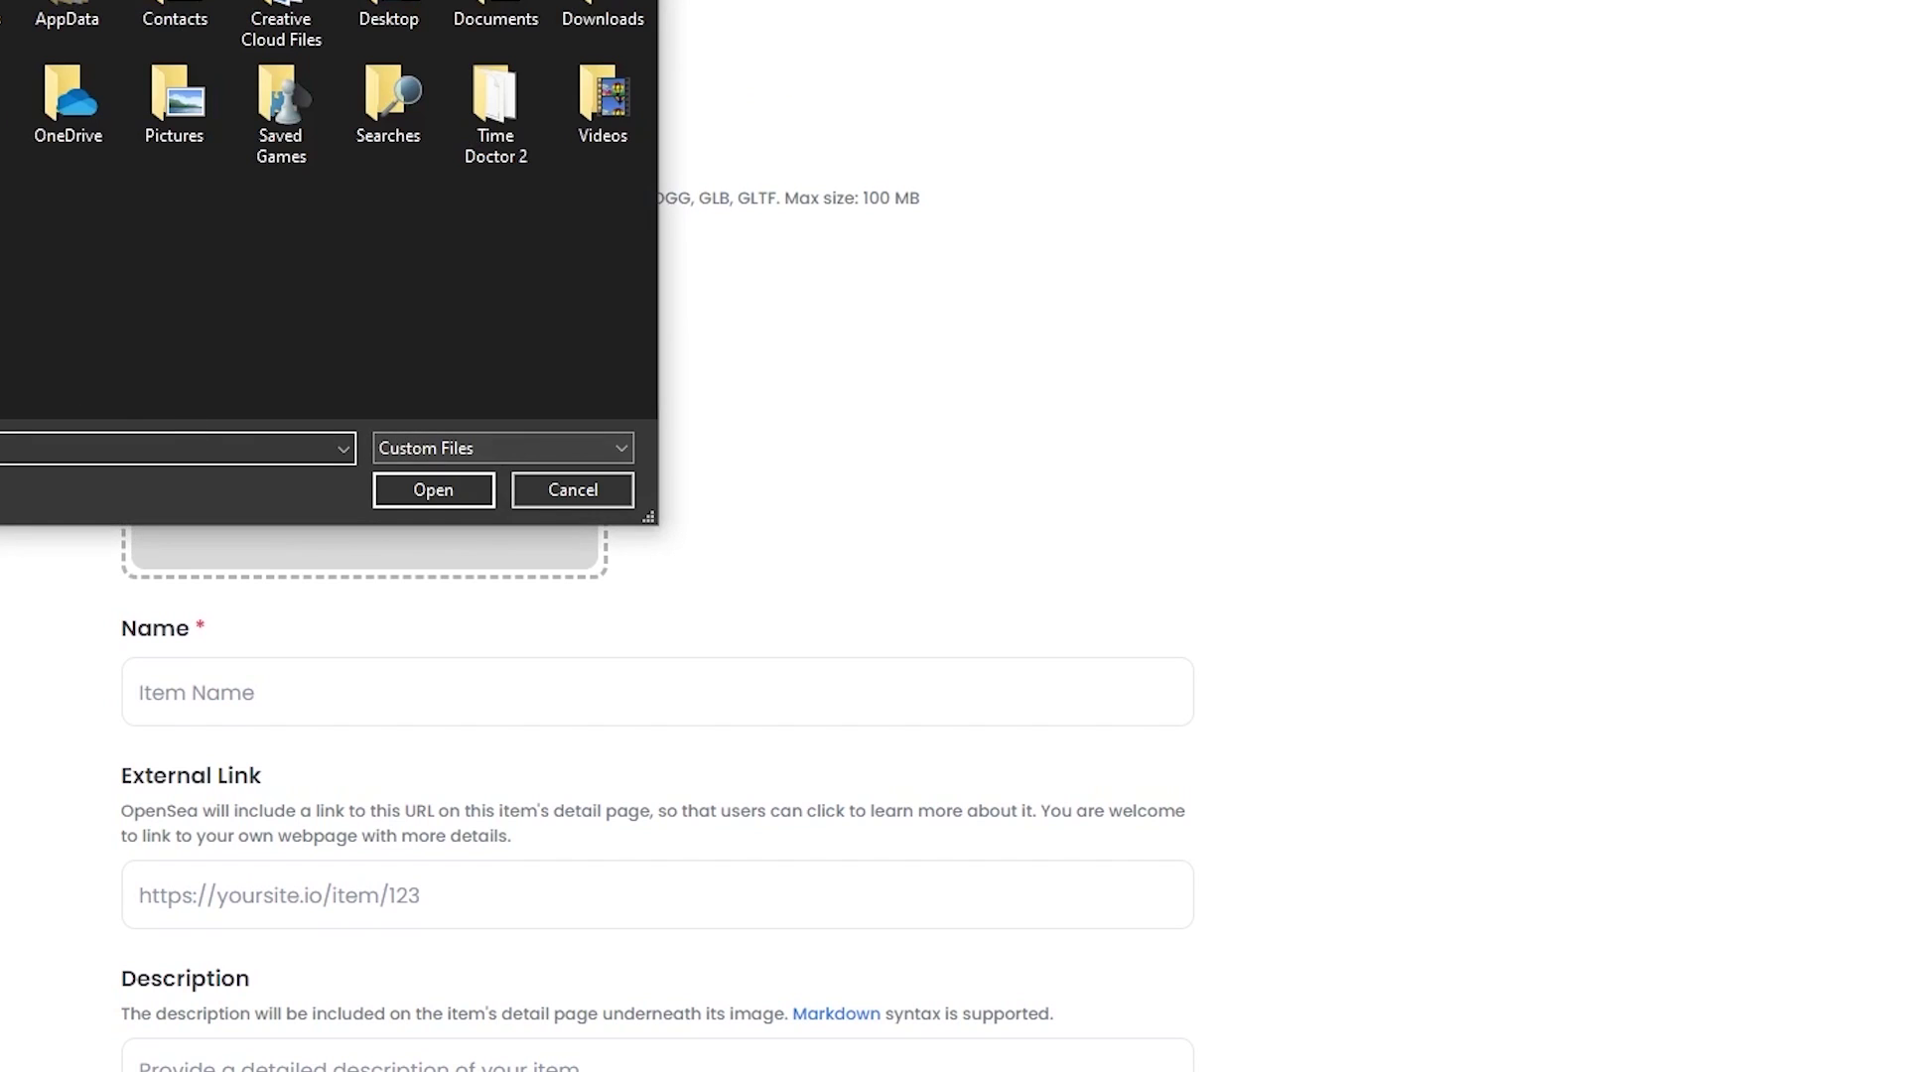
click(433, 489)
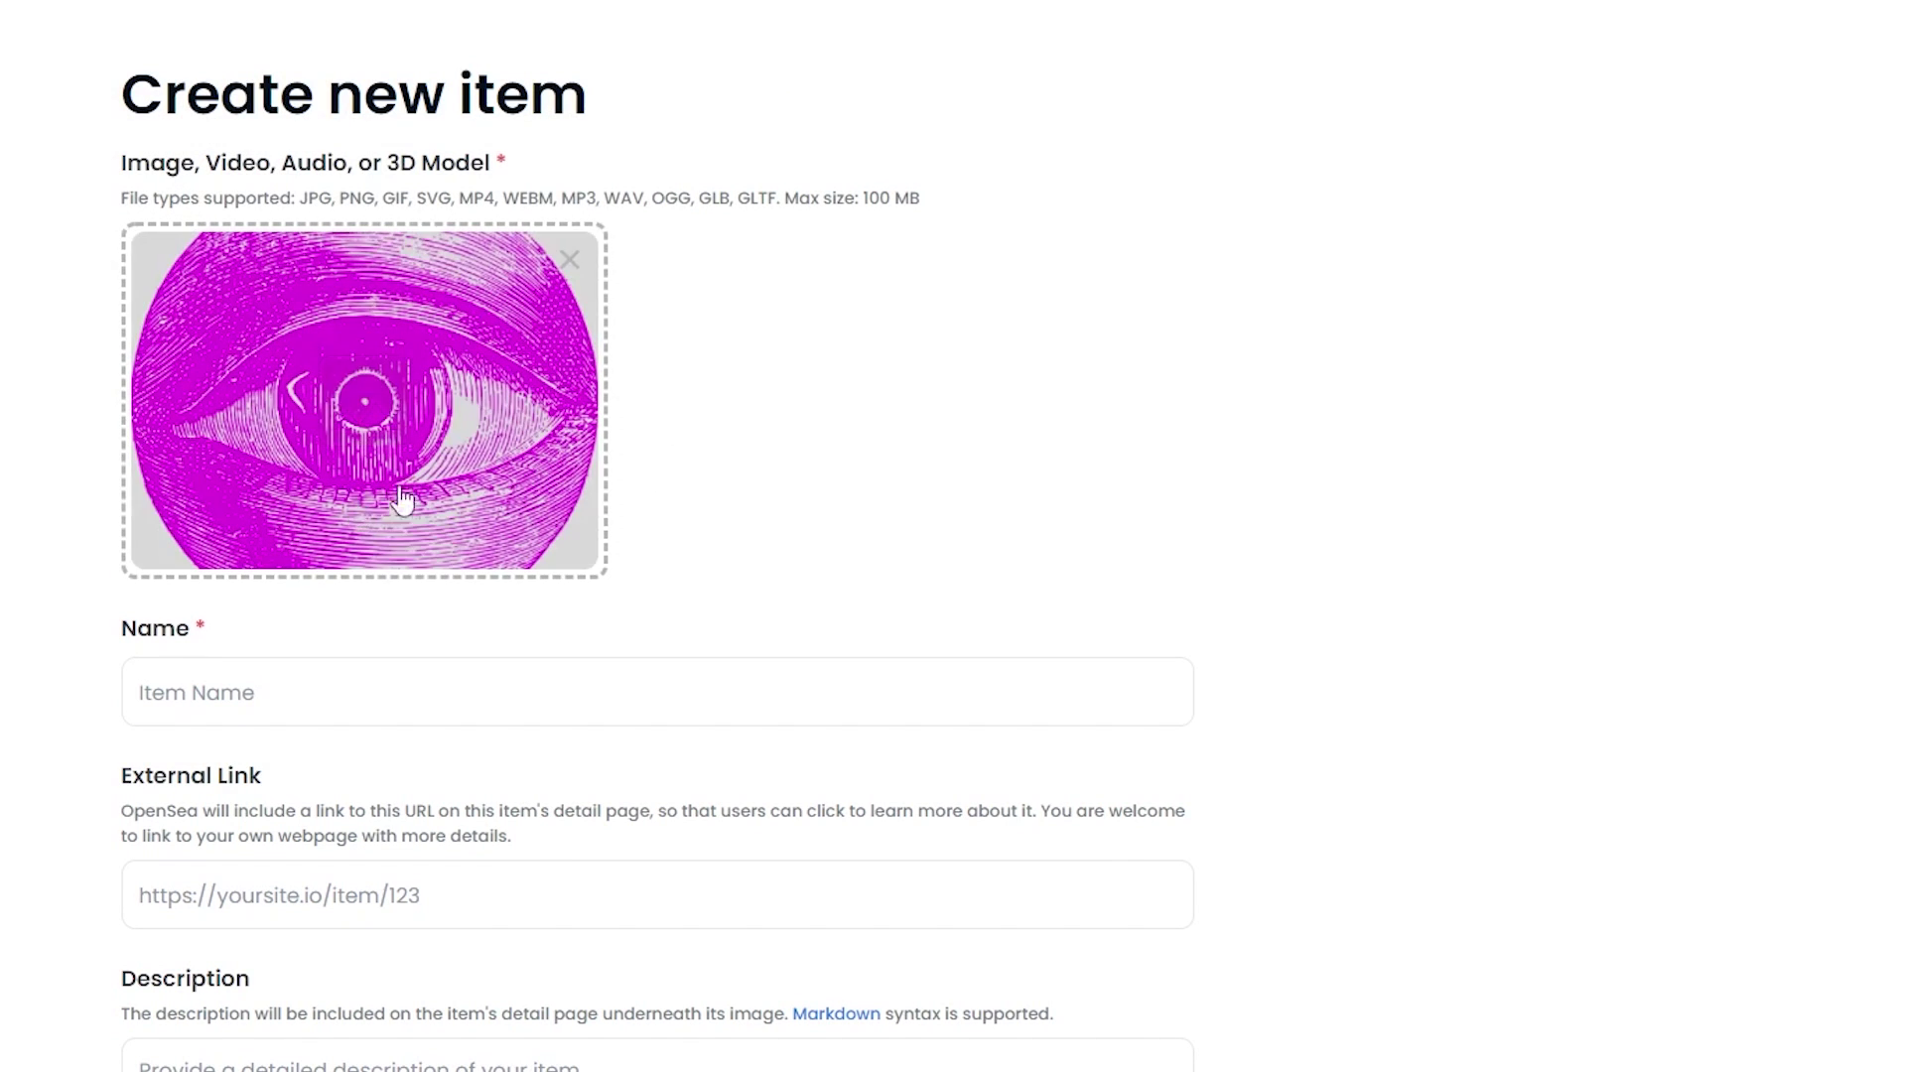
scroll(466, 462, down, 4)
scroll(328, 417, up, 3)
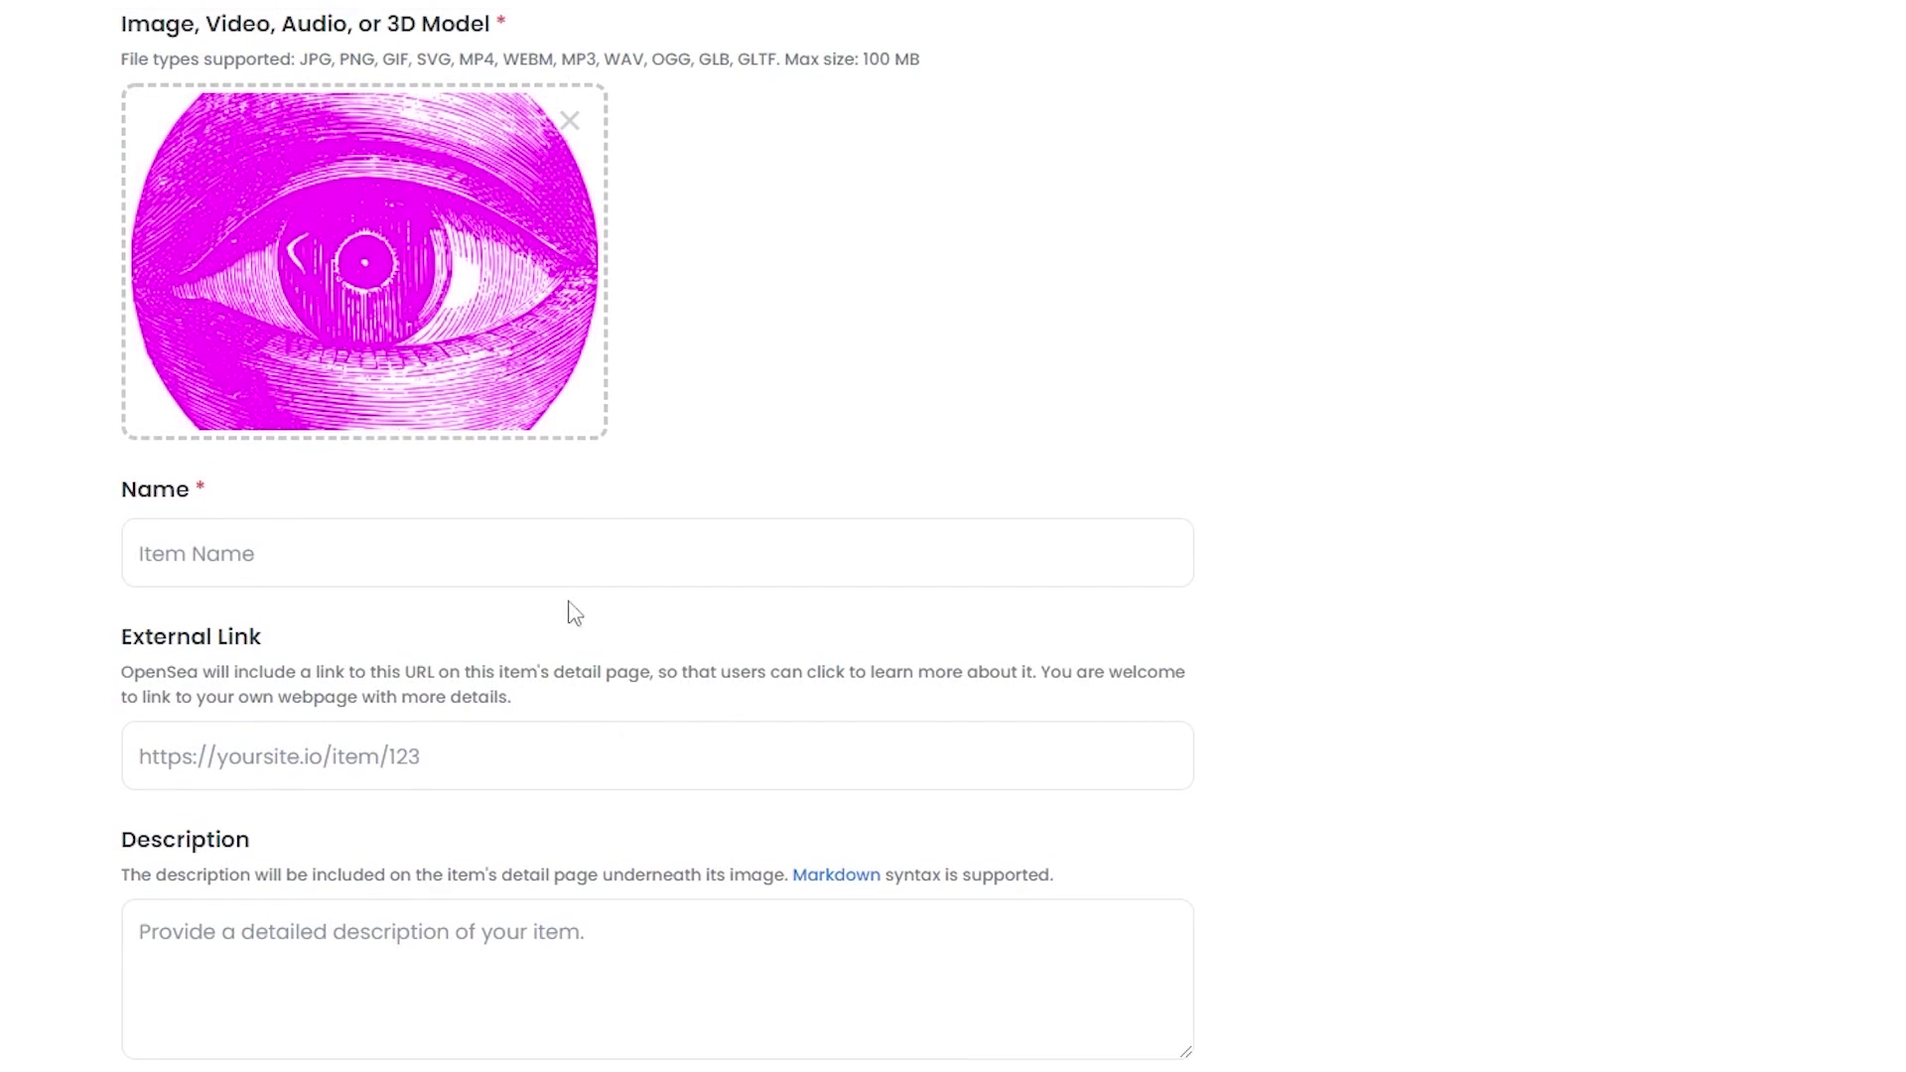
scroll(545, 587, down, 1)
scroll(537, 561, up, 1)
click(442, 554)
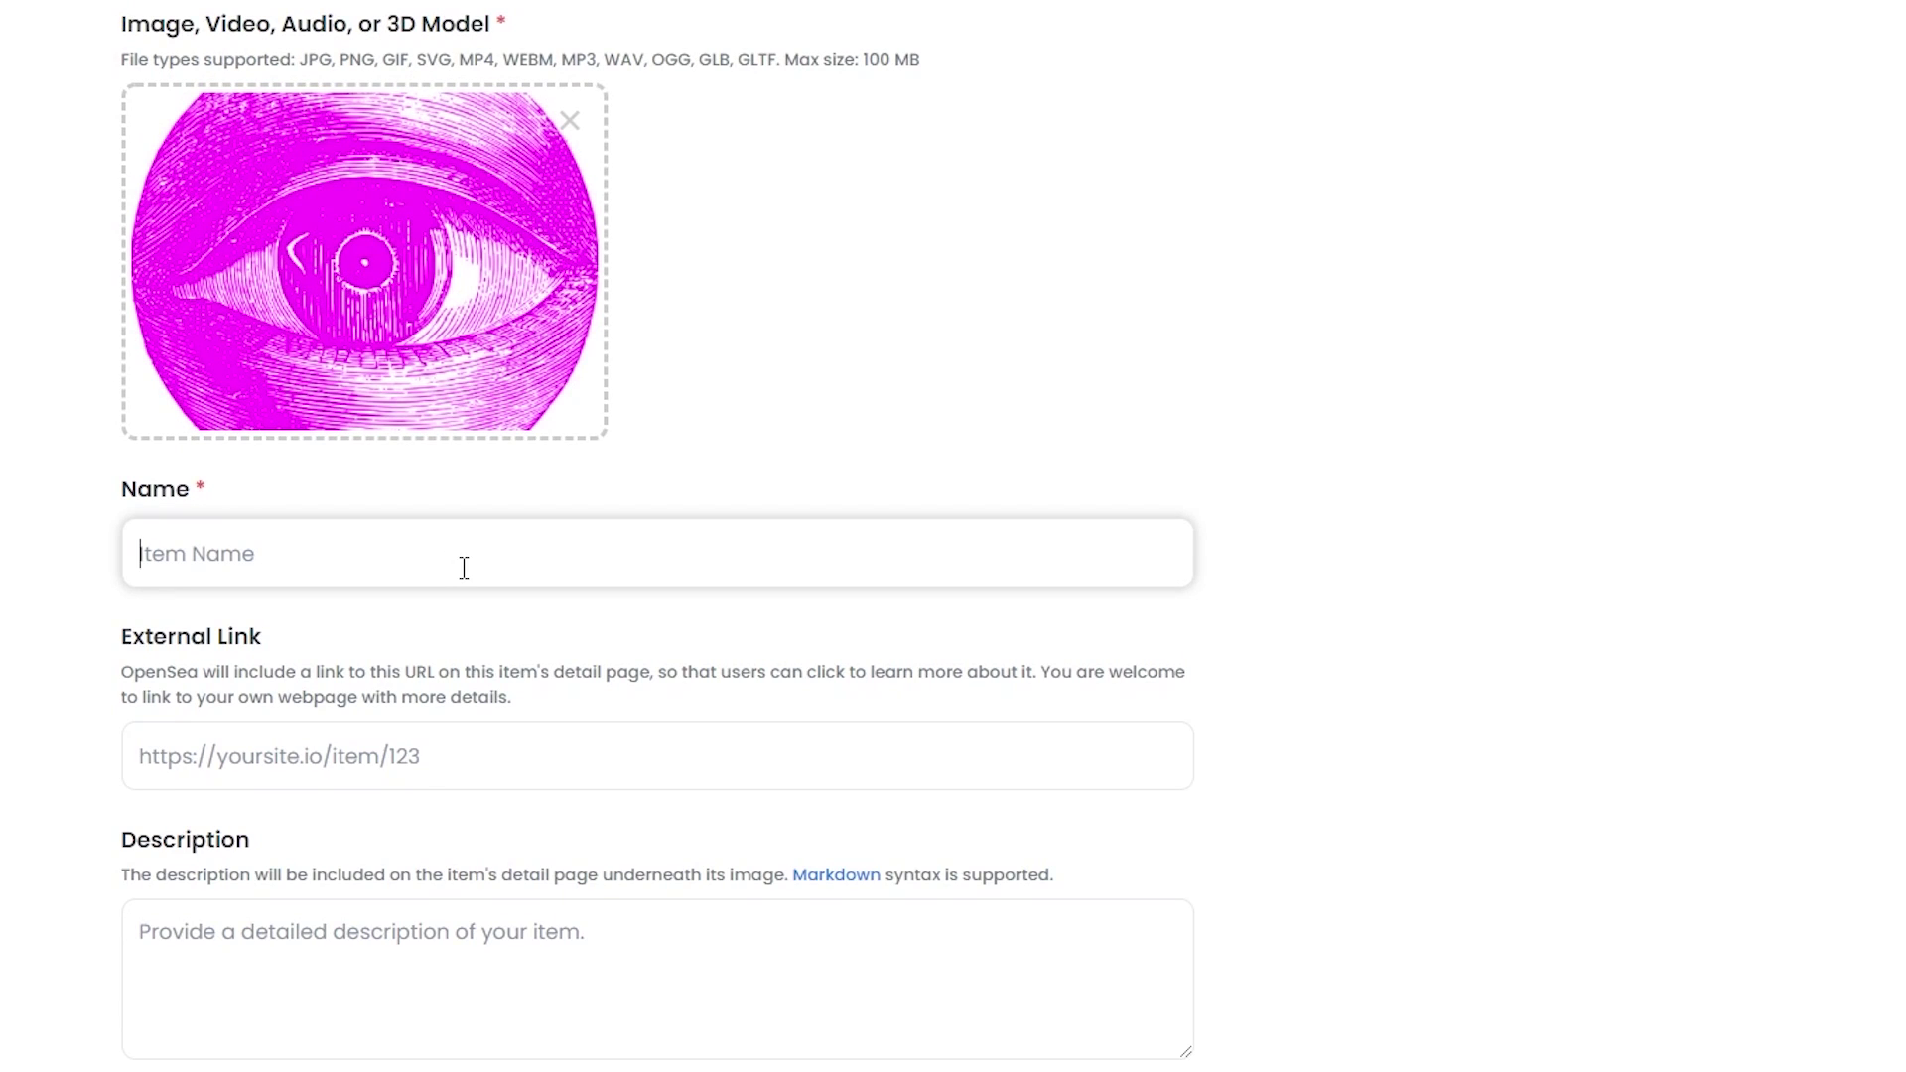
text(all seeing eye)
Step: Review the External Link, Description and Collection fields of the new item form without filling them in
scroll(226, 440, down, 5)
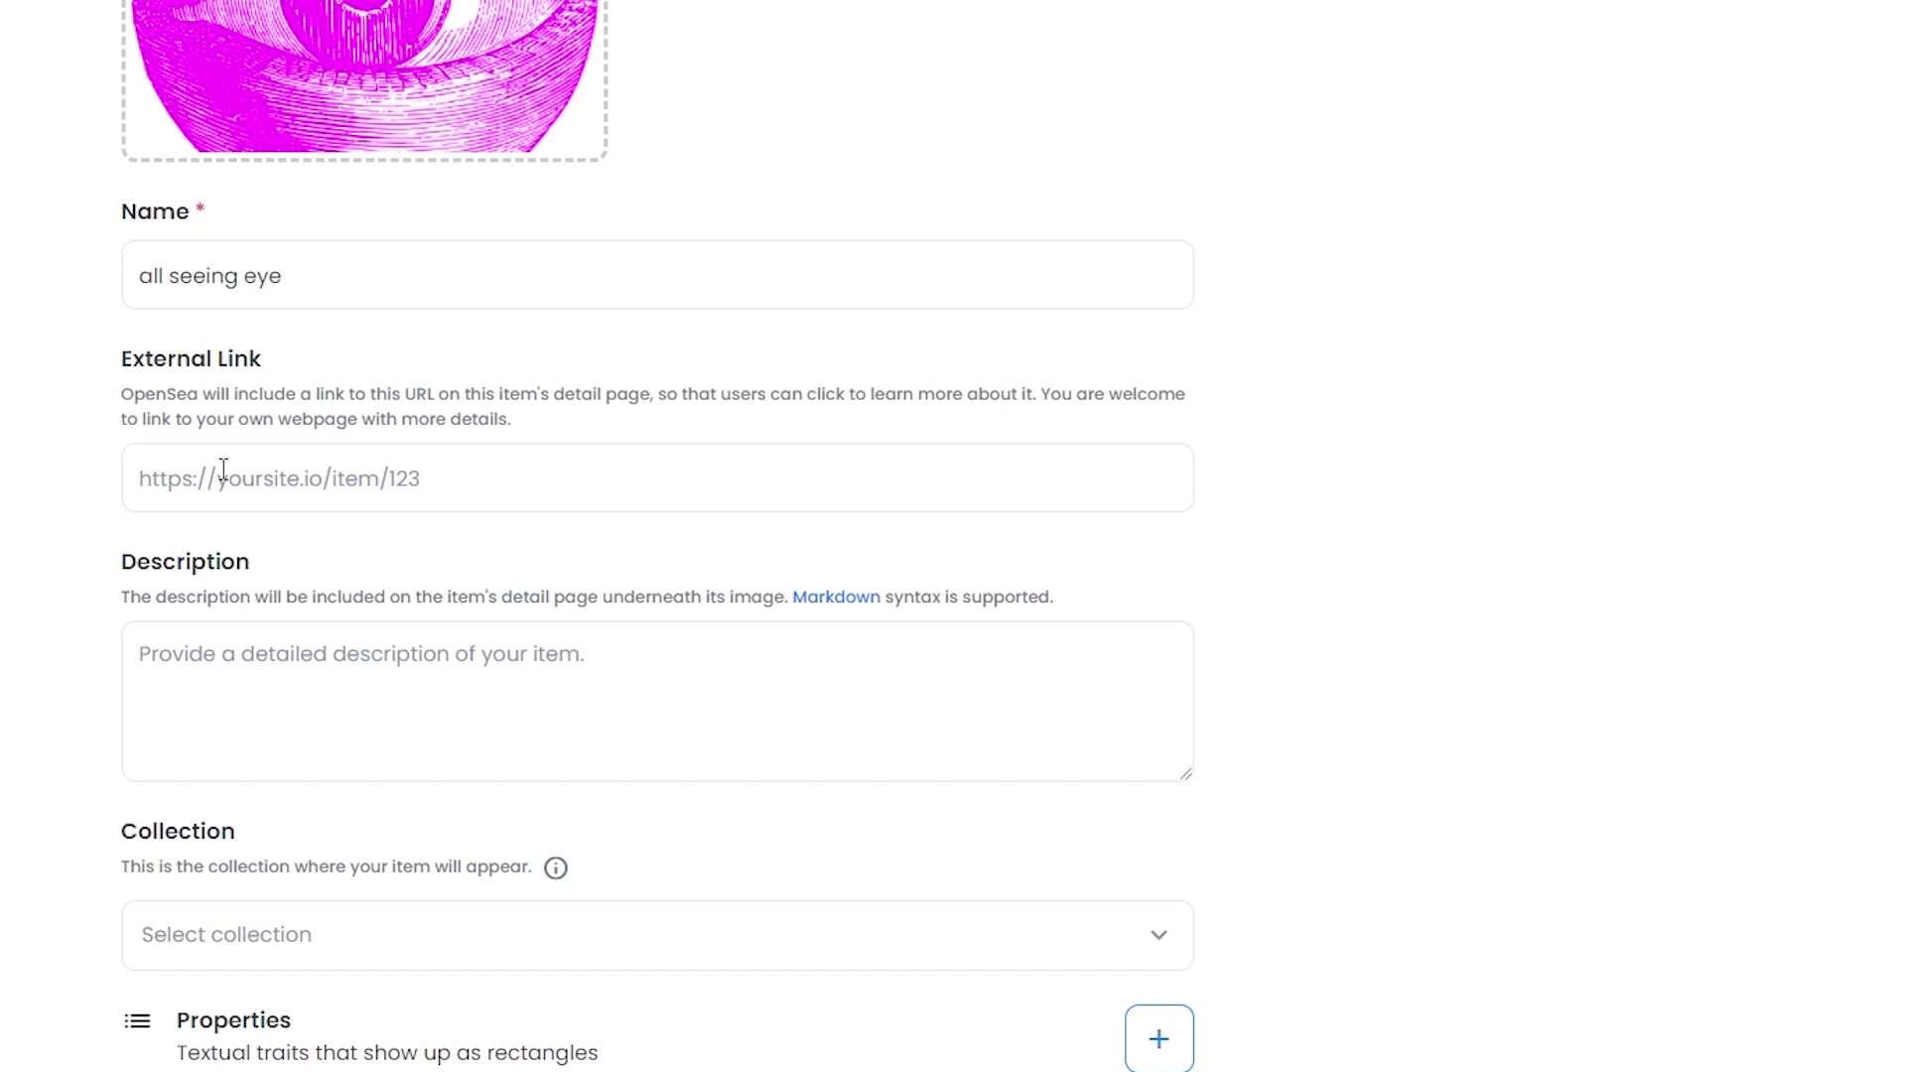
scroll(223, 470, down, 1)
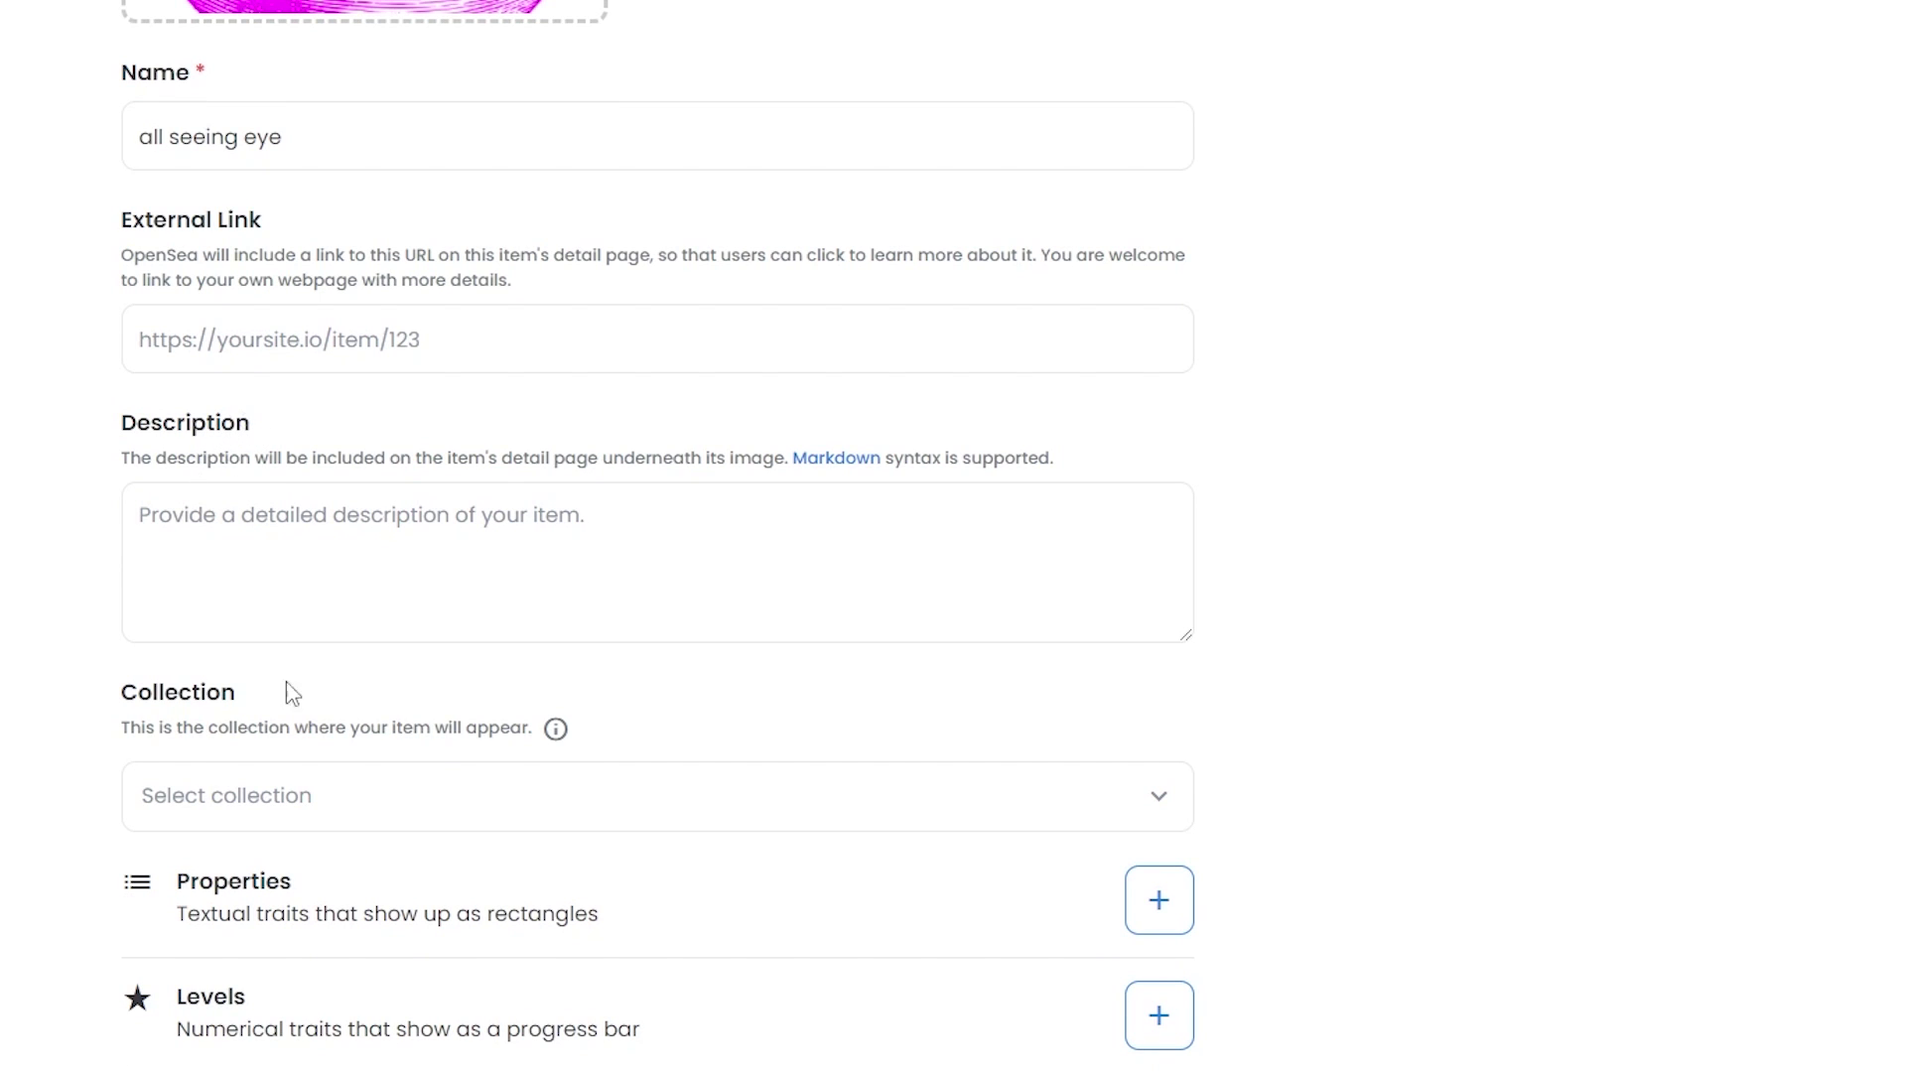
click(321, 576)
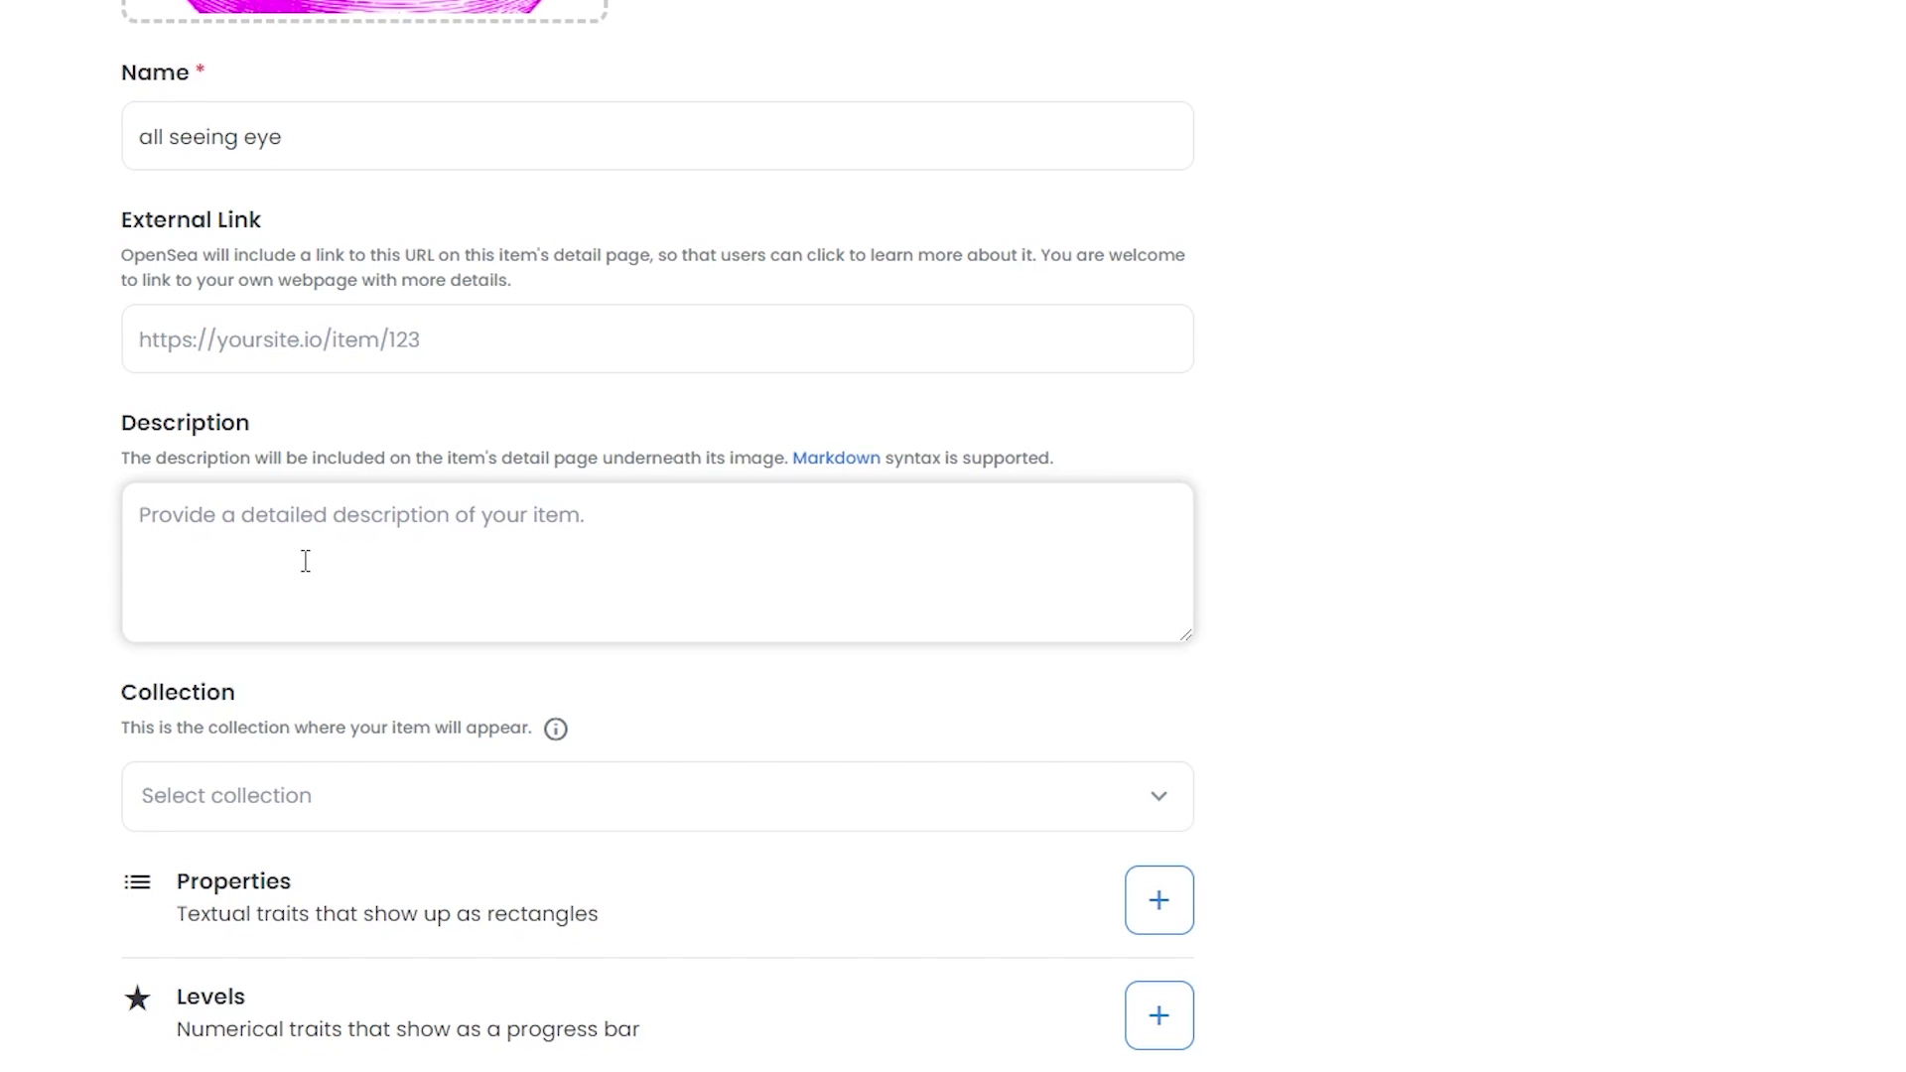
scroll(306, 561, down, 4)
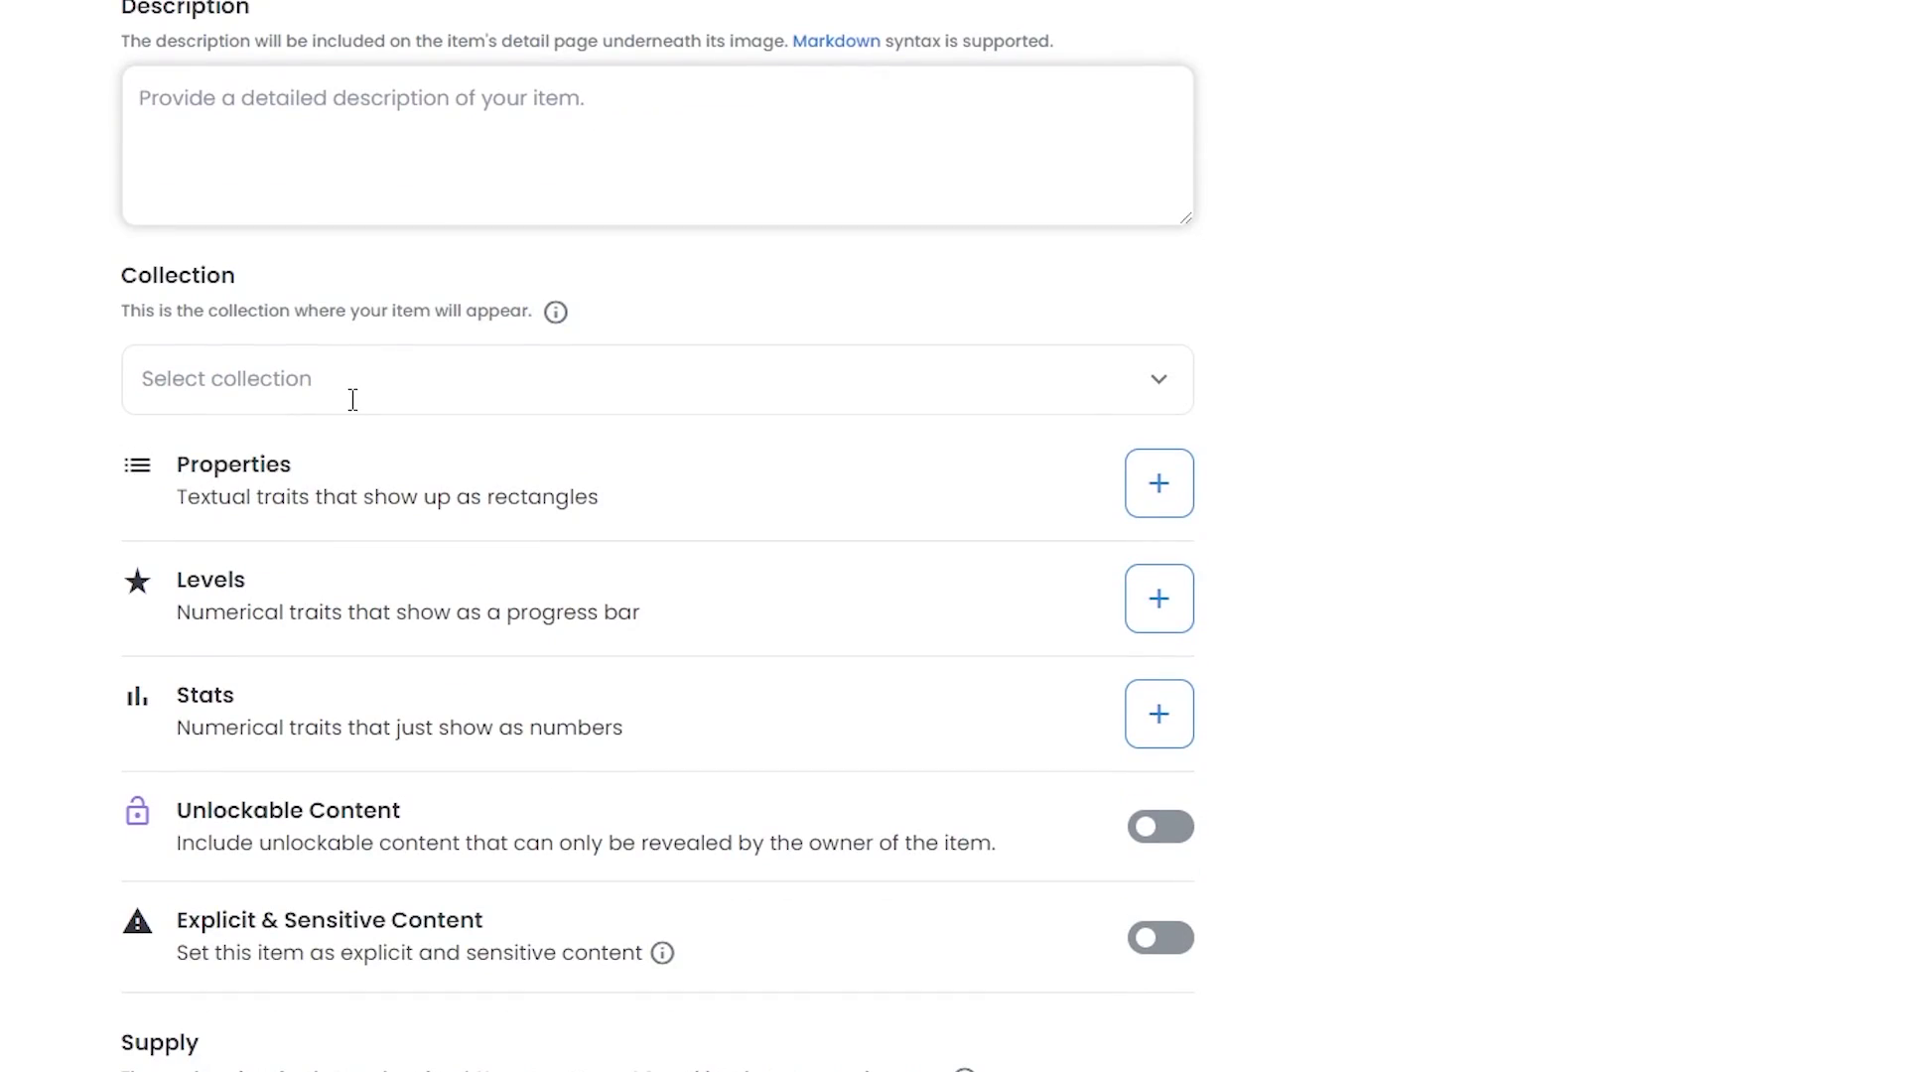
click(372, 365)
click(1156, 380)
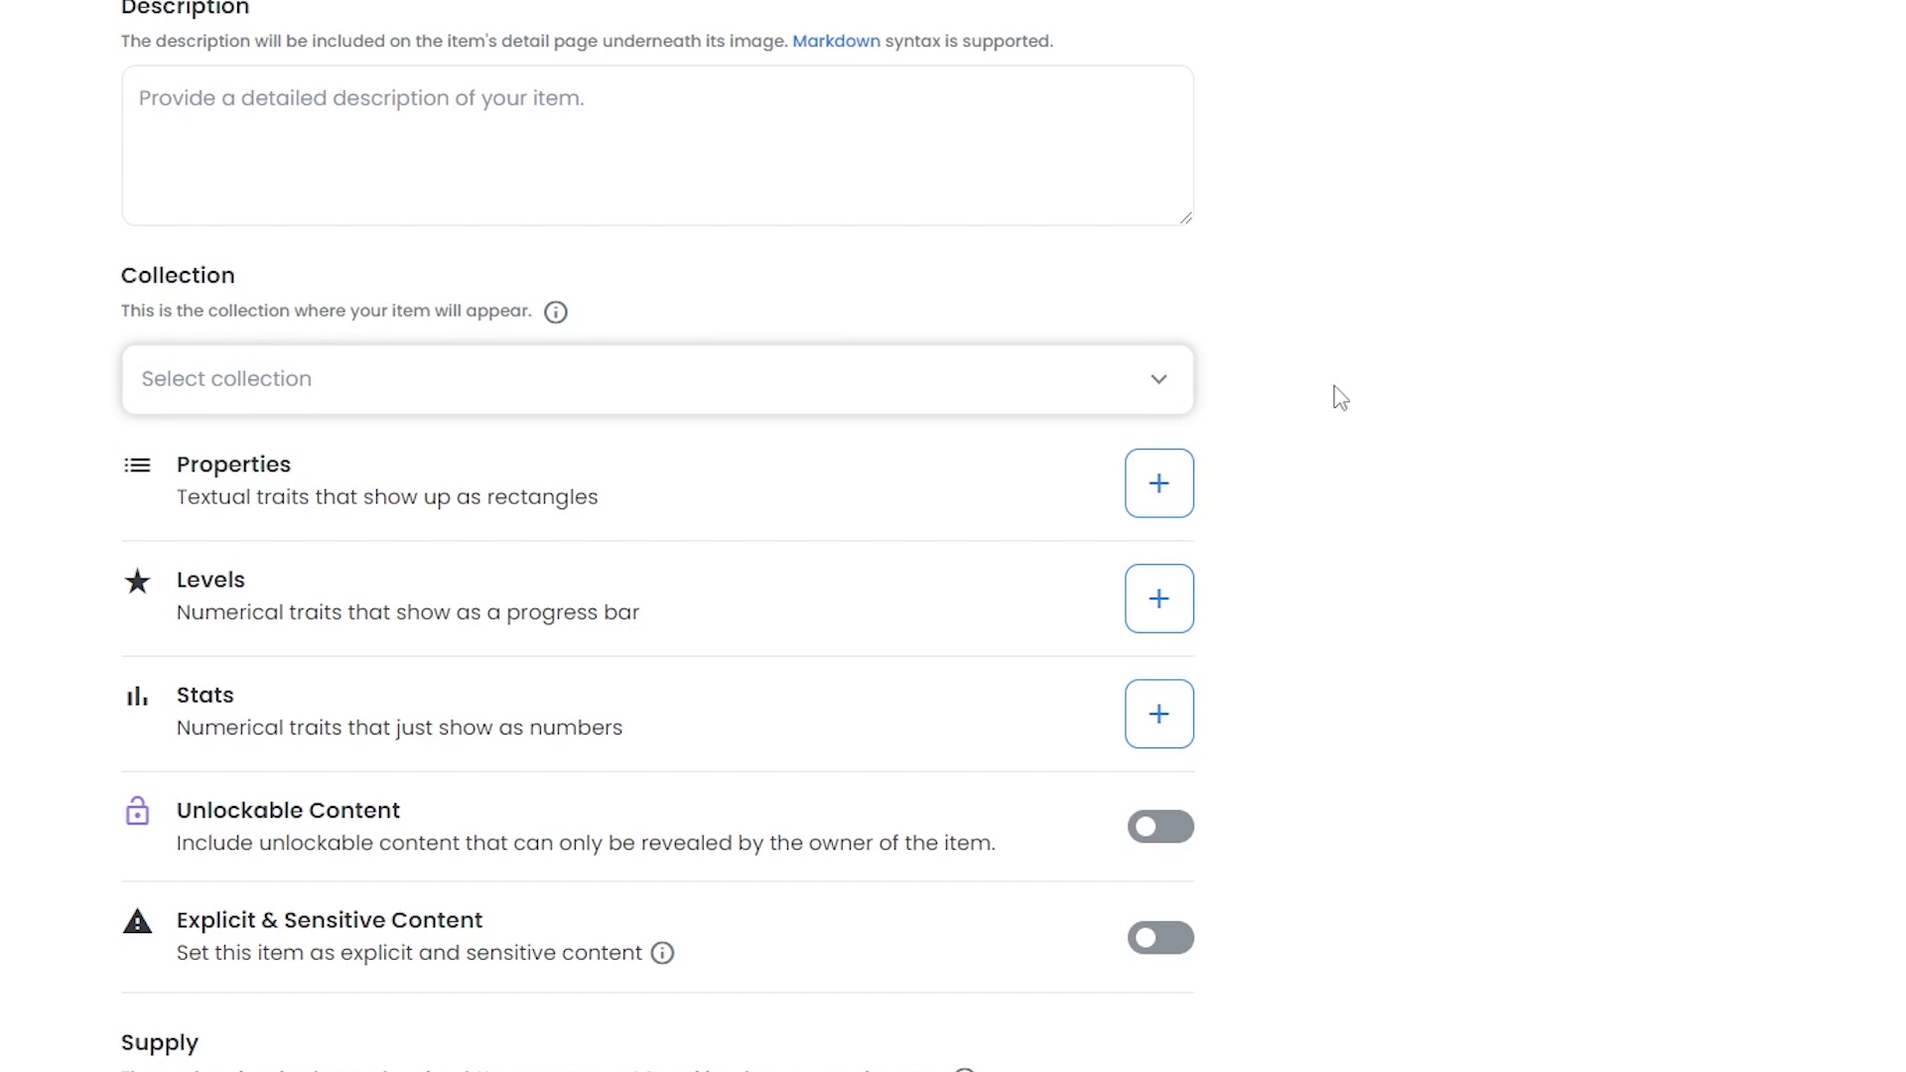
scroll(715, 528, down, 1)
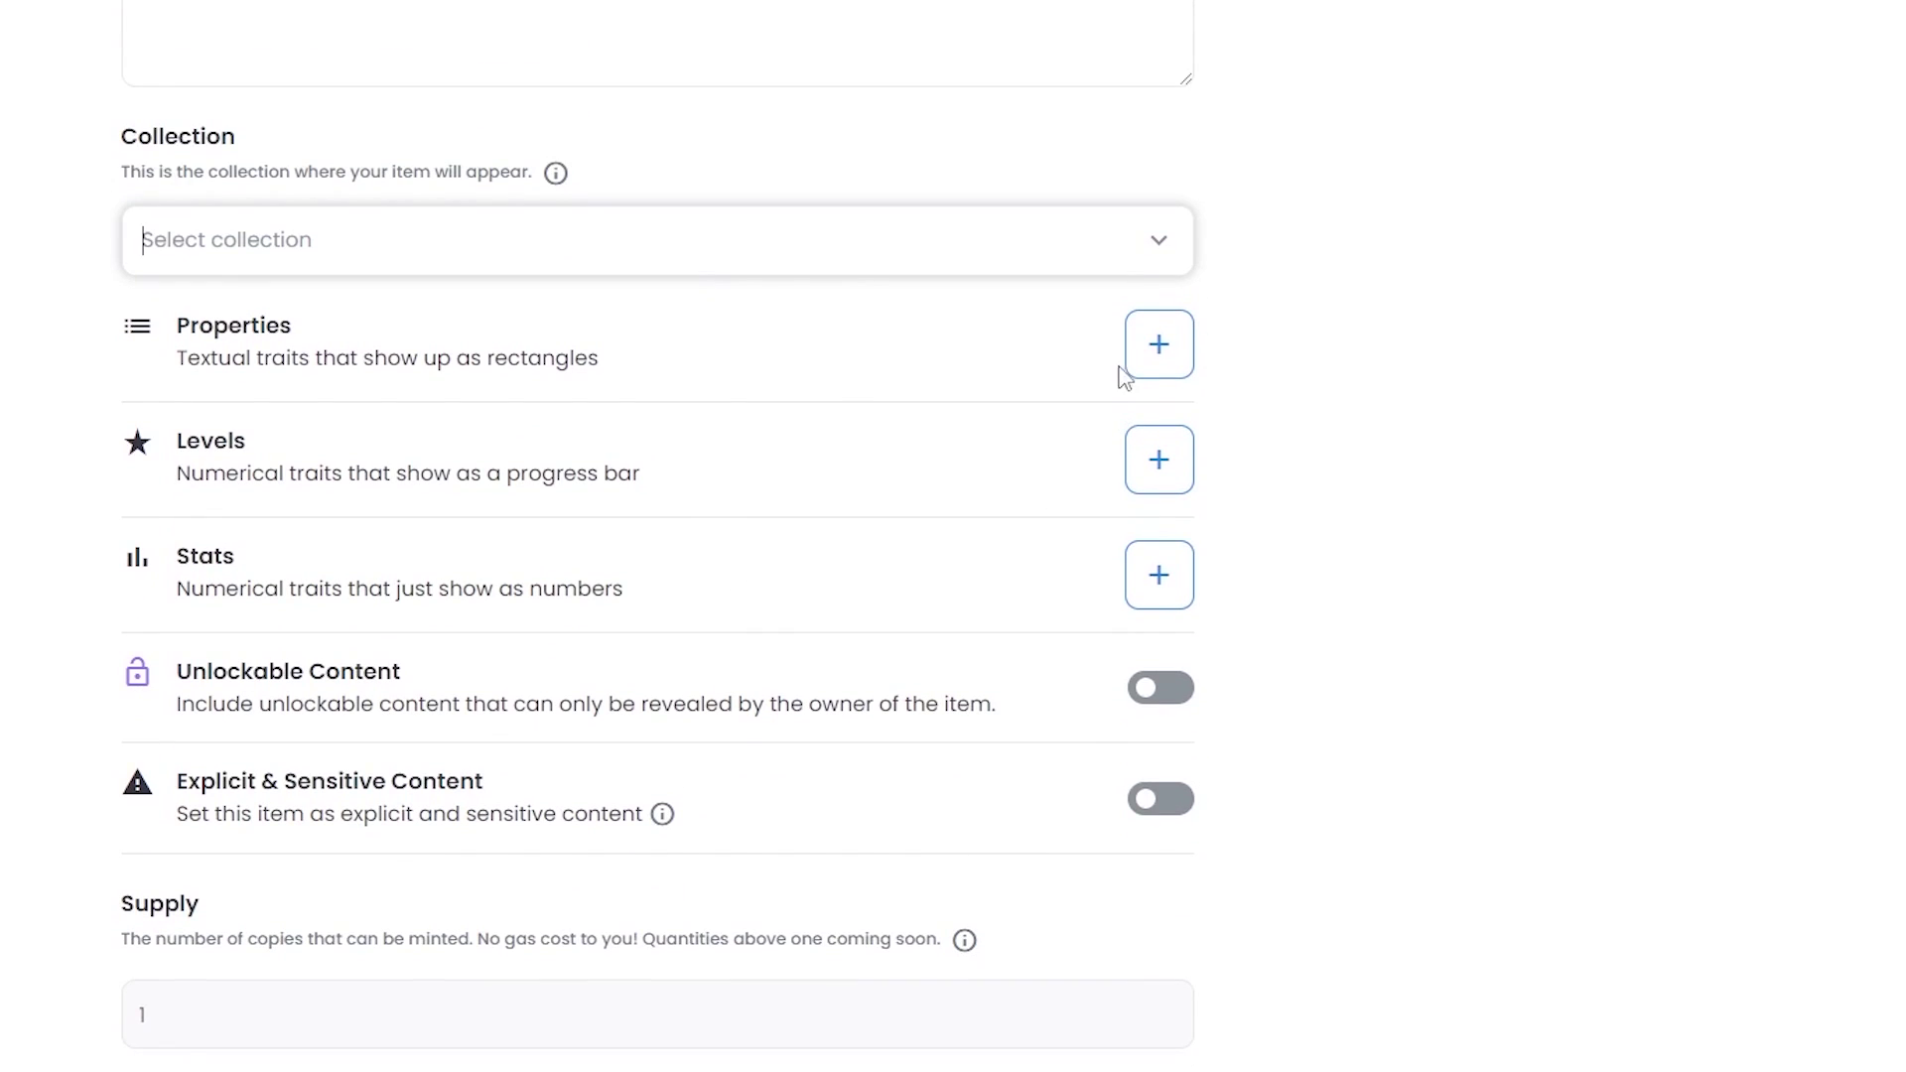
Step: View the item's property options, close them without adding any, and review the Supply and Blockchain settings
click(1162, 348)
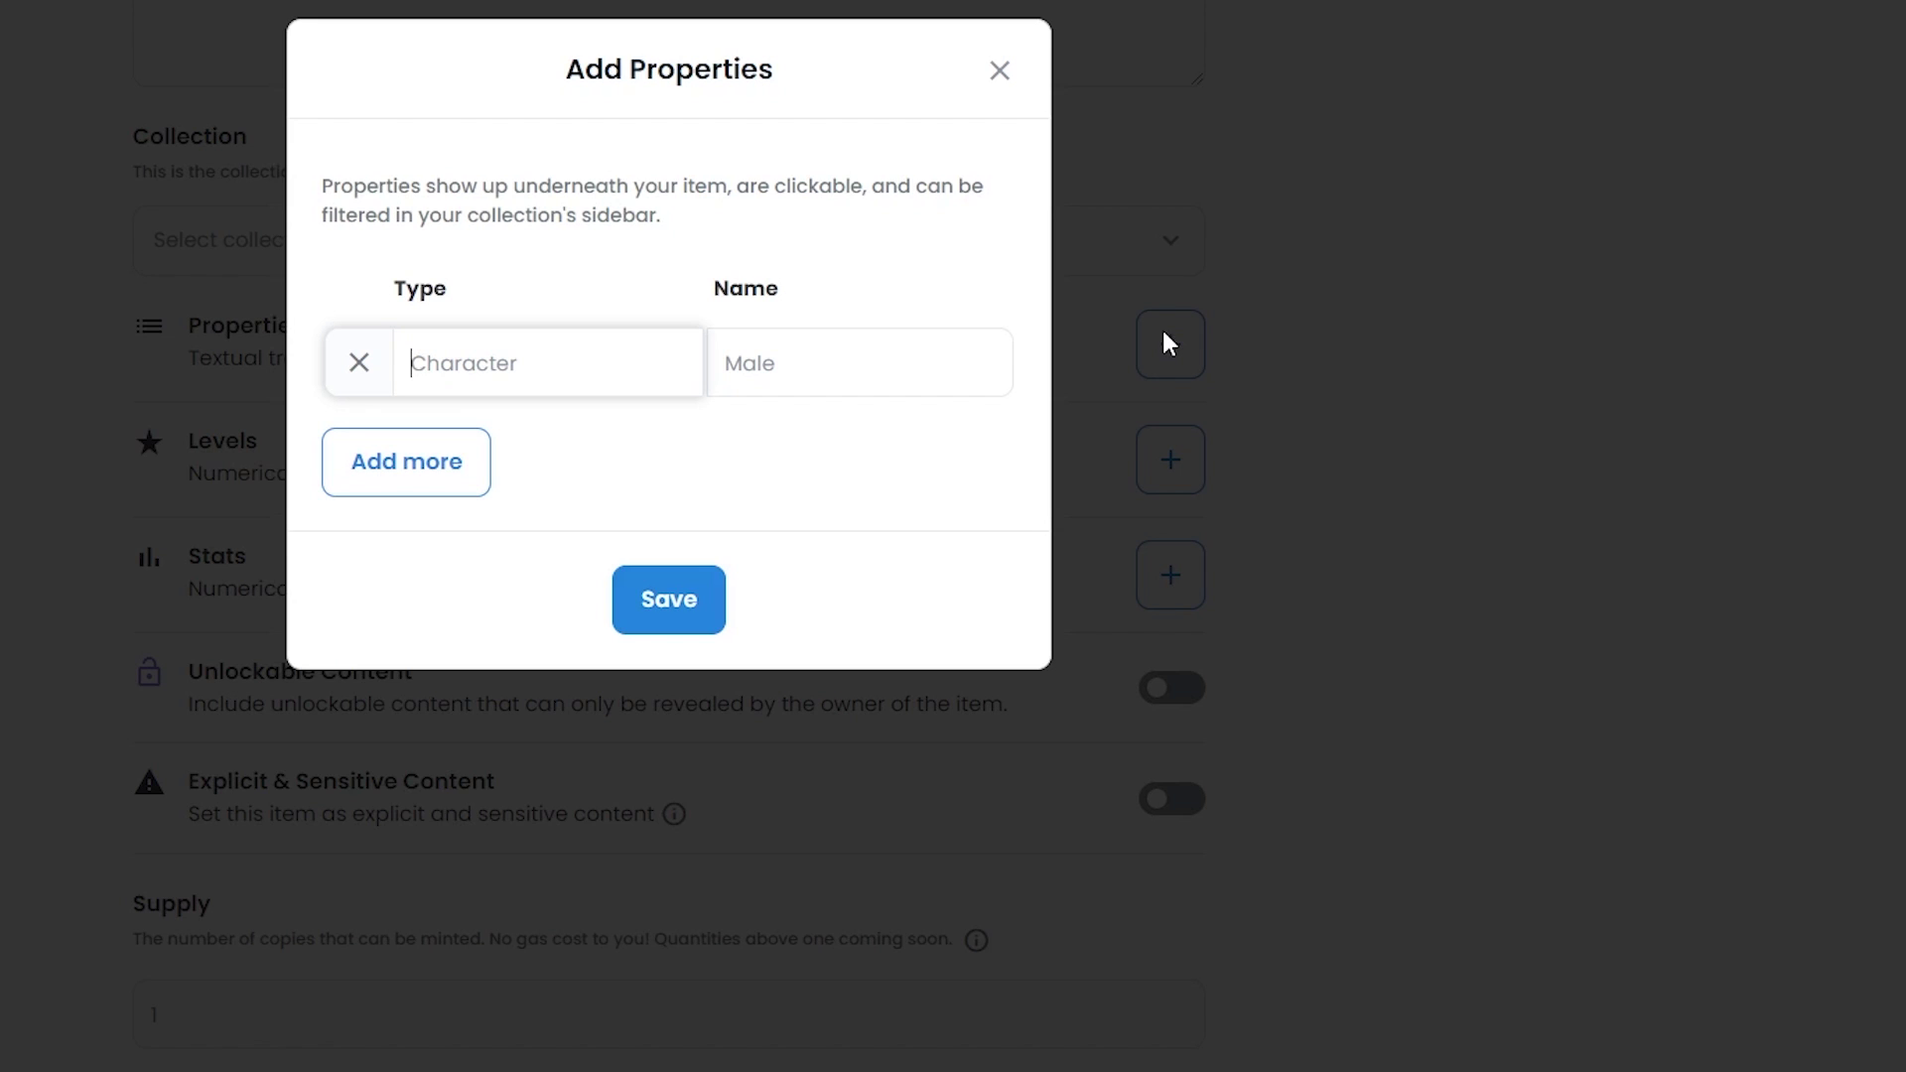
click(640, 606)
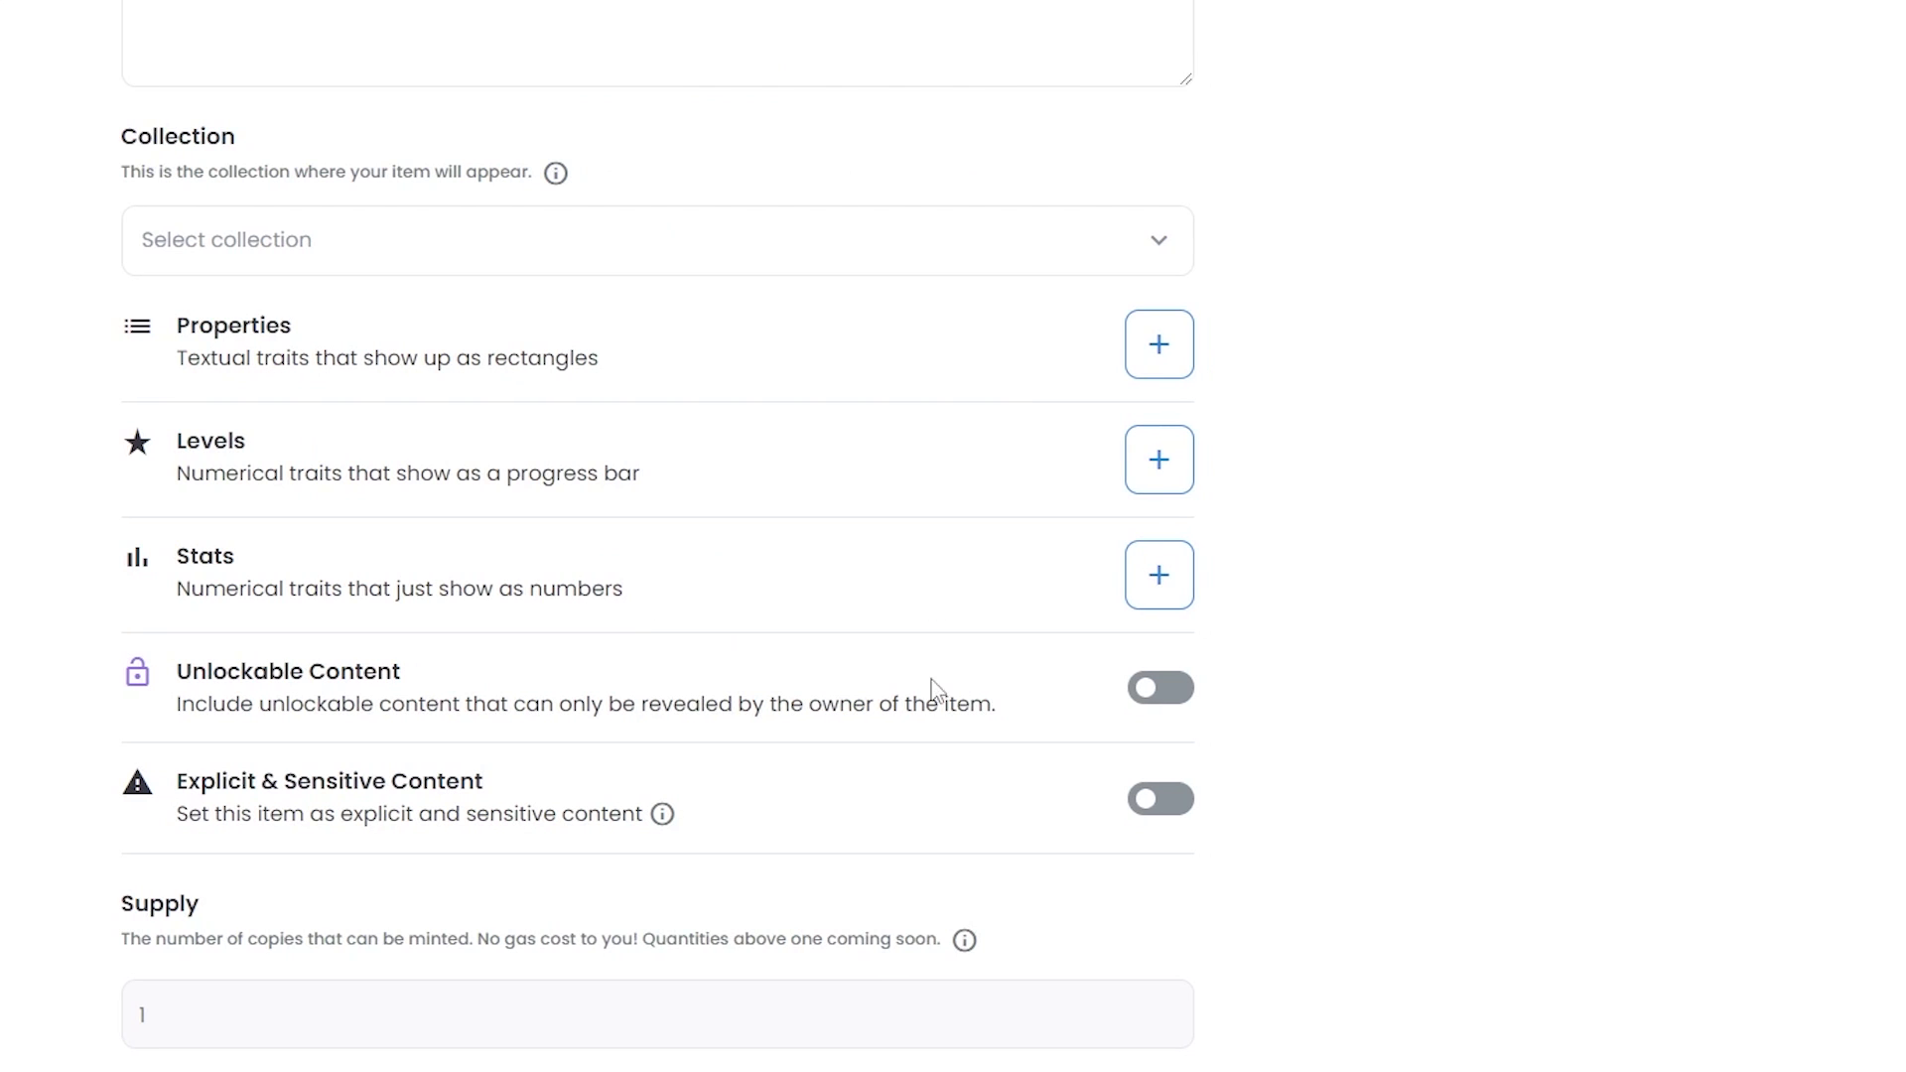
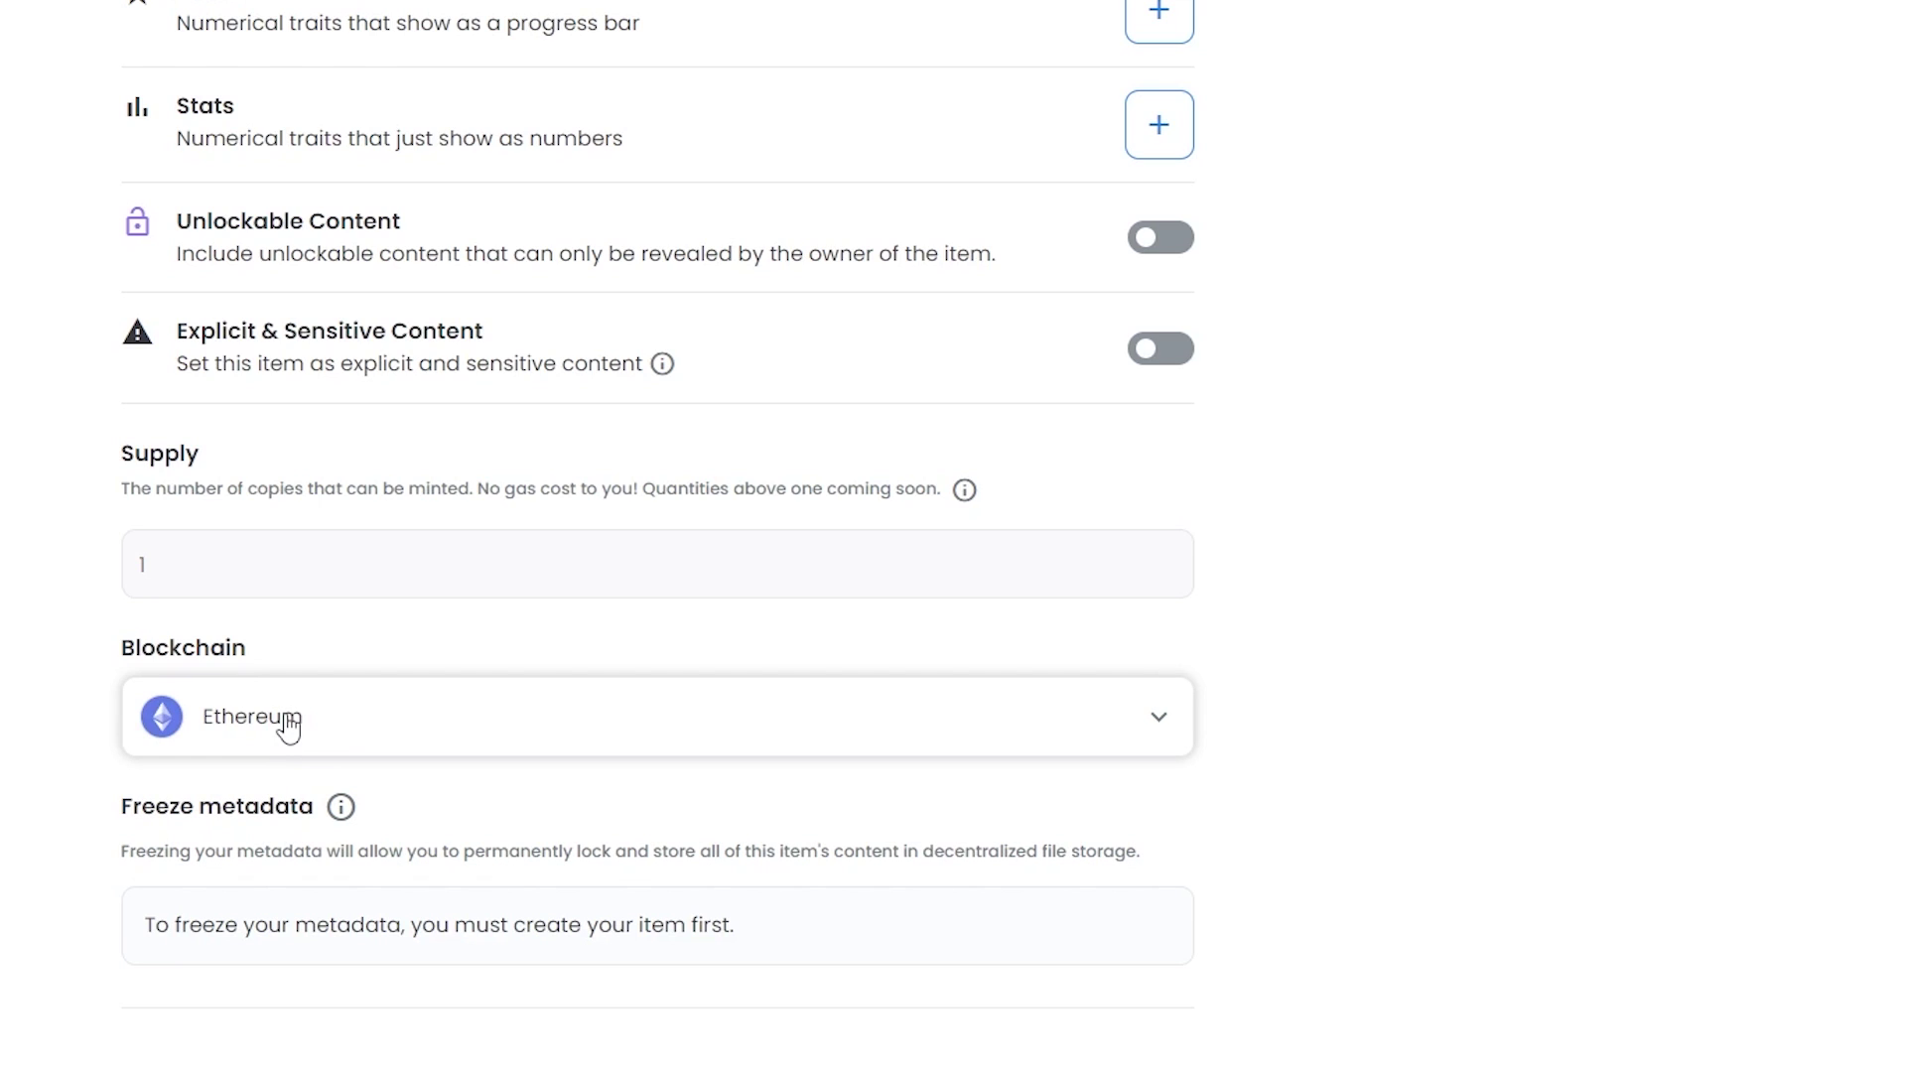
scroll(1451, 694, up, 2)
scroll(1451, 694, down, 2)
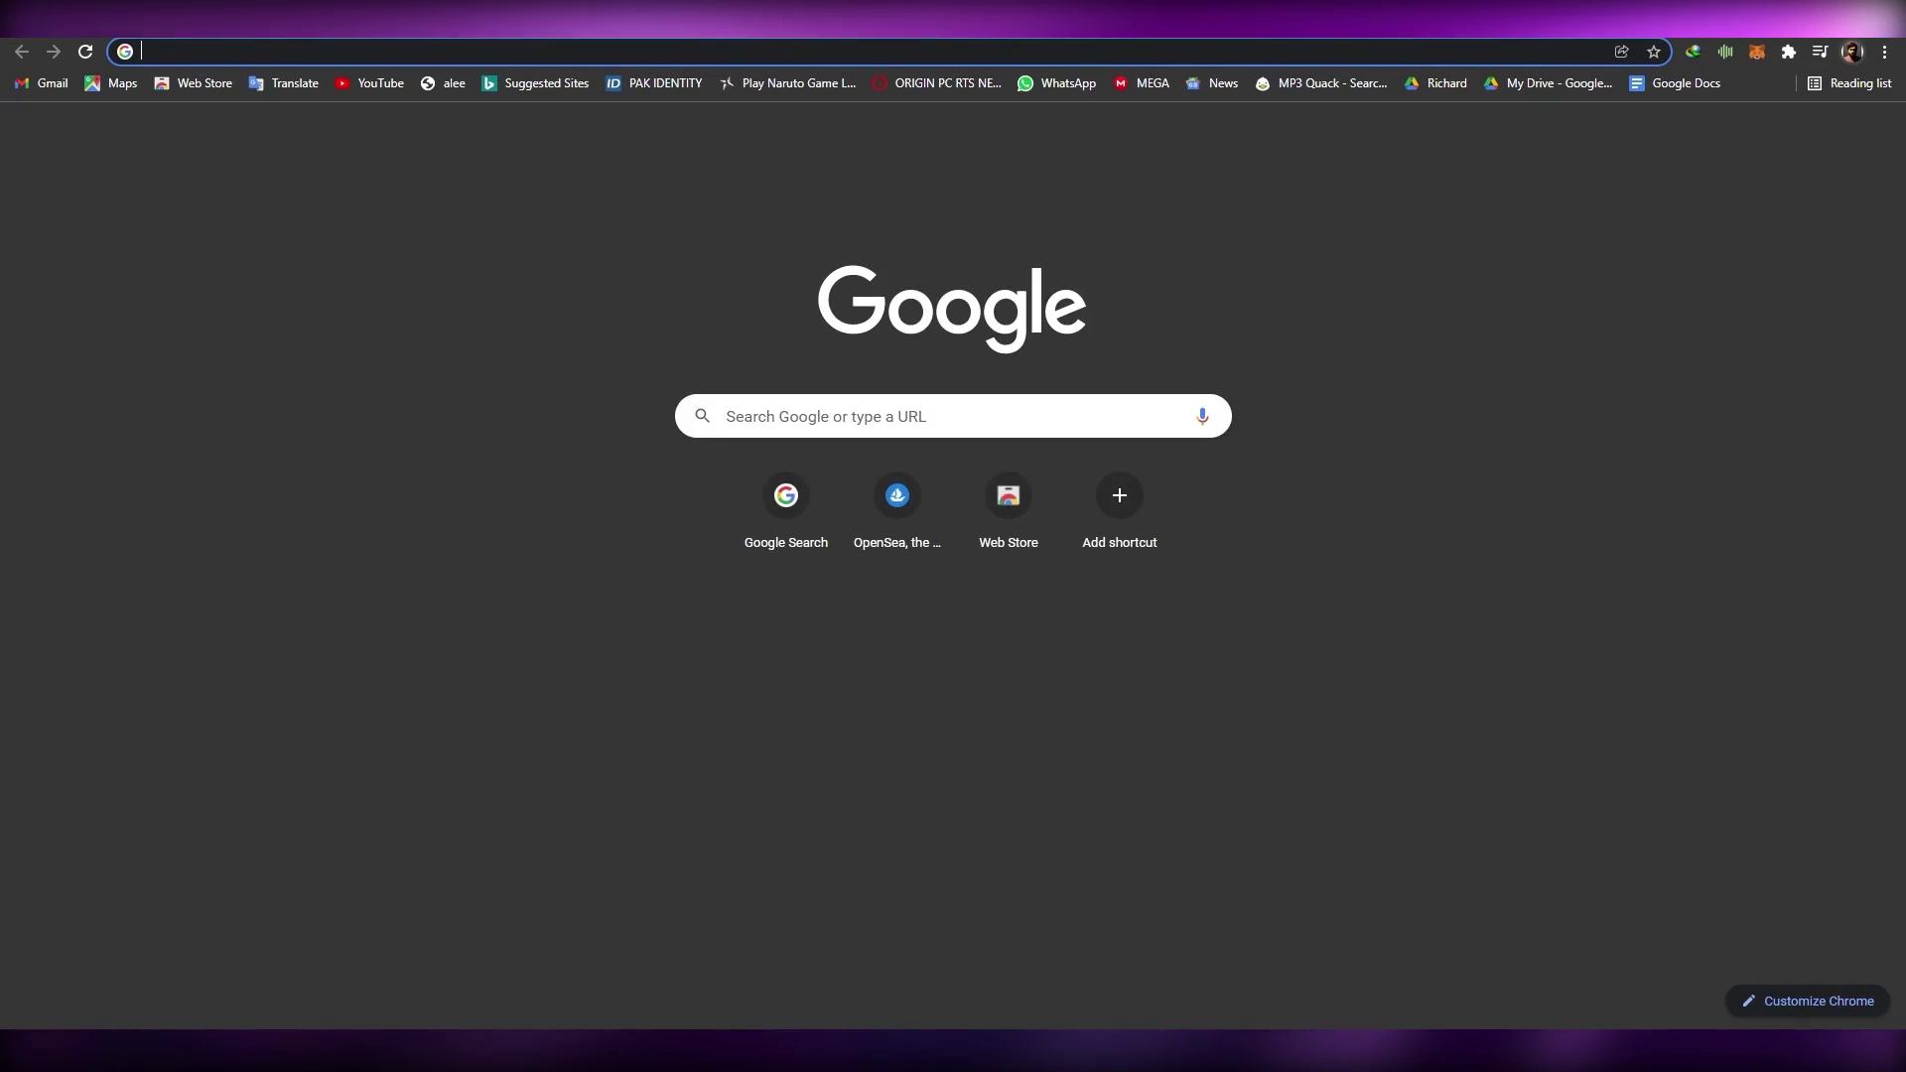
Step: Search Google for "etherscan gas tracker", open Etherscan's Ethereum Gas Tracker and examine the high estimated cost of a Uniswap Swap
text(e)
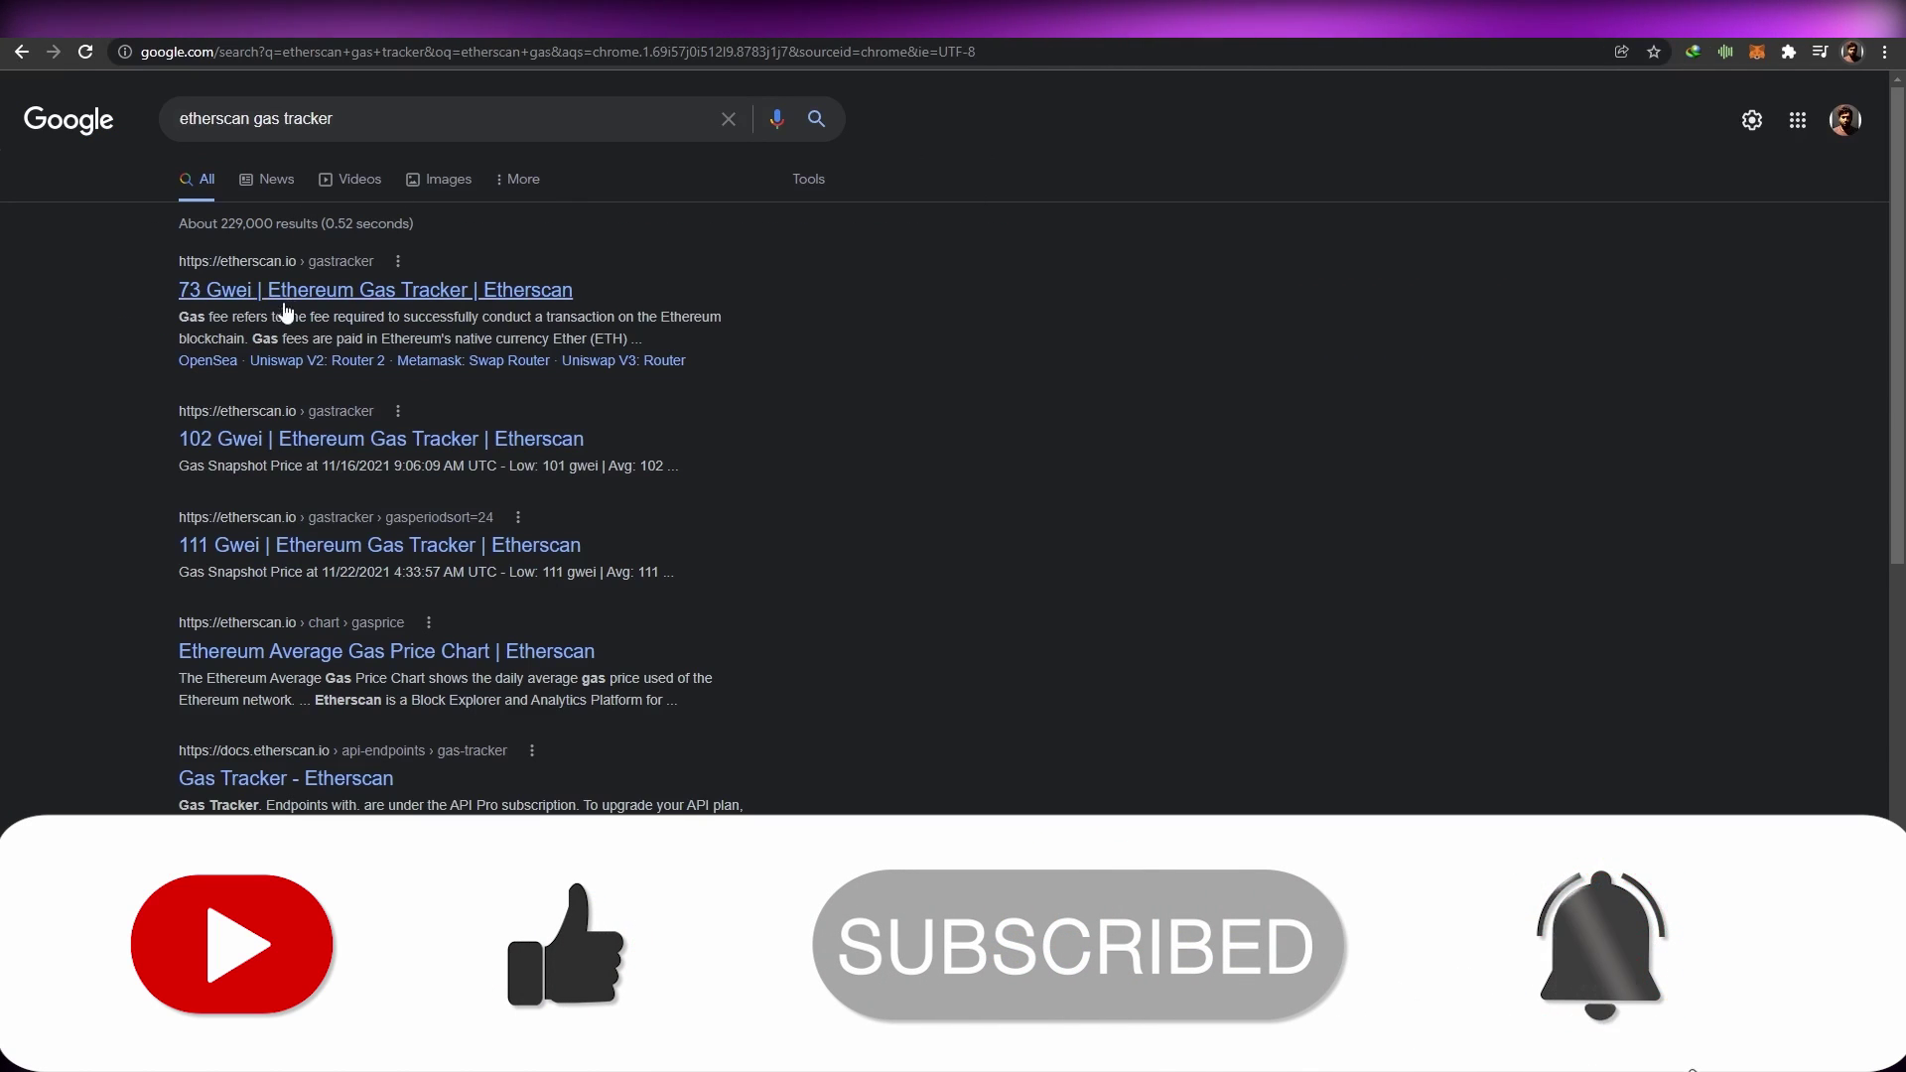
click(345, 292)
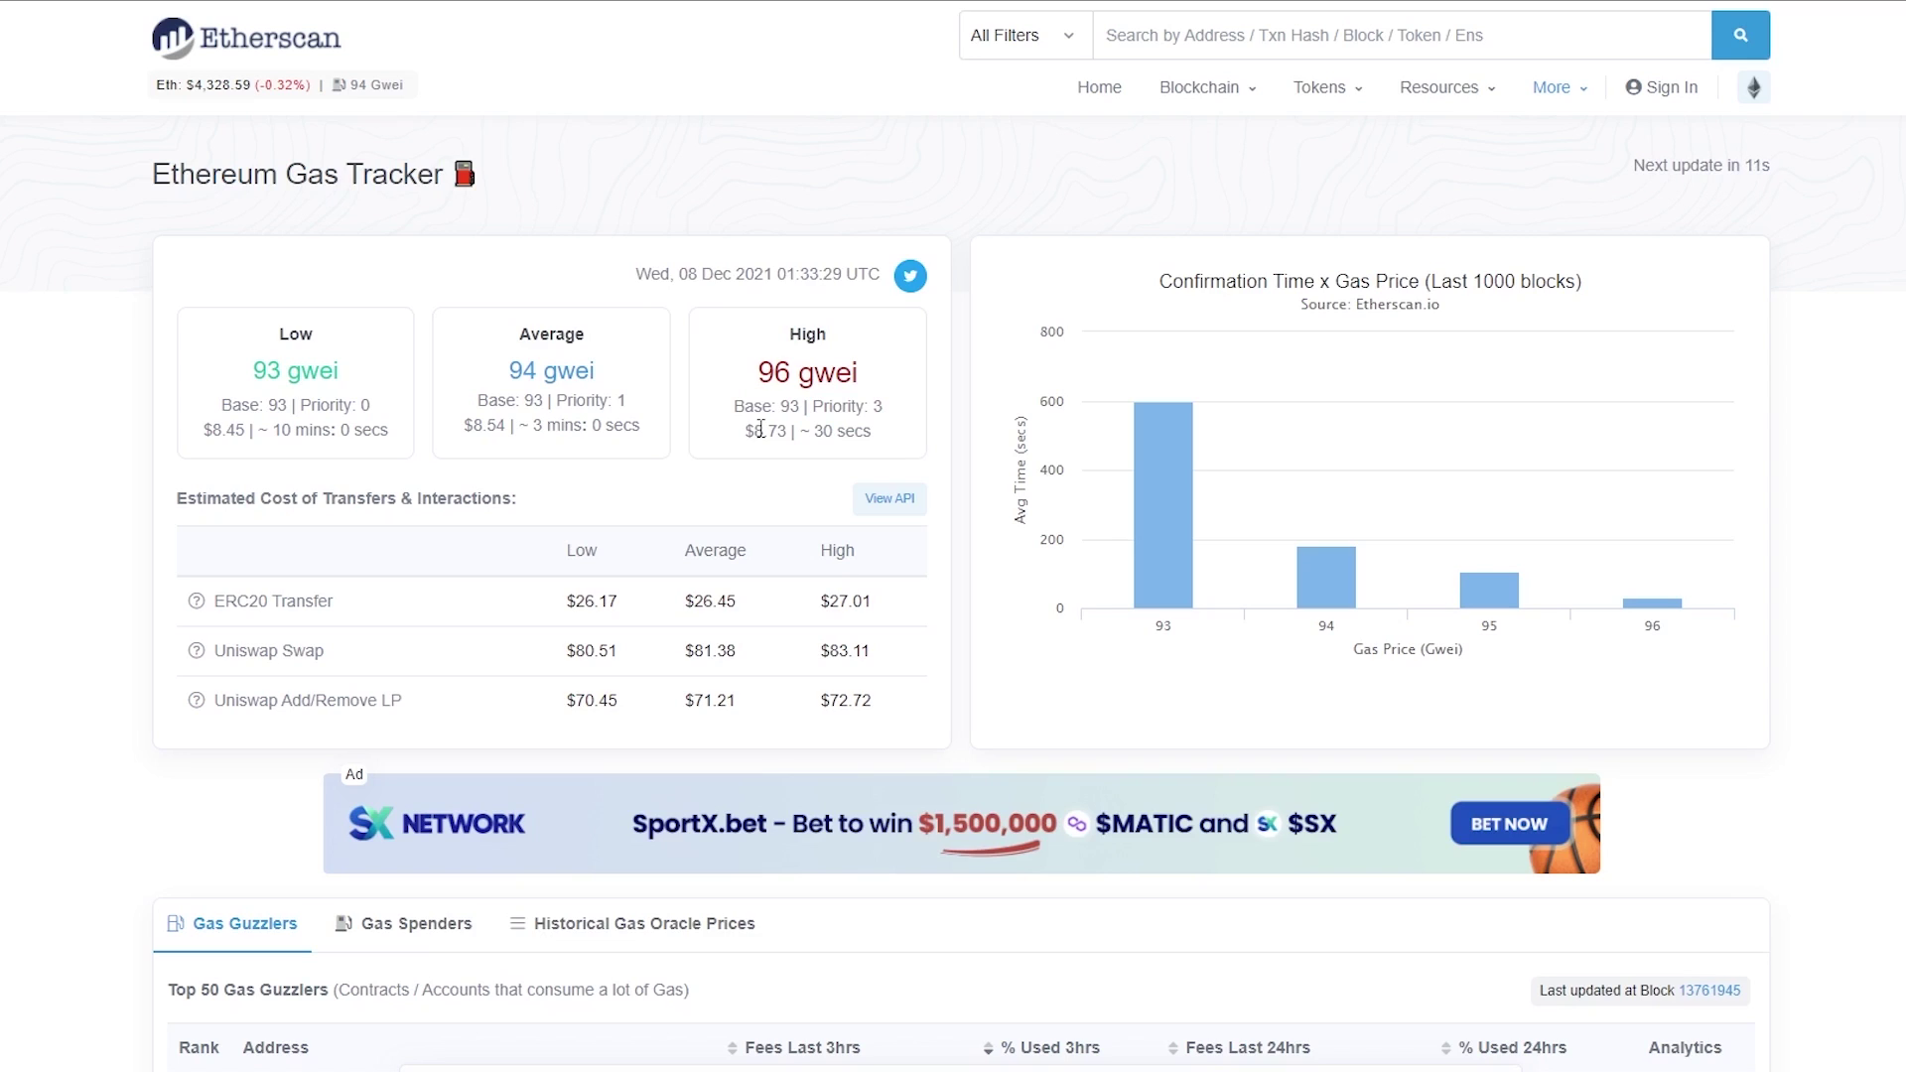
drag(820, 651, 863, 656)
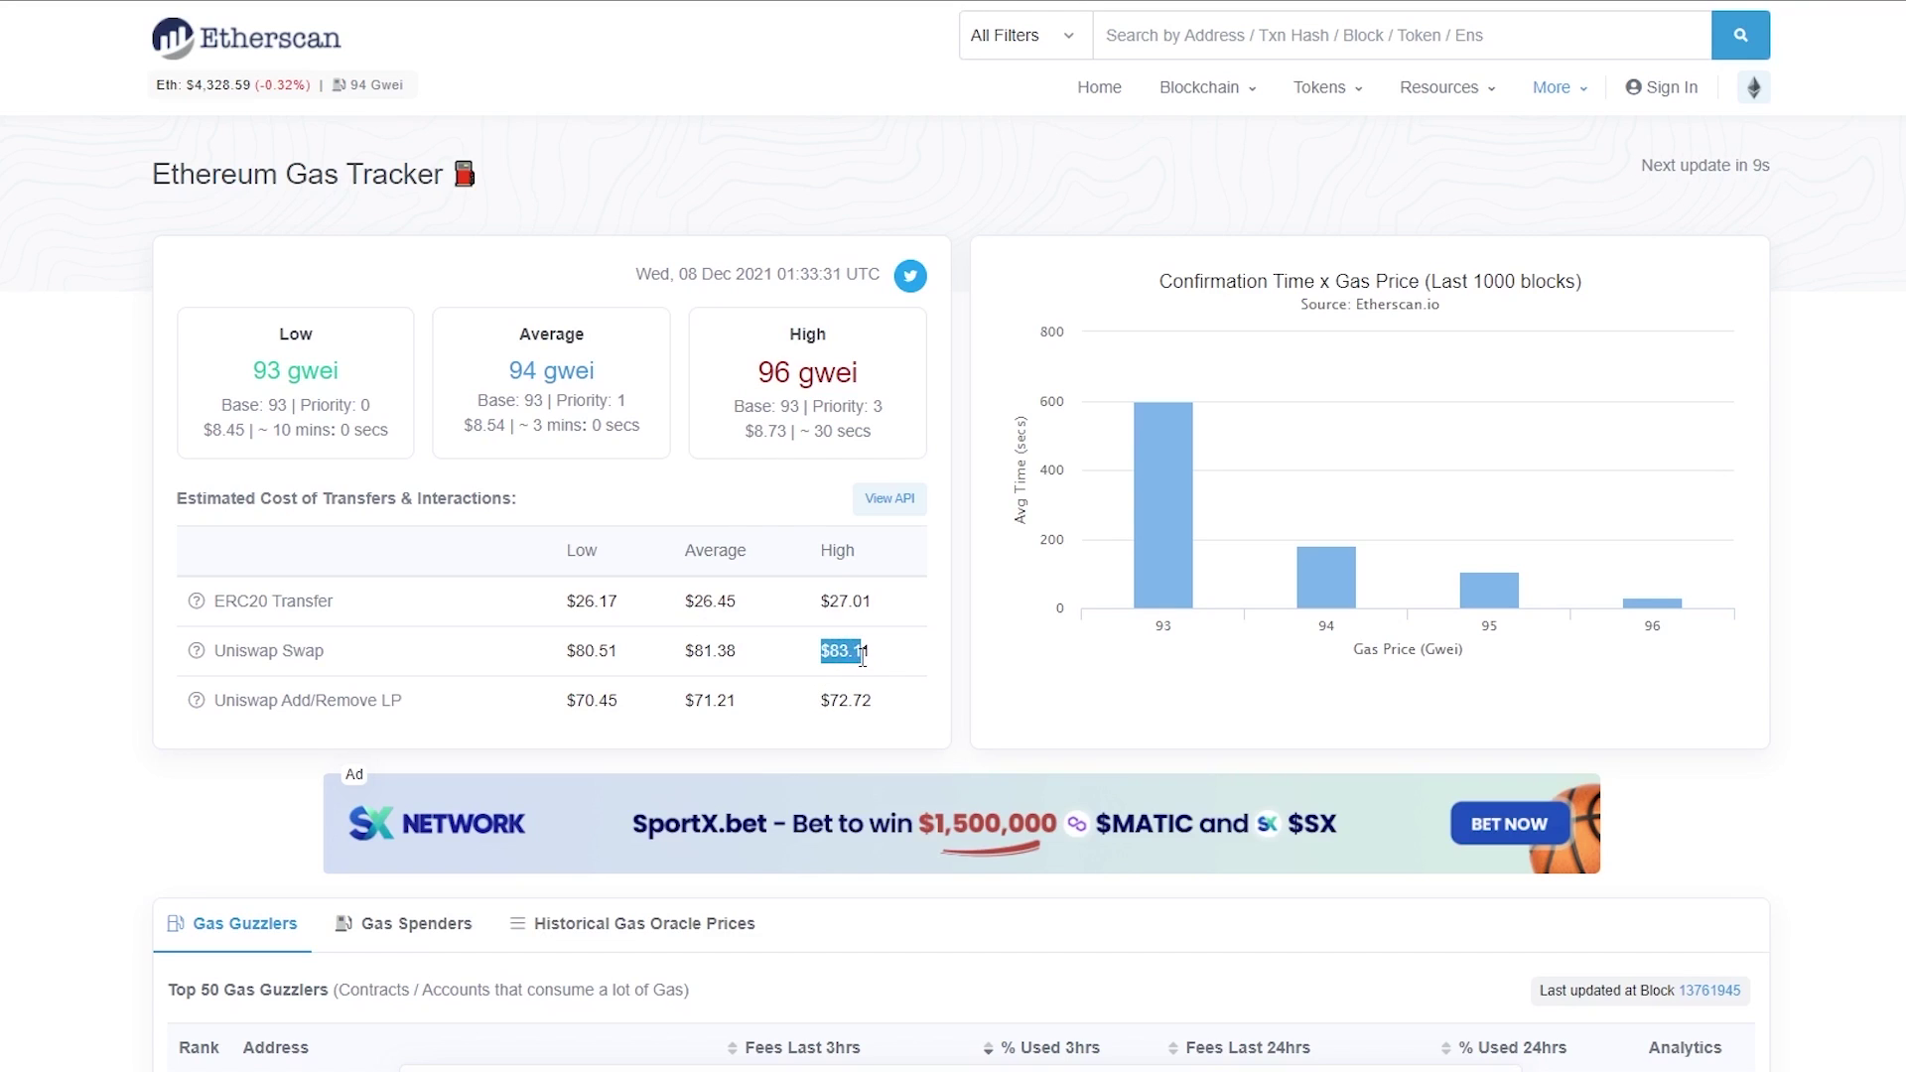
click(908, 647)
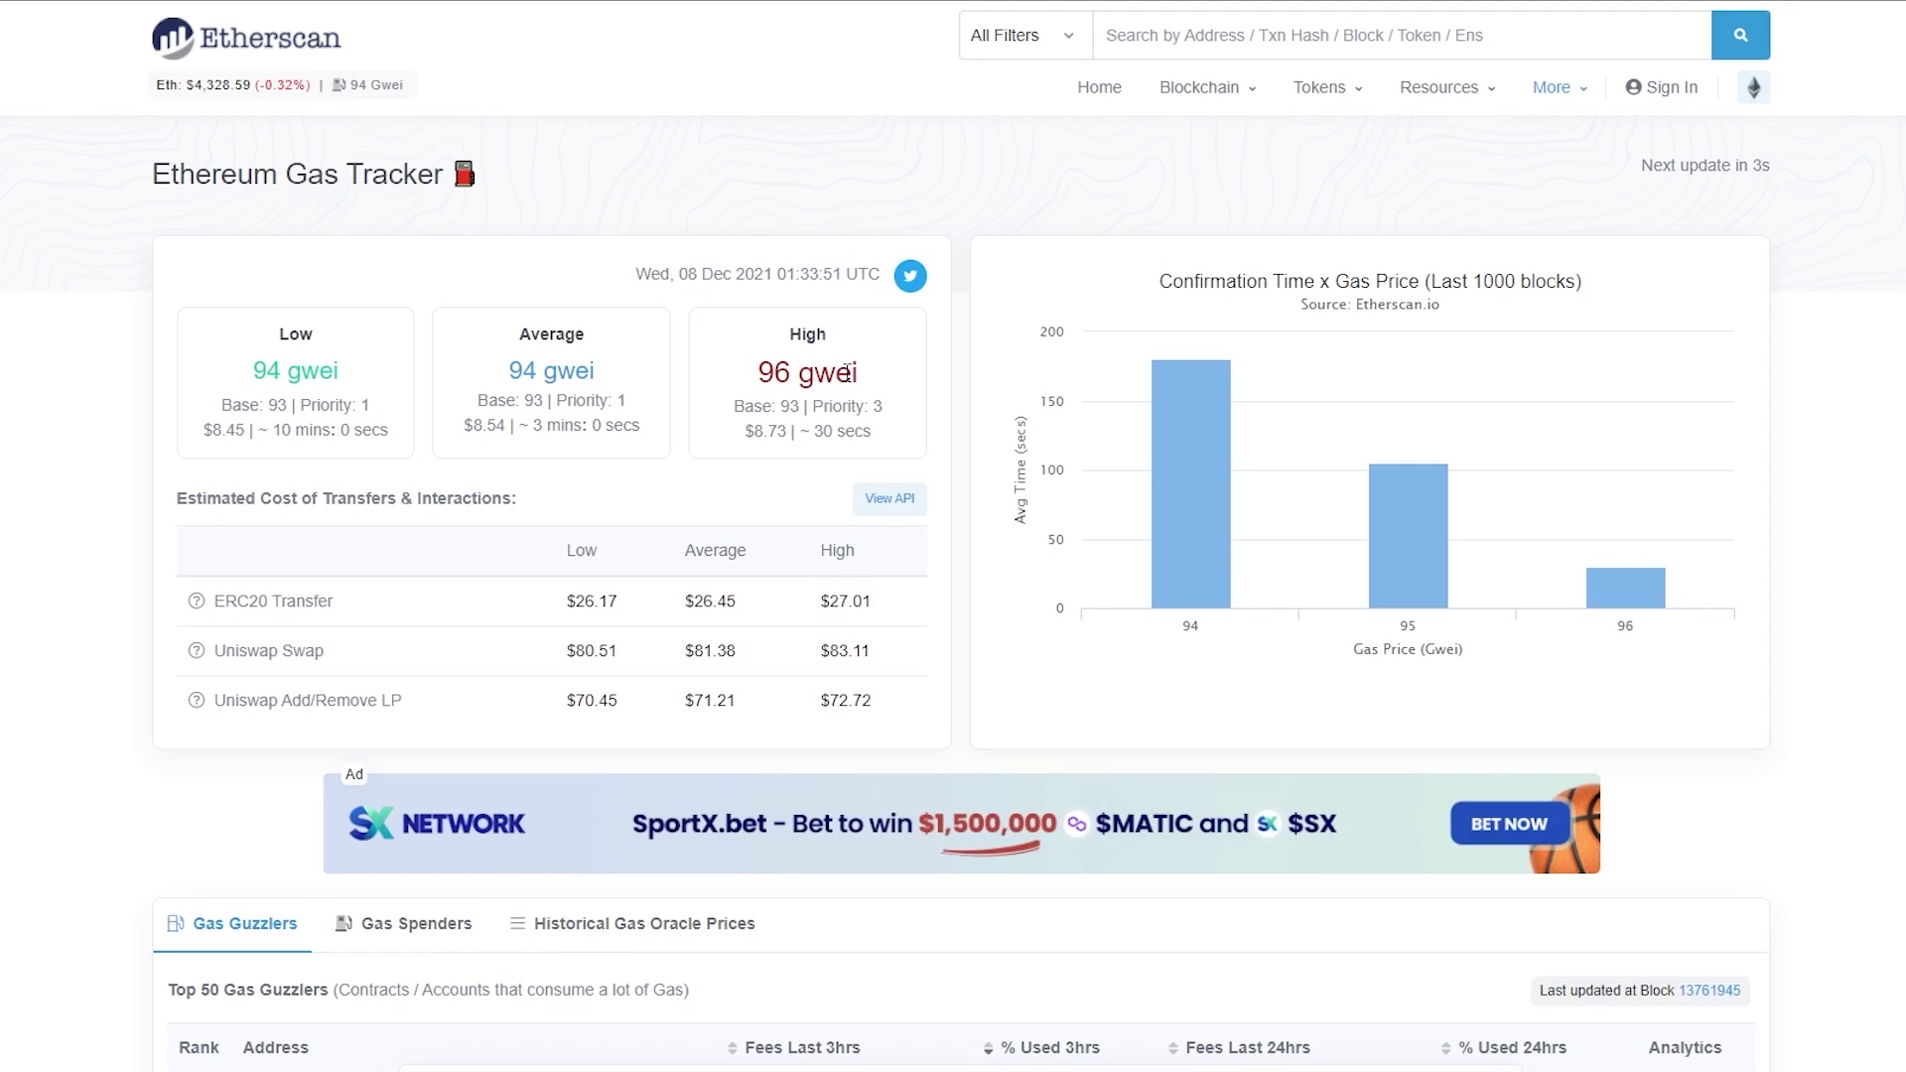
drag(831, 651, 852, 650)
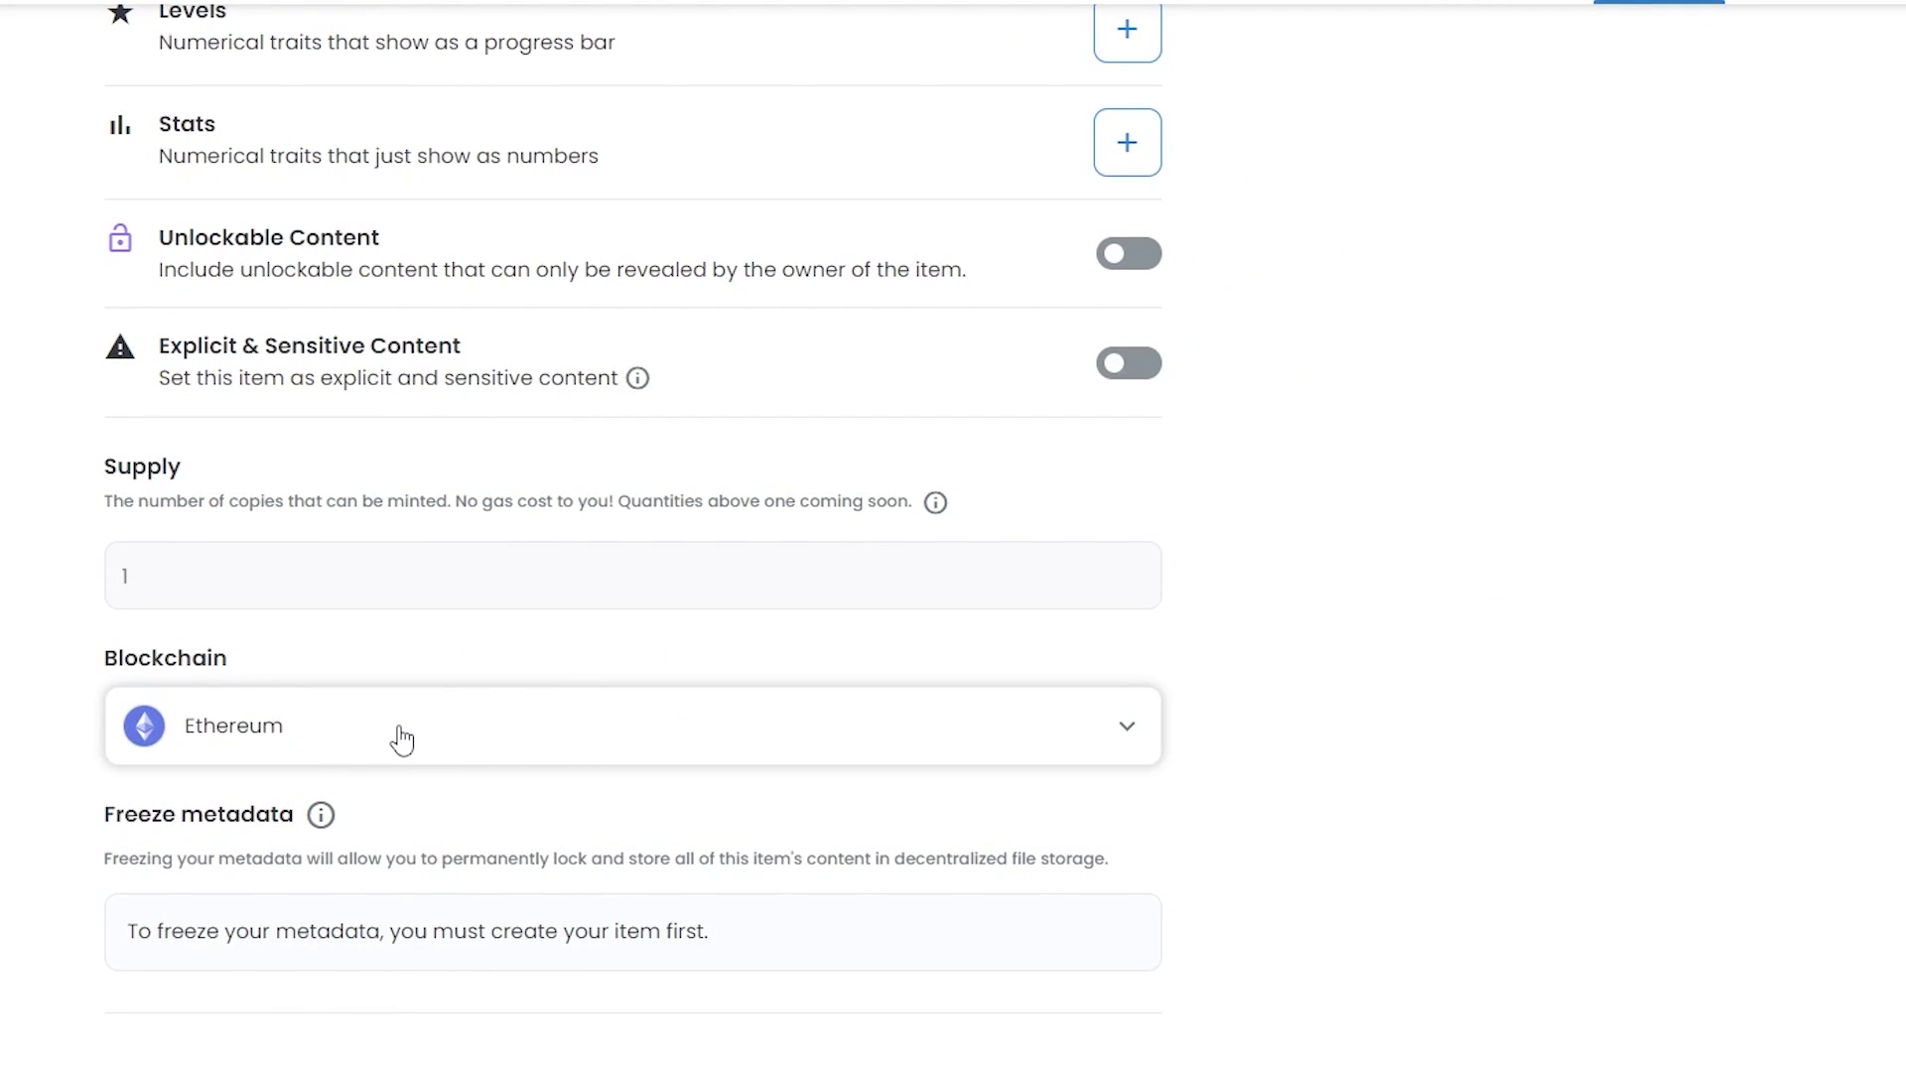
Step: Return to the OpenSea item form and set the item's blockchain to Polygon
click(407, 739)
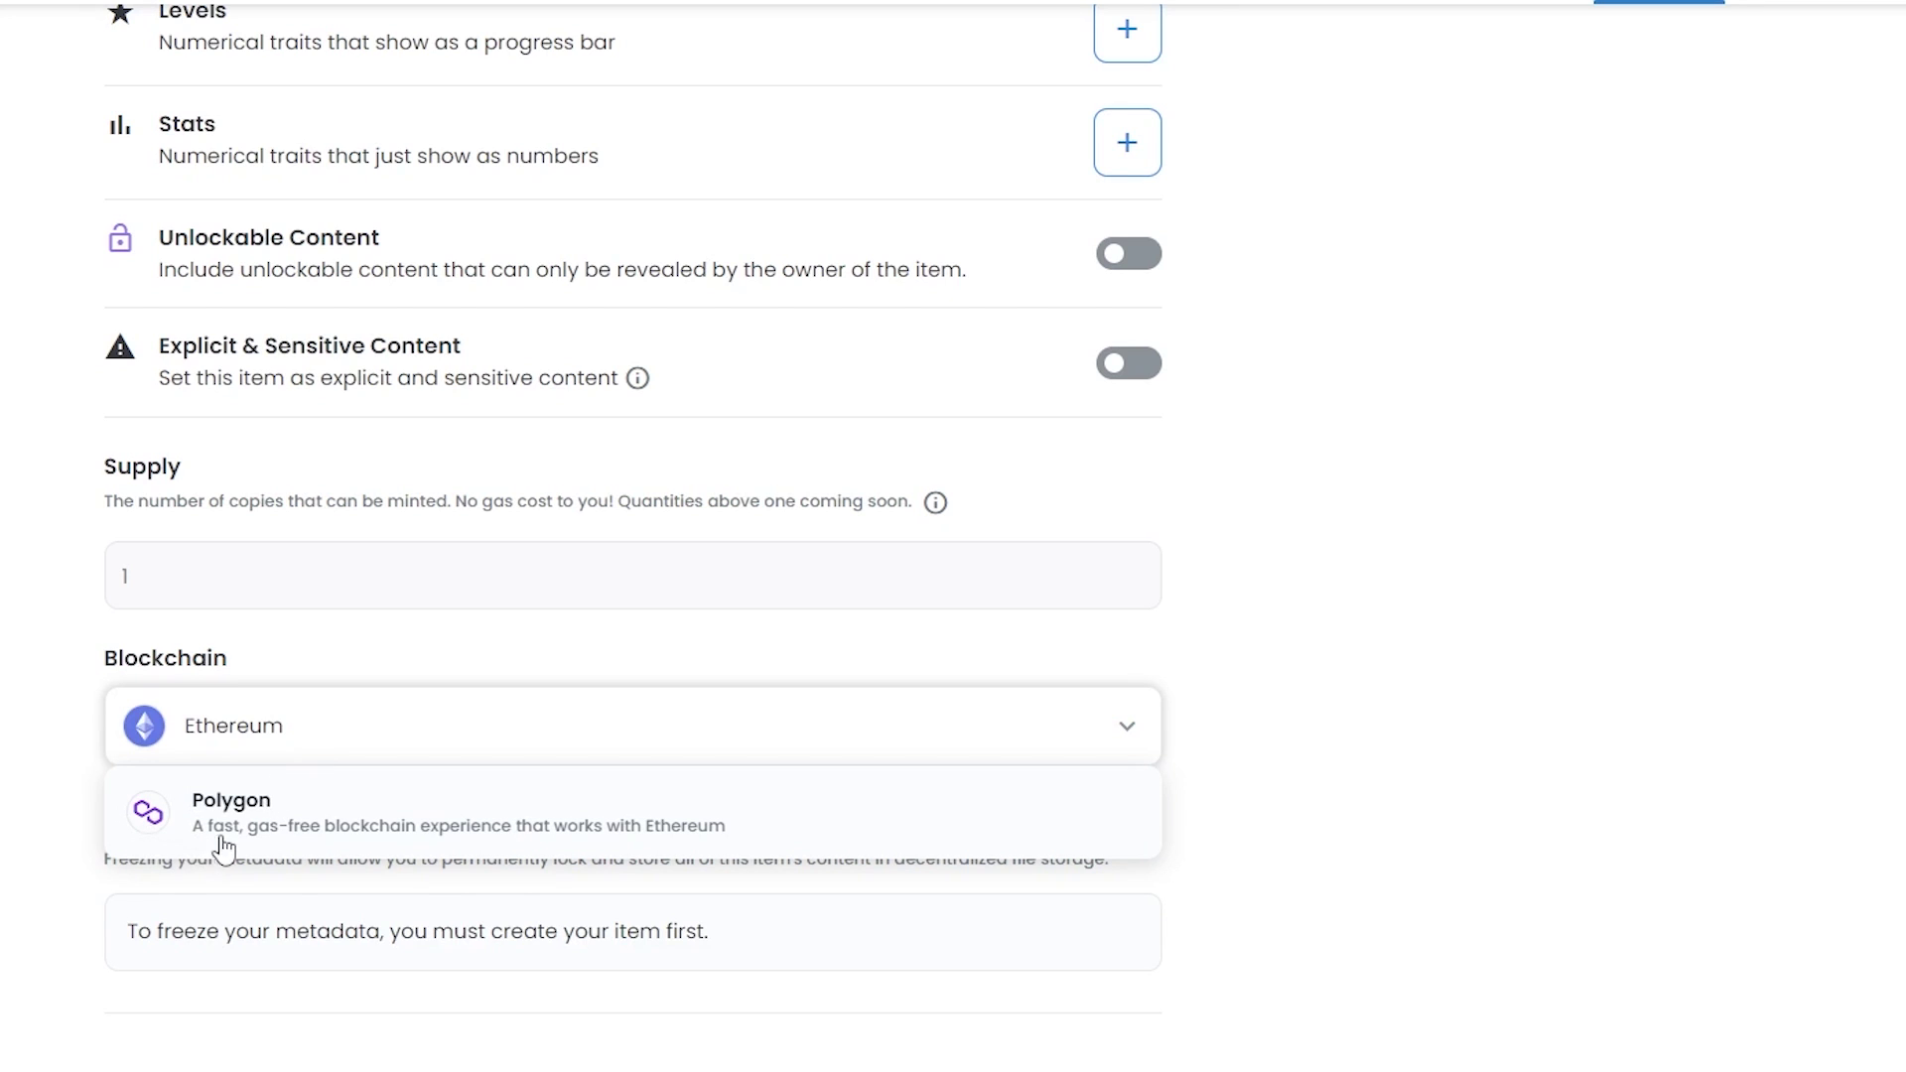
click(385, 836)
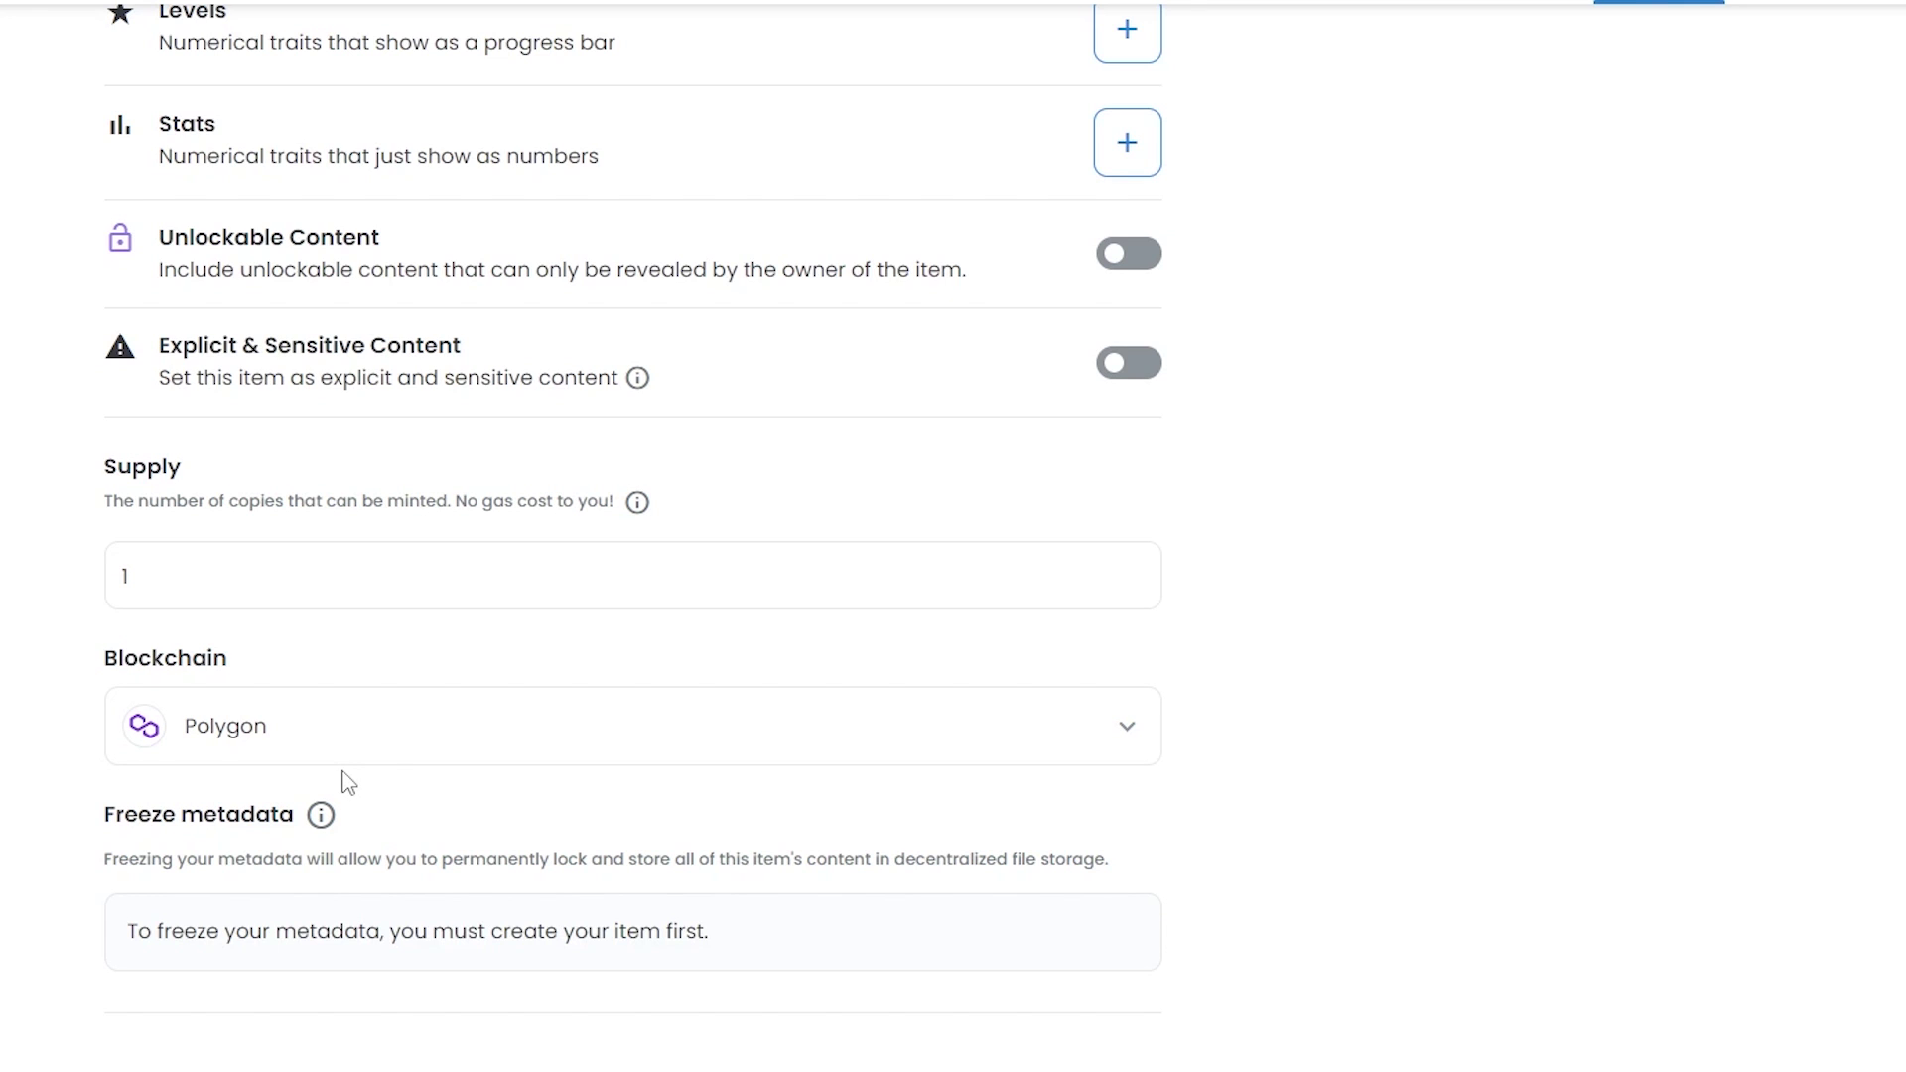
Step: Check over the completed item form, create the "all seeing eye" item and dismiss the creation confirmation
scroll(59, 955, up, 10)
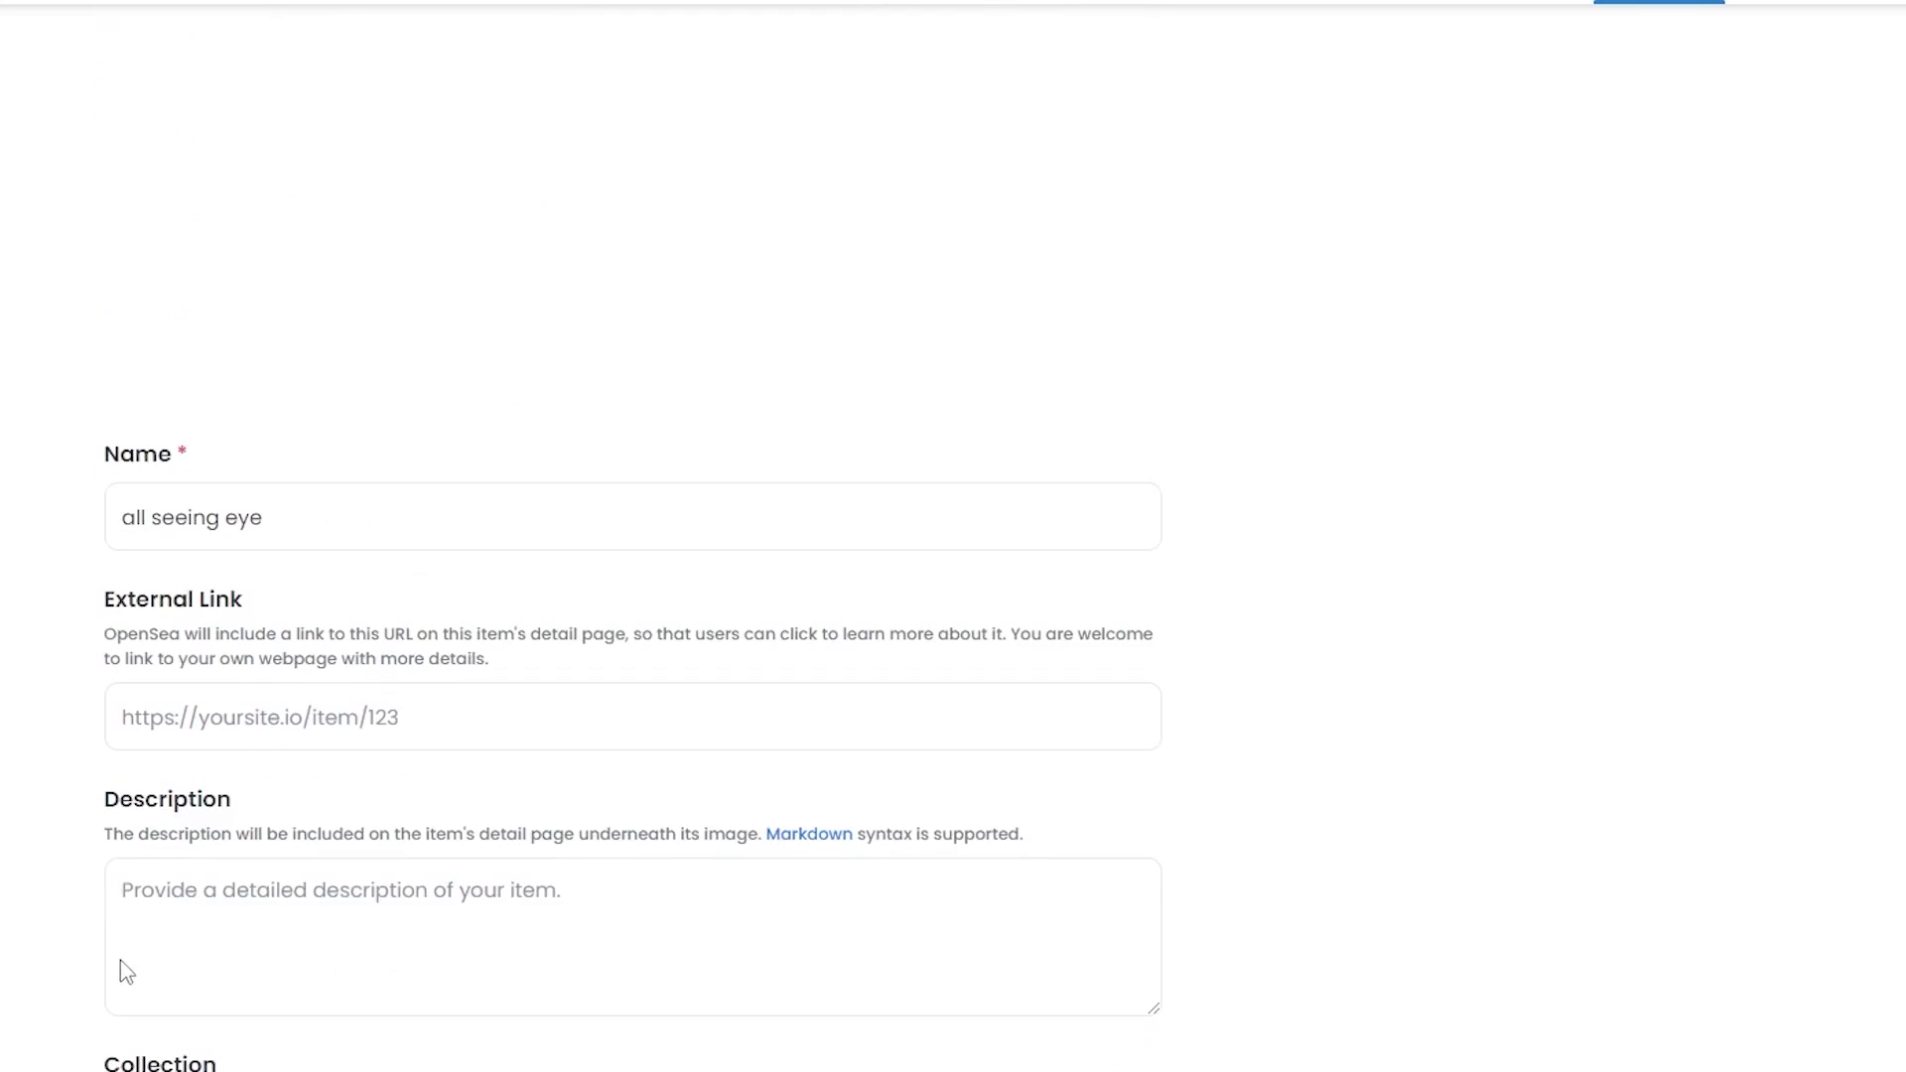
scroll(127, 972, down, 7)
scroll(129, 943, up, 4)
scroll(140, 860, down, 12)
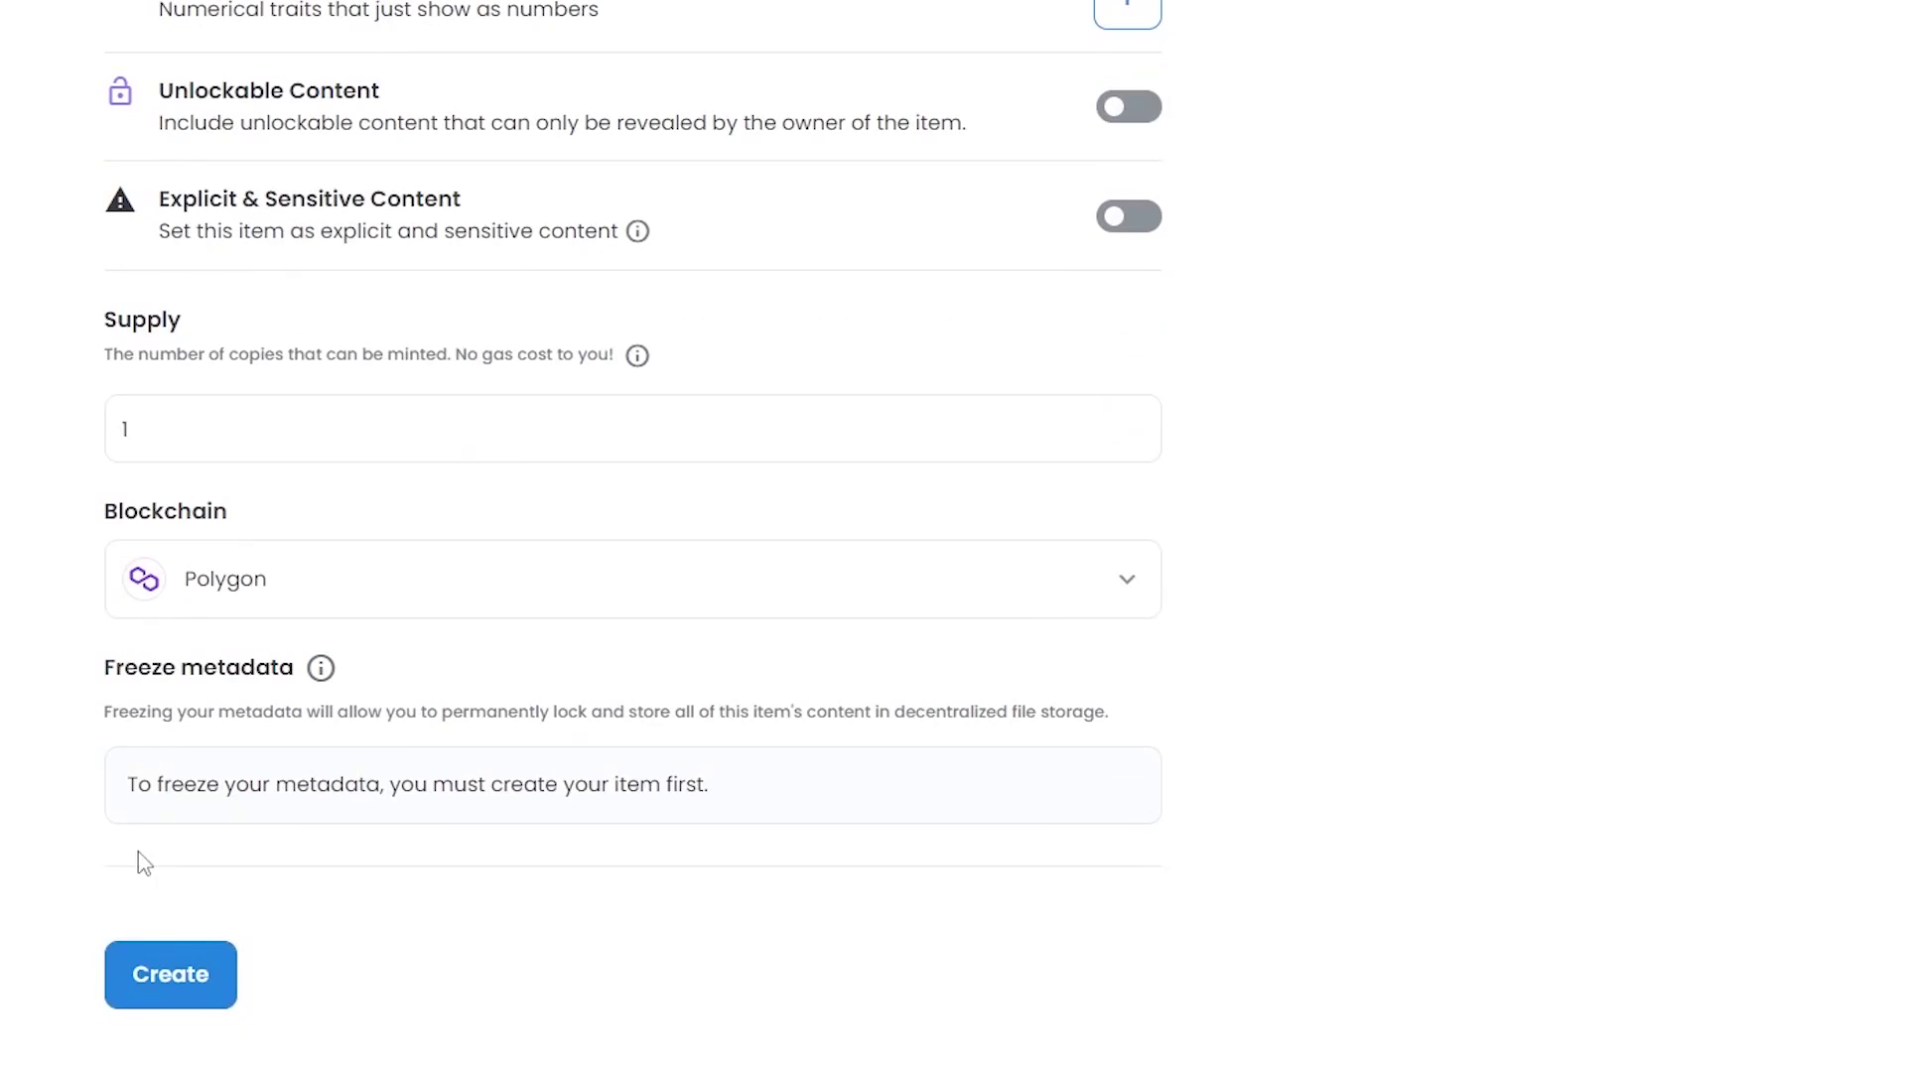
click(169, 978)
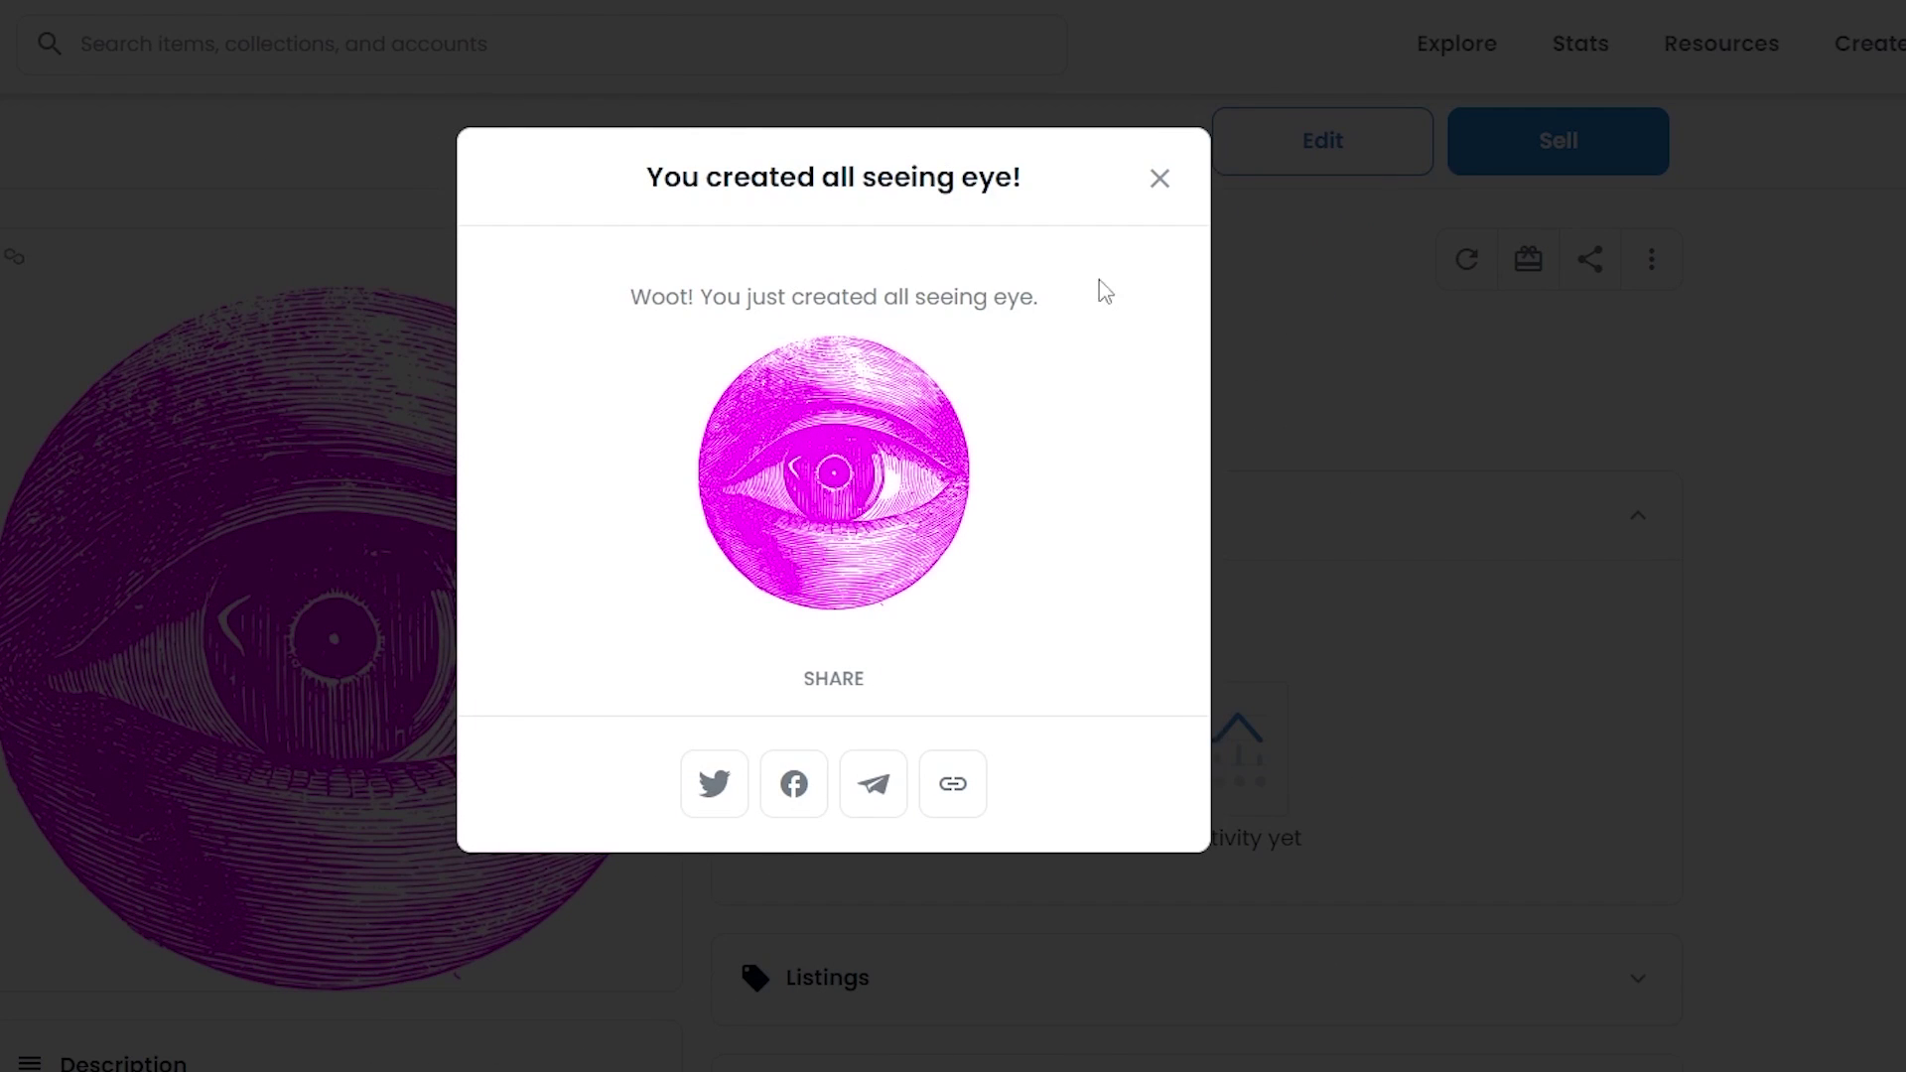
click(1158, 181)
Step: Examine the new item's page, including its price history, listings, offers, description and item activity
scroll(960, 589, down, 2)
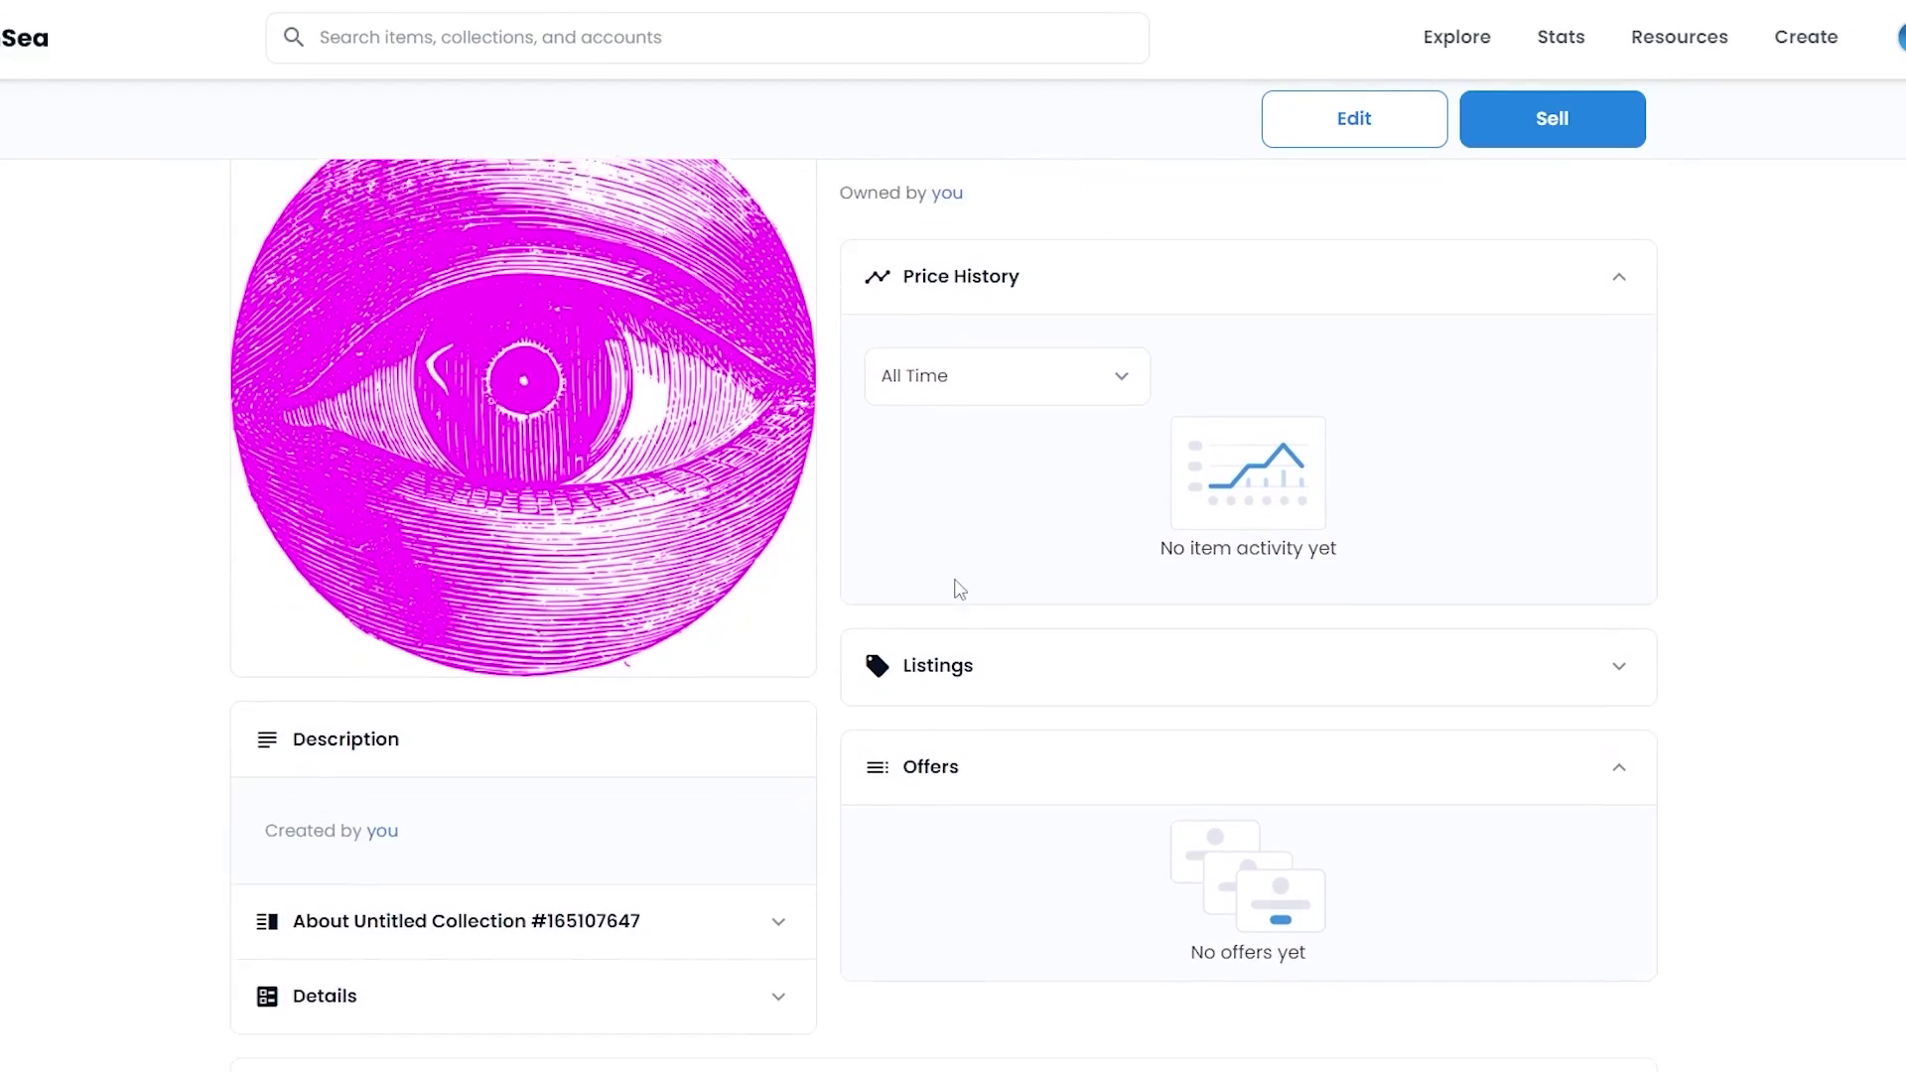
scroll(968, 594, up, 1)
scroll(983, 512, down, 1)
scroll(1110, 546, up, 1)
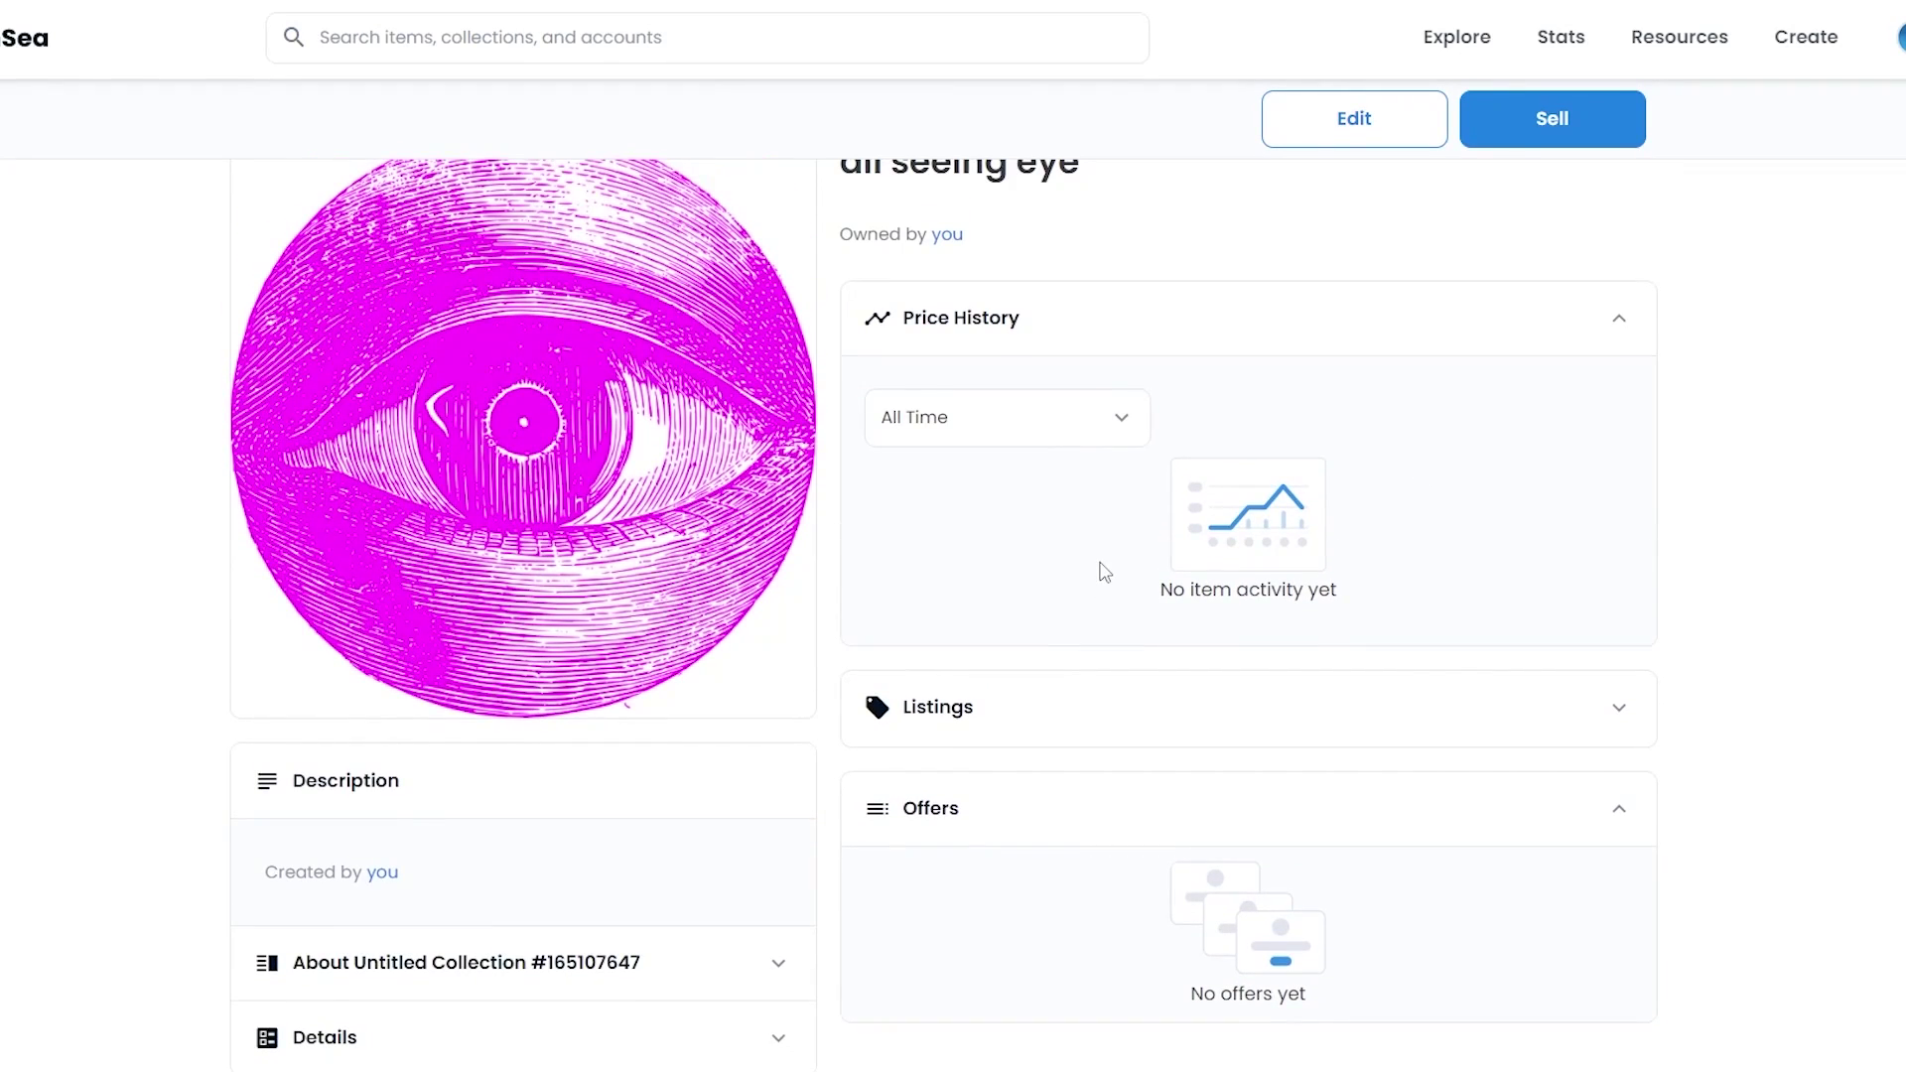
scroll(1404, 374, up, 1)
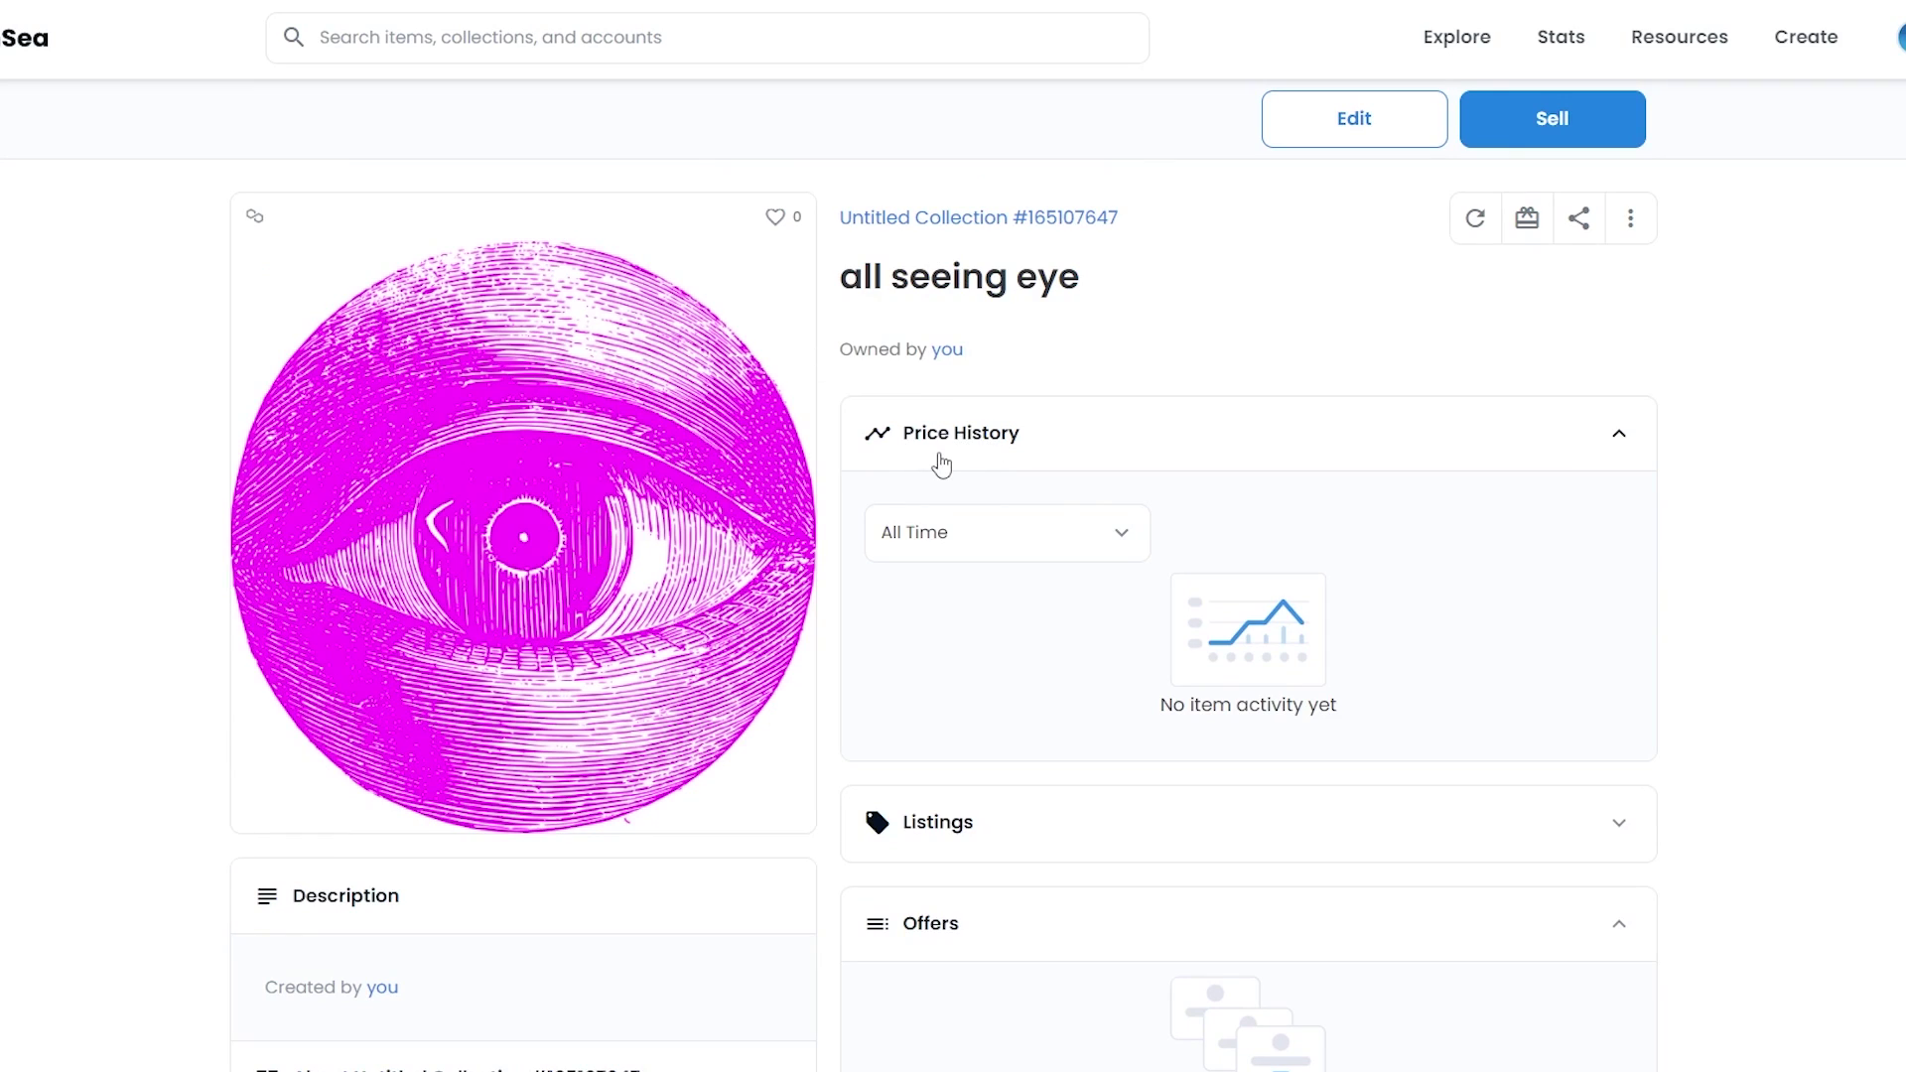
scroll(1162, 600, down, 4)
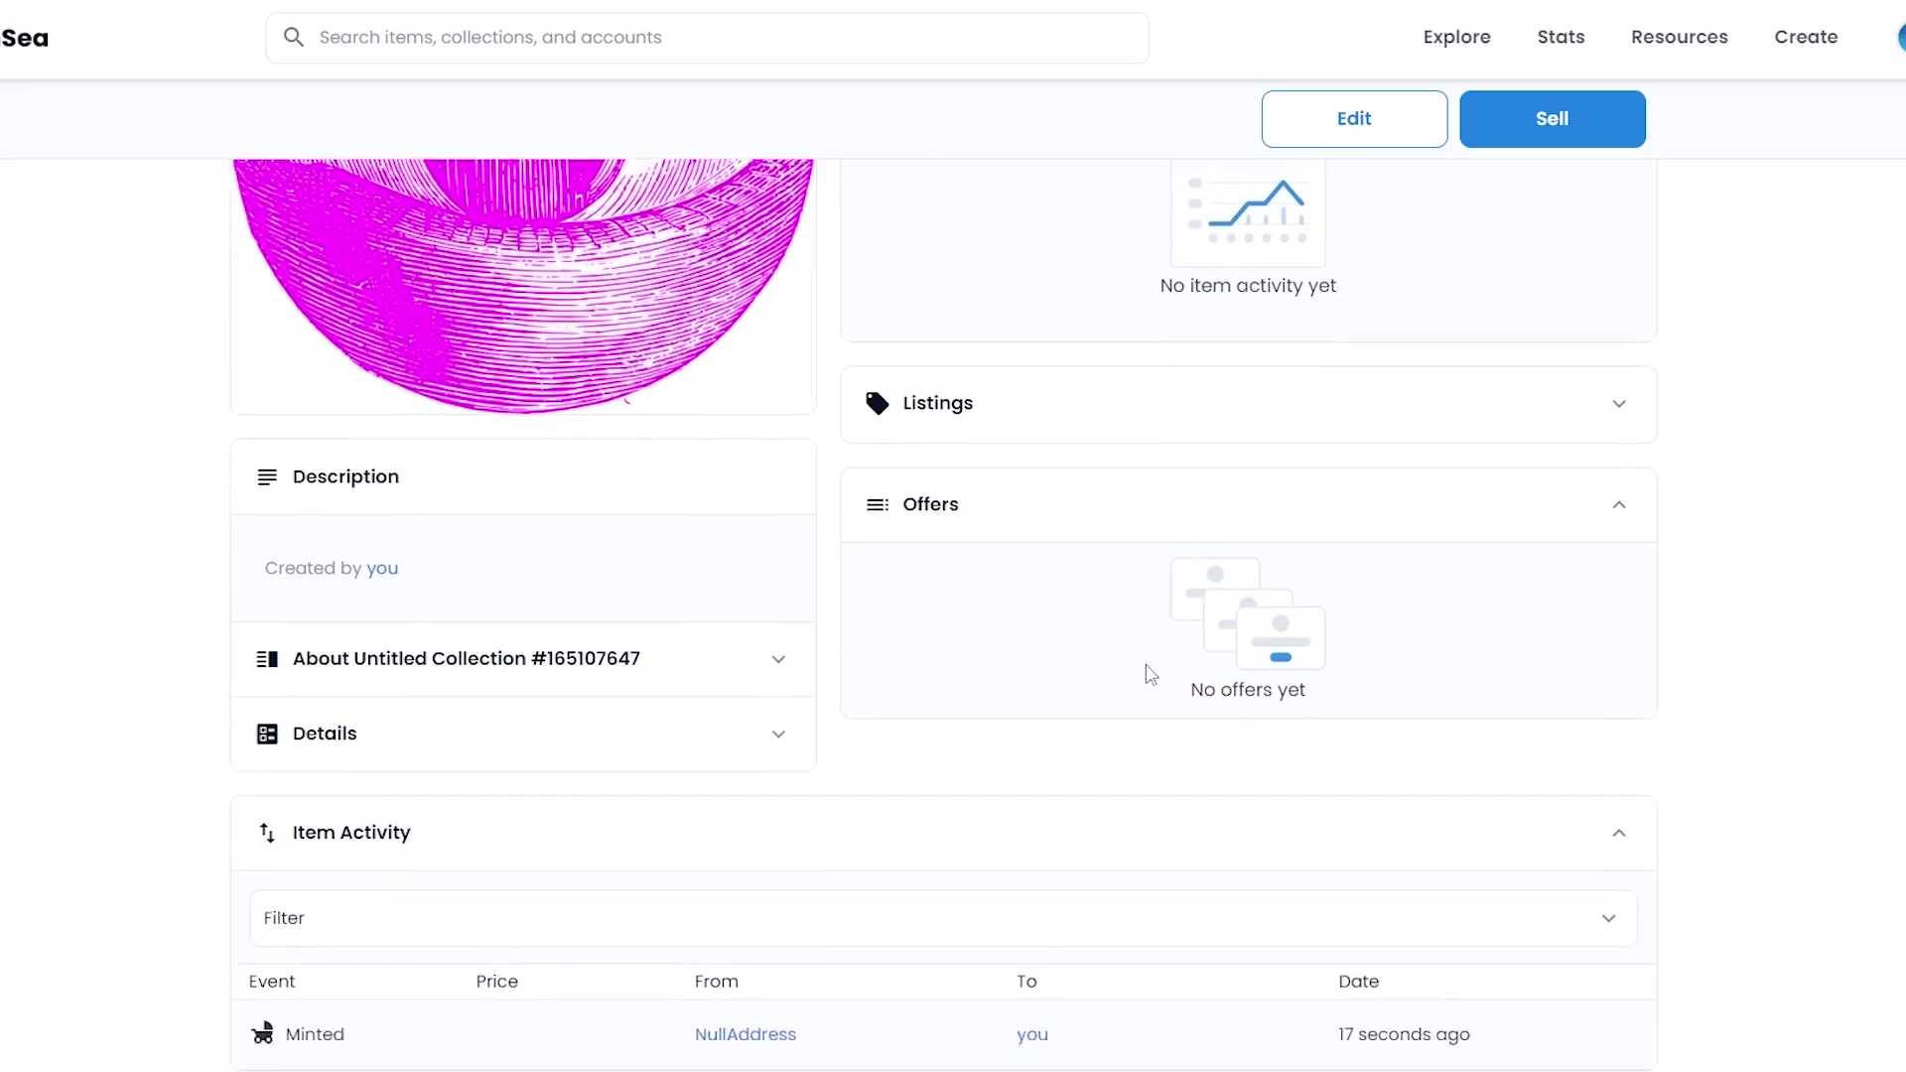
scroll(1337, 630, down, 5)
scroll(1333, 629, up, 9)
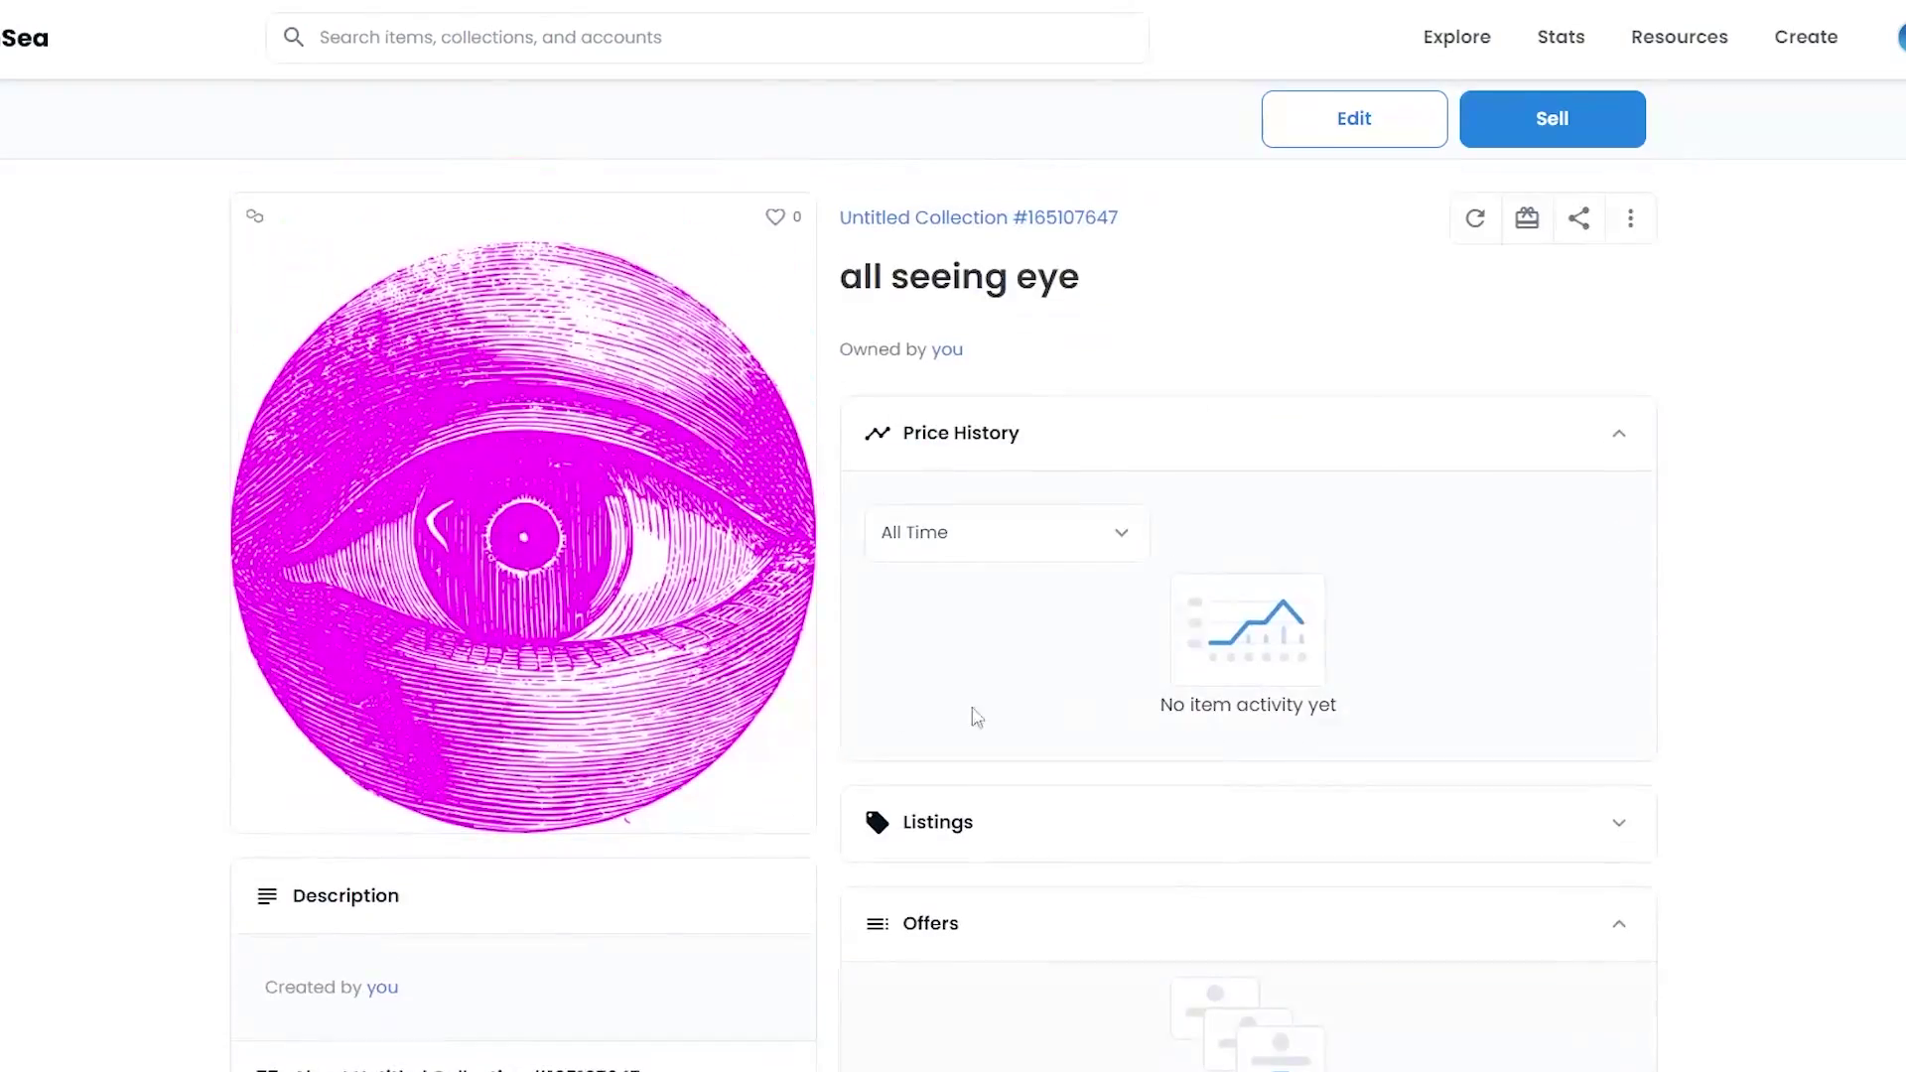
scroll(976, 717, down, 2)
scroll(698, 588, up, 2)
Step: Start a sale listing for the "all seeing eye" item and set its price to 0.001 ETH
click(1516, 134)
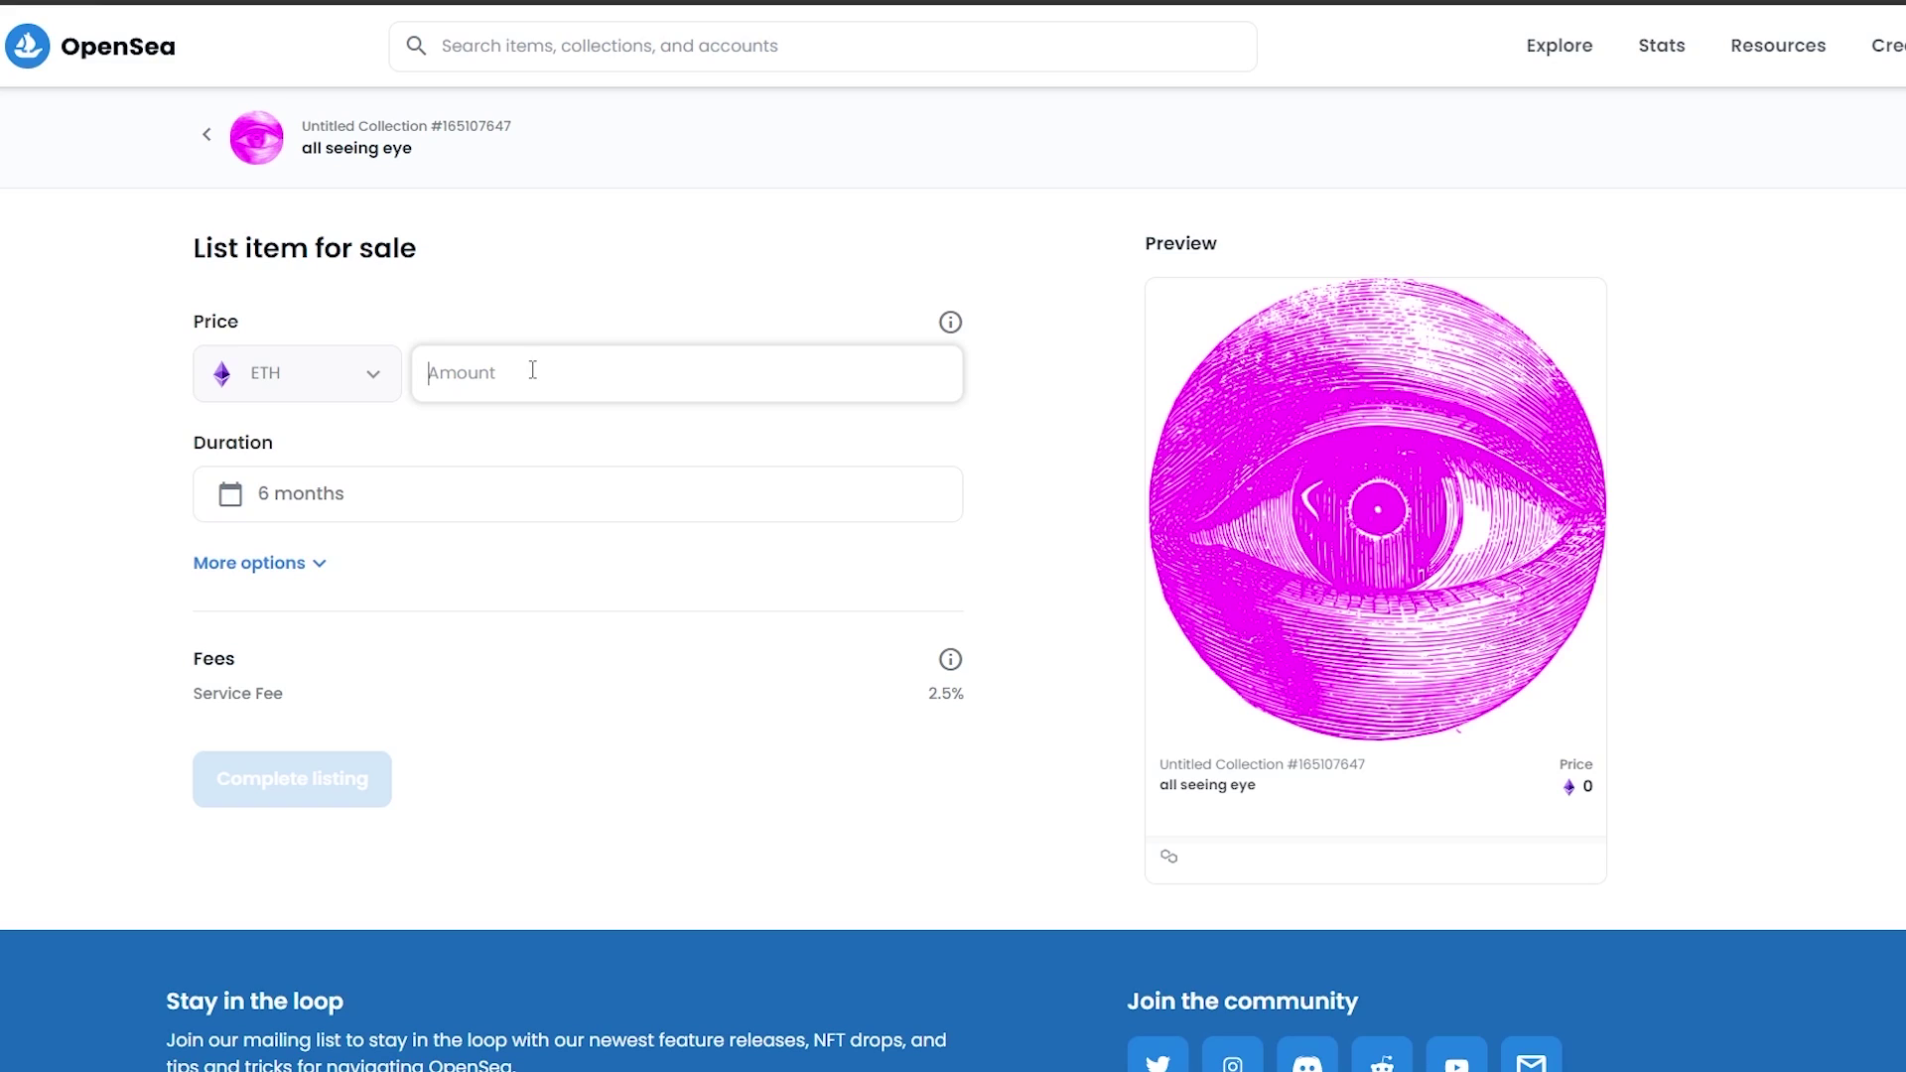
click(533, 370)
text(0.001)
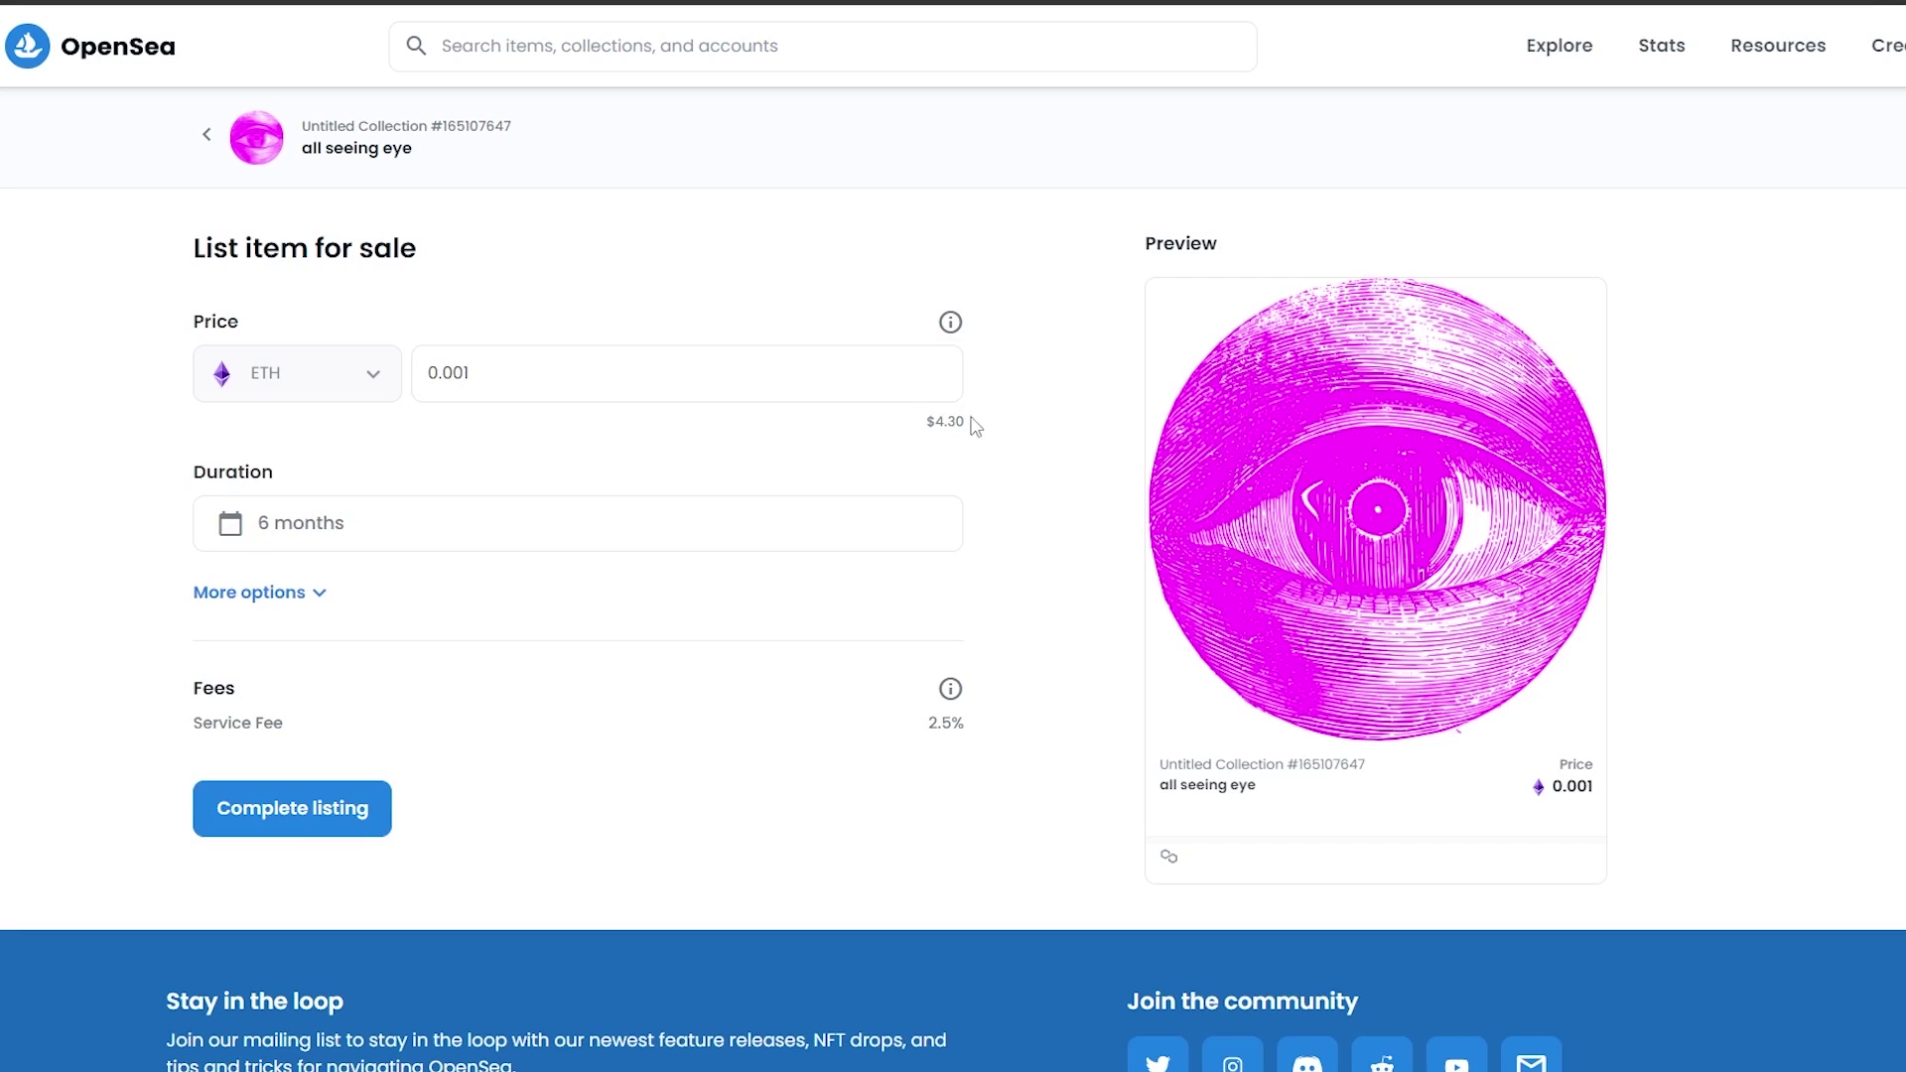
Step: Set the listing's duration to 1 week
scroll(425, 468, down, 1)
click(358, 417)
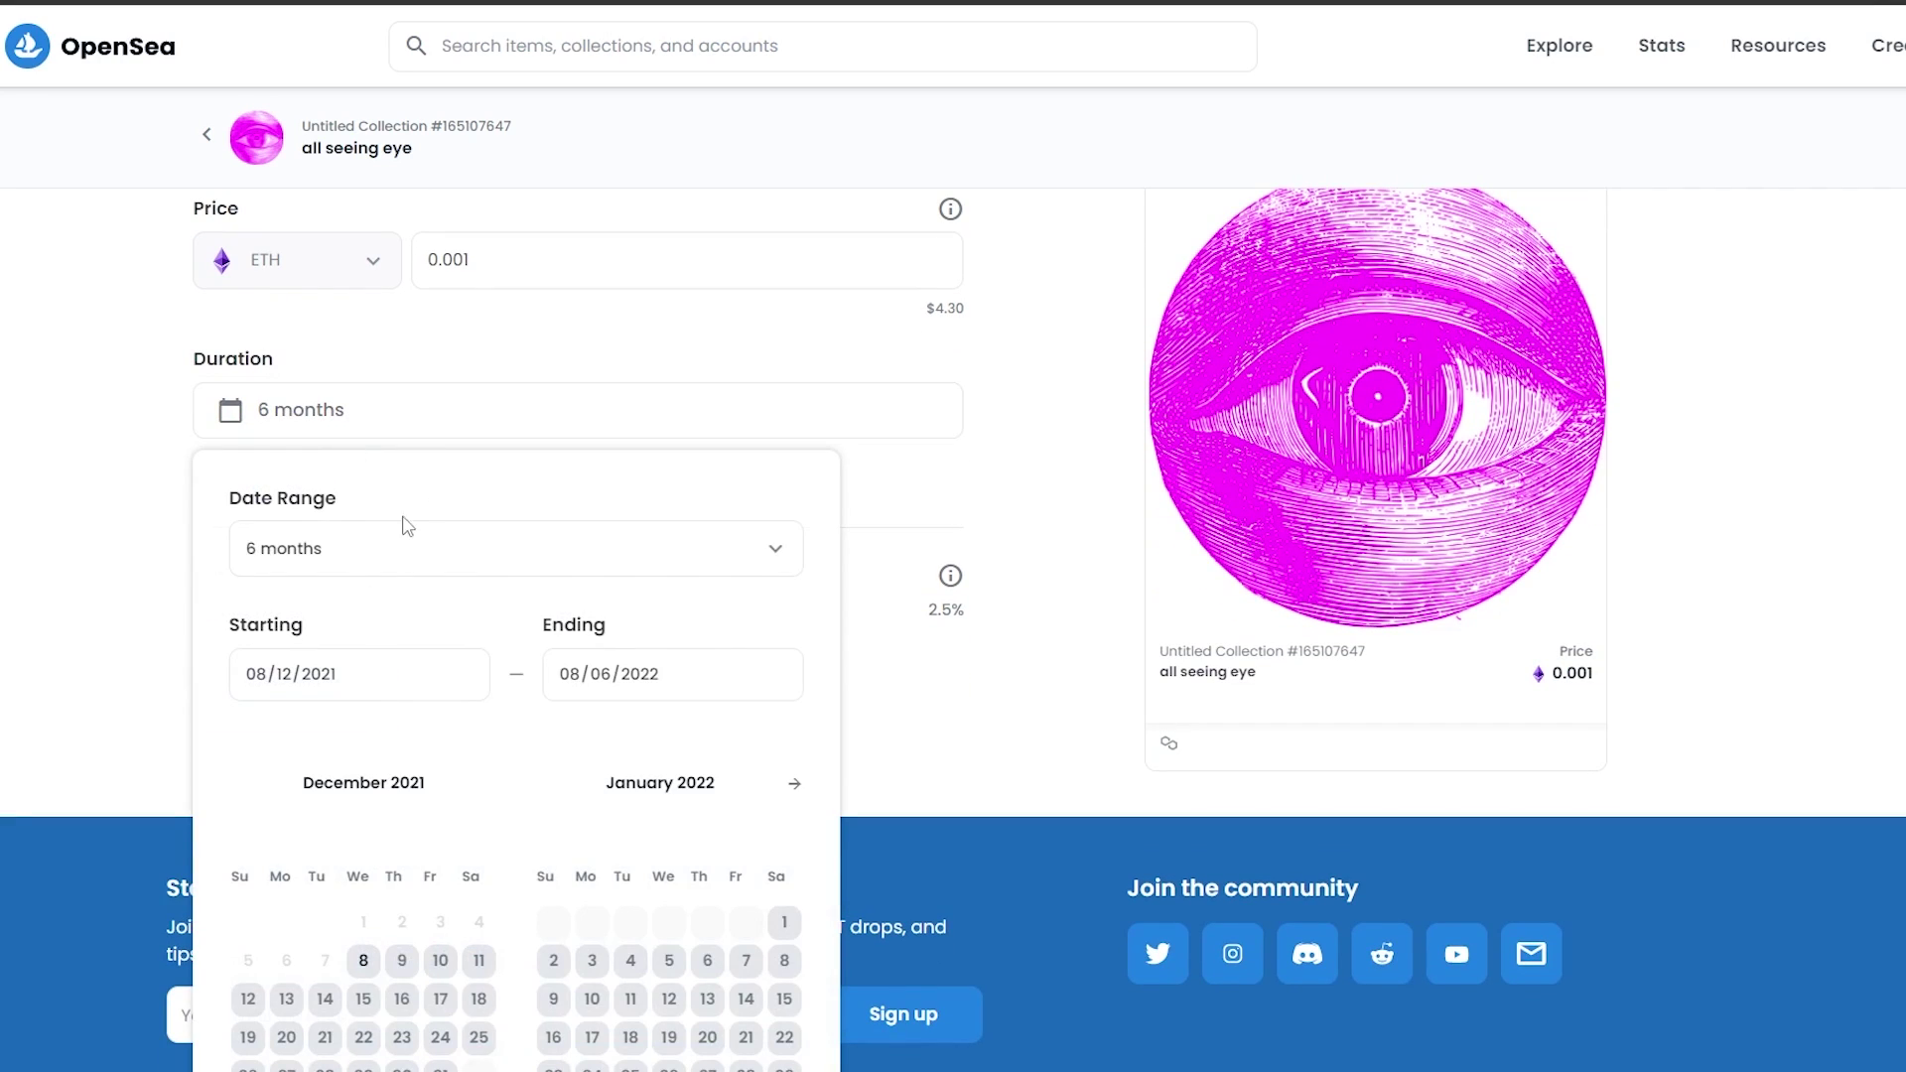
click(380, 542)
click(313, 666)
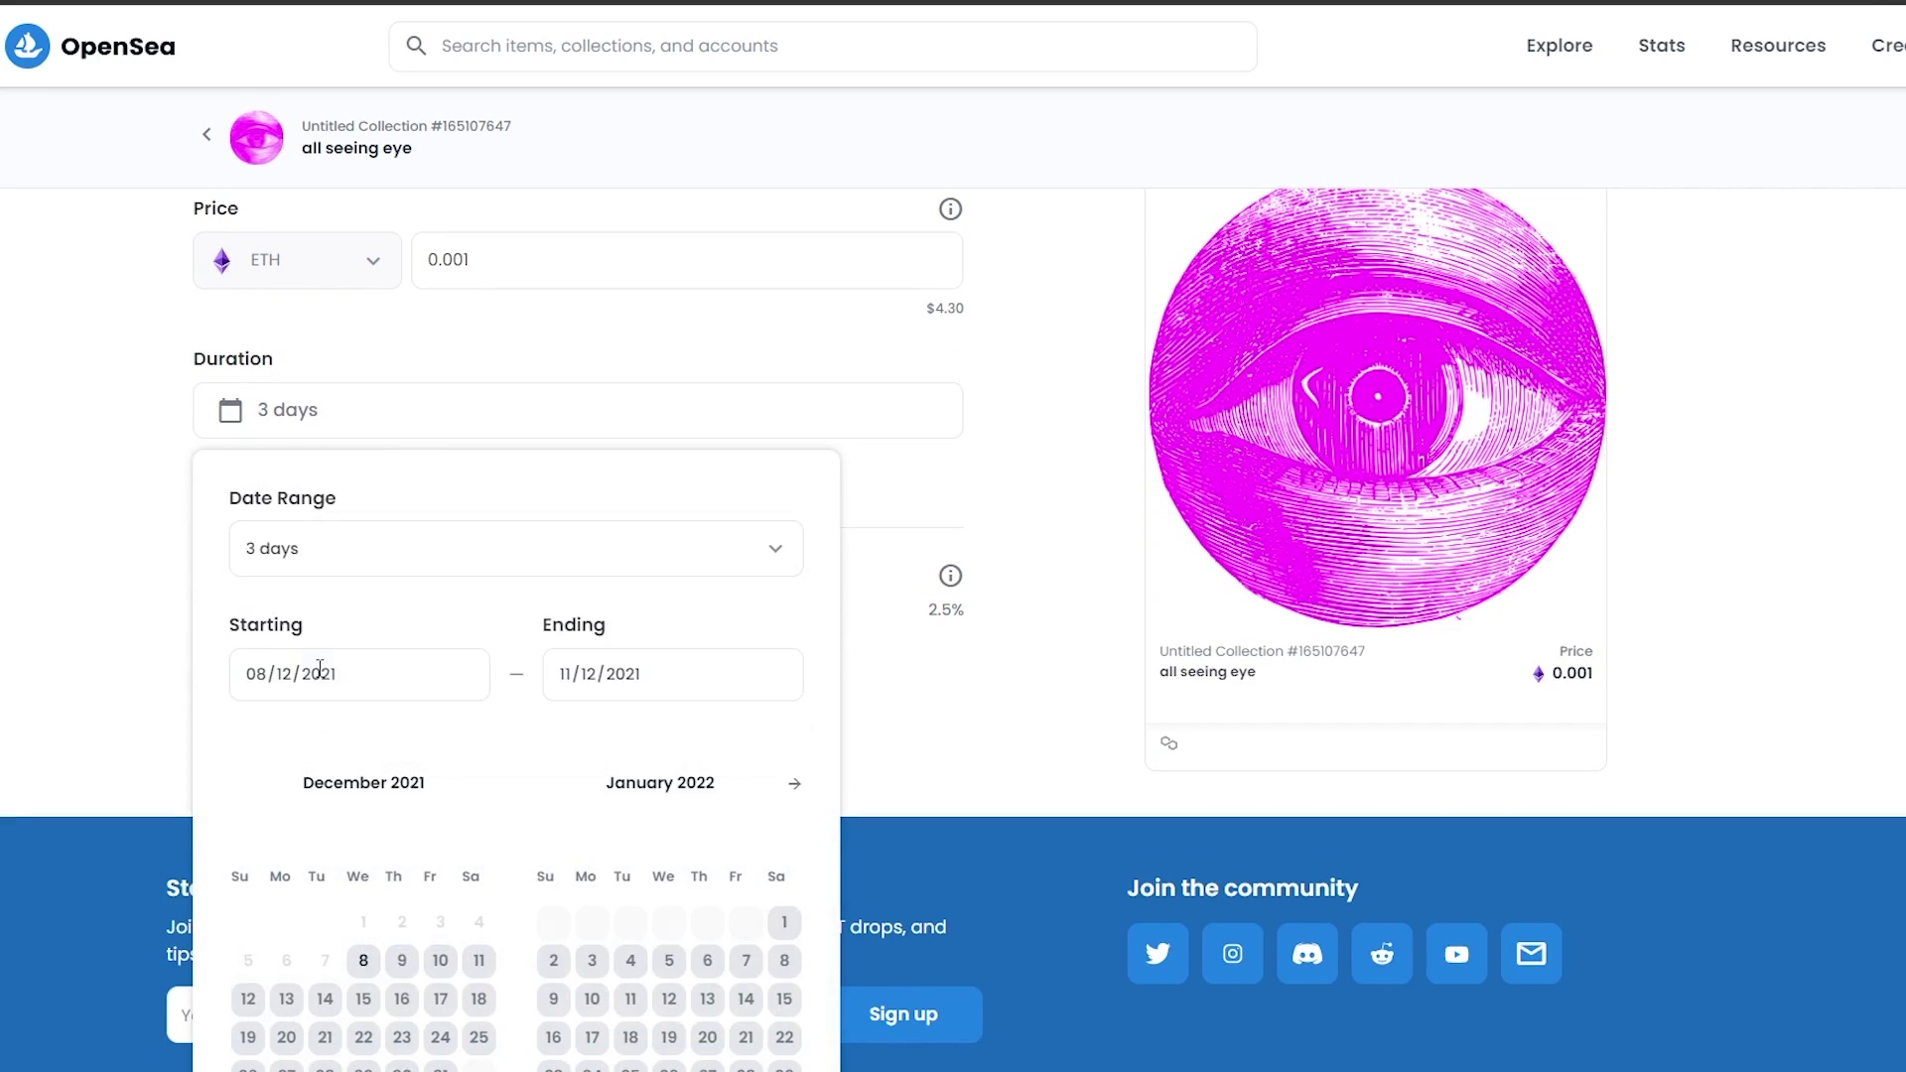
click(367, 564)
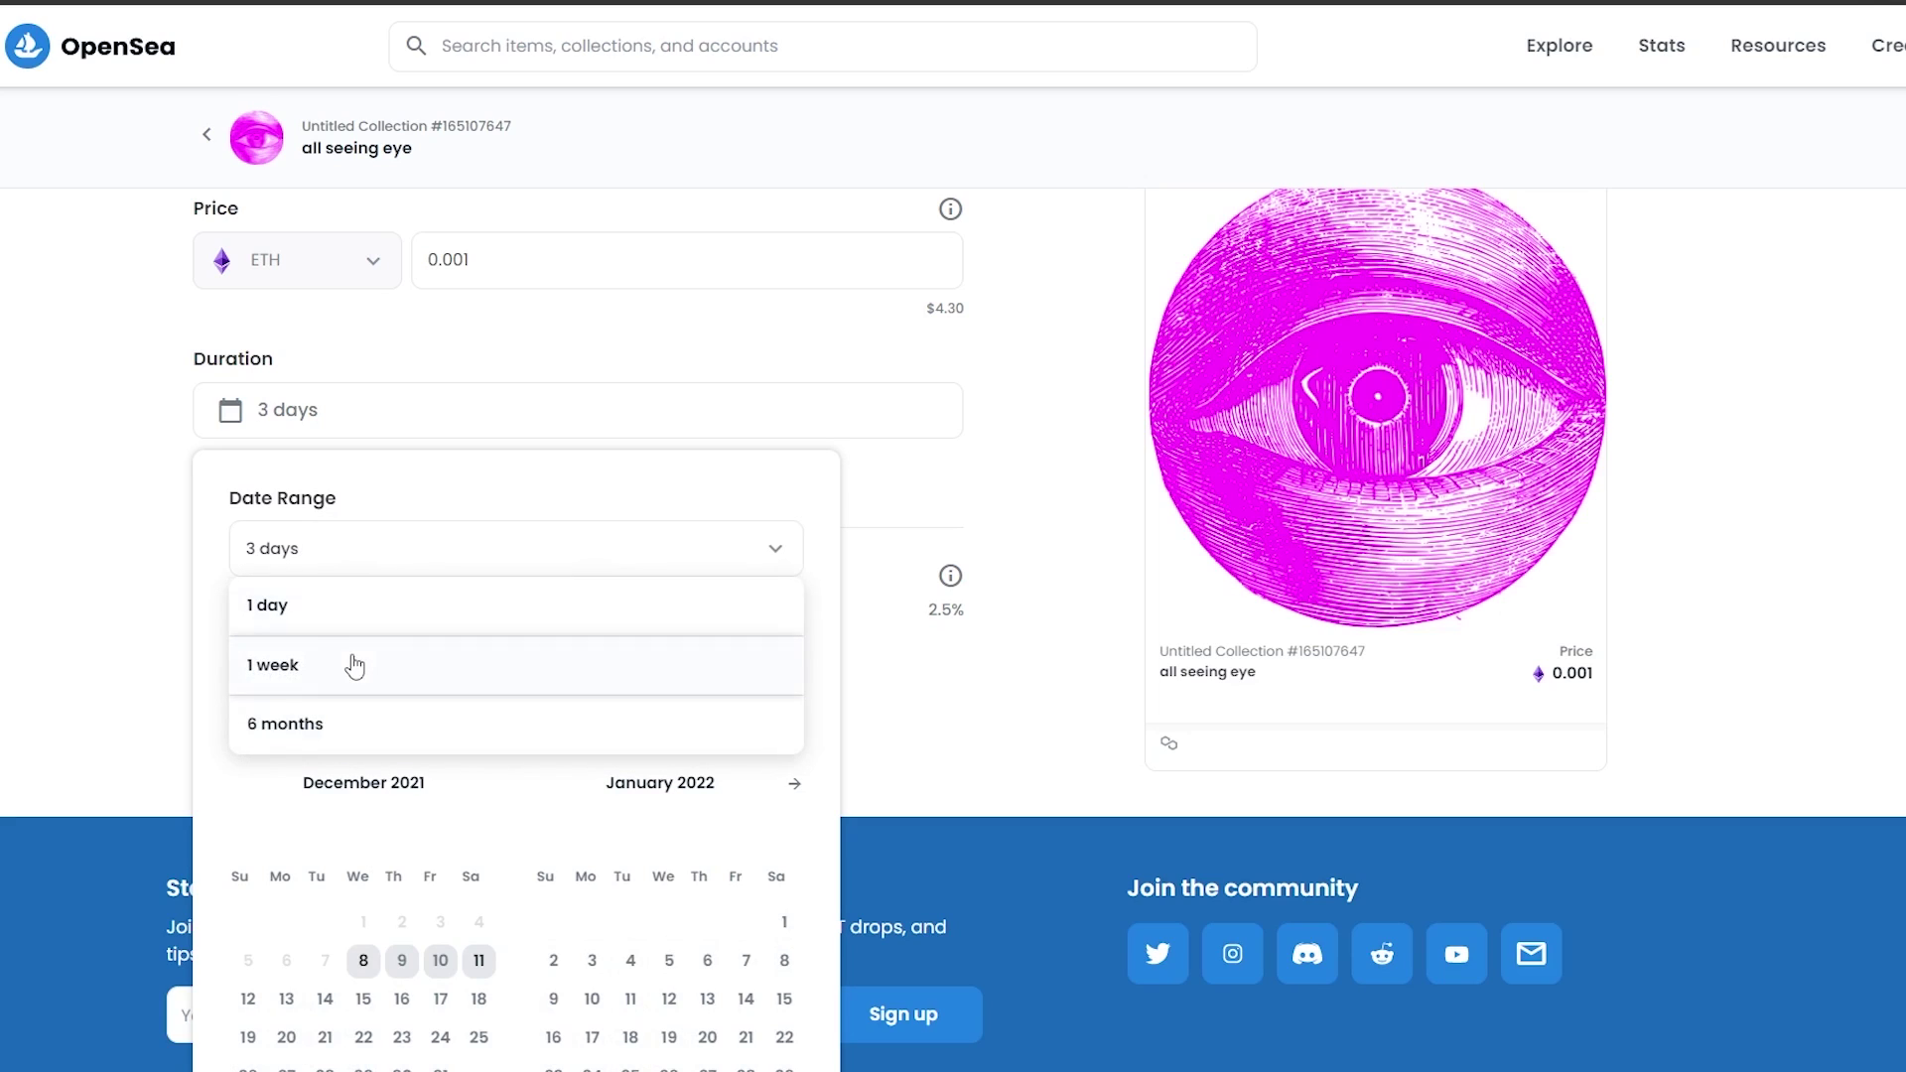
click(354, 660)
click(129, 510)
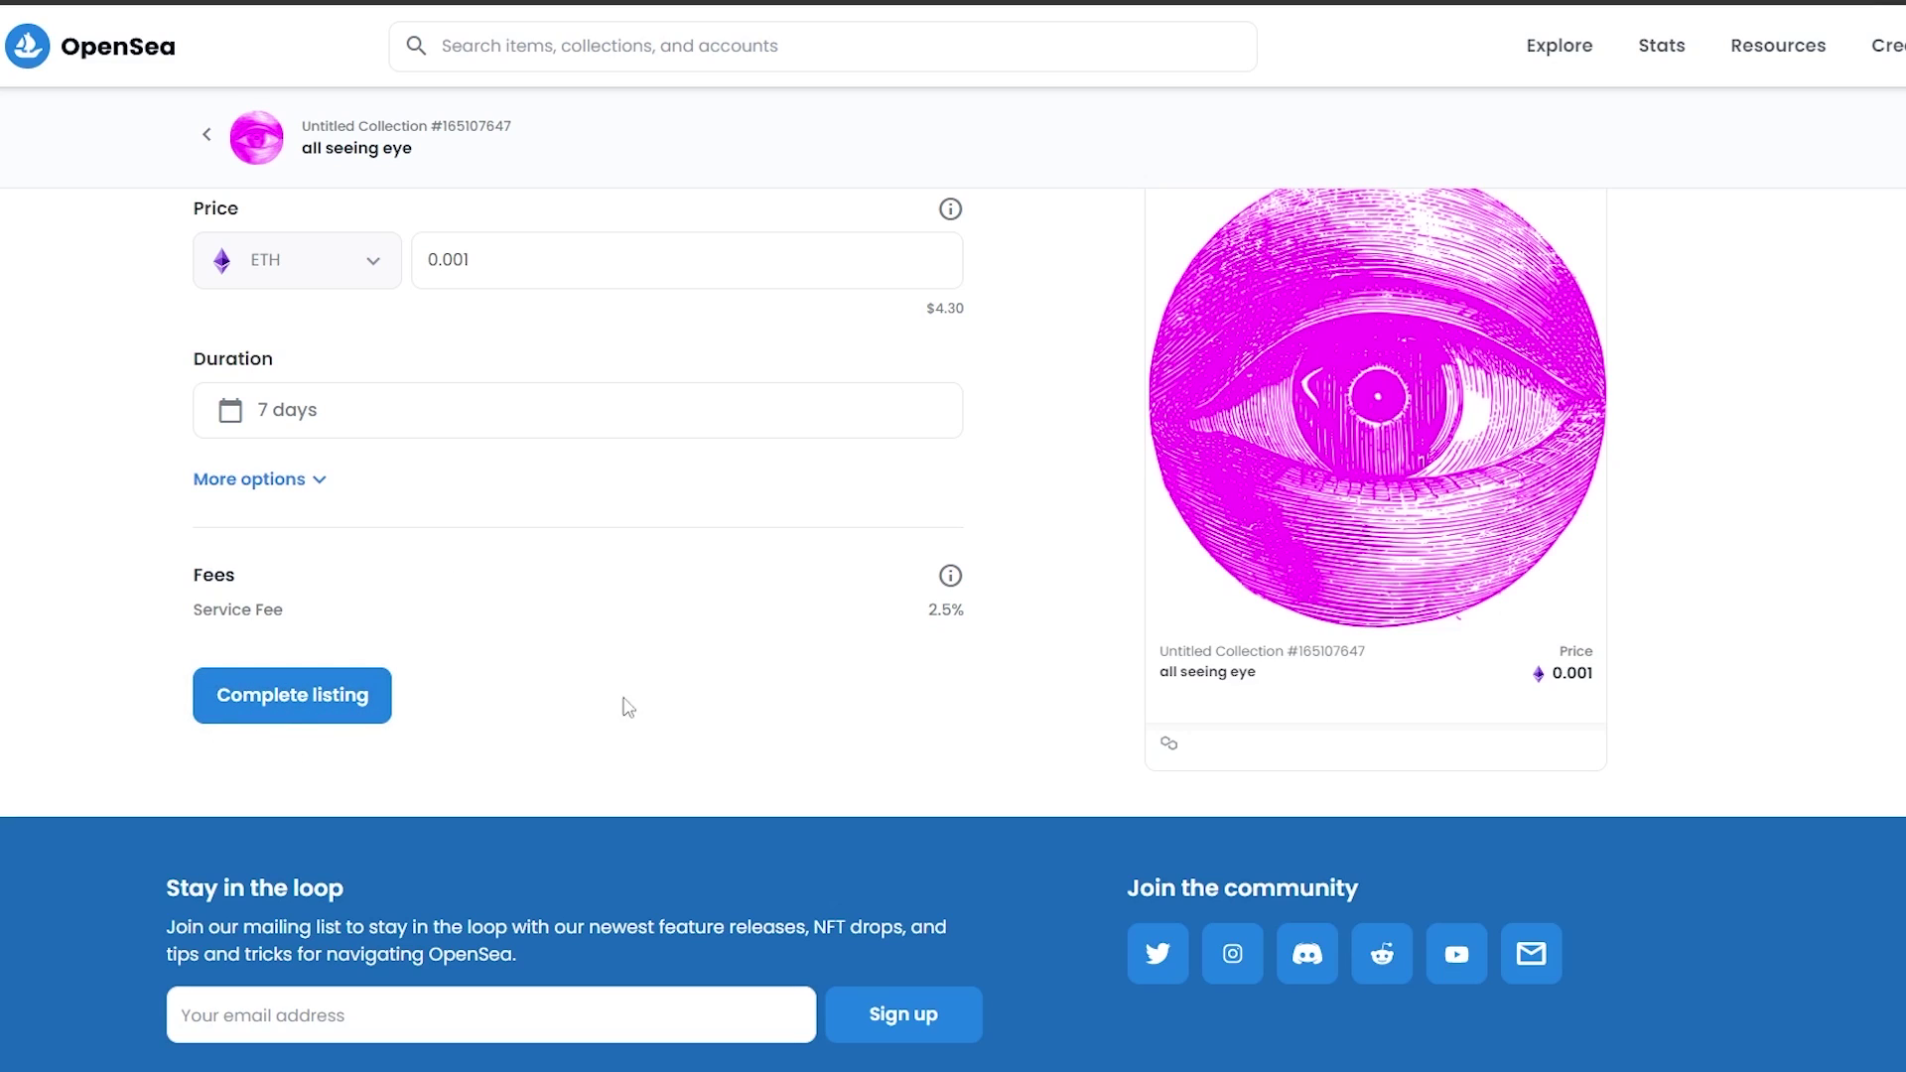
Step: Check the listing's service fee, submit the listing and unlock the currency by signing the Wrapped Ether request in MetaMask
drag(983, 612, 934, 631)
click(936, 672)
scroll(891, 679, up, 1)
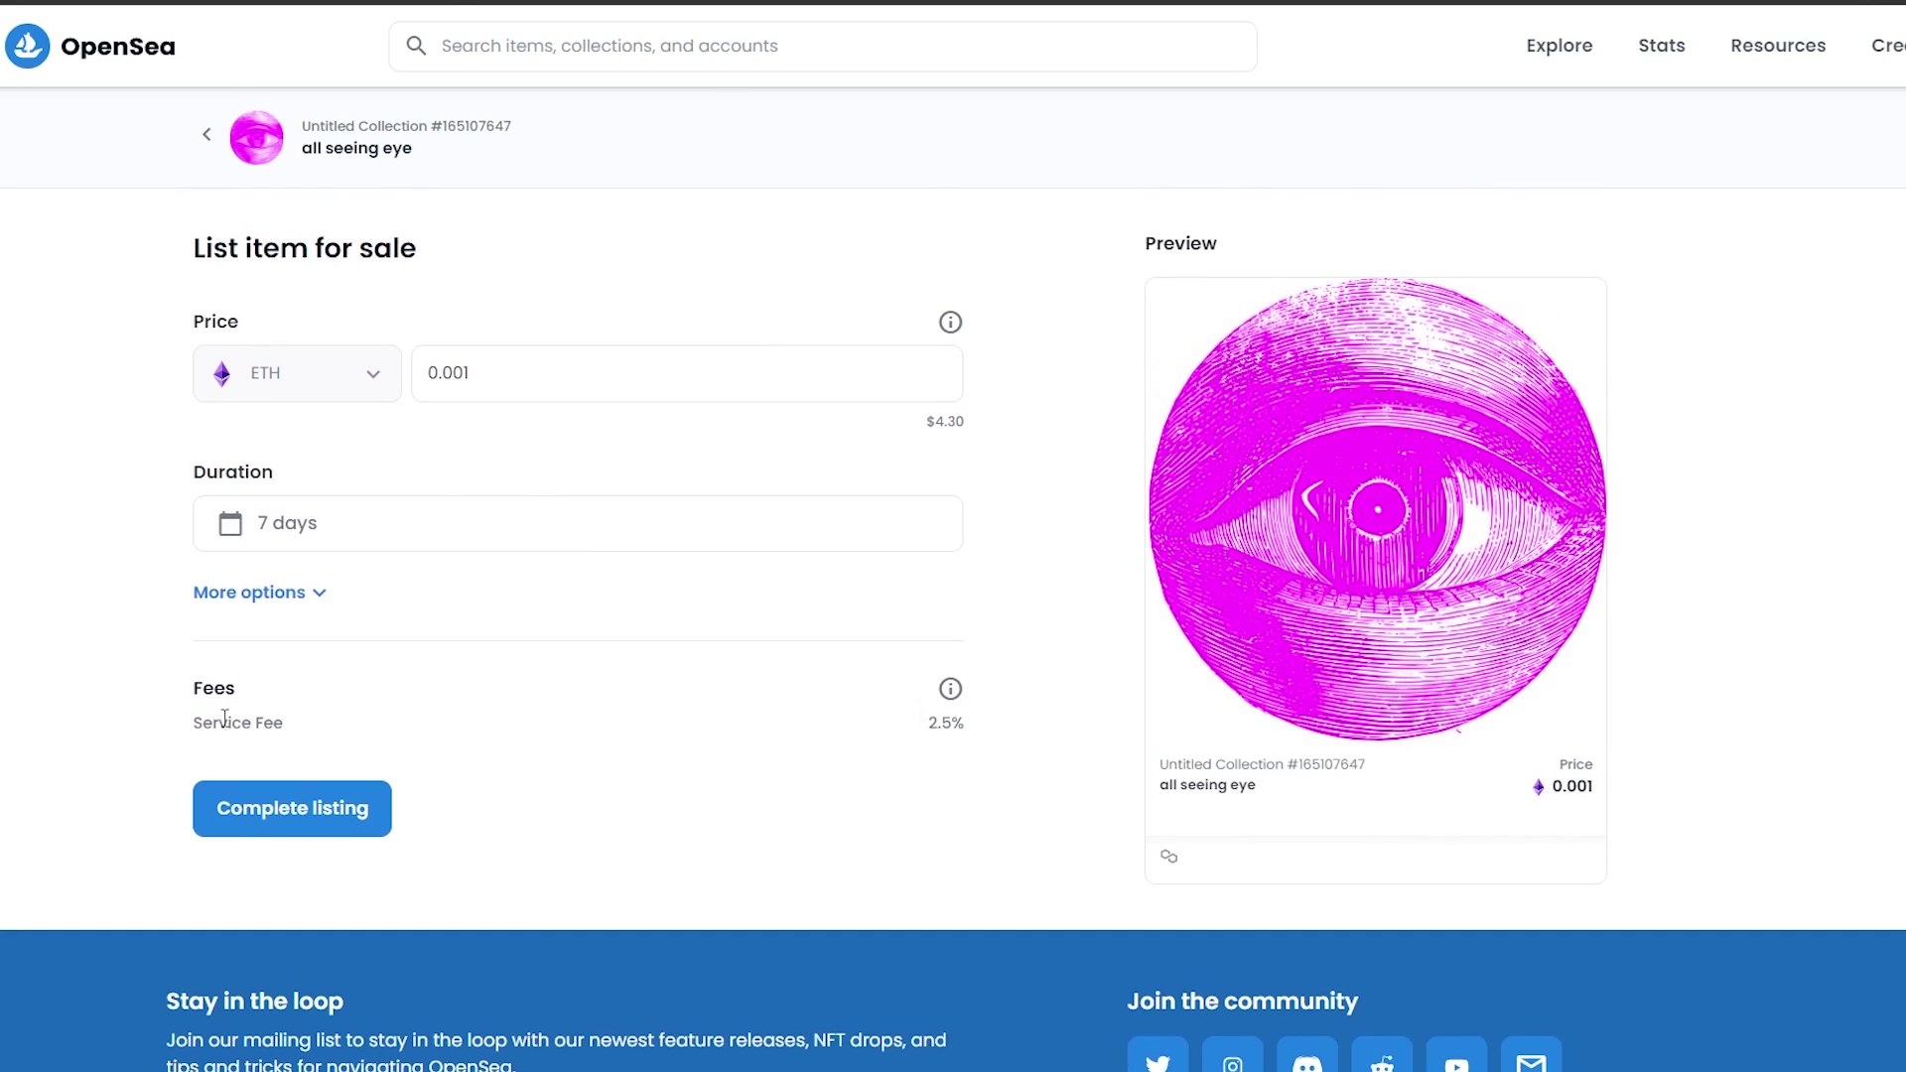
click(374, 825)
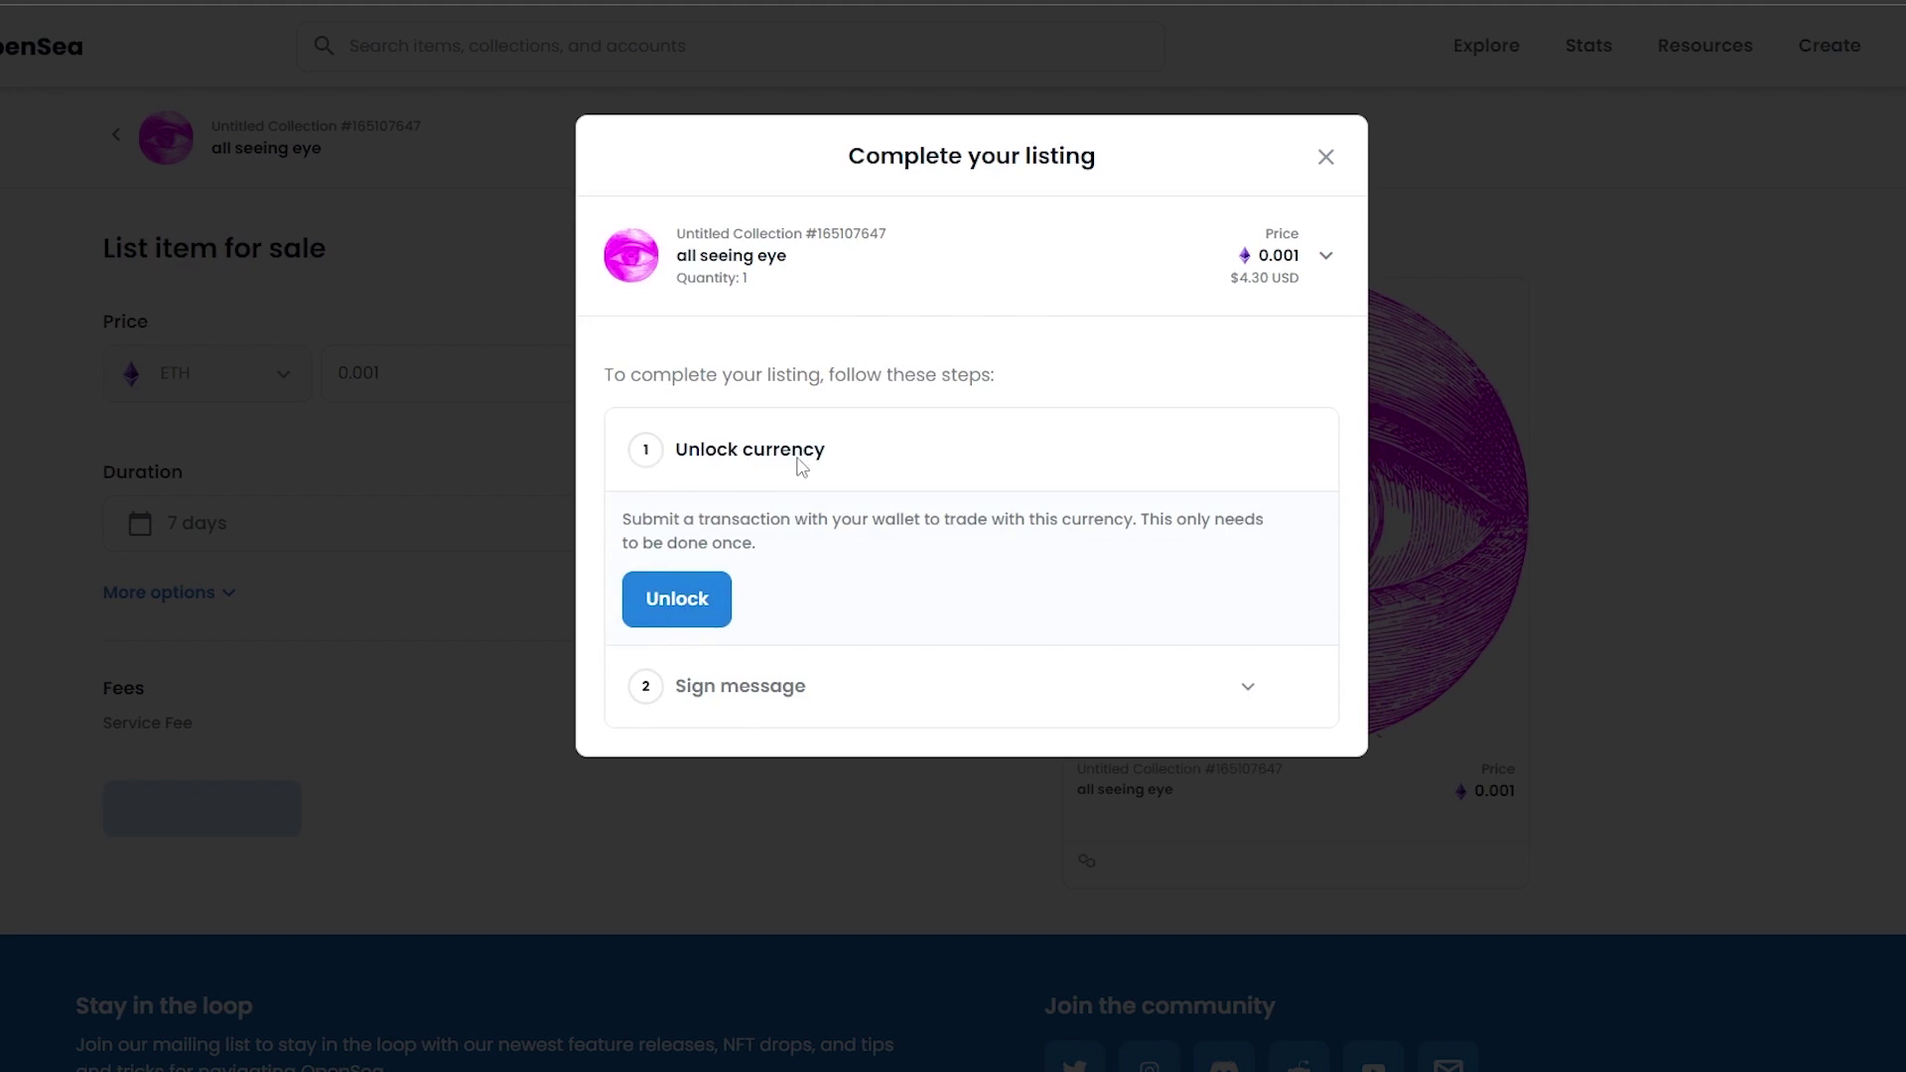
click(659, 623)
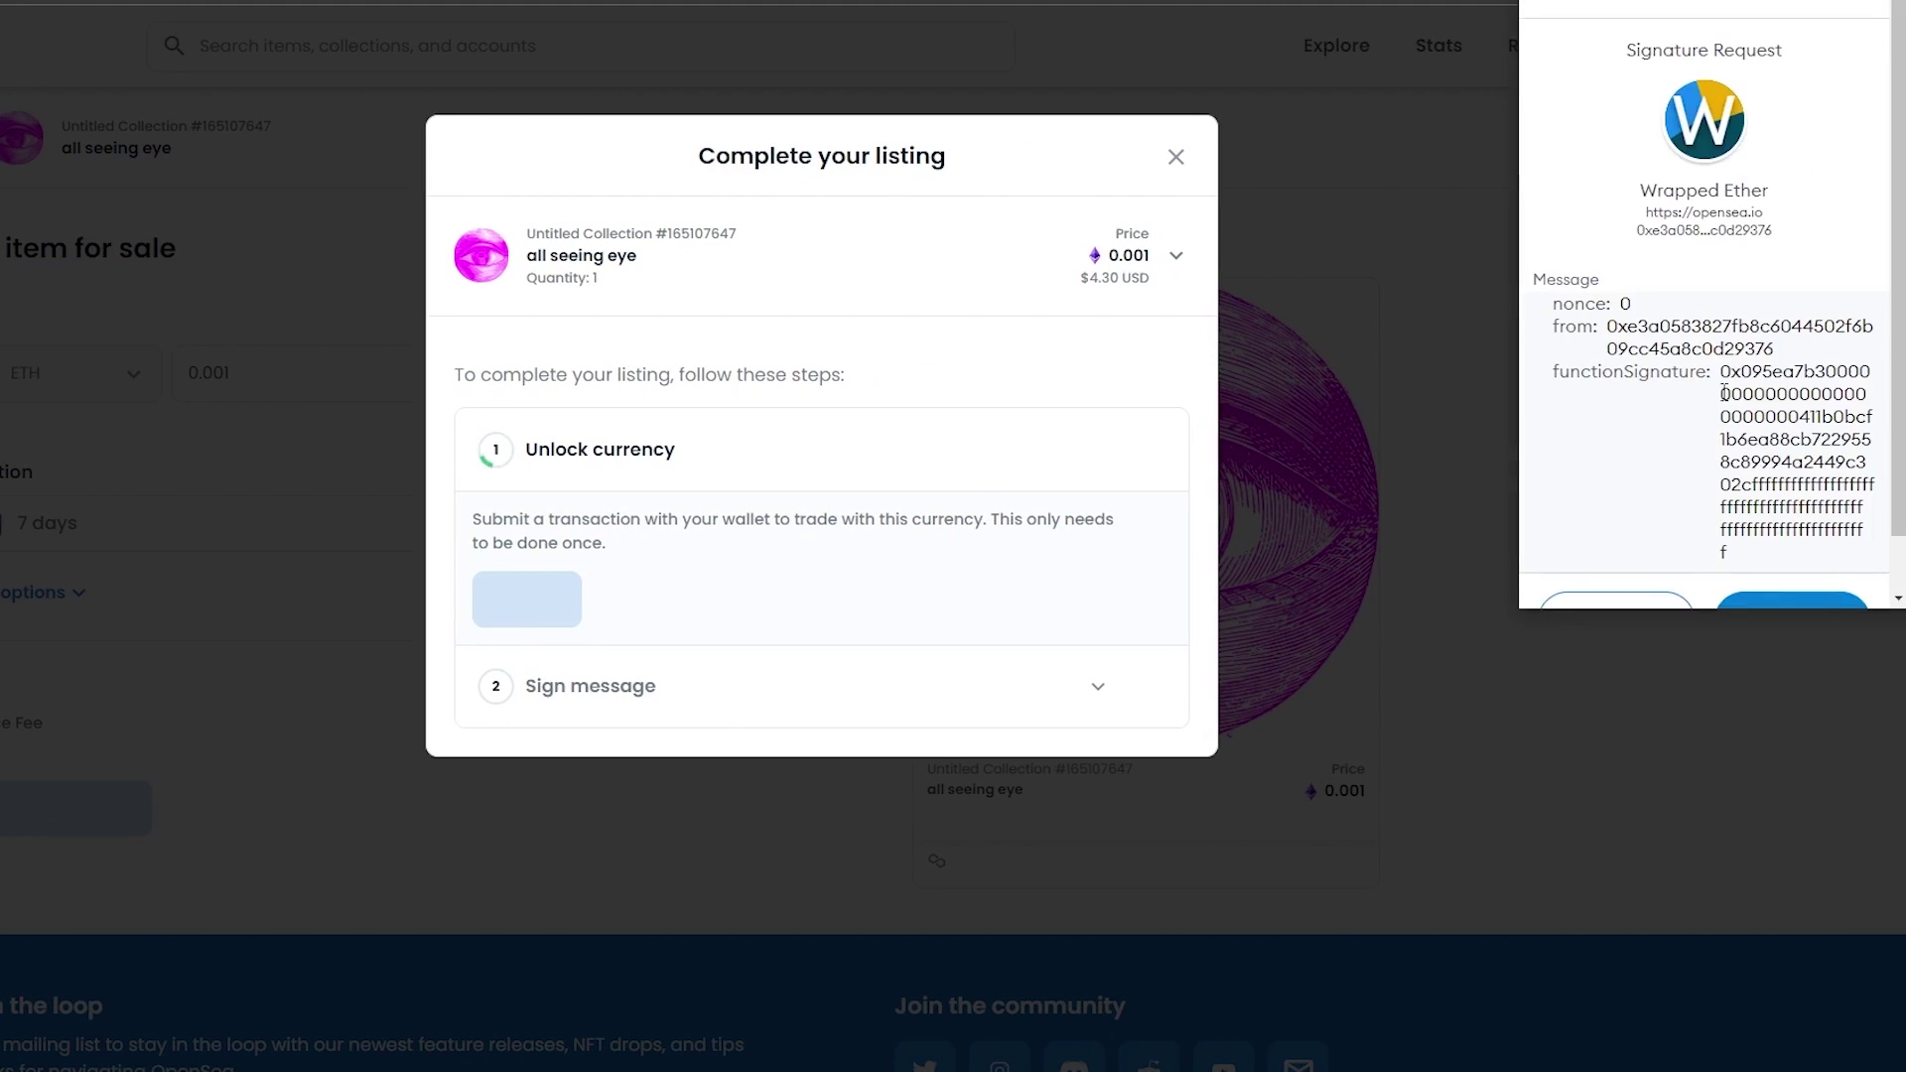
scroll(1787, 556, down, 2)
click(1788, 558)
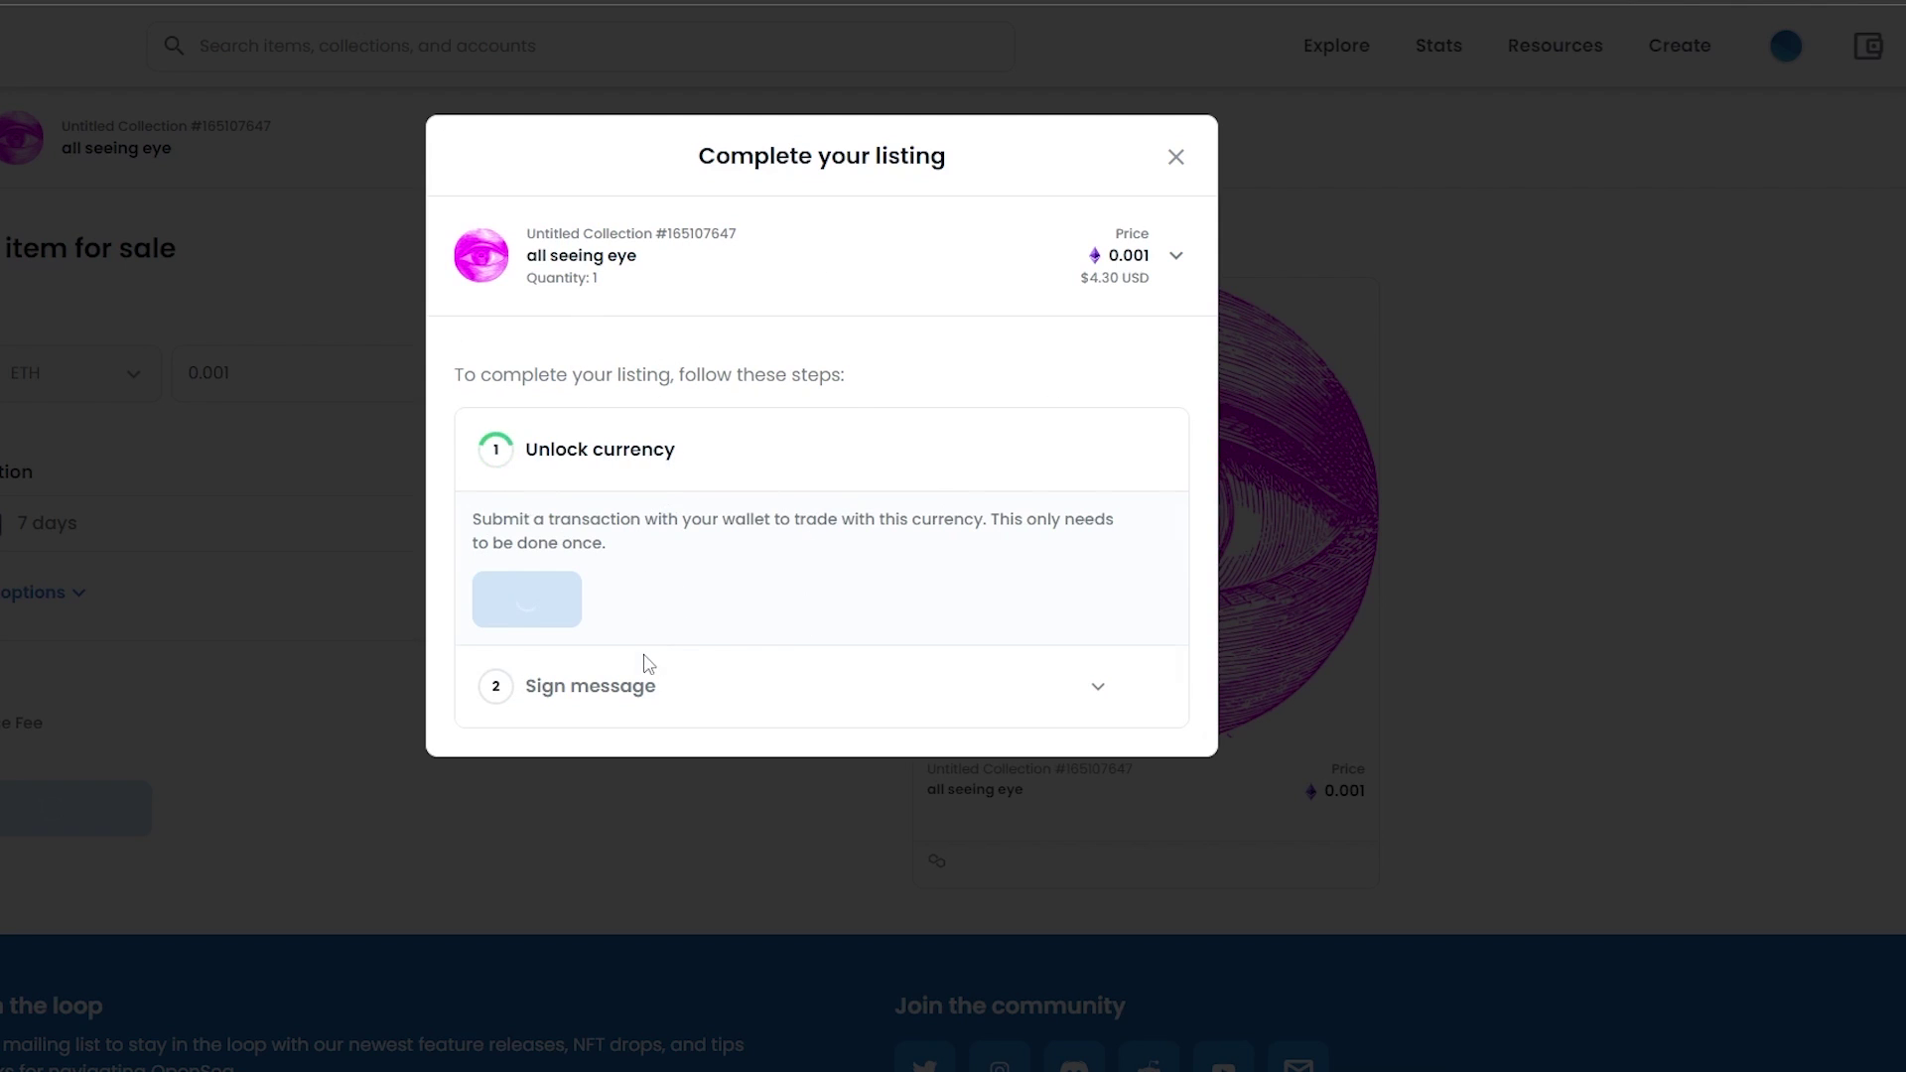
Step: Sign the listing message in MetaMask to put the item on sale and dismiss the listing confirmation
click(516, 658)
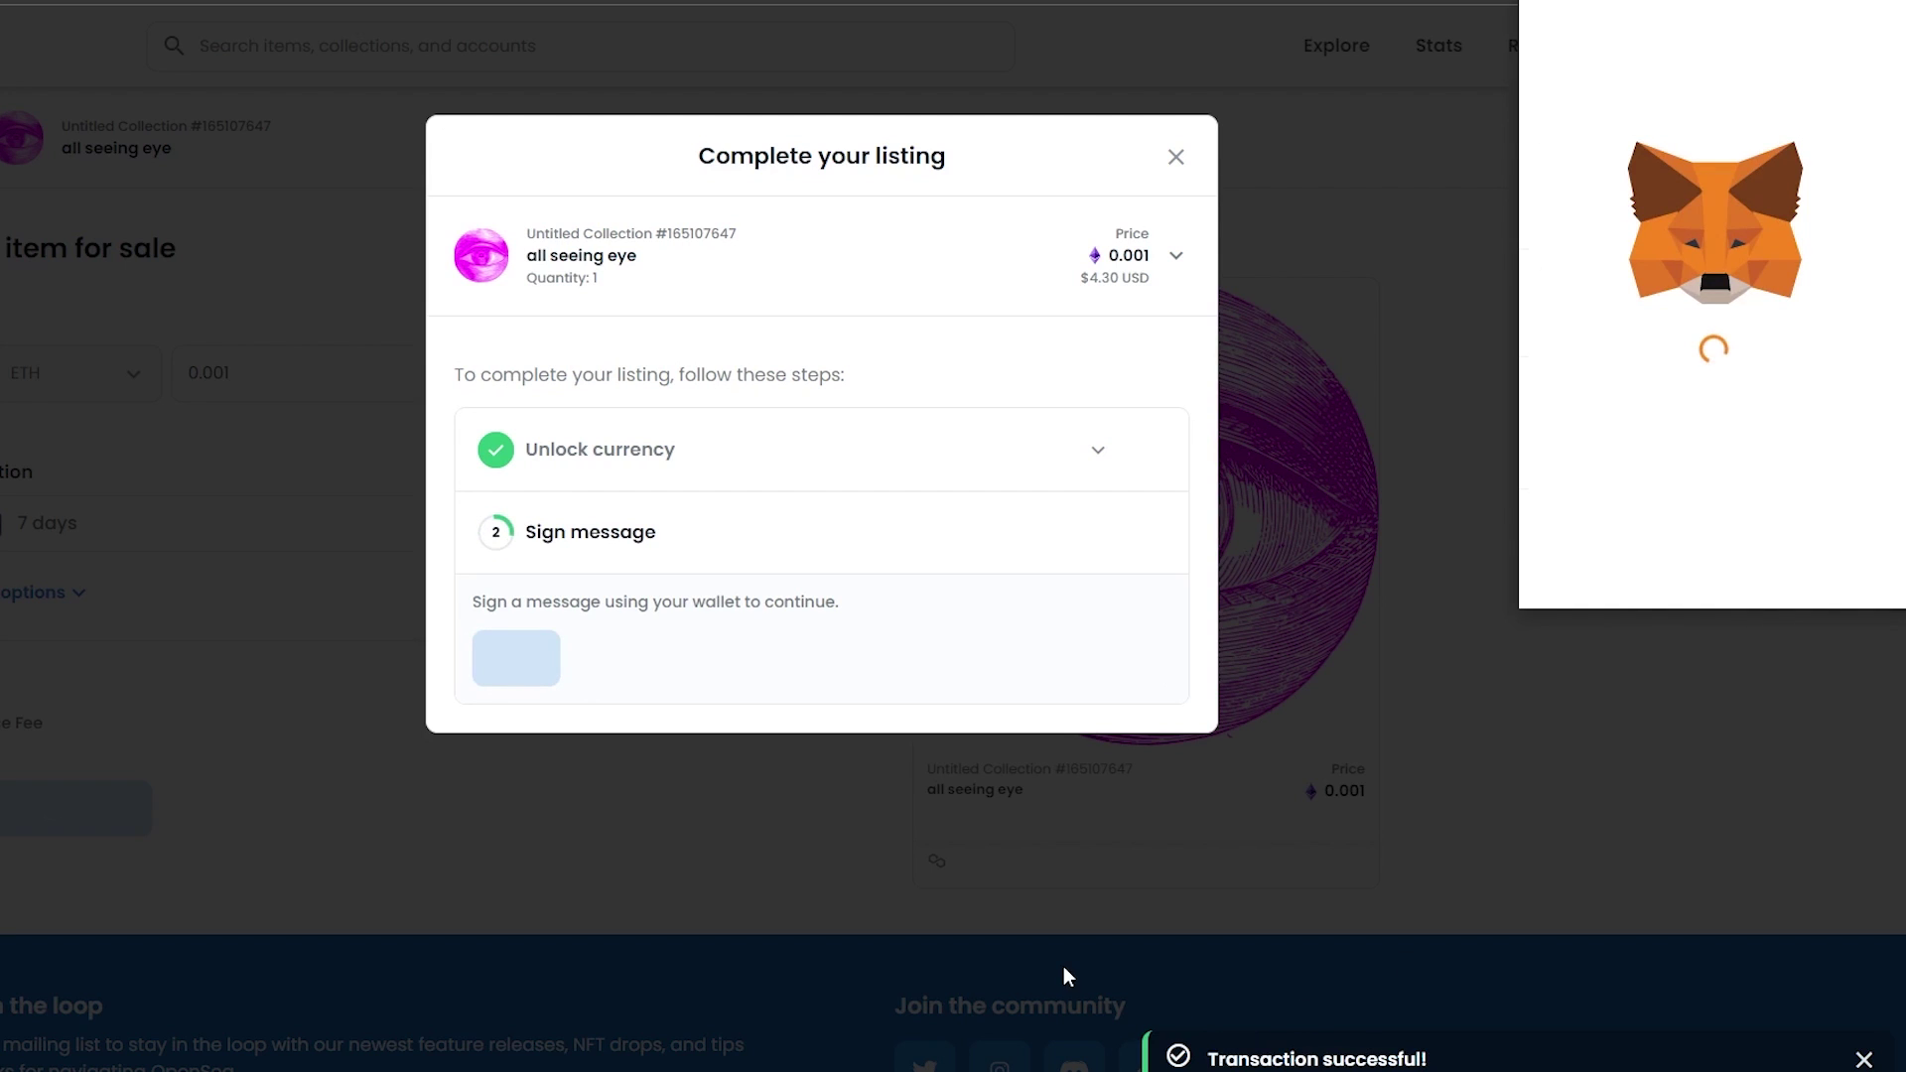
click(1828, 551)
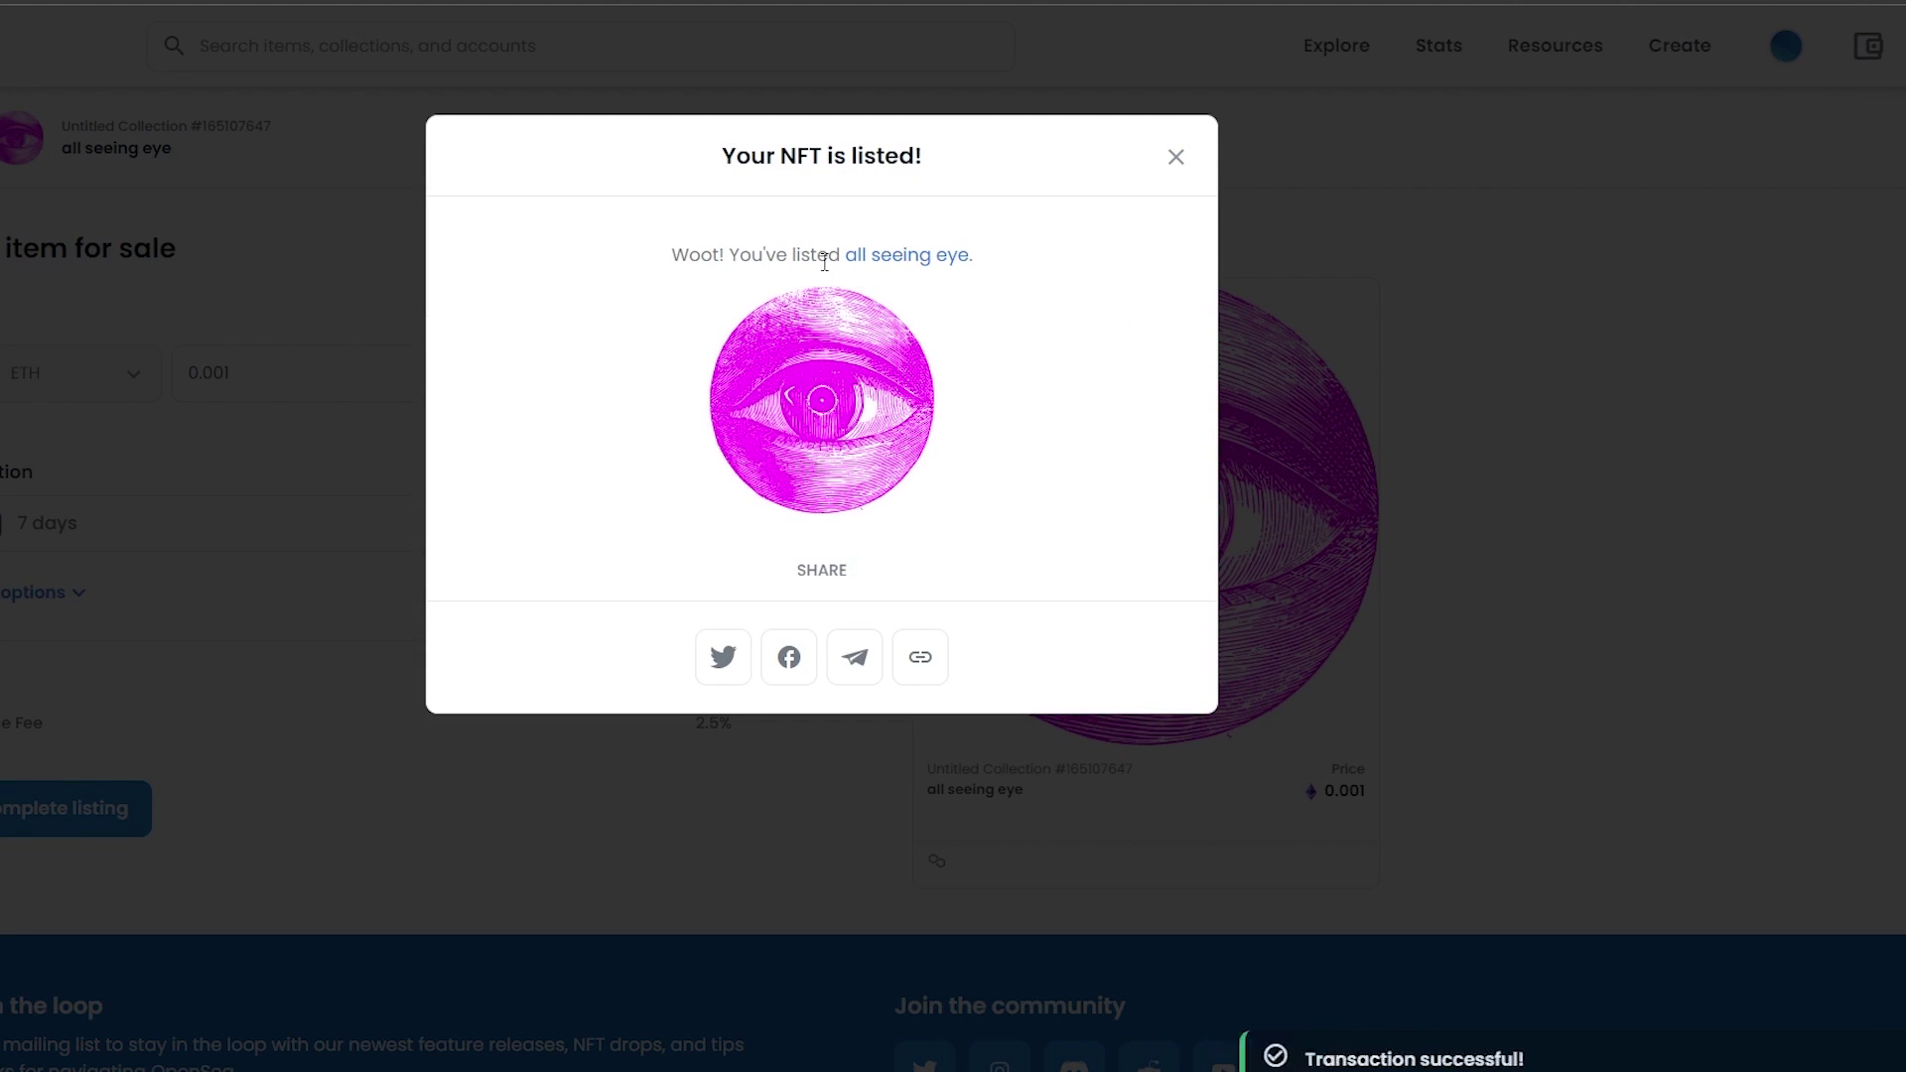
click(1178, 157)
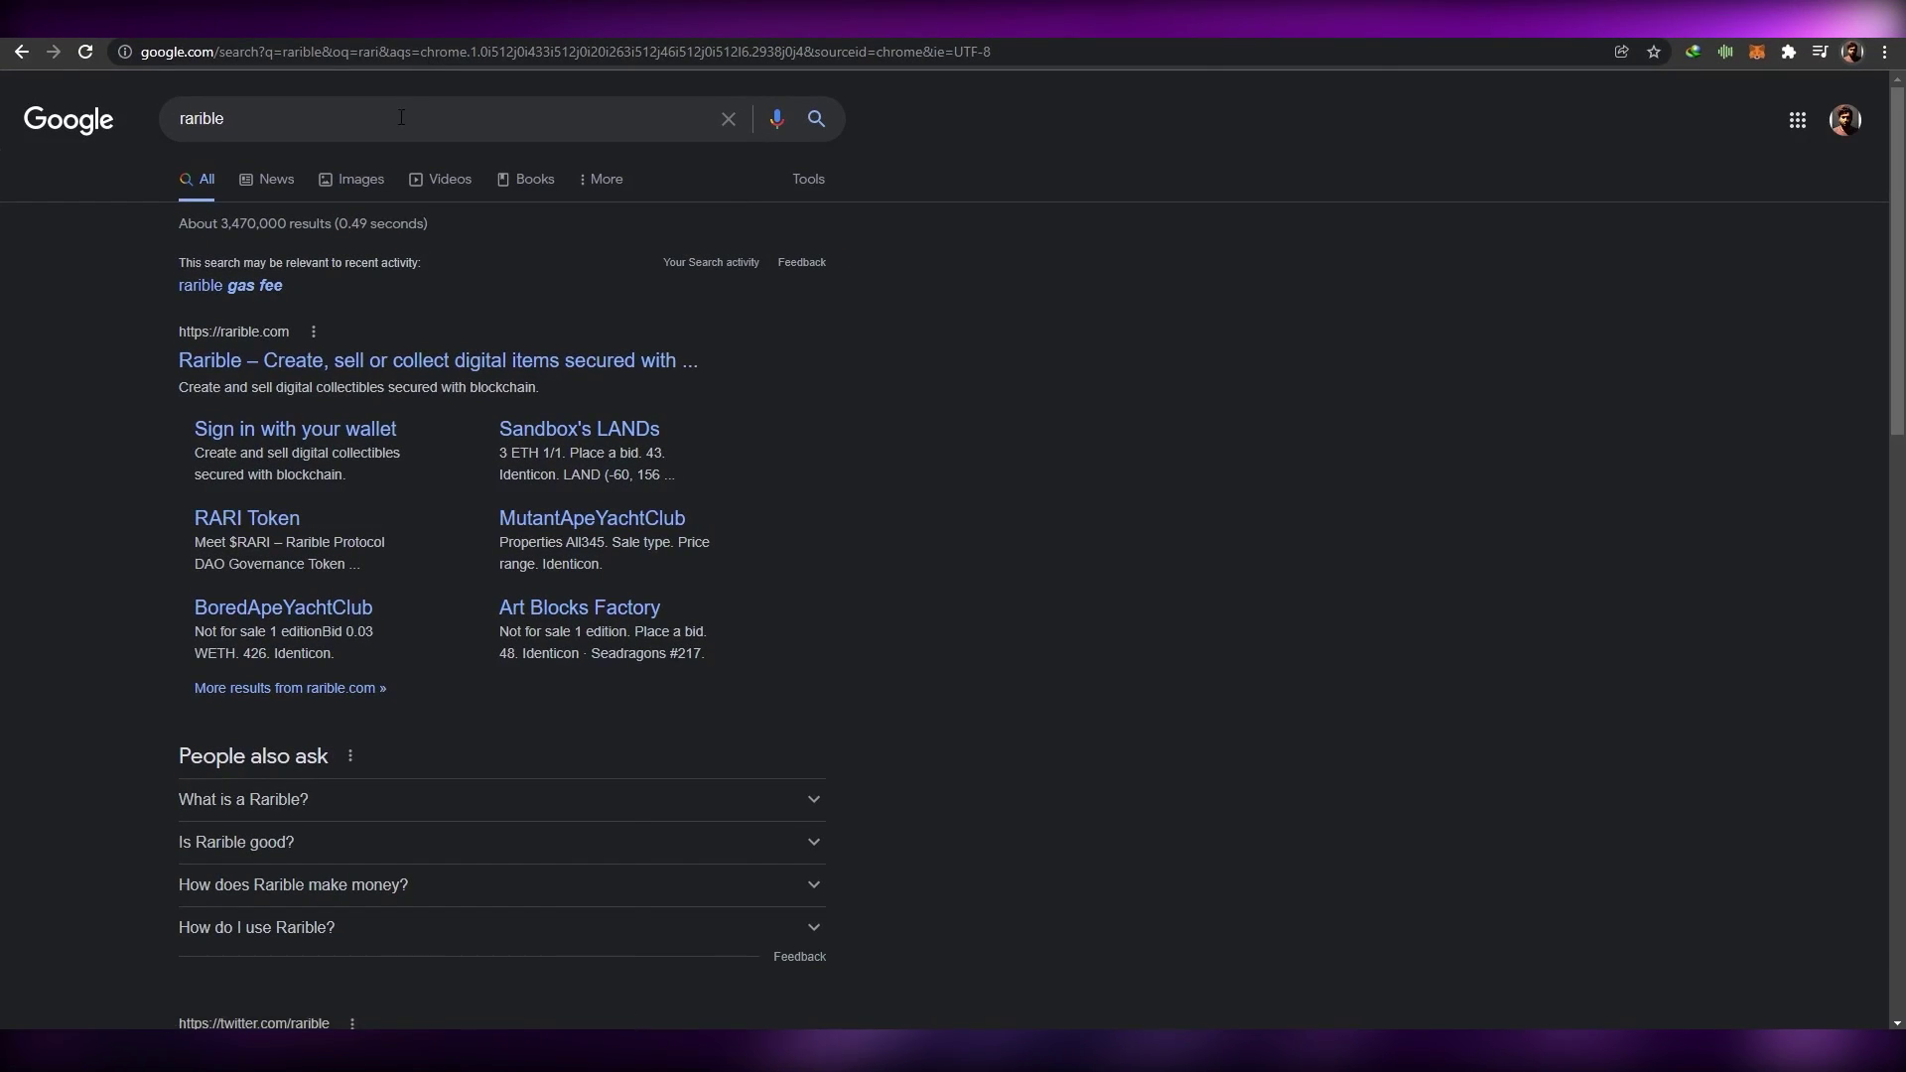
Step: Open the Rarible marketplace from the Google results for "rarible" and look over its featured items and top collections
click(226, 370)
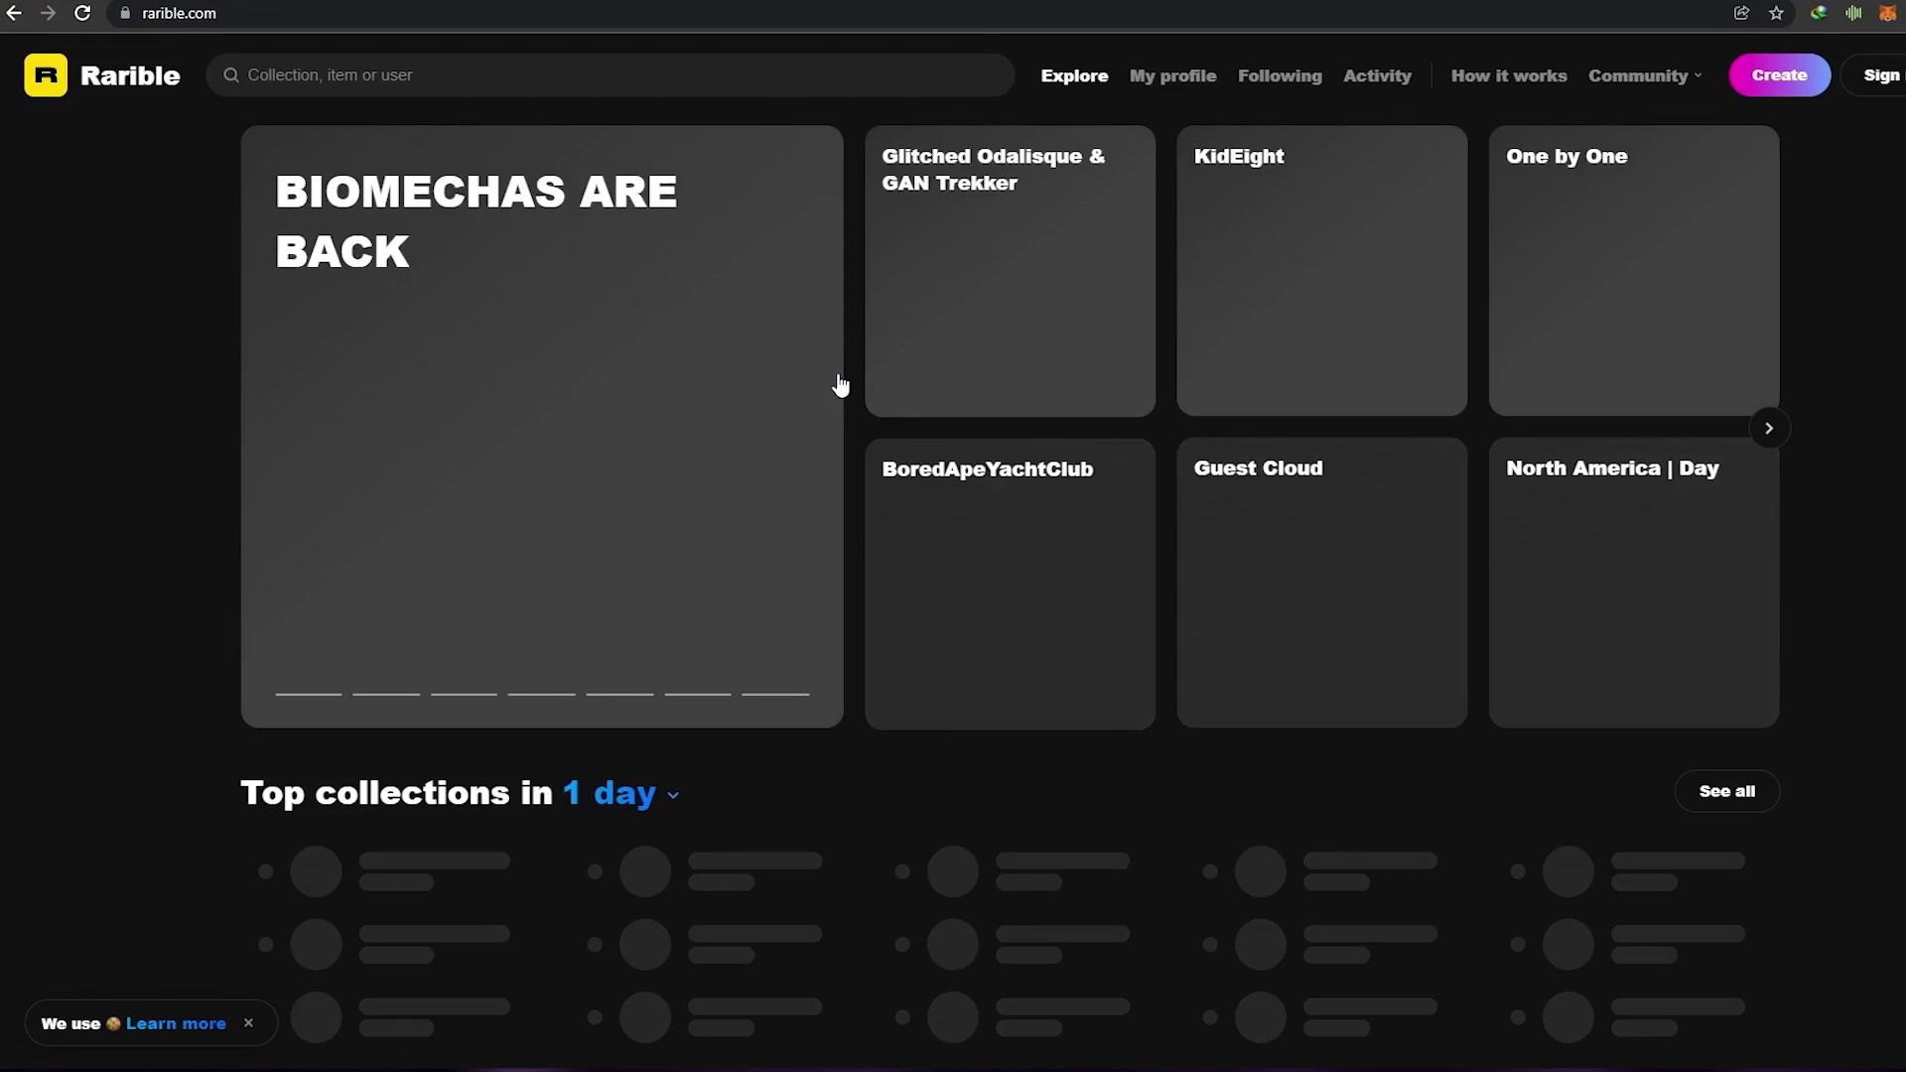
scroll(608, 374, down, 4)
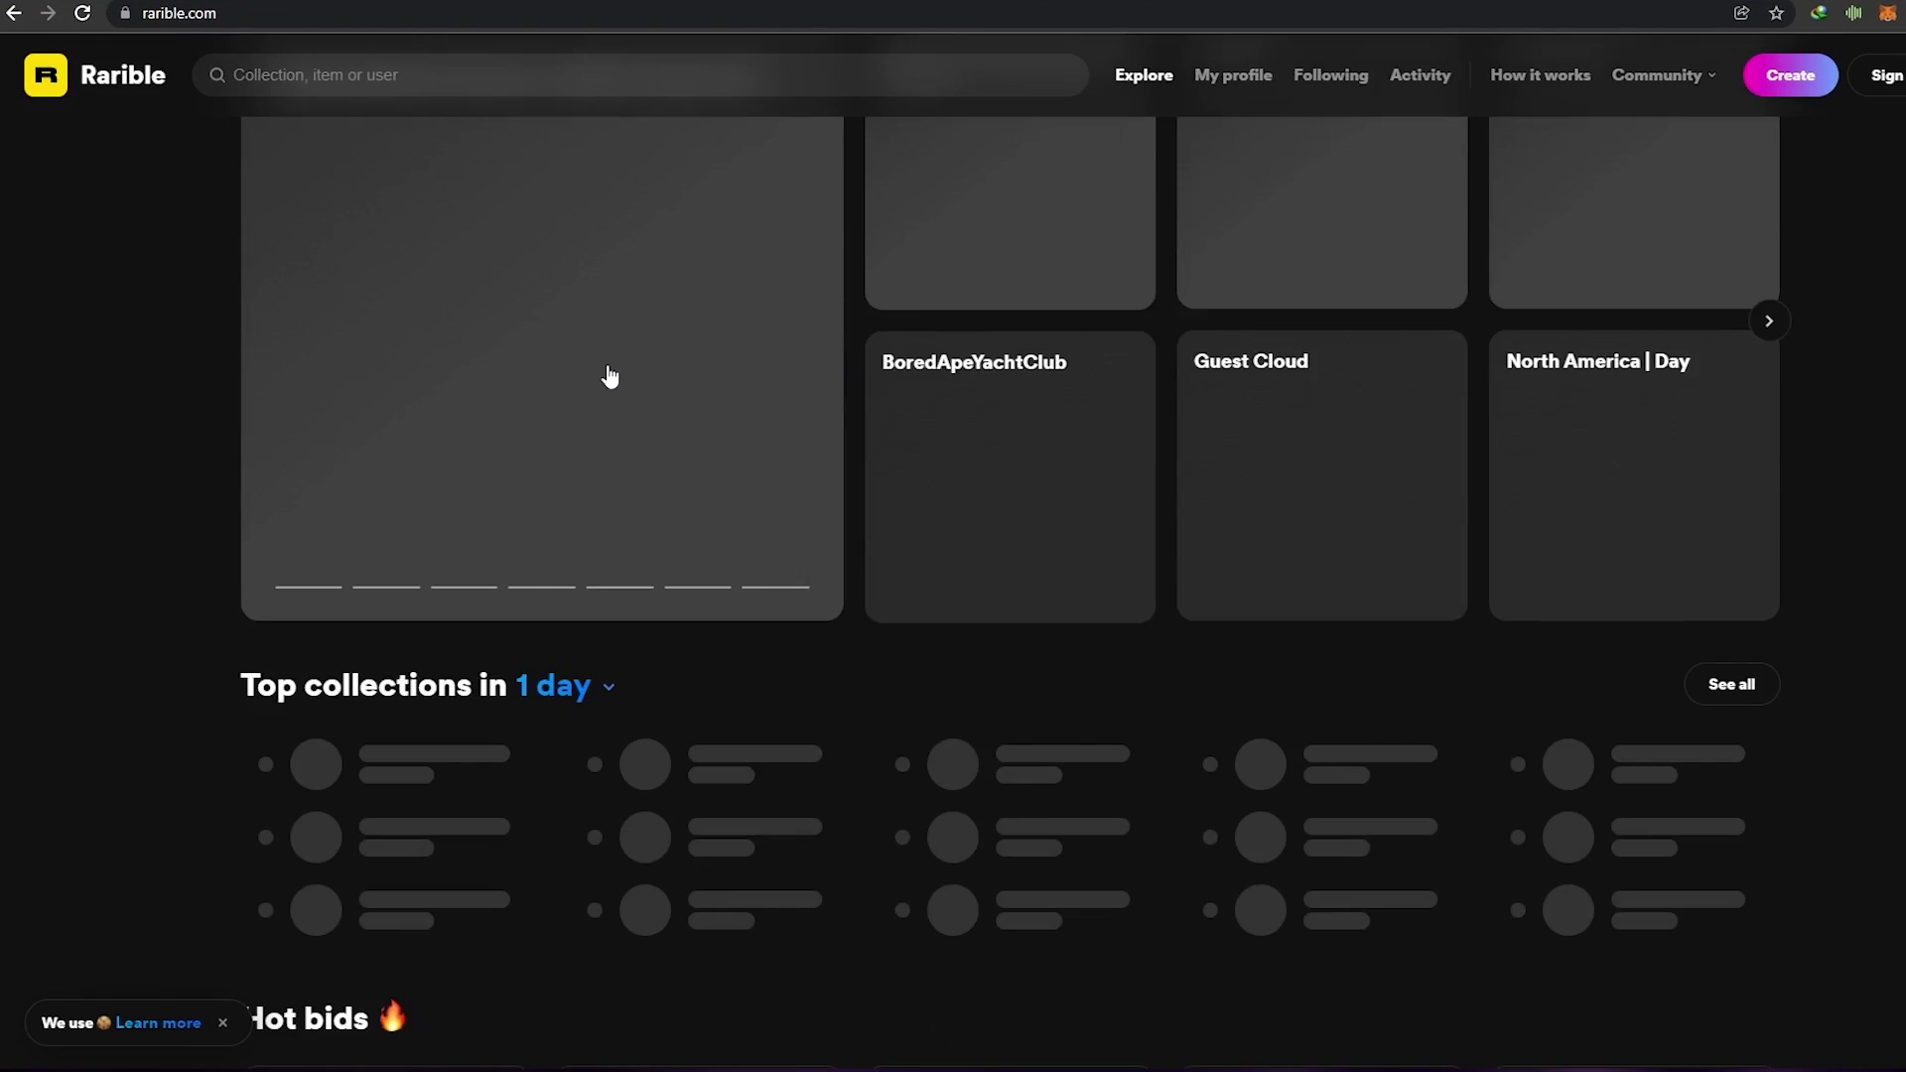
scroll(228, 387, up, 2)
scroll(228, 377, up, 3)
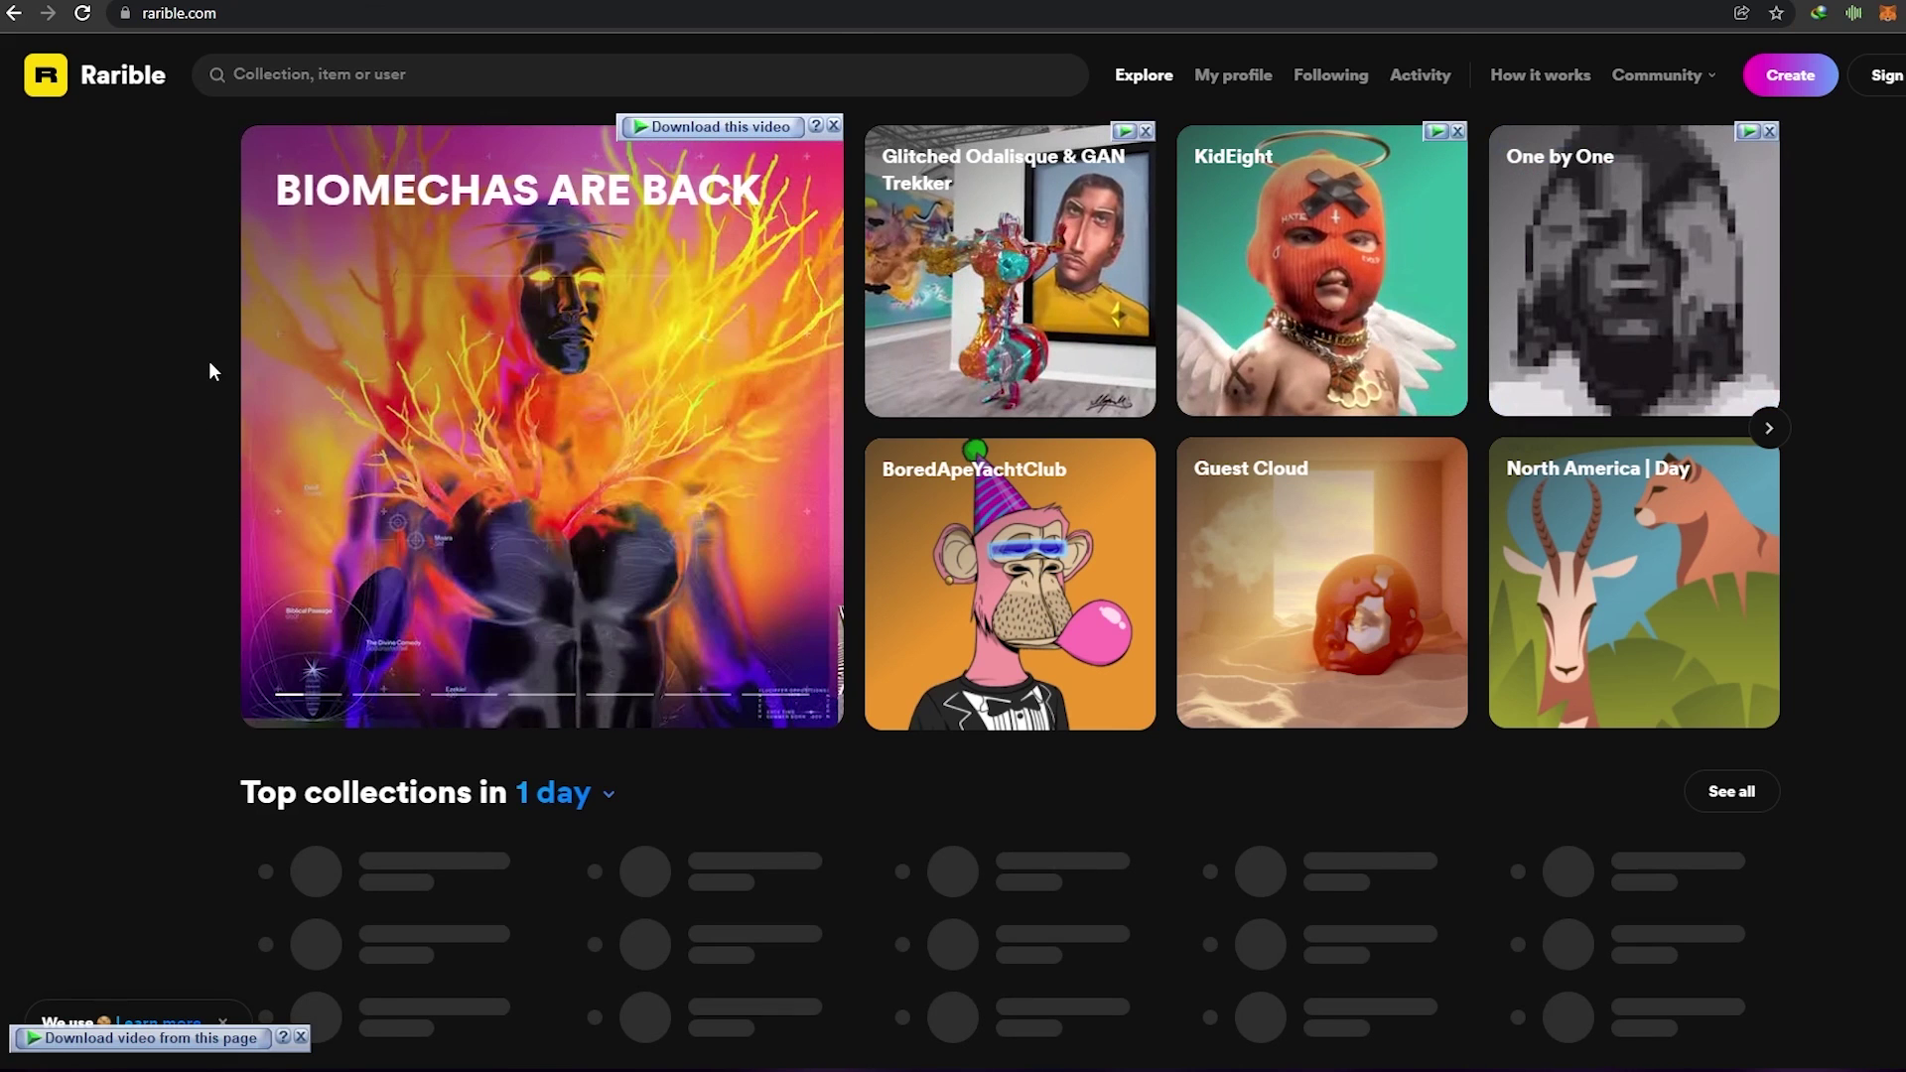
scroll(866, 337, down, 2)
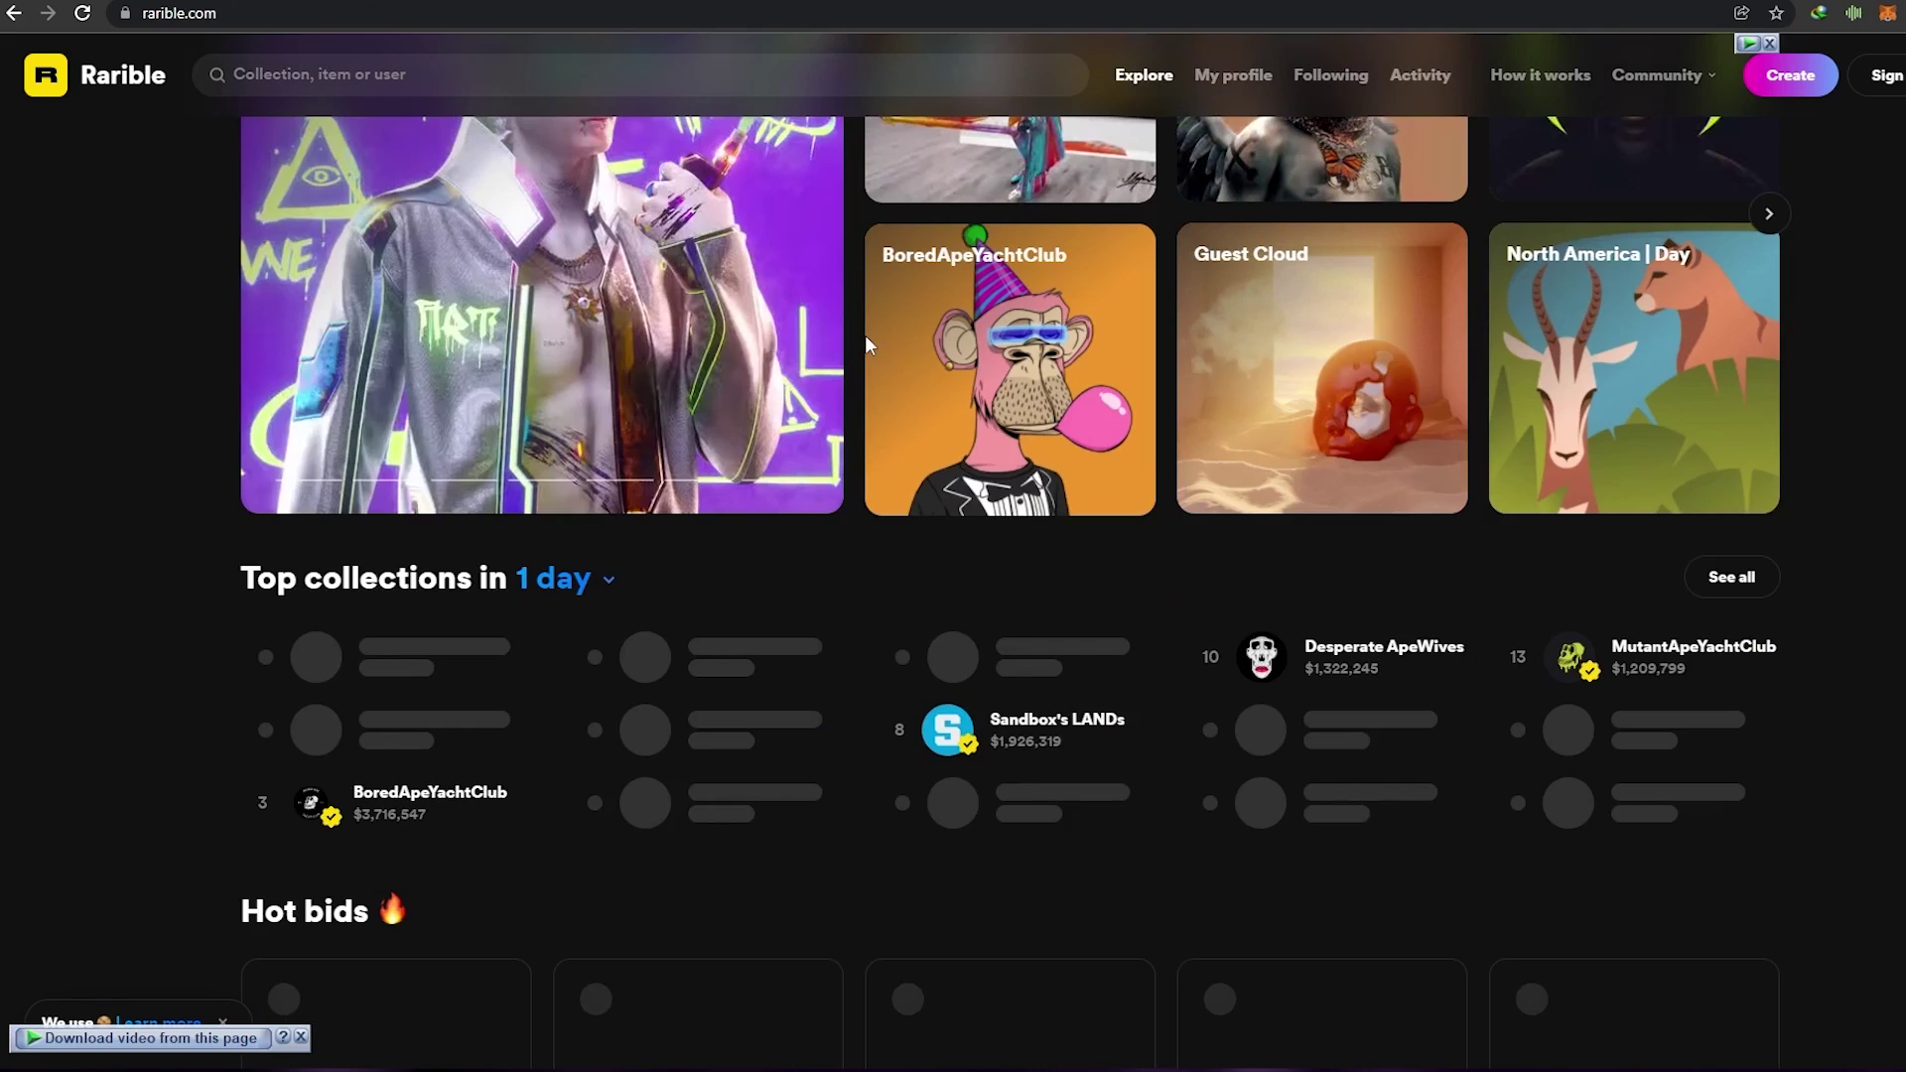
scroll(866, 336, up, 2)
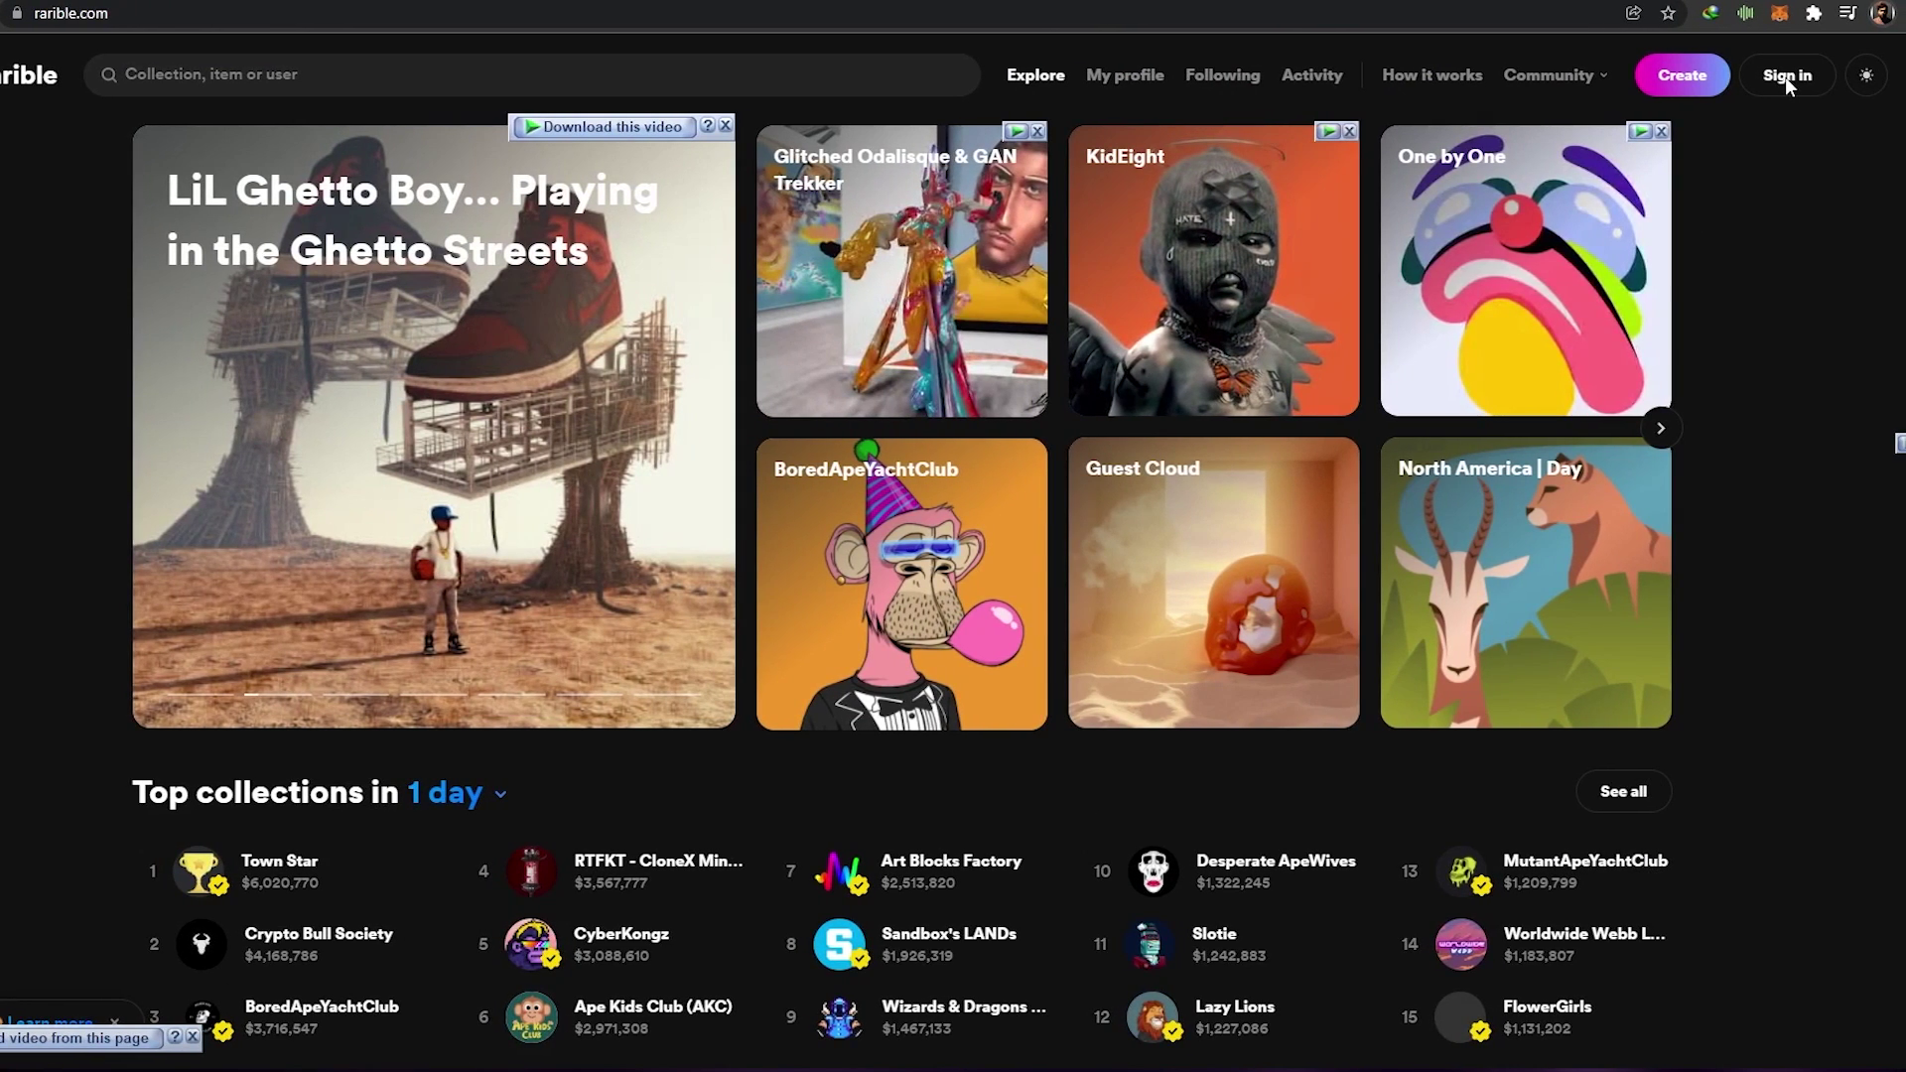
Step: Sign in to Rarible with the MetaMask wallet's Account 1, confirming the minimum age and accepting the Terms of Service
click(1785, 76)
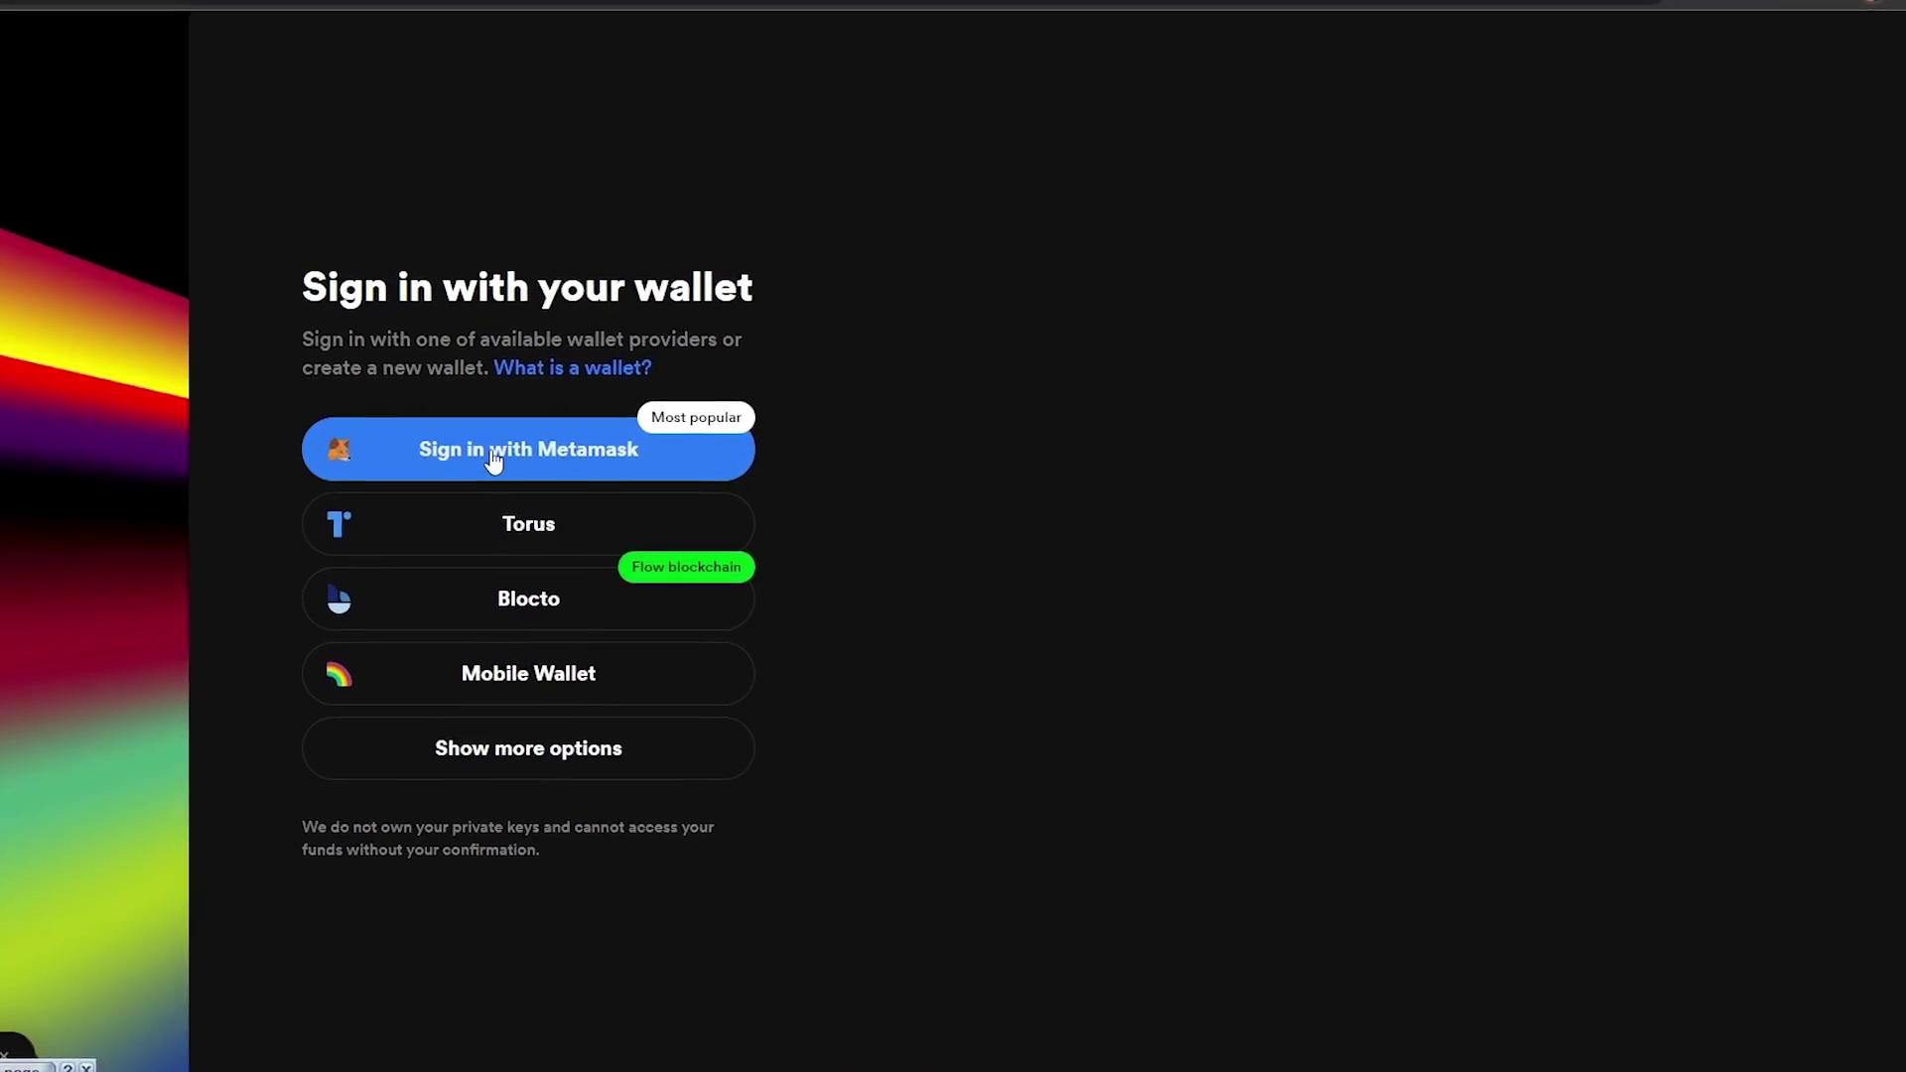
click(517, 452)
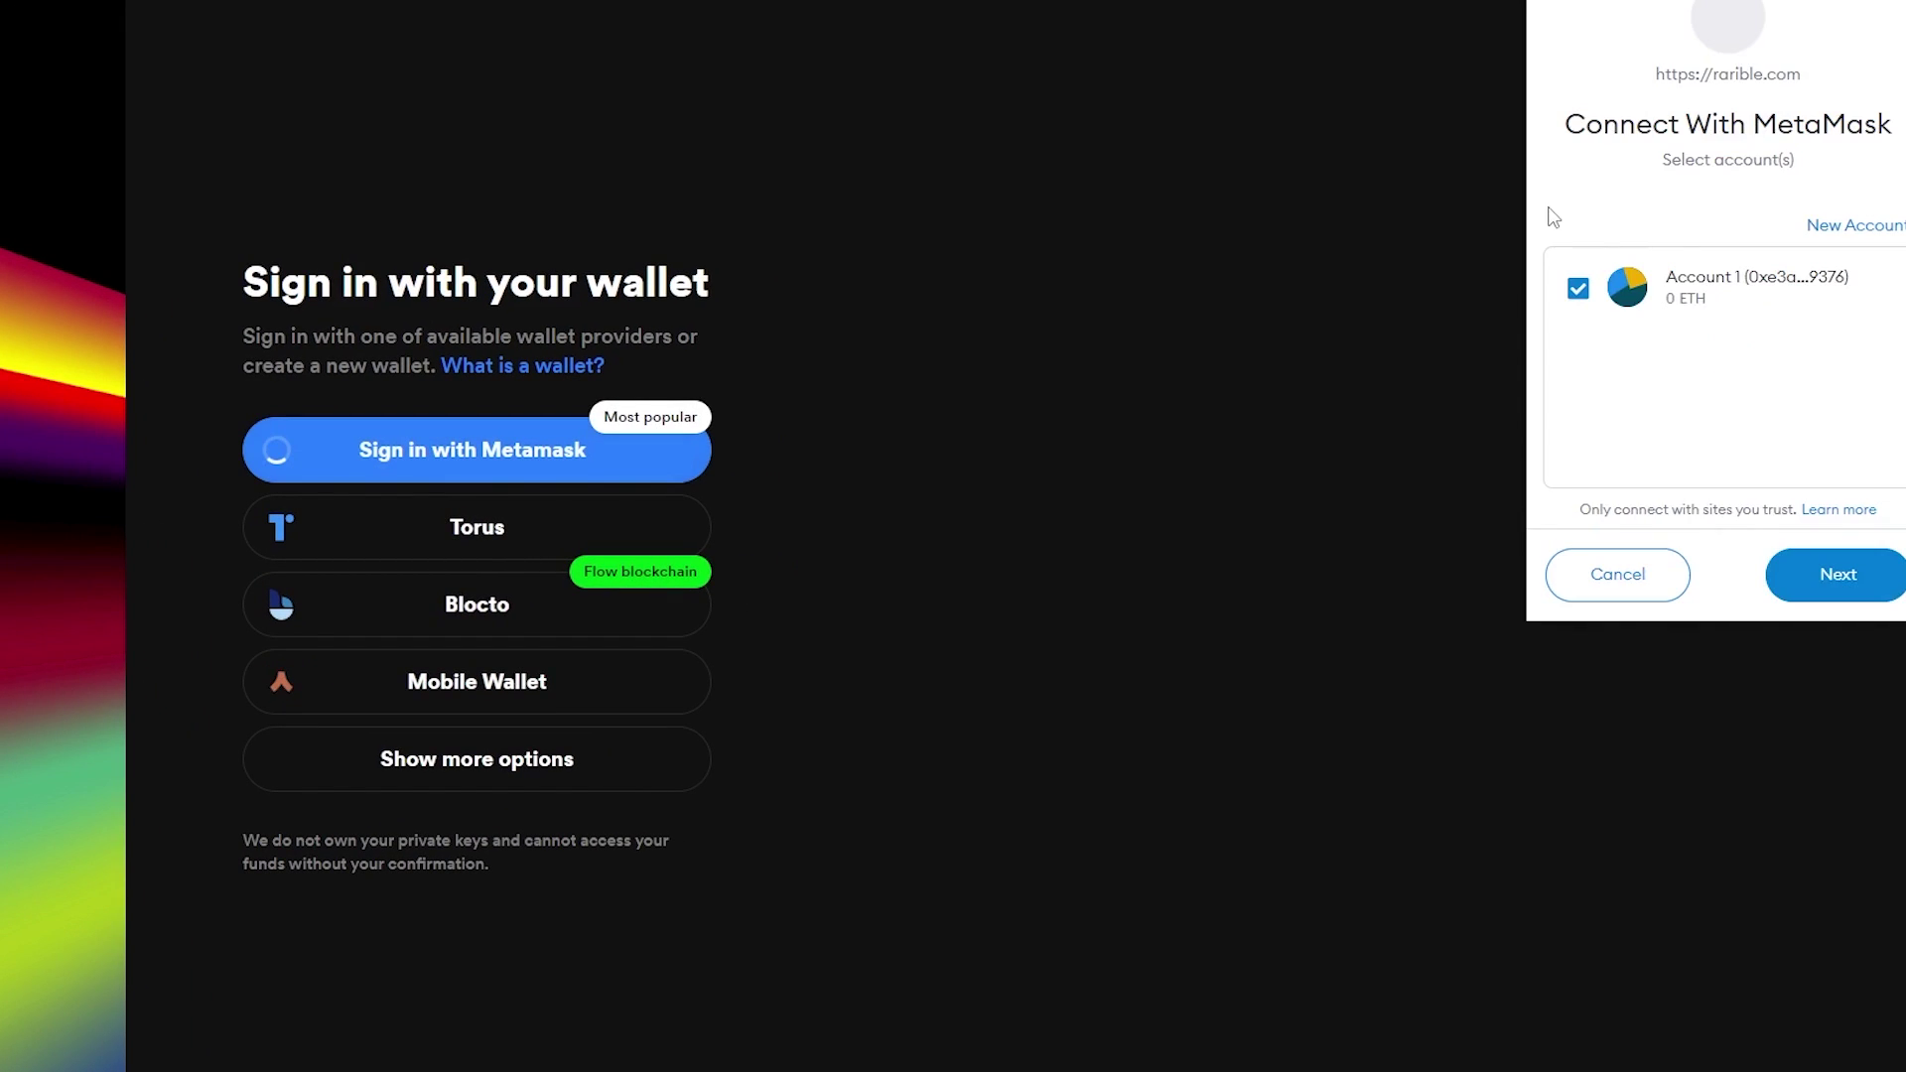
click(1836, 575)
click(1838, 579)
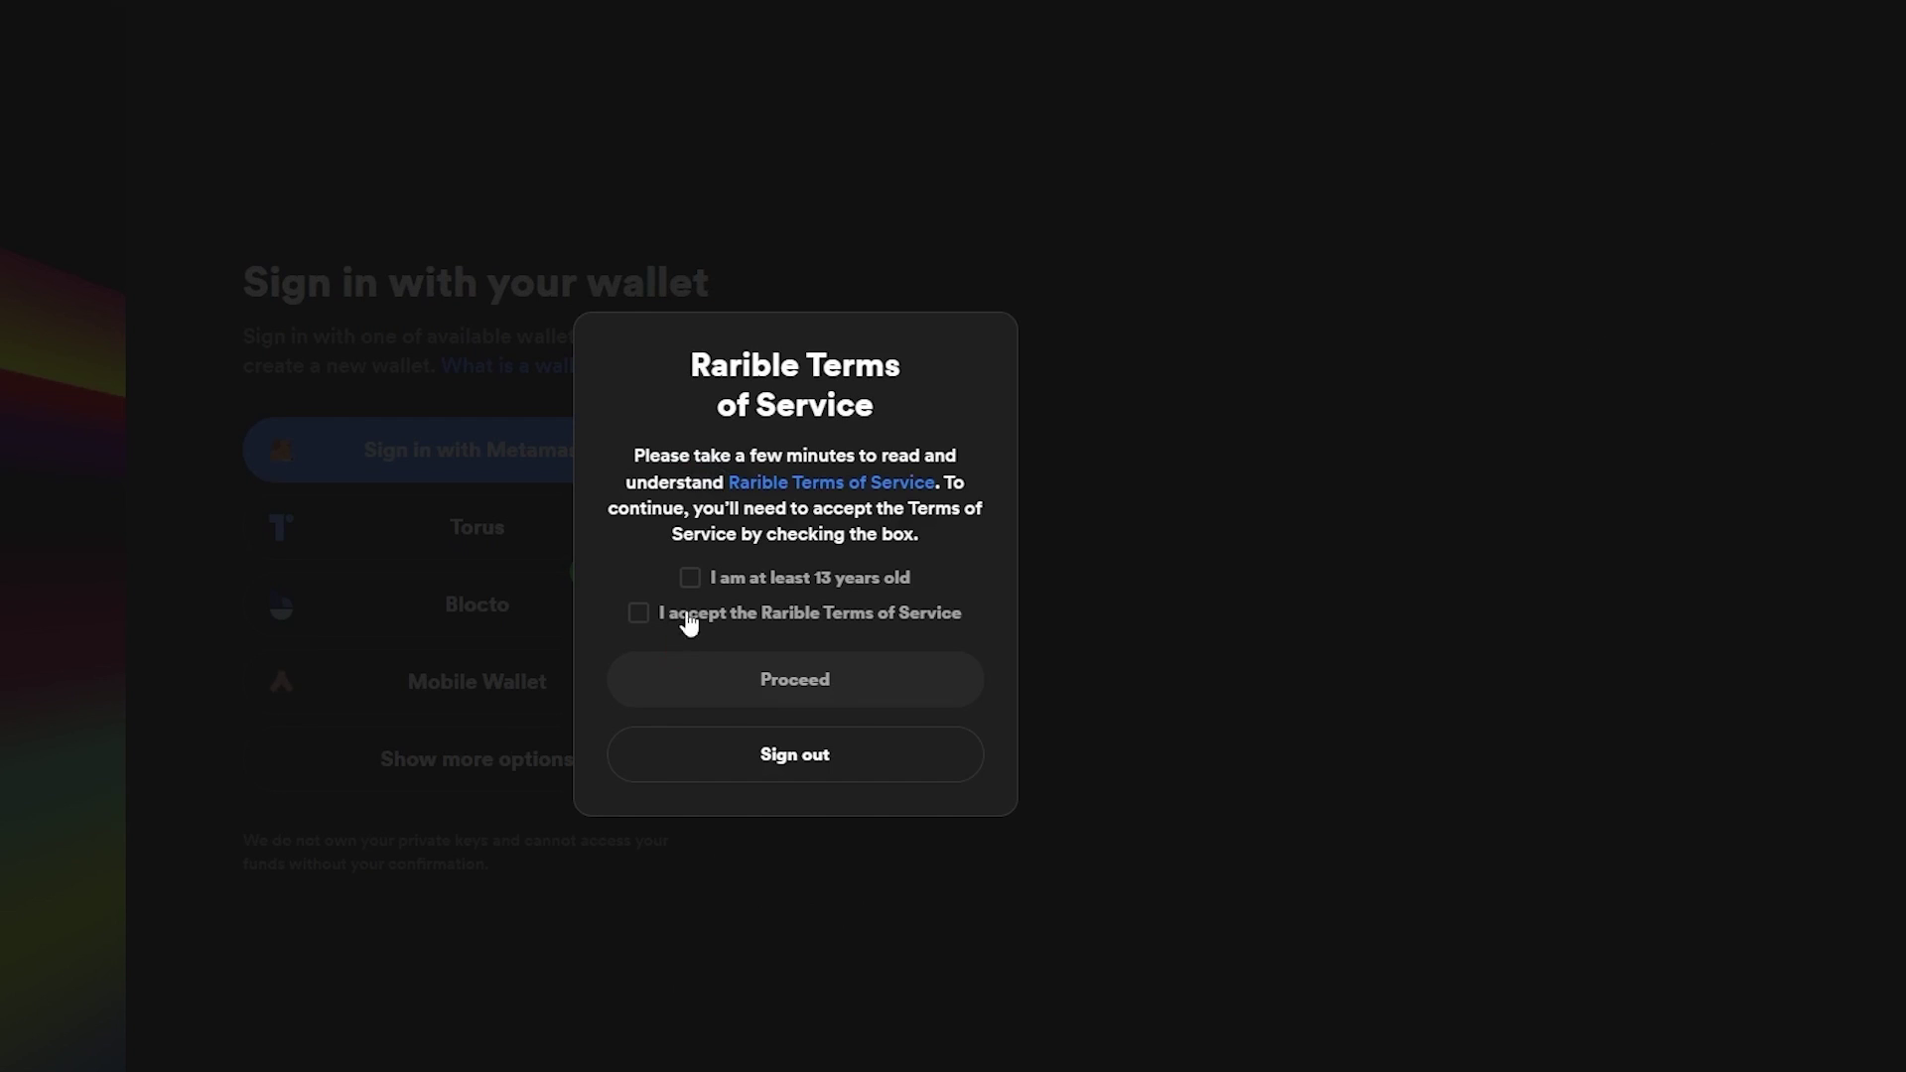
click(690, 578)
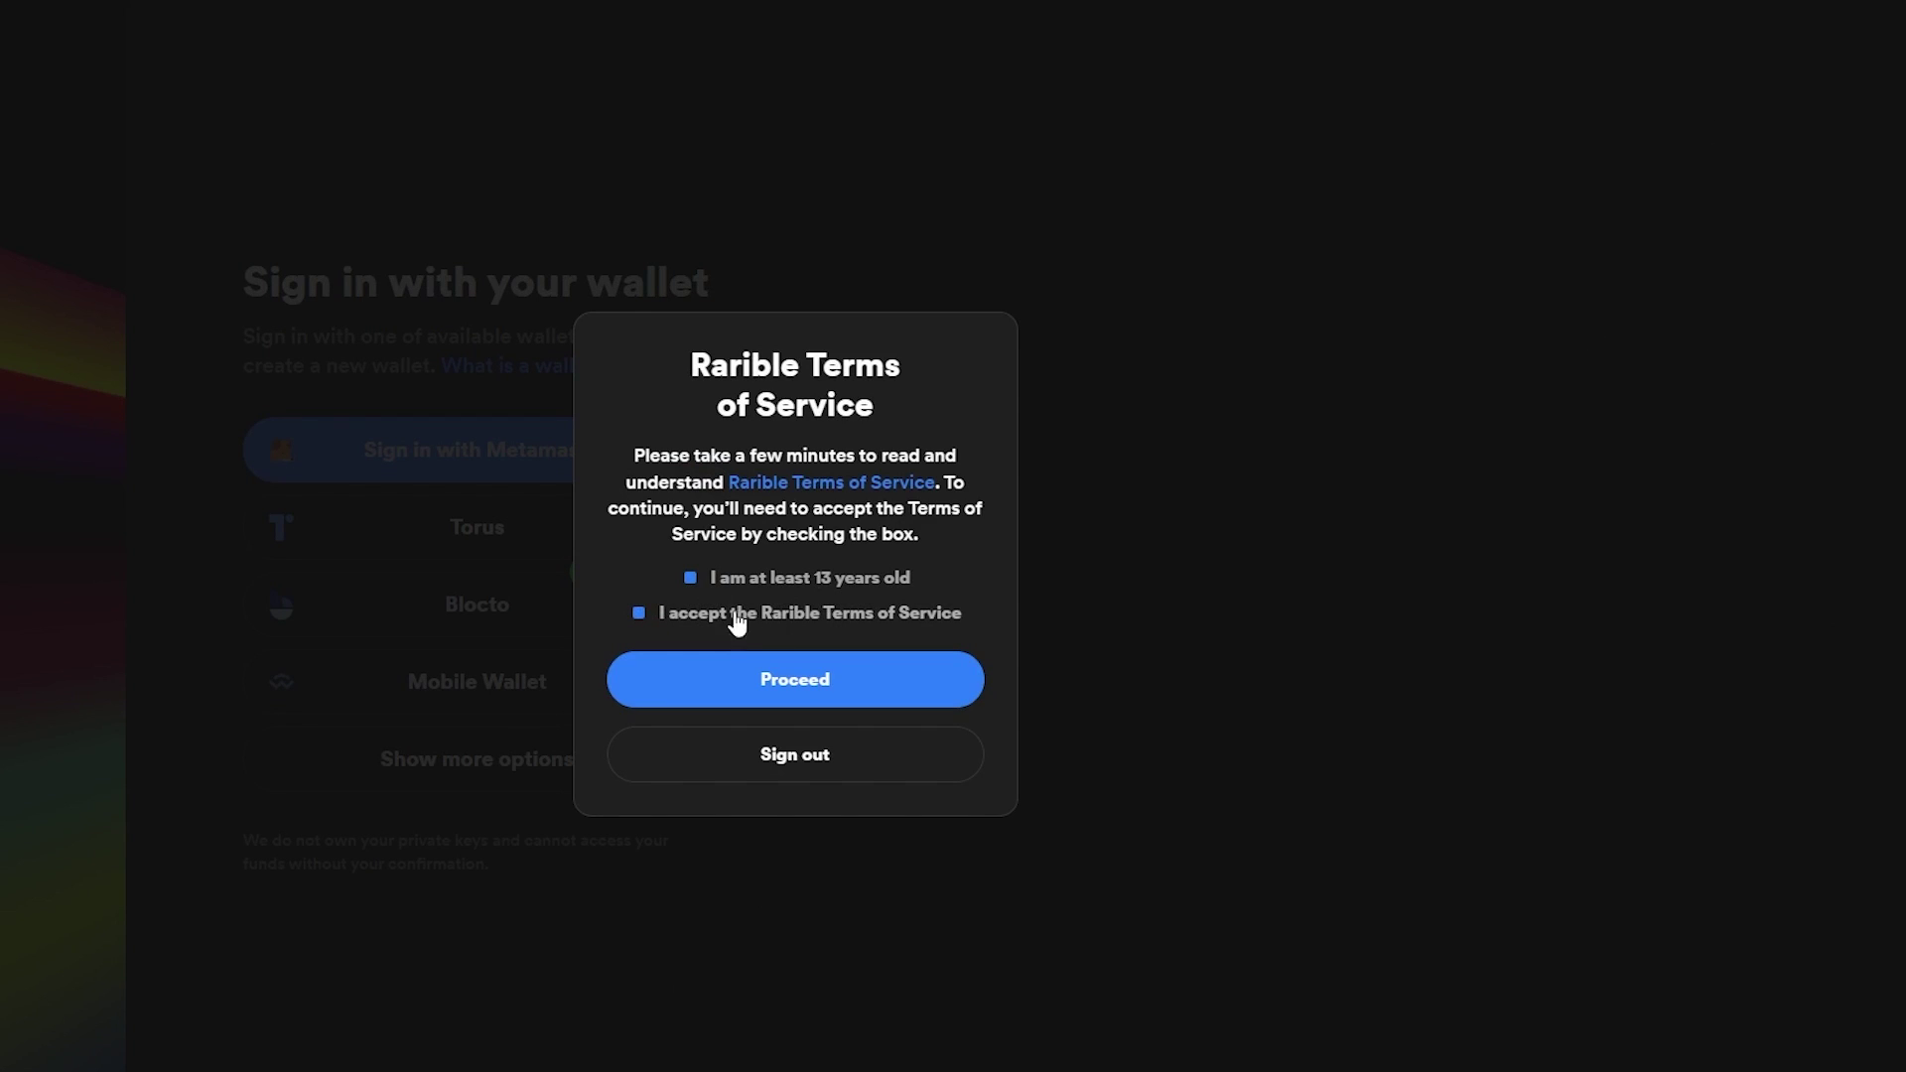
click(832, 679)
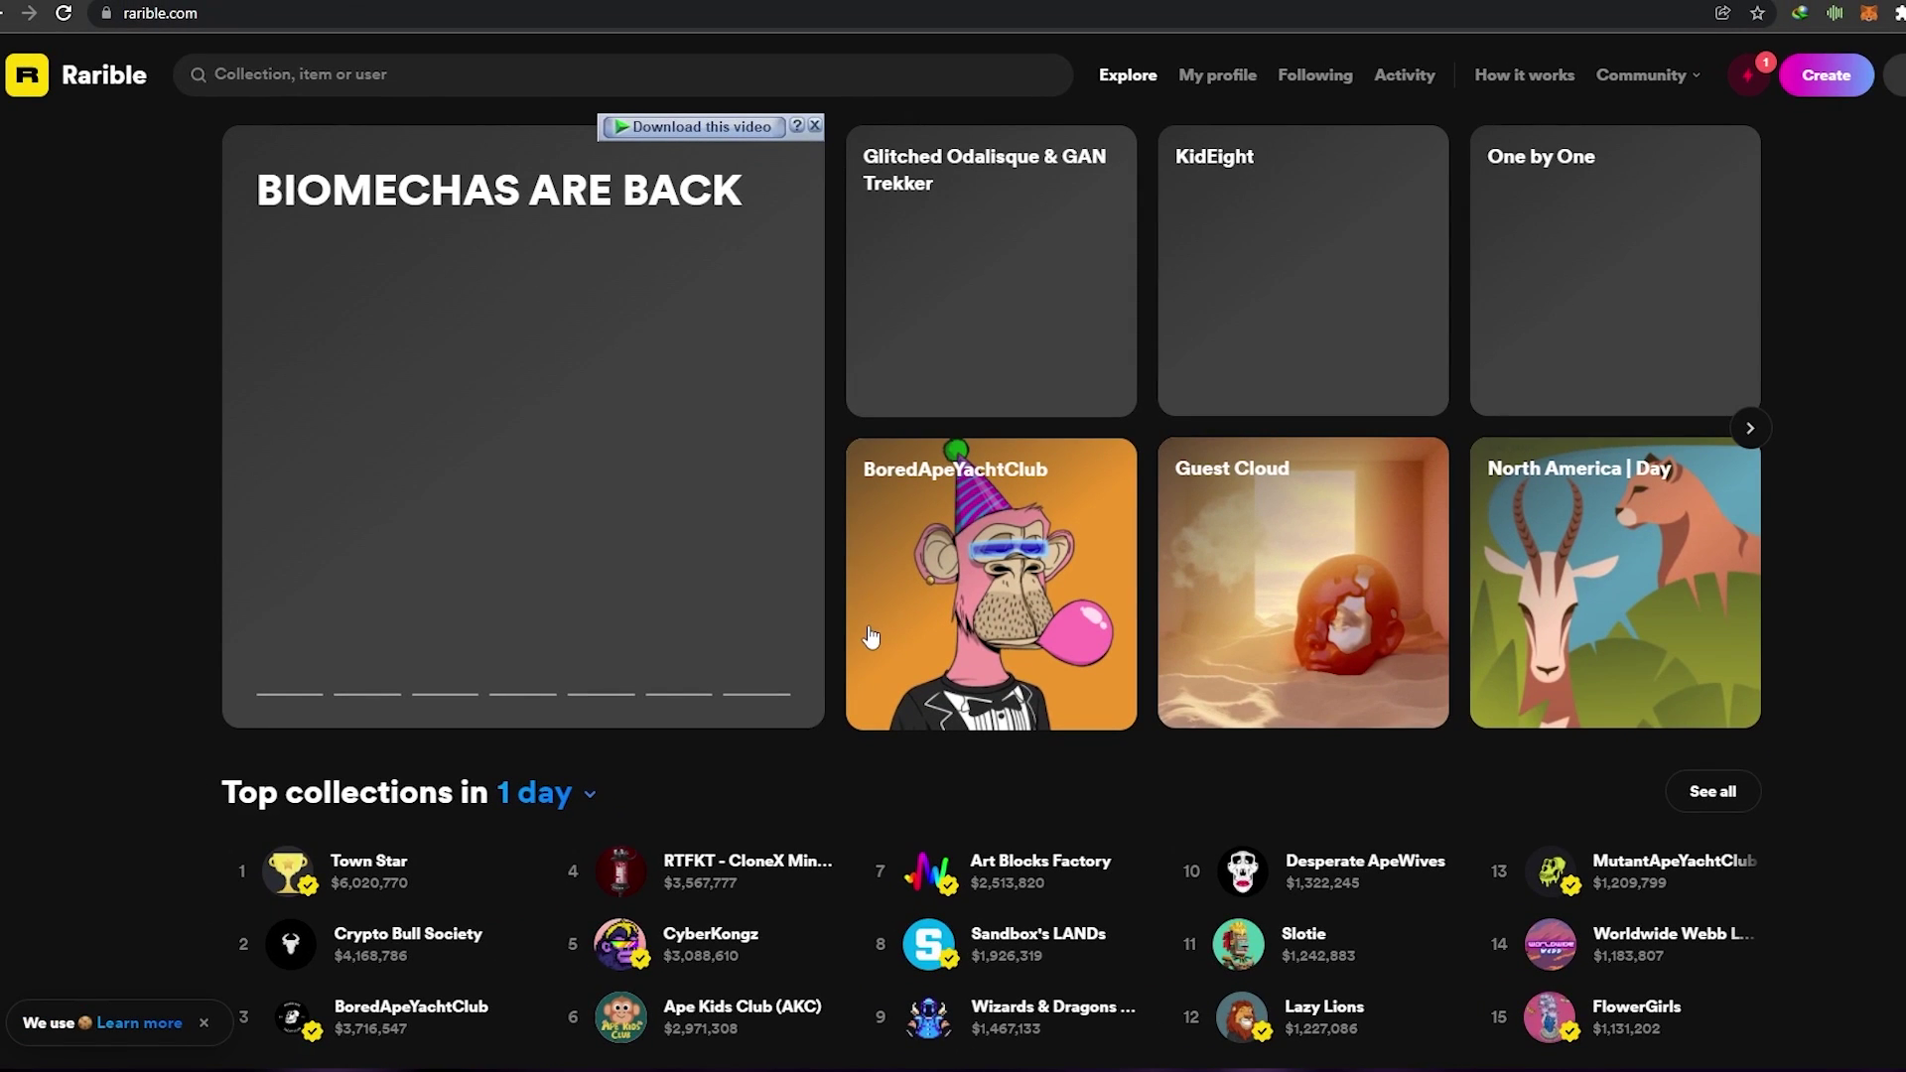
Step: Look over the Rarible home page and start creating a Single collectible
scroll(871, 636, down, 8)
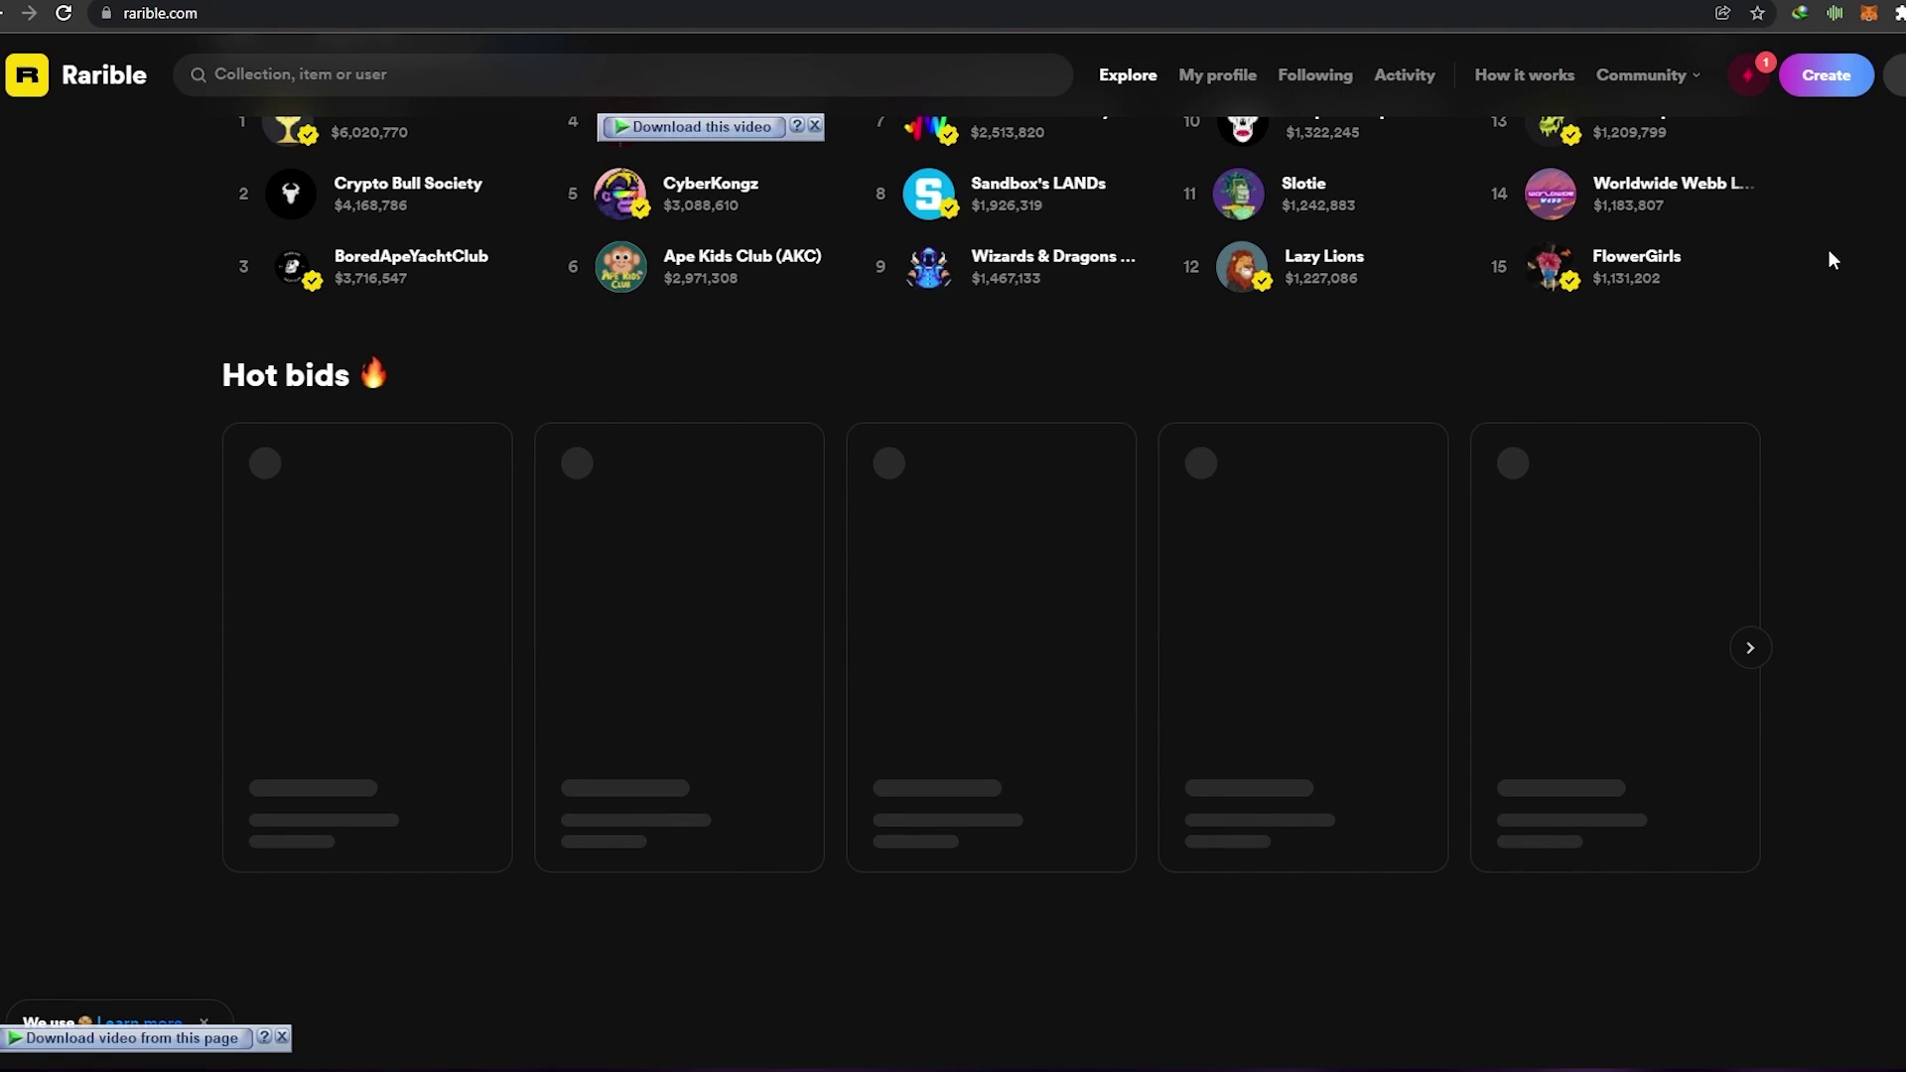
scroll(1830, 252, up, 8)
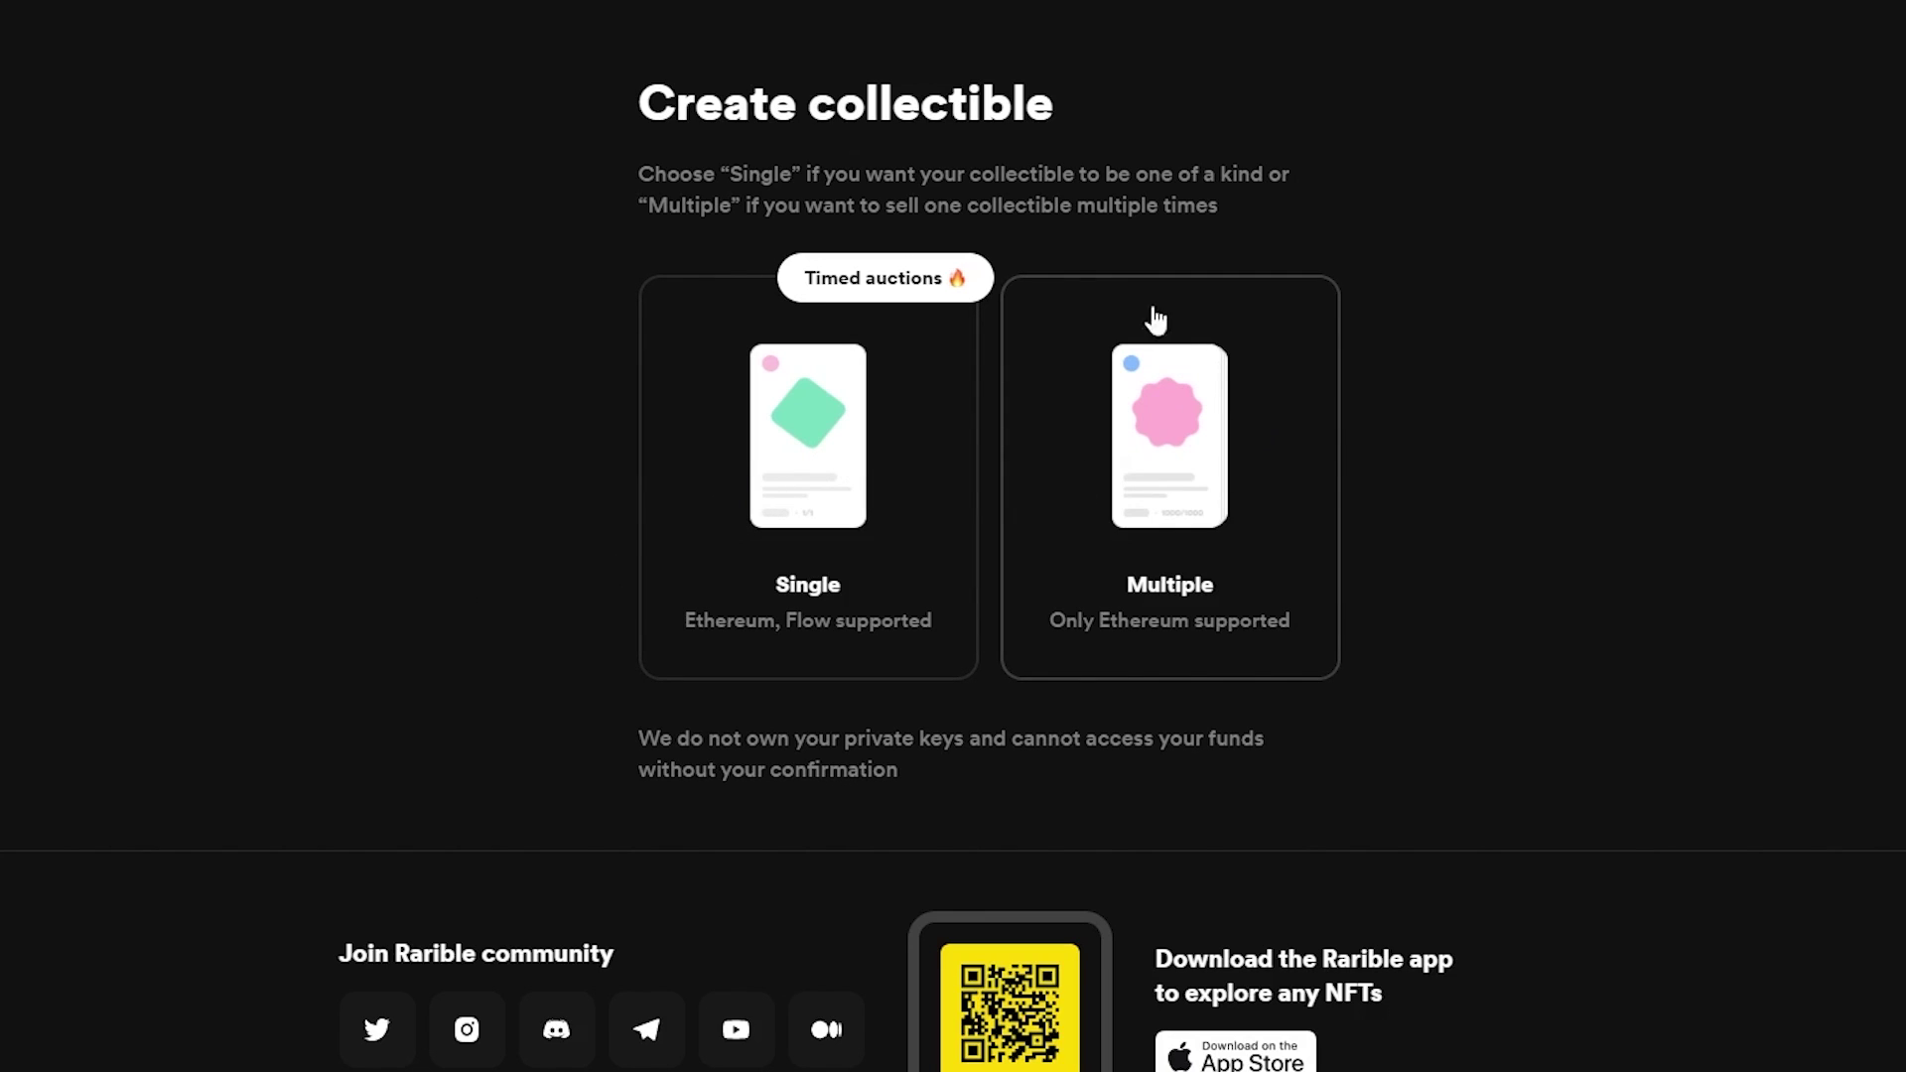
click(799, 504)
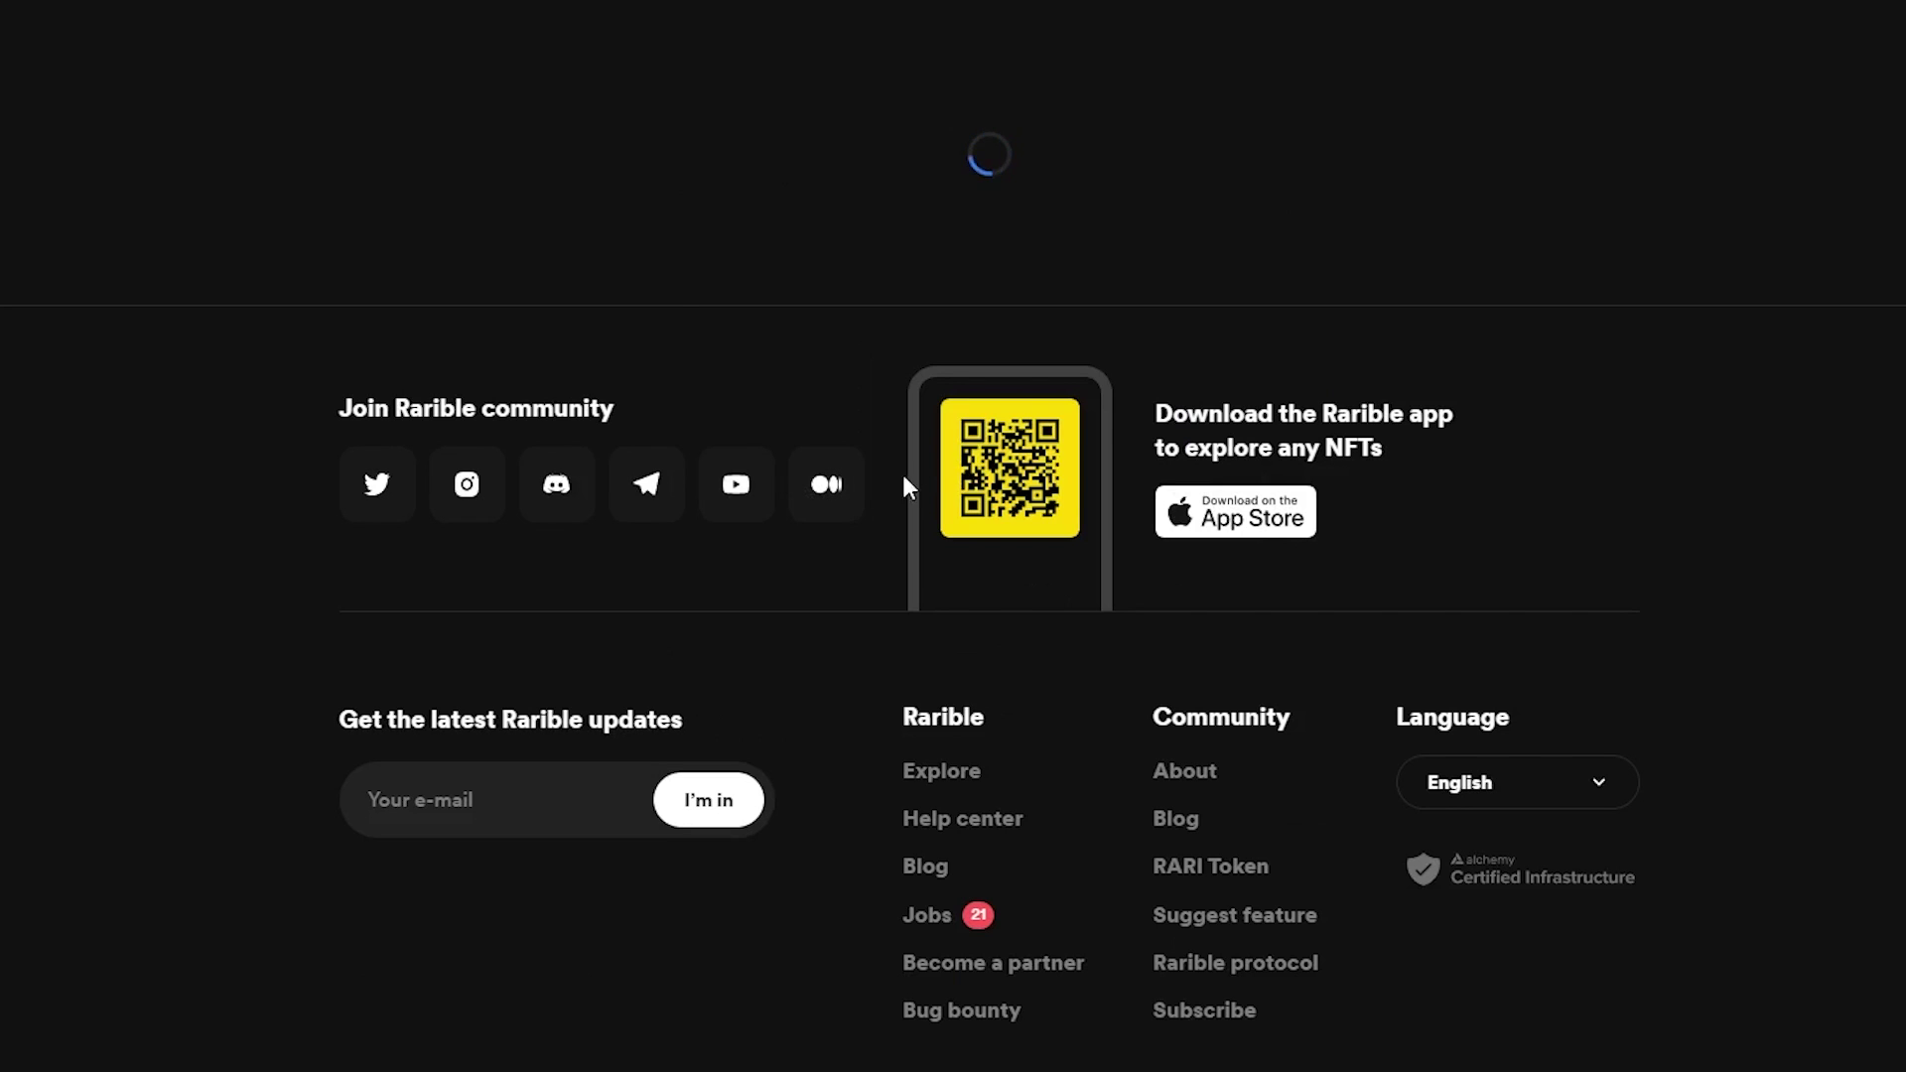
Step: Review the single item form's upload, marketplace, price, unlock, collection, free minting, name, description and royalties settings without filling them in
scroll(1092, 348, down, 1)
scroll(864, 417, up, 1)
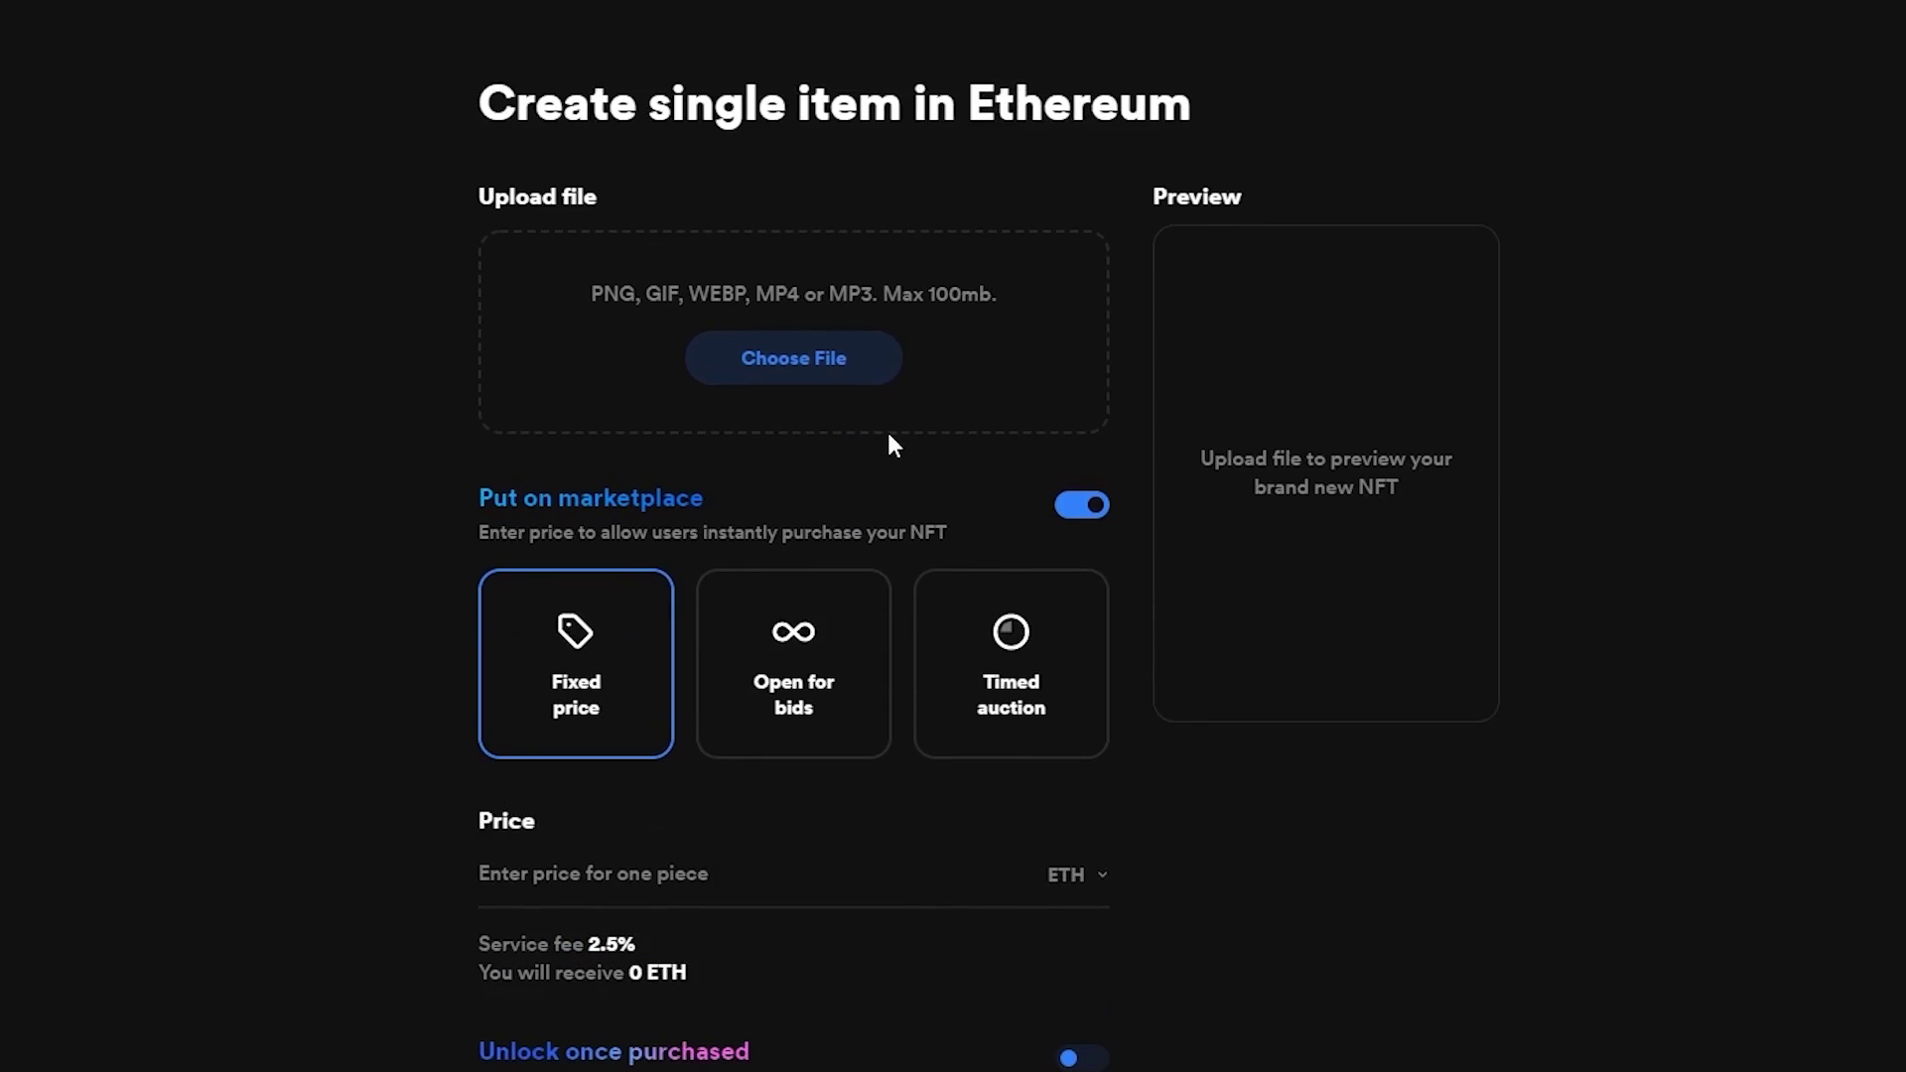
scroll(885, 437, down, 1)
scroll(832, 360, up, 1)
scroll(553, 489, down, 2)
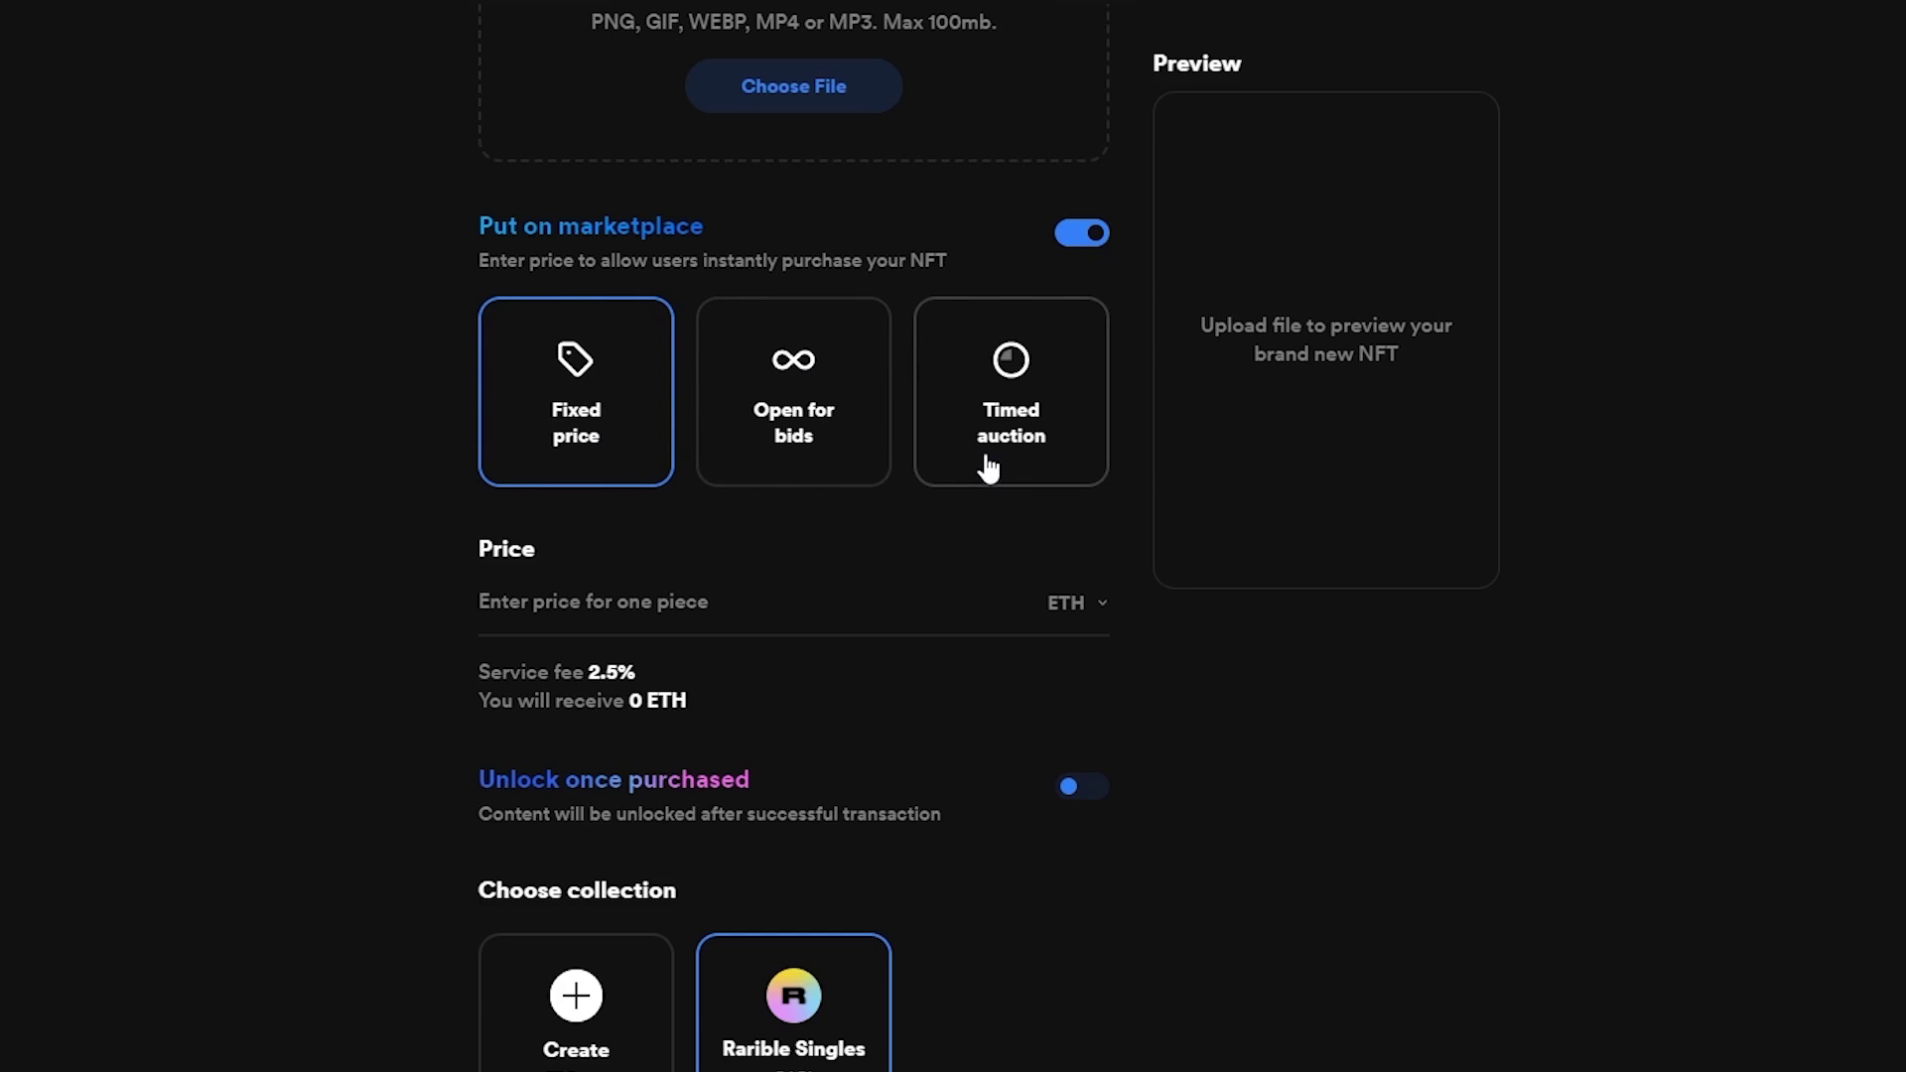
scroll(987, 462, down, 3)
scroll(639, 655, down, 1)
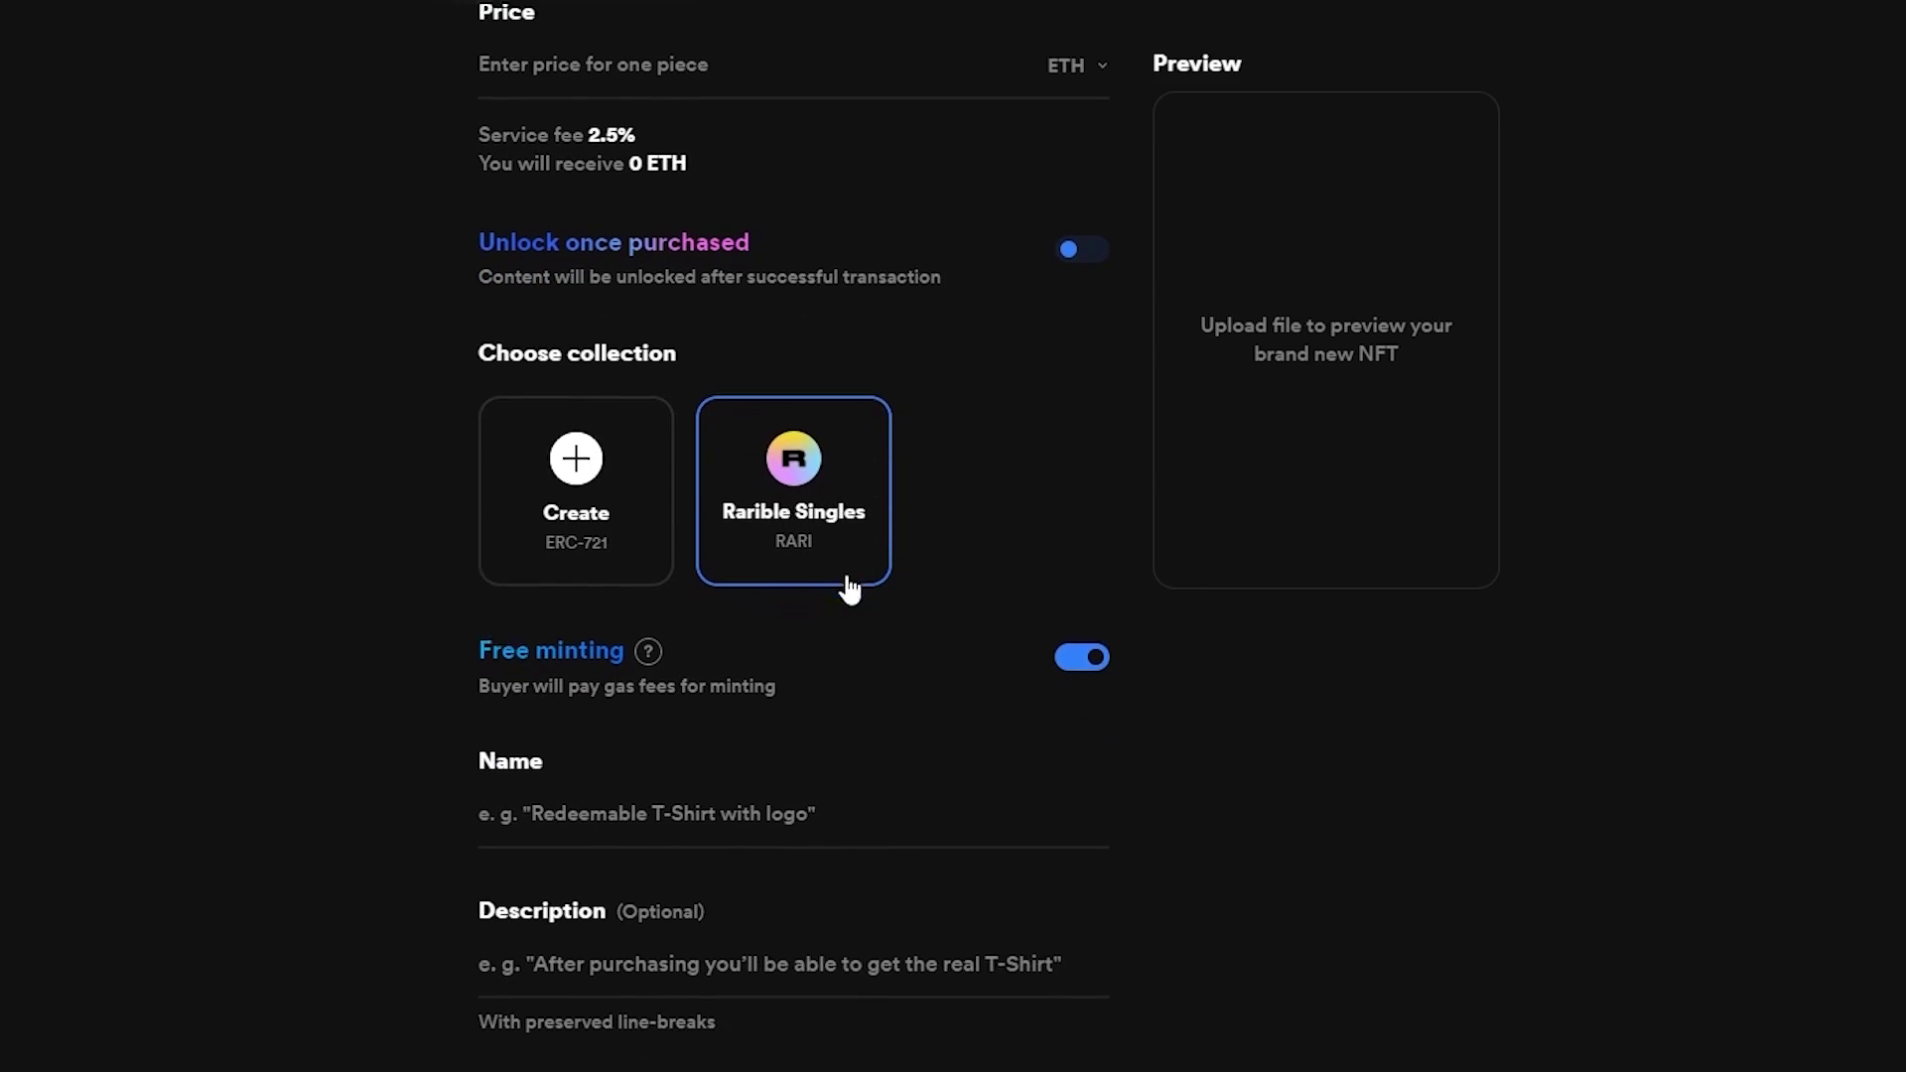
scroll(679, 512, down, 4)
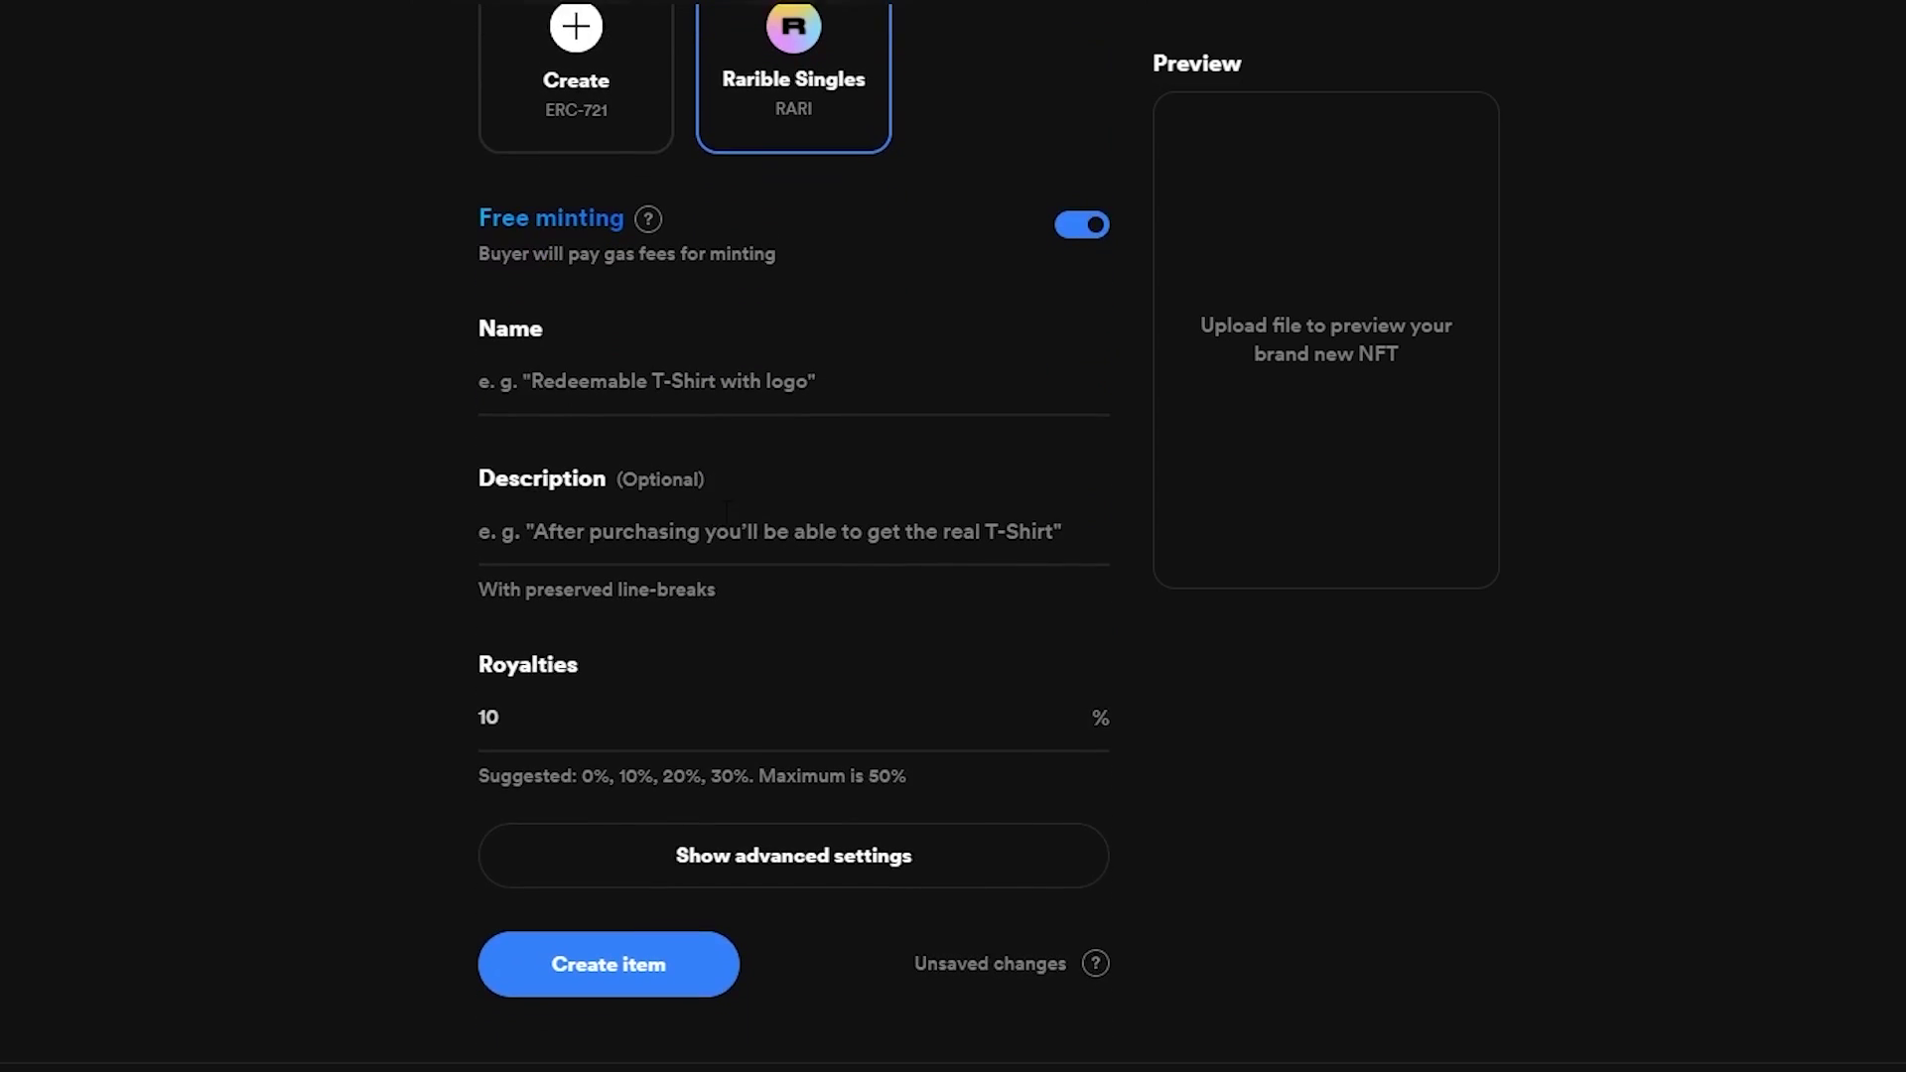
scroll(830, 855, up, 9)
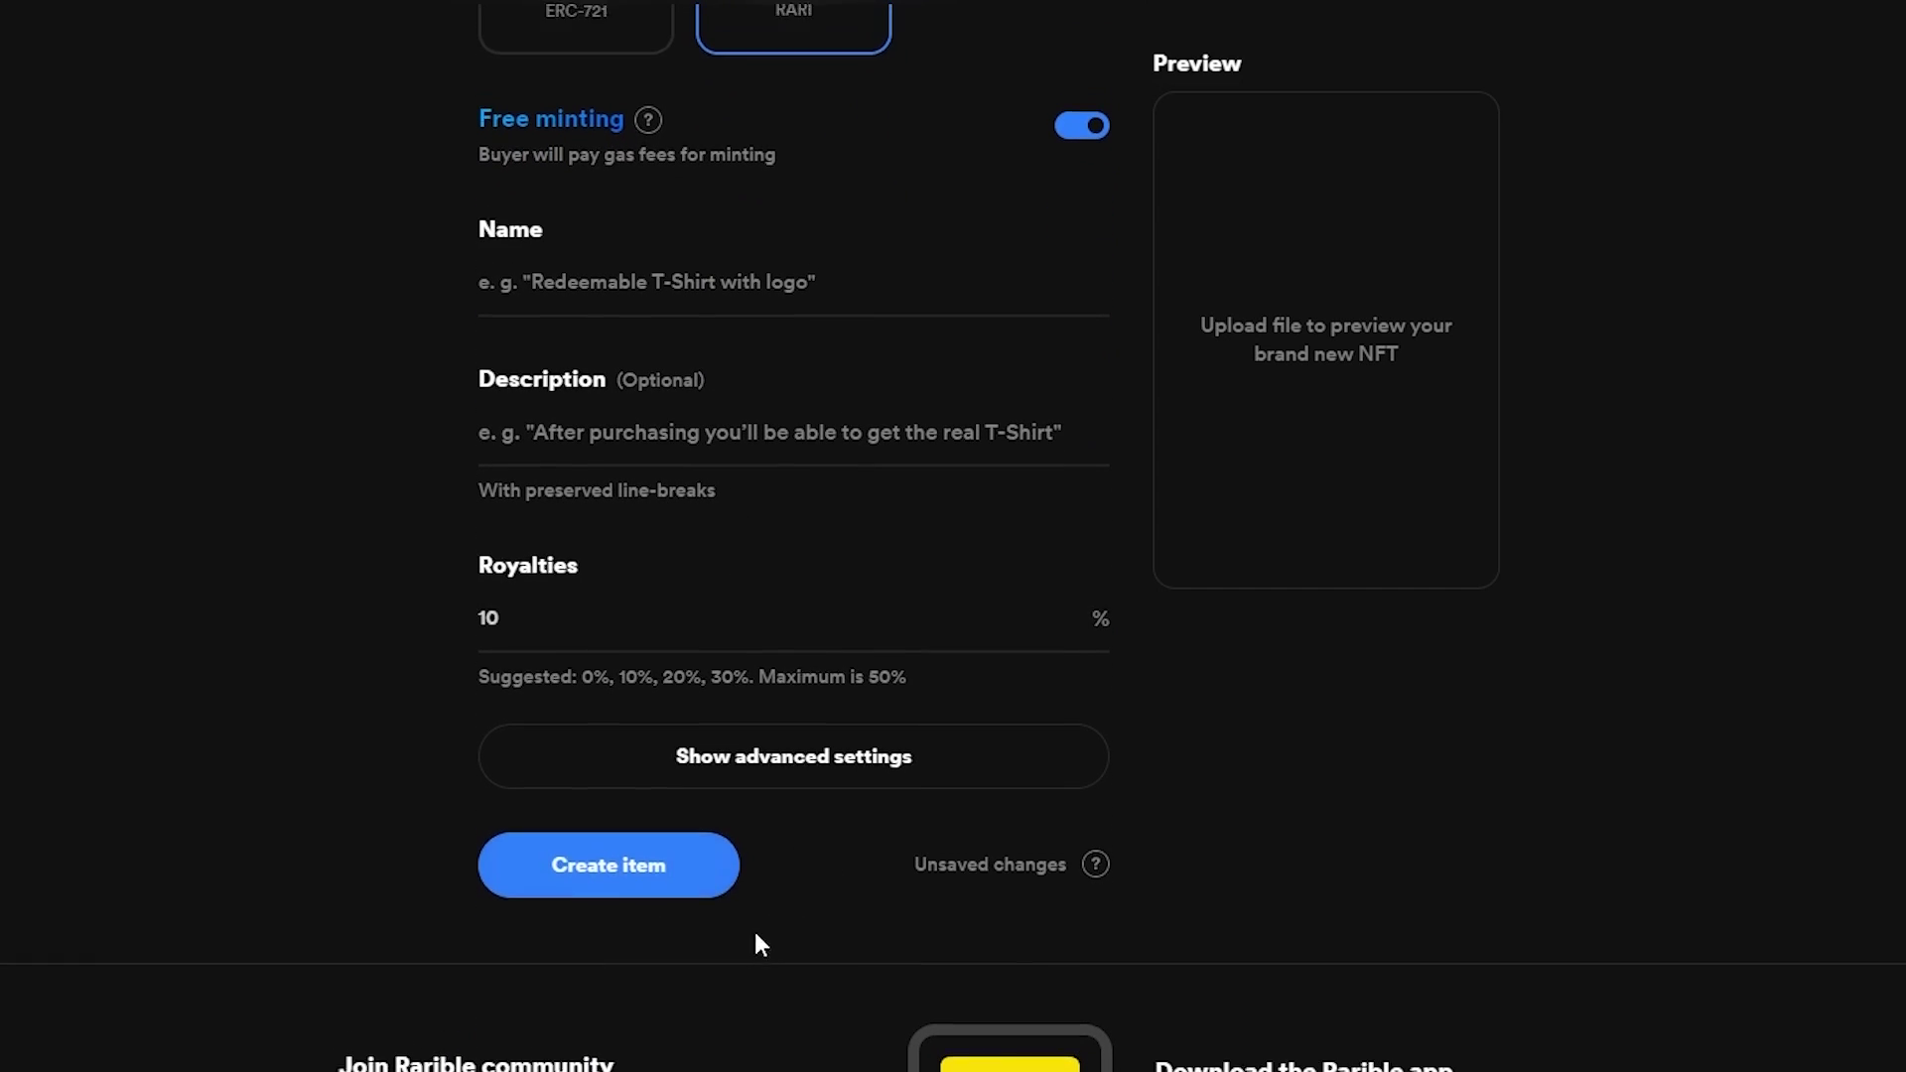
scroll(832, 955, up, 1)
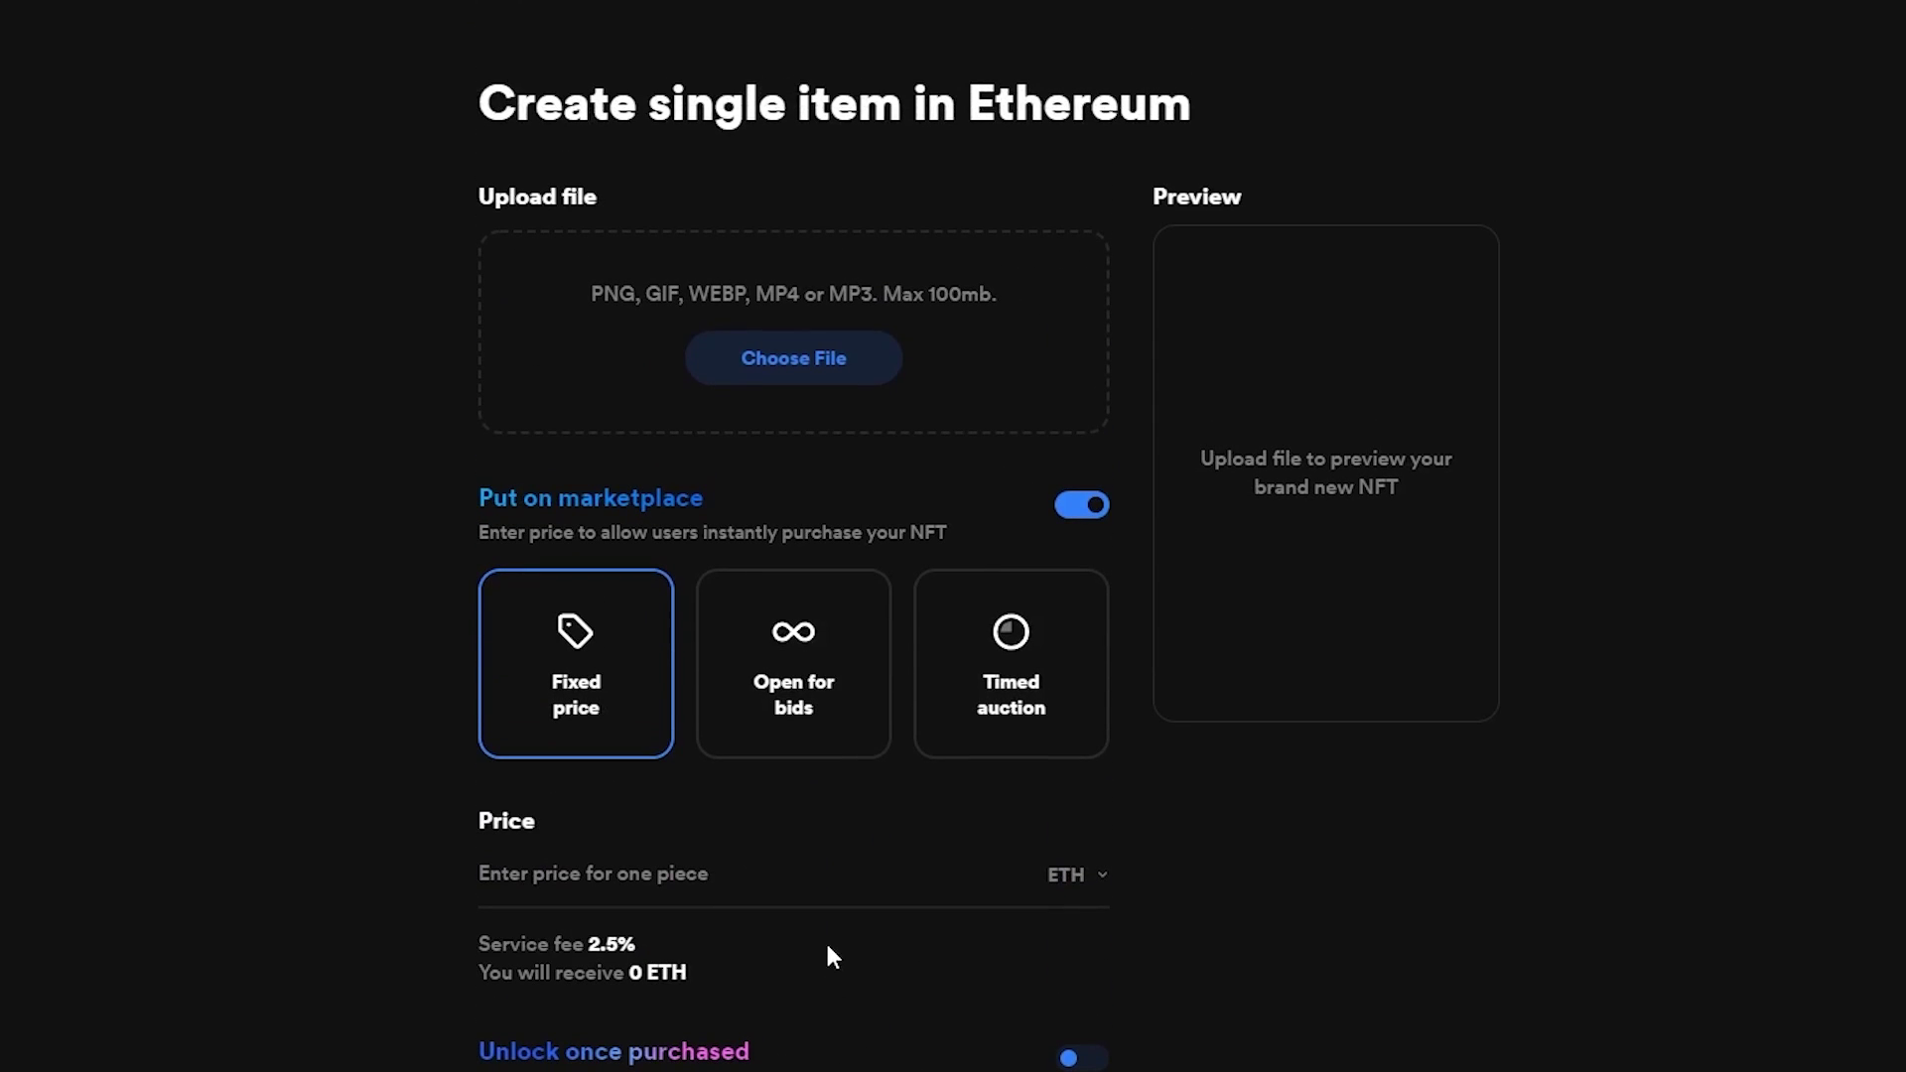